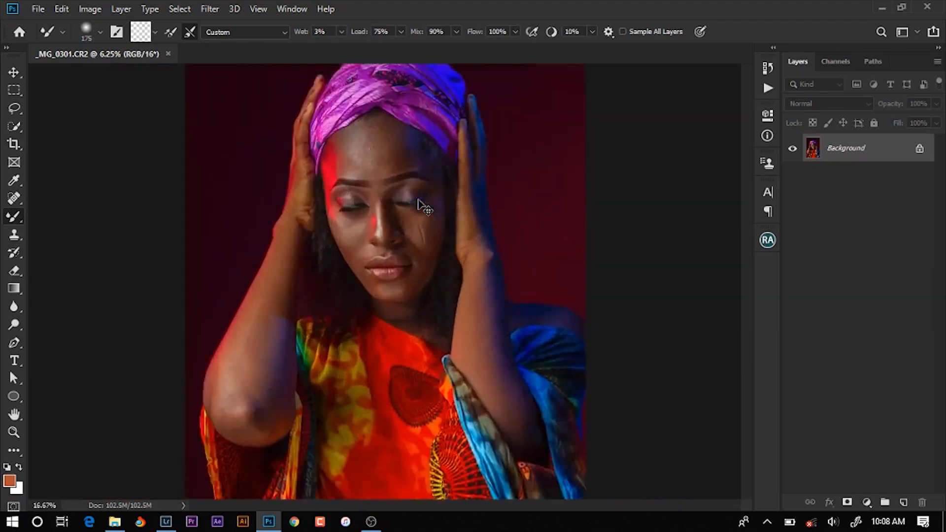
scroll(424, 204, "down", 1)
scroll(424, 205, "down", 1)
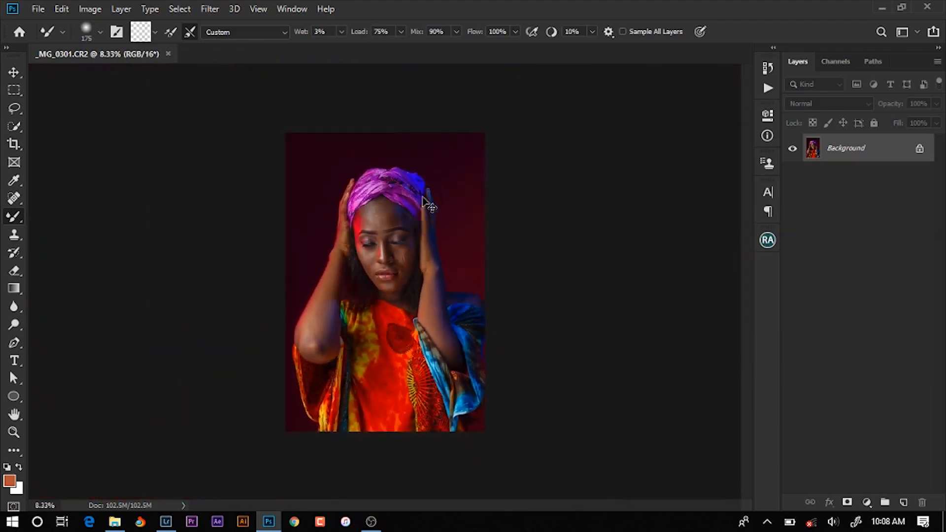
scroll(426, 182, "up", 3)
left_click_drag(380, 157, 340, 126)
left_click_drag(340, 287, 345, 148)
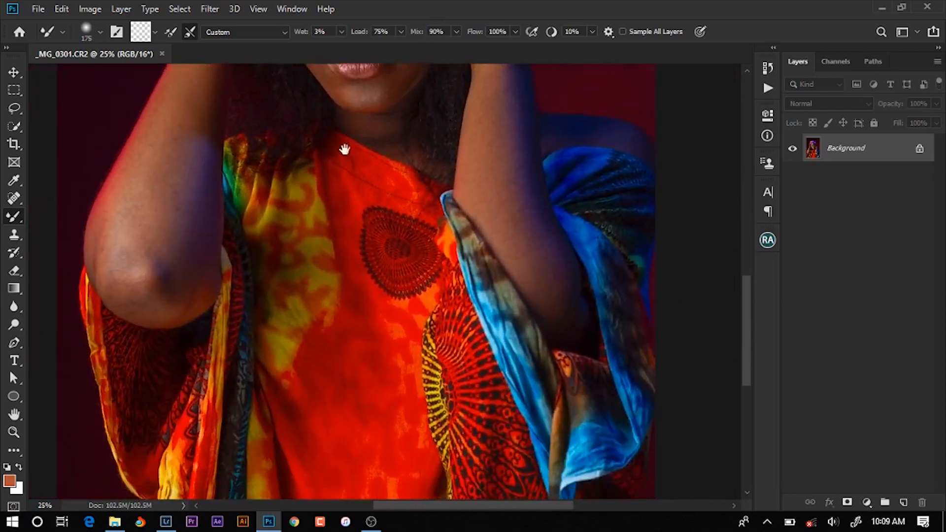
left_click_drag(360, 274, 370, 167)
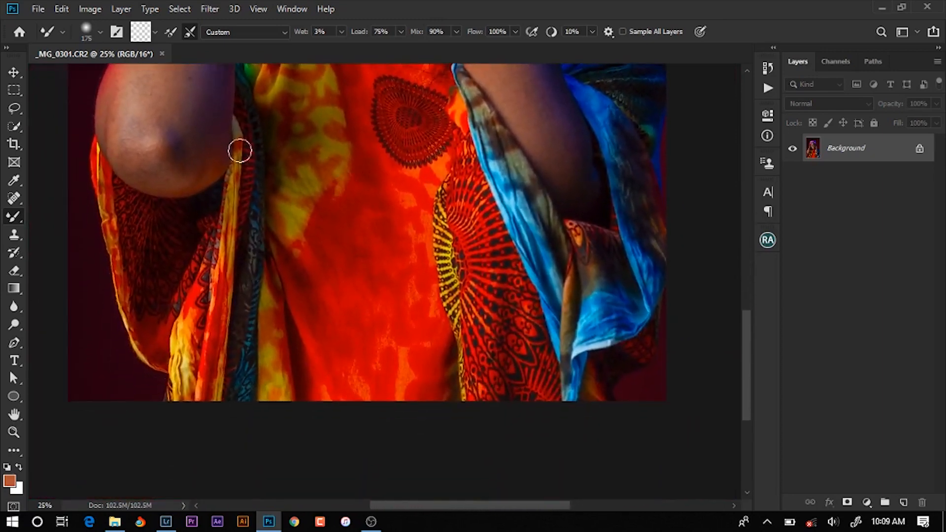
Examine the photo's file information, including its camera data, origin and basic metadata, and close it without changes
left_click(38, 9)
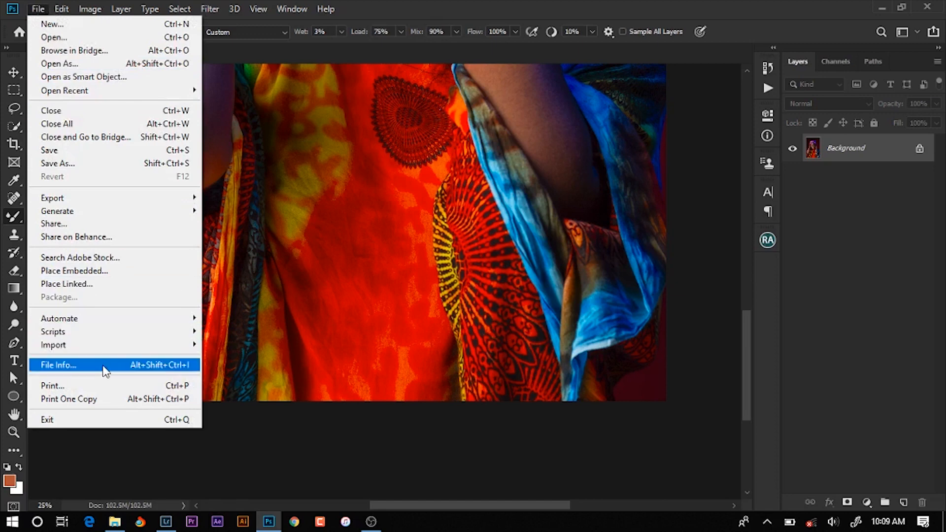
left_click(109, 364)
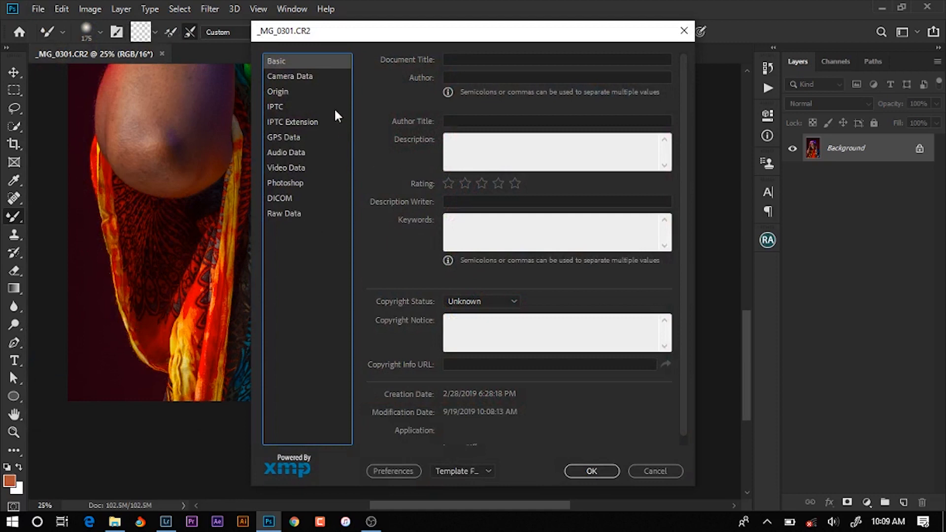
left_click(314, 77)
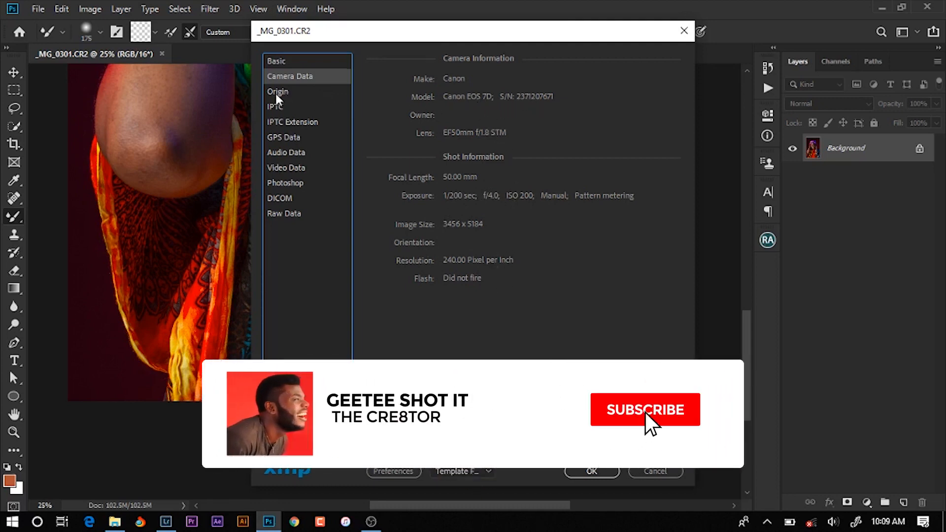
left_click(275, 92)
left_click(288, 63)
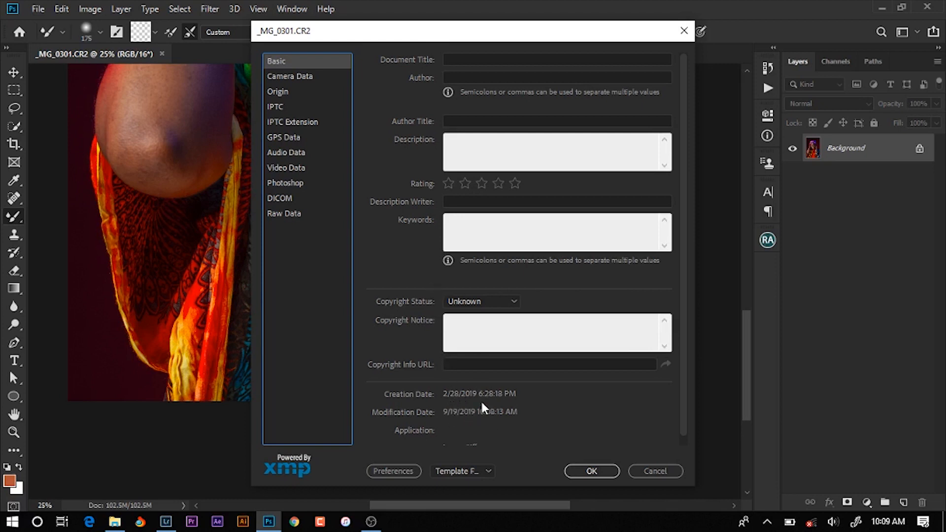
left_click(649, 468)
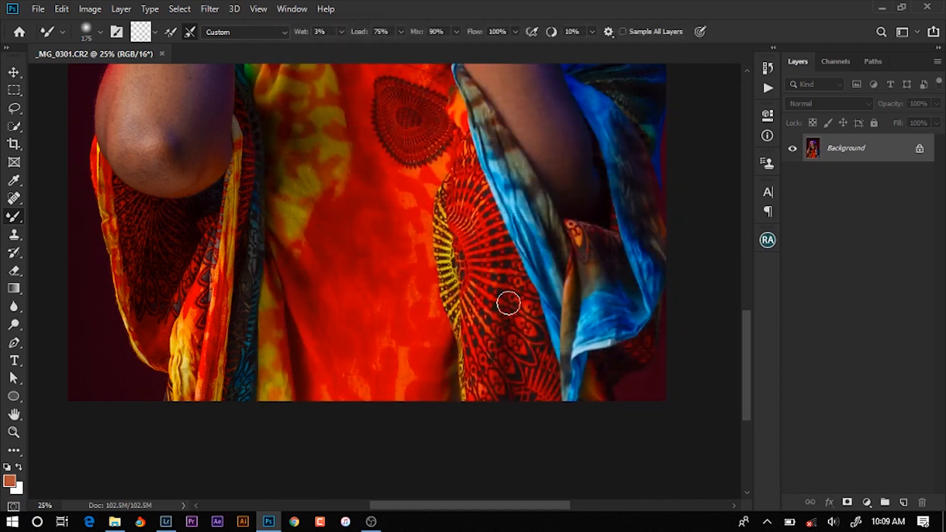
Examine the portrait's headwrap, face, arms and dress up close for areas that need retouching
key("space")
mouse_move(443, 170)
left_mouse_down()
mouse_move(429, 289)
mouse_move(489, 224)
mouse_move(504, 277)
left_mouse_up()
left_click_drag(424, 209, 461, 270)
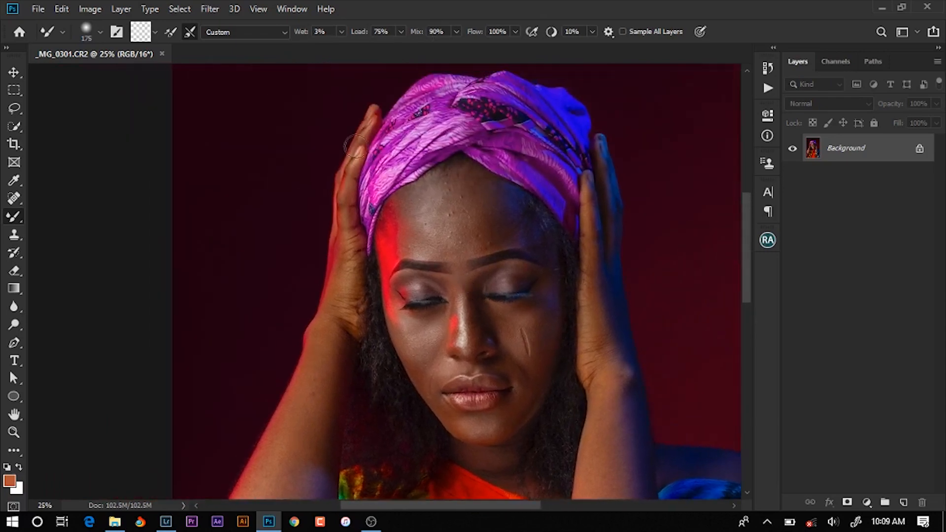
key("space")
left_click_drag(481, 201, 353, 135)
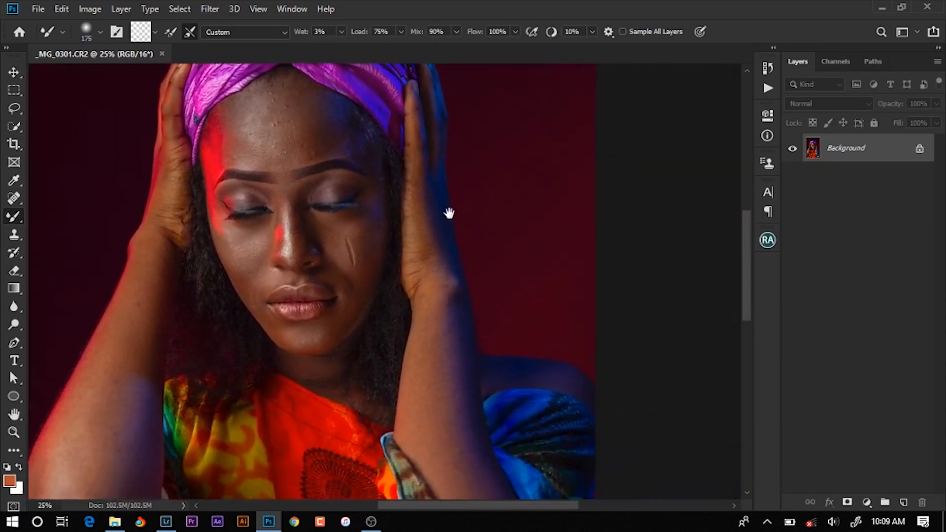
left_click_drag(313, 239, 416, 266)
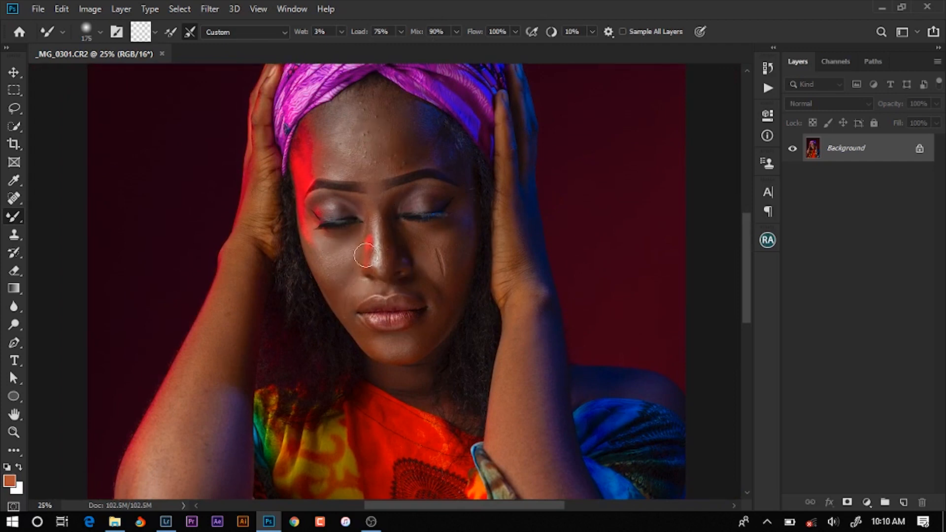
left_click_drag(380, 337, 368, 189)
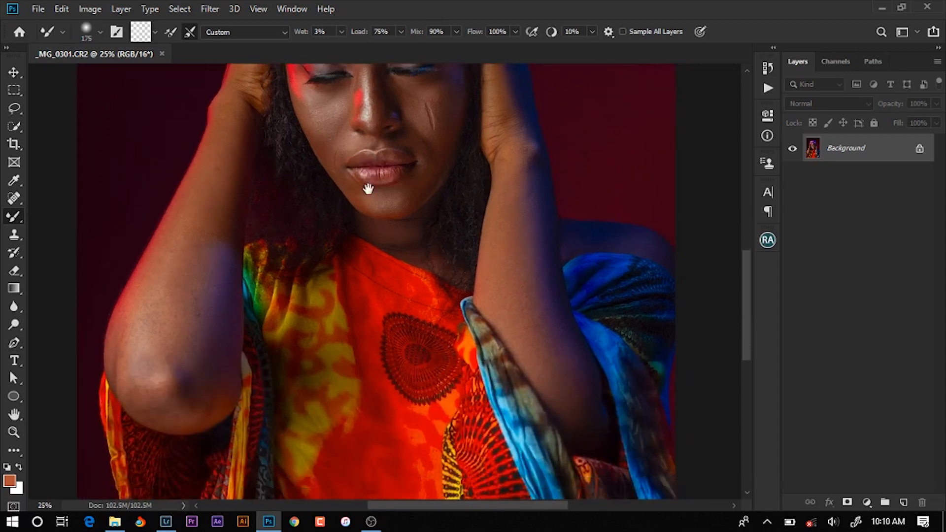
key("ctrl+minus")
Switch to Lightroom, review the photo's tone adjustments, compare it side by side before and after, and return to Photoshop
left_click(166, 521)
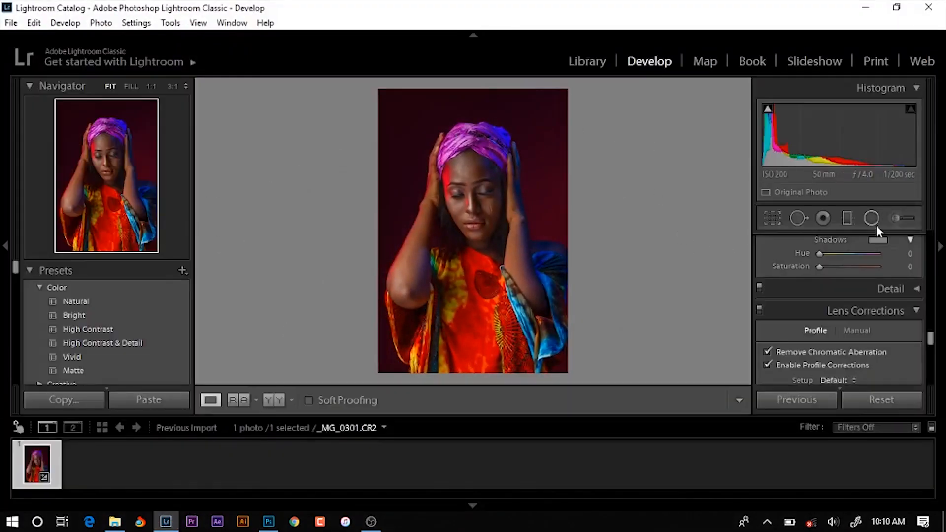
left_click_drag(931, 338, 921, 246)
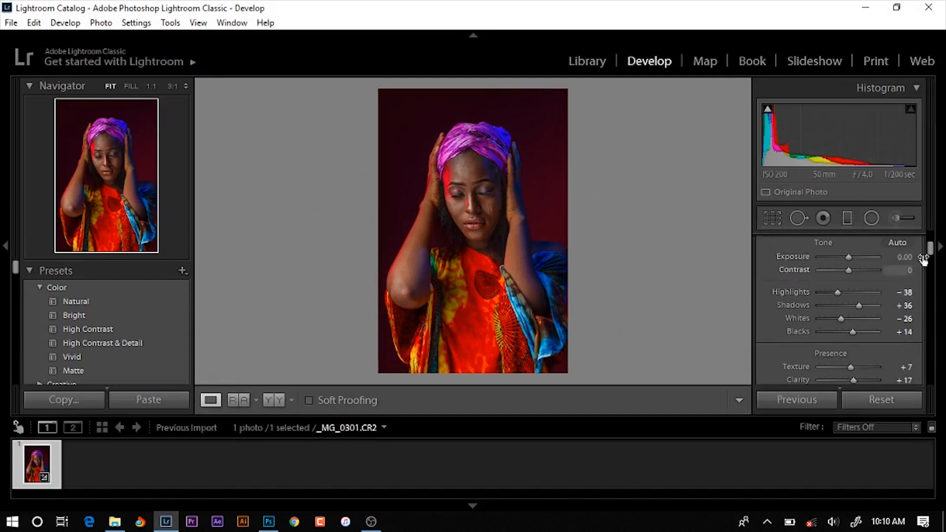
left_click(272, 400)
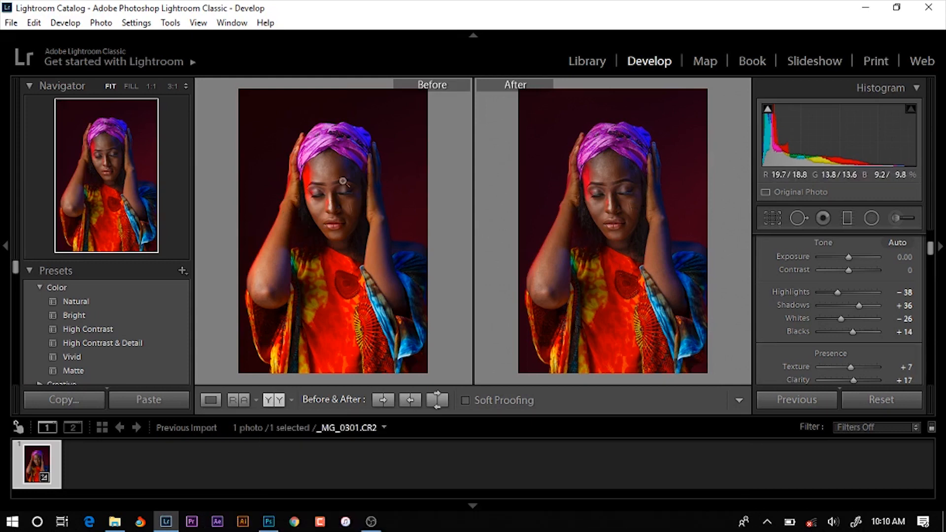
left_click(867, 9)
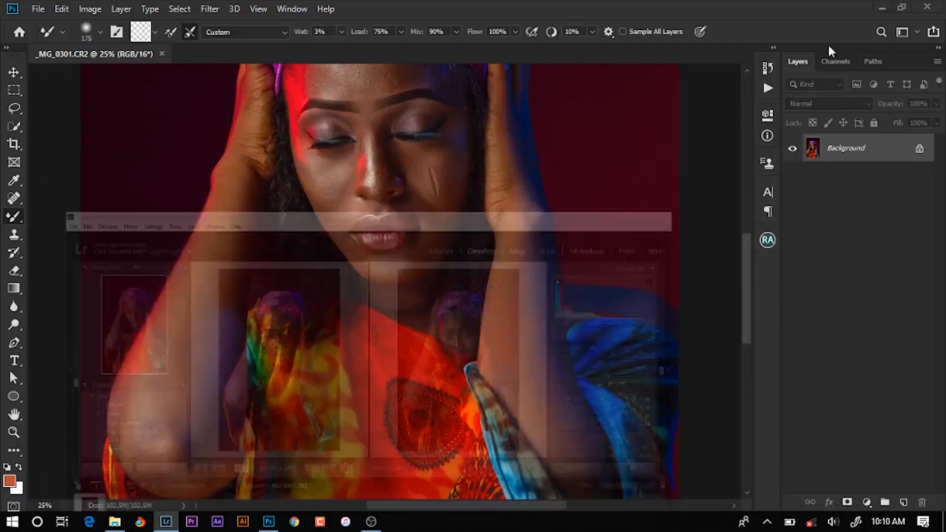
Duplicate the Background layer
scroll(409, 202, "up", 2)
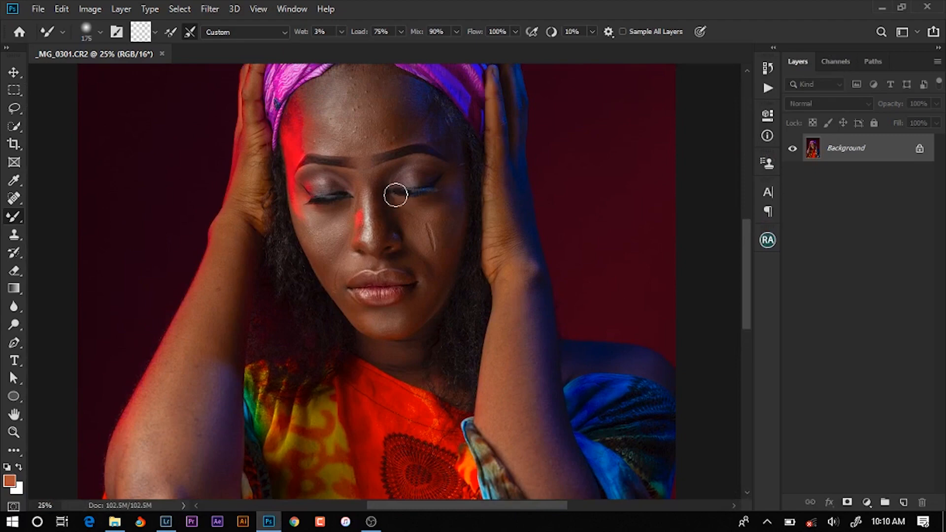
scroll(399, 201, "up", 1)
scroll(396, 199, "up", 1)
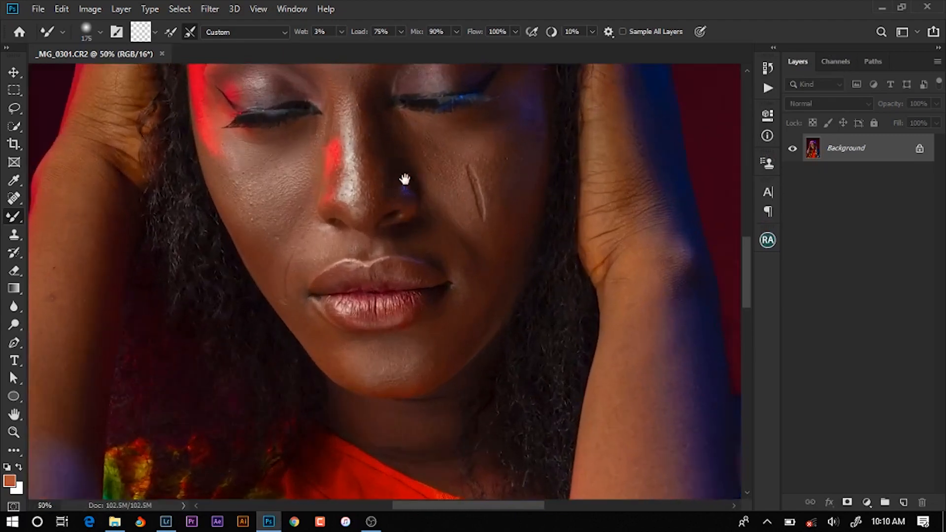
left_click_drag(400, 177, 396, 301)
left_click_drag(858, 164, 904, 503)
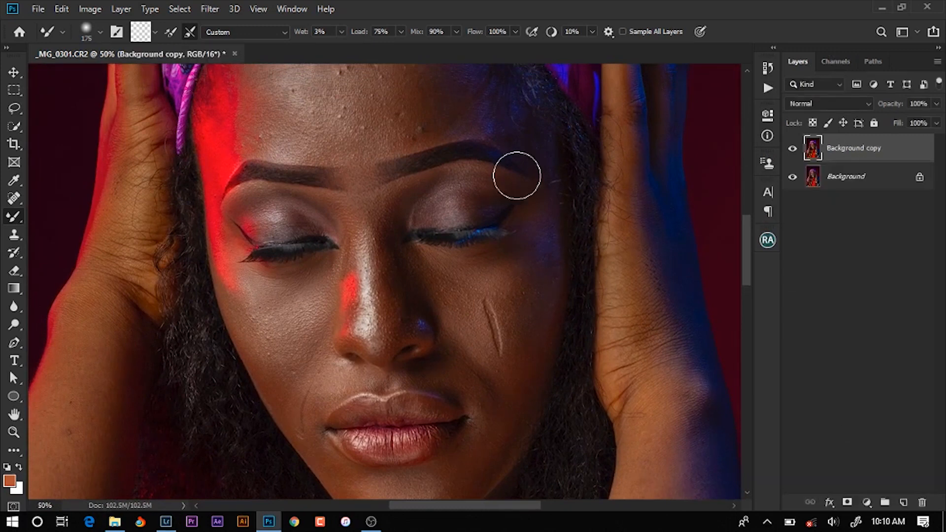
Crop the photo to a 4 : 5 (8 : 10) ratio, shifting the image slightly down inside the crop frame
left_click(14, 144)
left_click(133, 33)
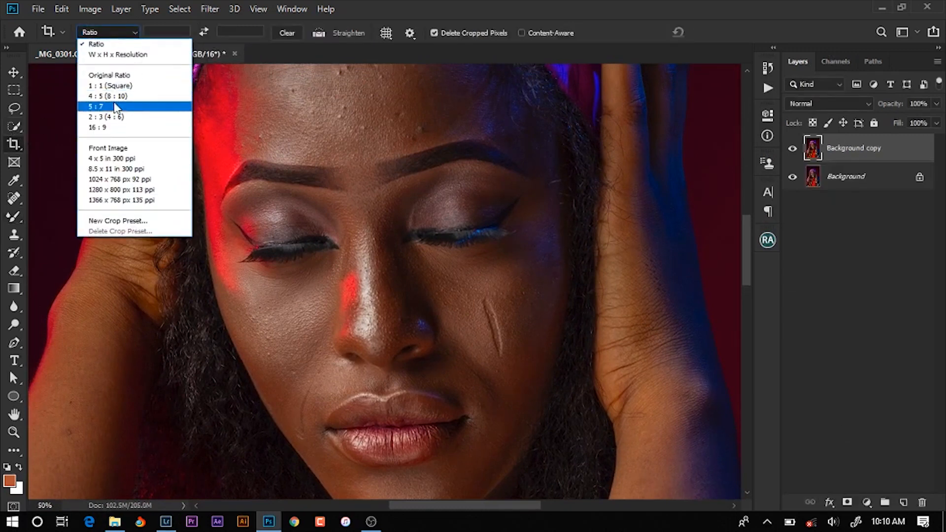
left_click(150, 101)
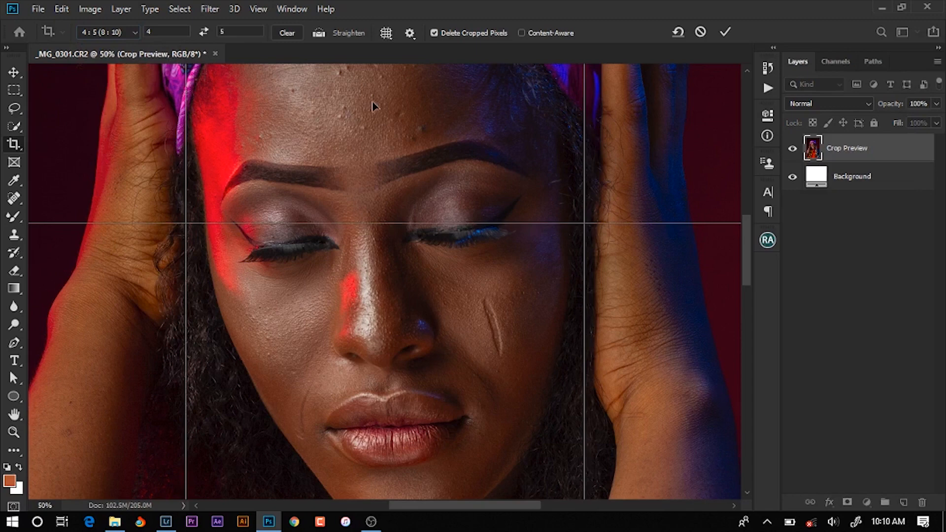
key("ctrl")
key("ctrl+minus")
key("ctrl+minus")
key("ctrl+minus")
key("ctrl+minus")
key("ctrl+minus")
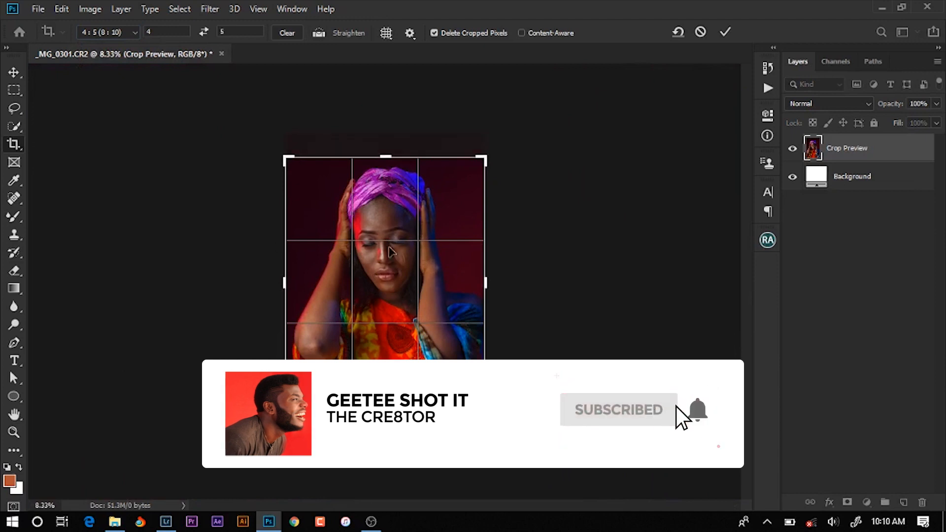
left_click_drag(389, 229, 390, 242)
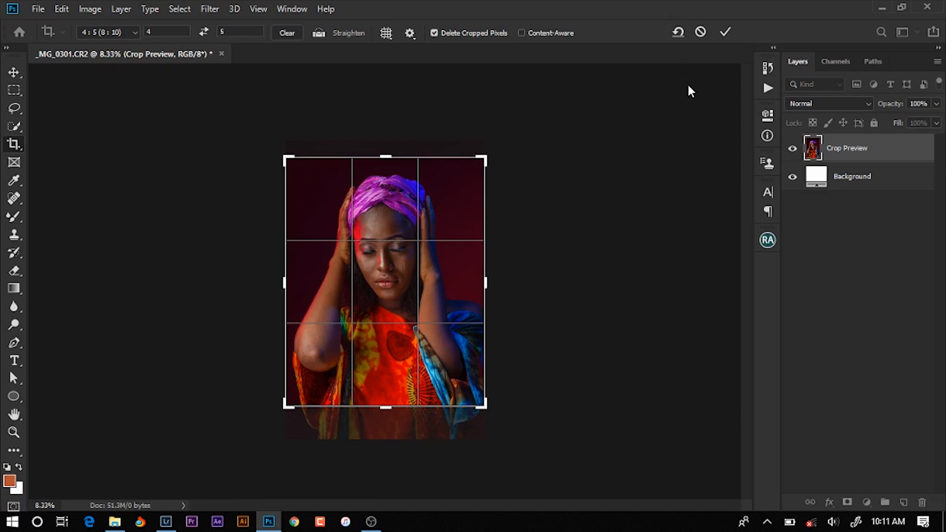
left_click(726, 33)
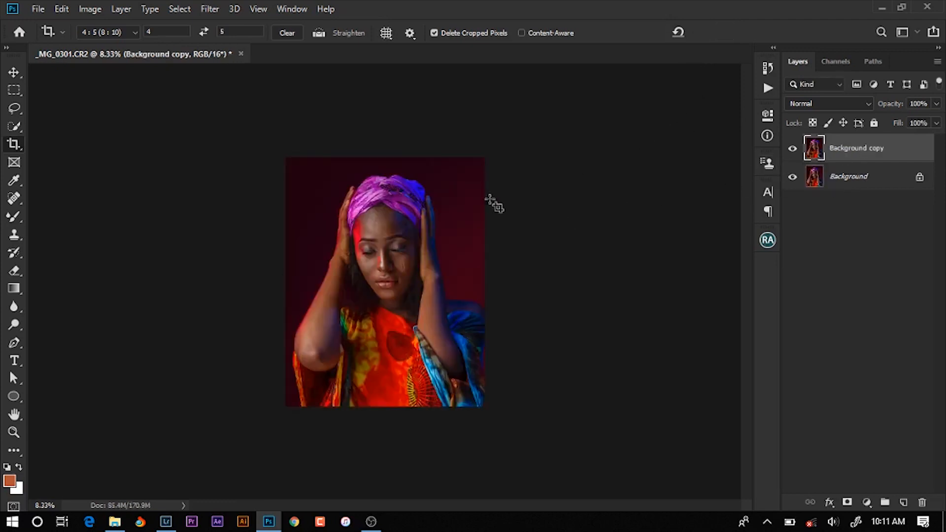
key("ctrl+plus")
key("ctrl+plus")
key("ctrl+plus")
key("ctrl+minus")
key("ctrl+minus")
key("ctrl+minus")
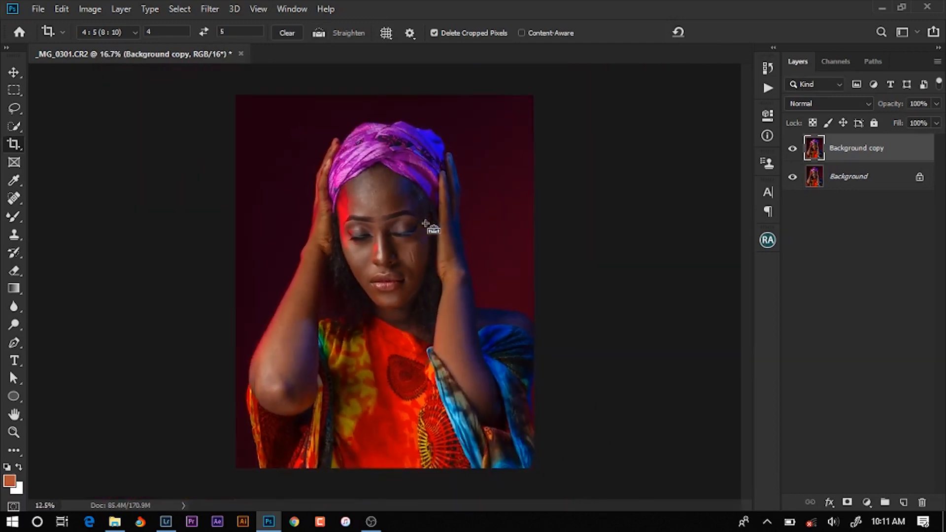
Duplicate the Background copy layer and add a new empty layer above the duplicate
key("ctrl+plus")
key("ctrl+plus")
key("ctrl+plus")
key("ctrl+plus")
key("v")
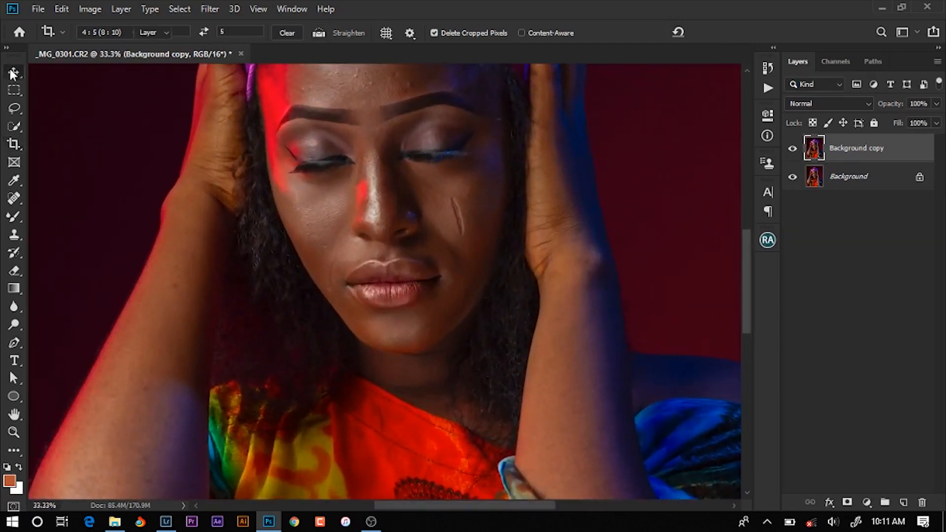
left_click_drag(873, 154, 903, 502)
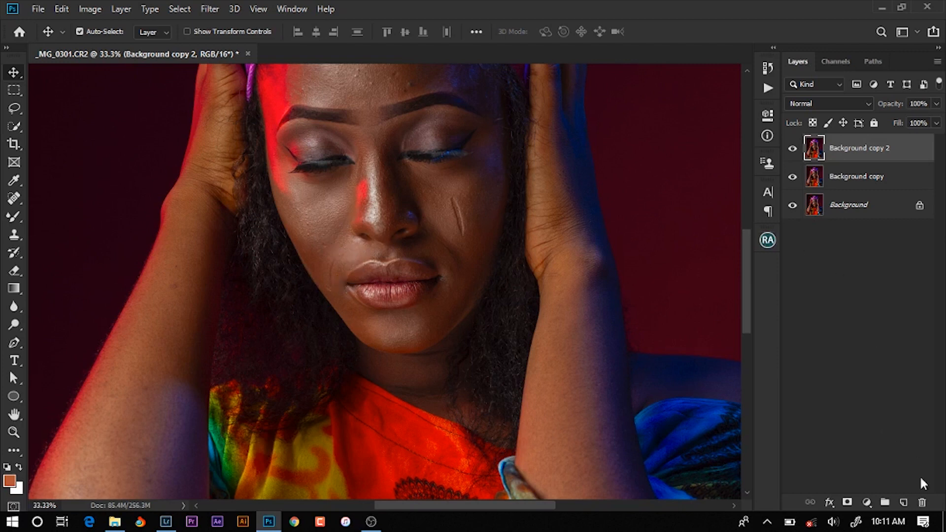
left_click(903, 502)
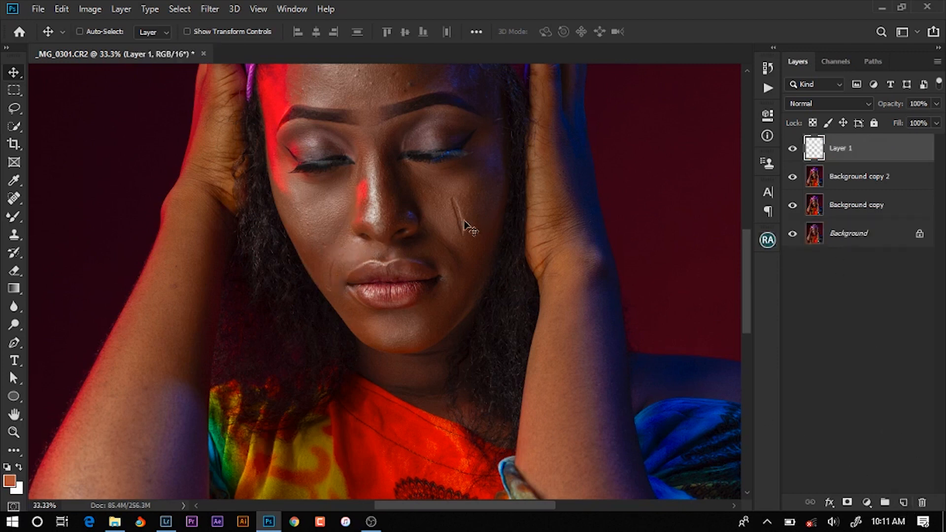
Set up the Spot Healing Brush for the face with Sample All Layers on and a brush size of 20
key("ctrl+plus")
key("ctrl+plus")
left_click(15, 198)
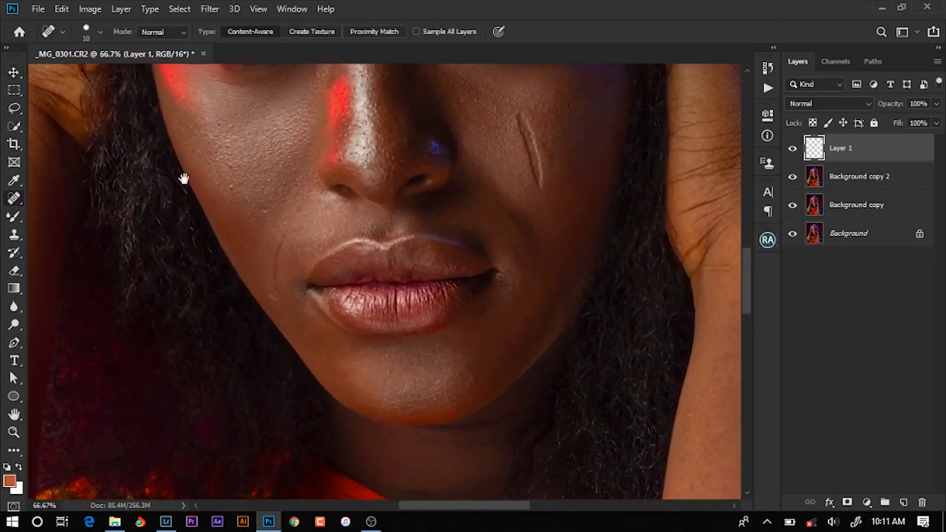
left_click_drag(373, 134, 379, 269)
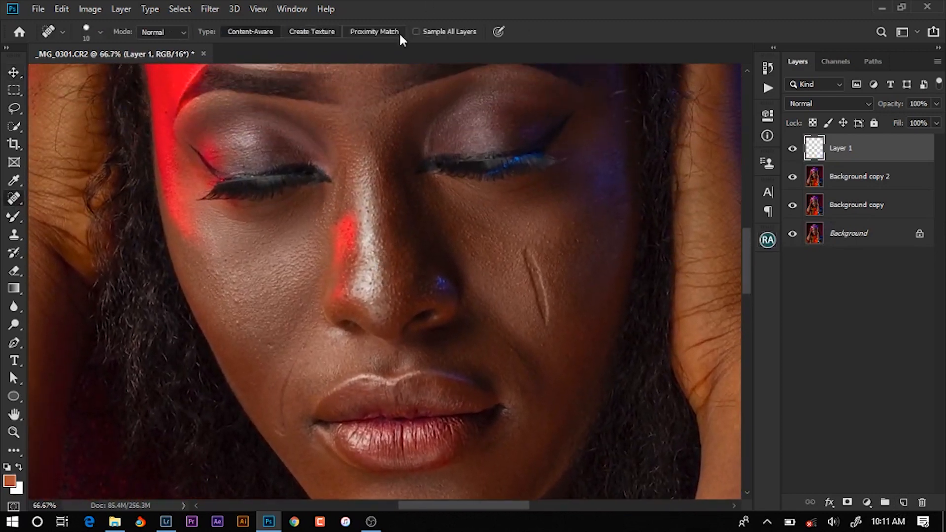
right_click(18, 203)
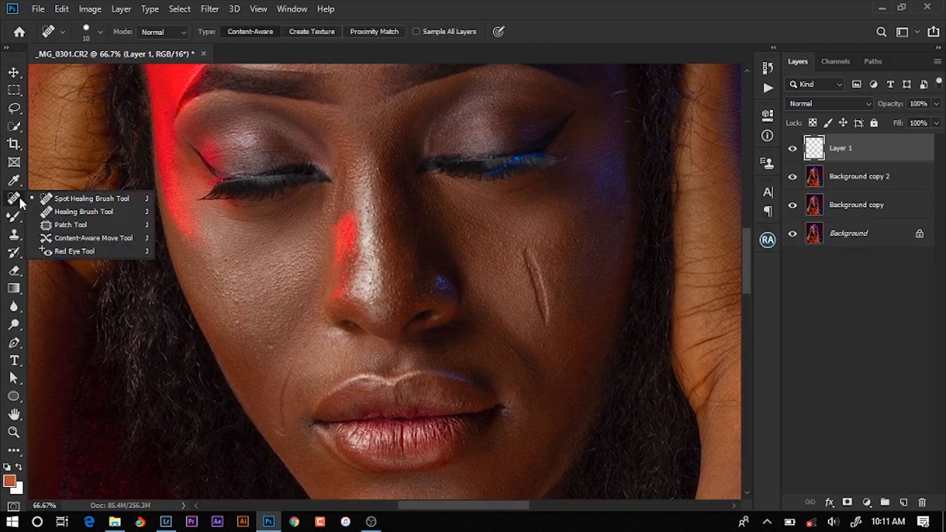
left_click(79, 198)
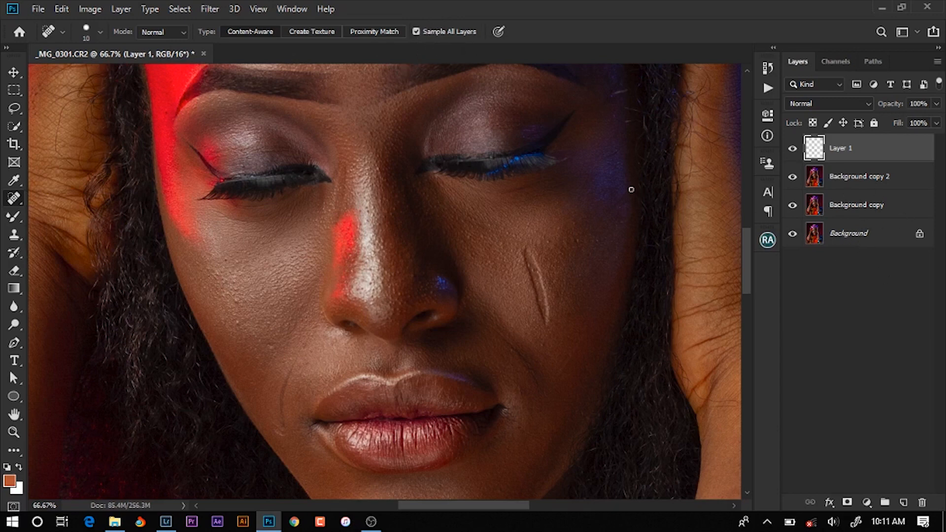
key("bracketright")
Try to heal the crease on the cheek beside the mouth on the empty layer with Sample All Layers off
left_click(419, 30)
left_click_drag(338, 244, 391, 135)
mouse_move(346, 256)
left_mouse_down()
mouse_move(345, 289)
mouse_move(334, 315)
left_mouse_up()
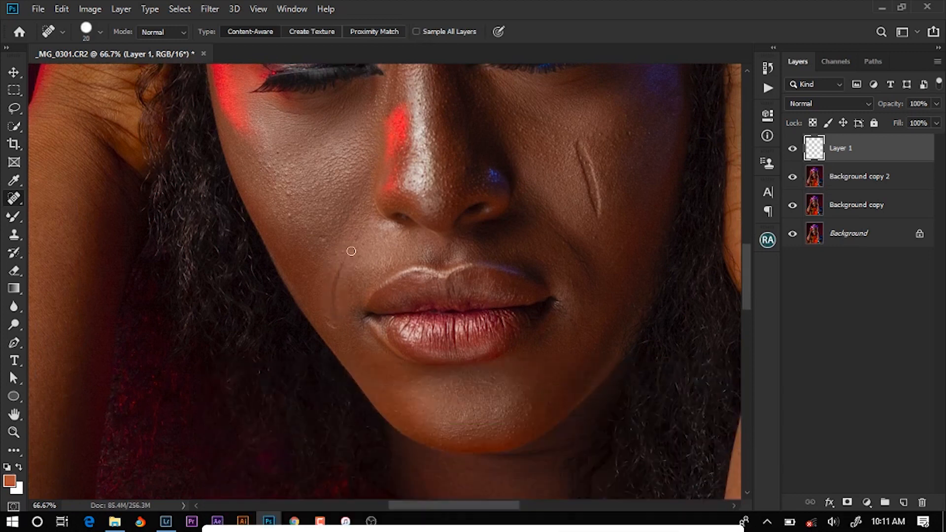
left_click_drag(348, 251, 333, 317)
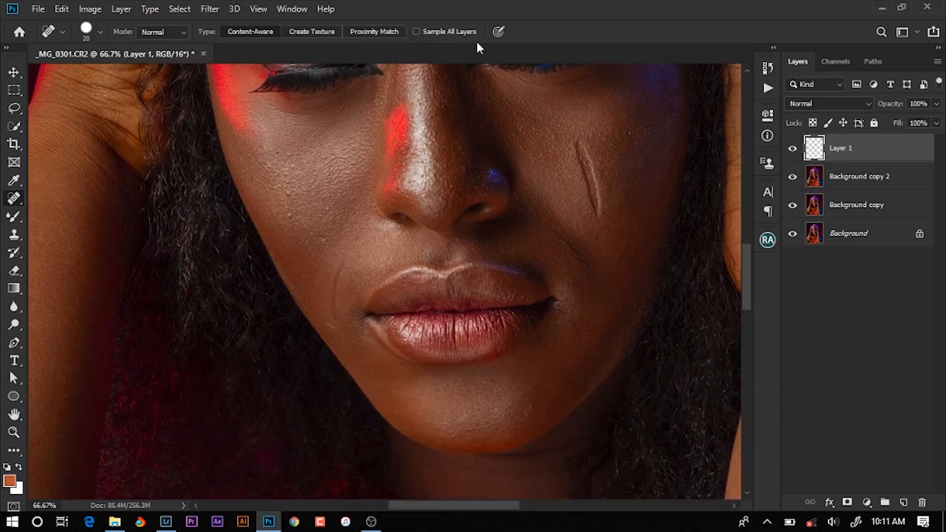
Turn on Sample All Layers and heal the crease on the cheek beside the mouth, down to the mouth corner
left_click(417, 31)
mouse_move(338, 243)
left_mouse_down()
mouse_move(340, 214)
mouse_move(338, 246)
left_mouse_up()
left_click_drag(360, 203, 357, 209)
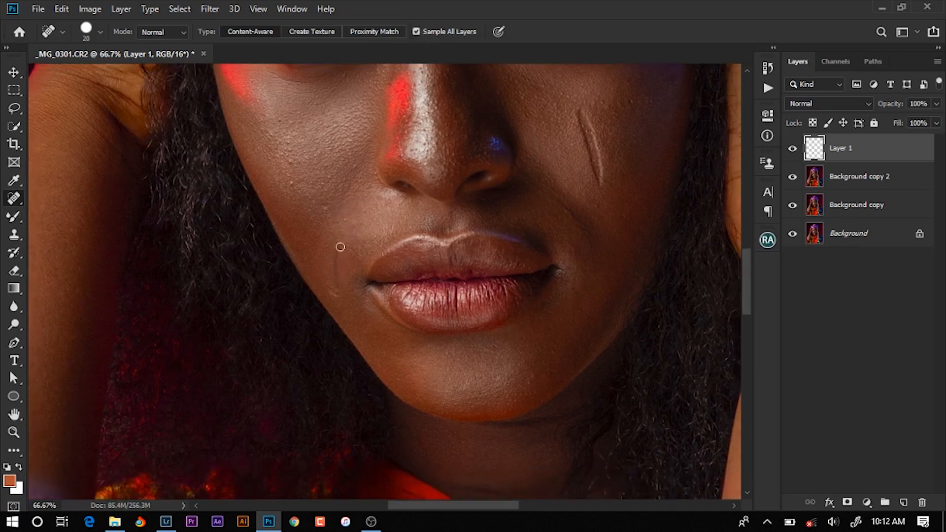
left_click_drag(340, 247, 336, 288)
left_click_drag(334, 289, 330, 294)
left_click_drag(335, 296, 338, 302)
left_click_drag(540, 229, 485, 362)
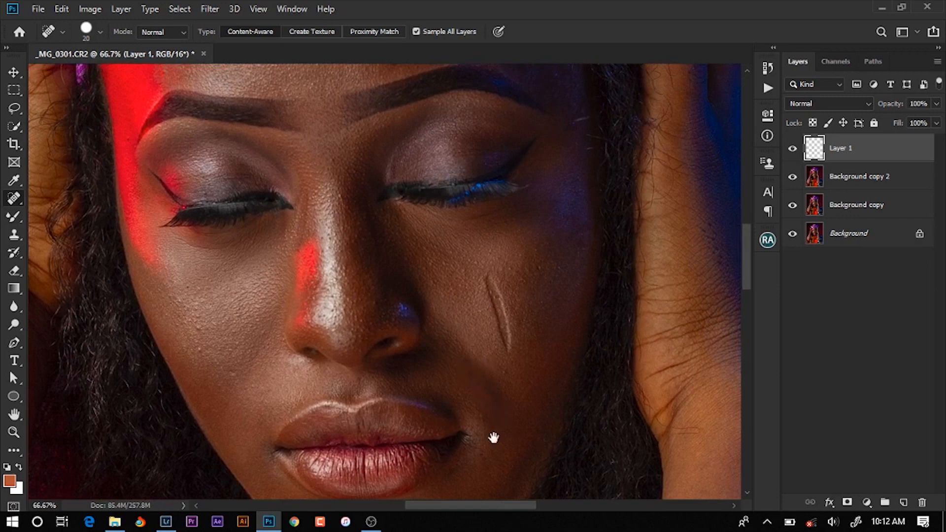
mouse_move(493, 437)
left_mouse_down()
mouse_move(497, 377)
mouse_move(479, 386)
left_mouse_up()
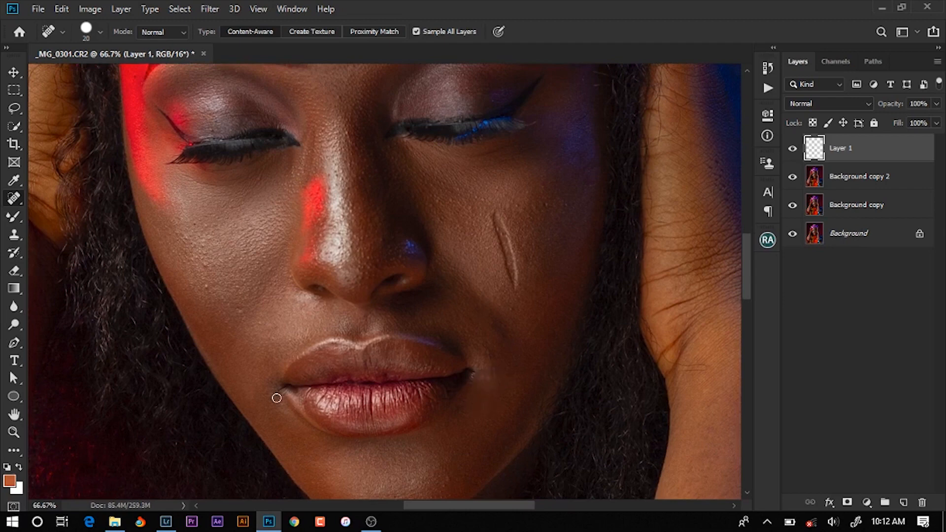
left_click_drag(276, 402, 270, 402)
Heal the small raised spots on the red-lit side's cheek with the Spot Healing Brush
left_click_drag(478, 285, 403, 367)
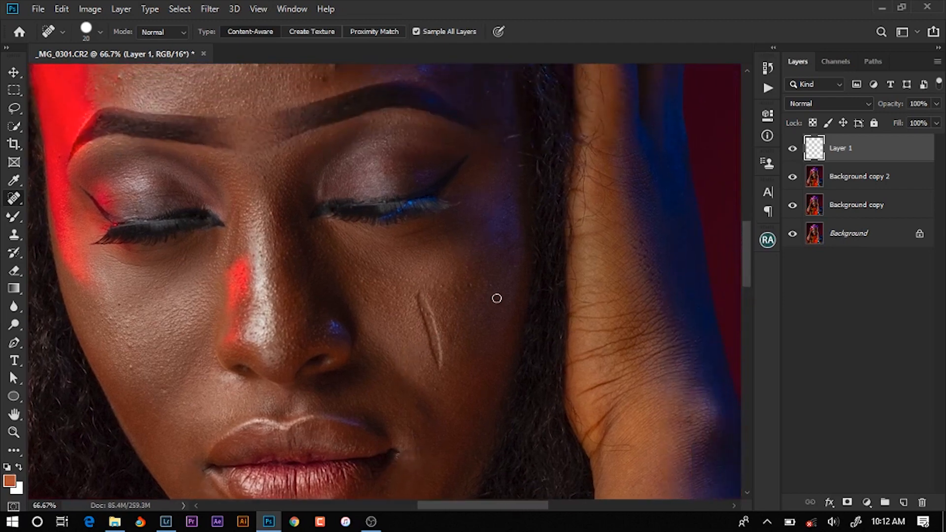
left_click_drag(474, 373, 454, 419)
left_click_drag(394, 299, 483, 373)
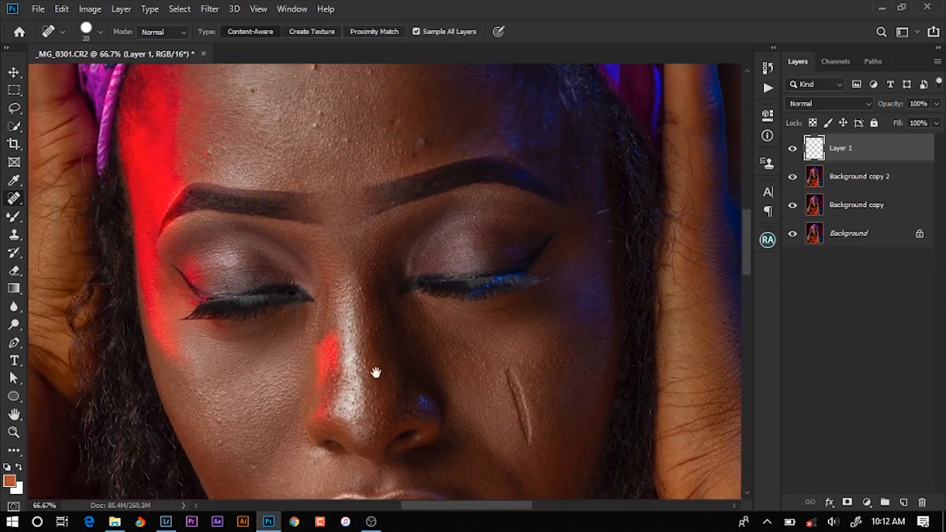
left_click_drag(237, 432, 346, 280)
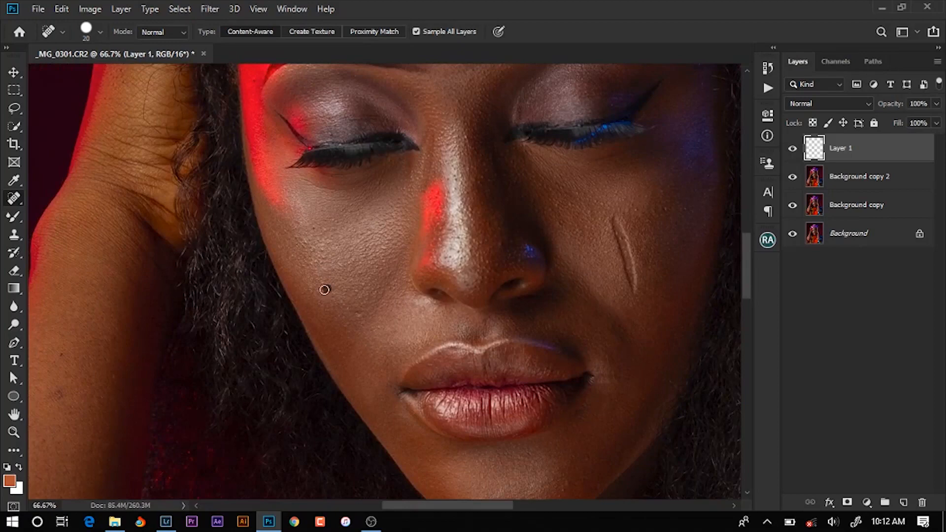
left_click(389, 276)
left_click(359, 316)
Heal the blemishes on the lower forehead above the eyebrow on the red-lit side
left_click_drag(390, 249, 333, 481)
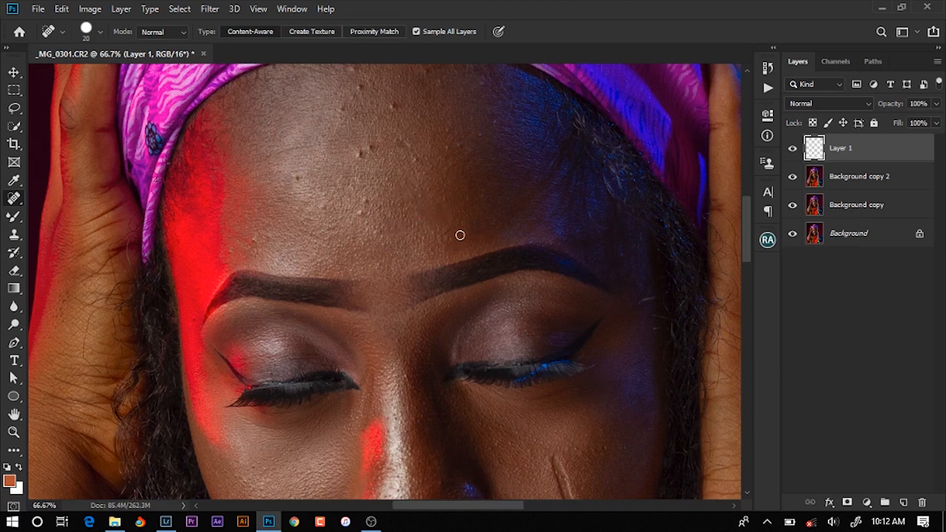
left_click(364, 216)
left_click(307, 203)
left_click(250, 250)
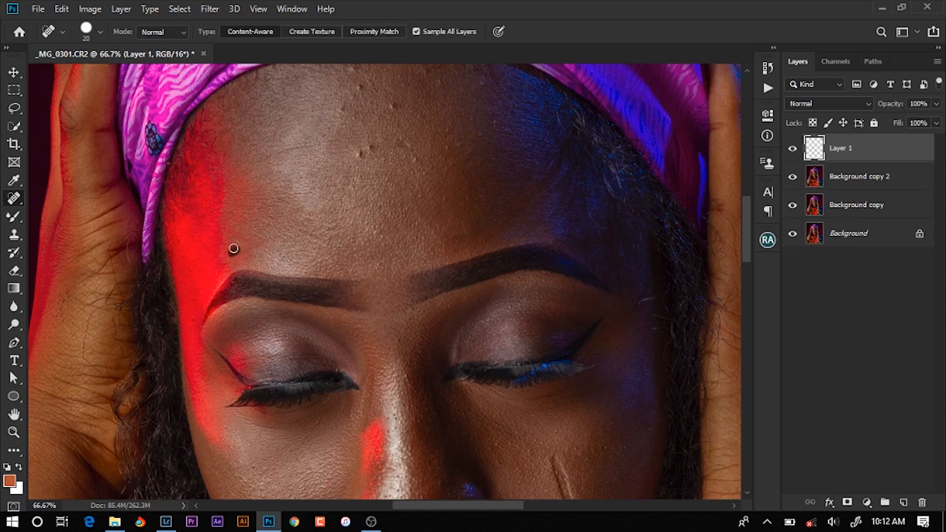
Heal the bumps in the middle of the forehead and up towards the hairline
left_click_drag(400, 169, 353, 222)
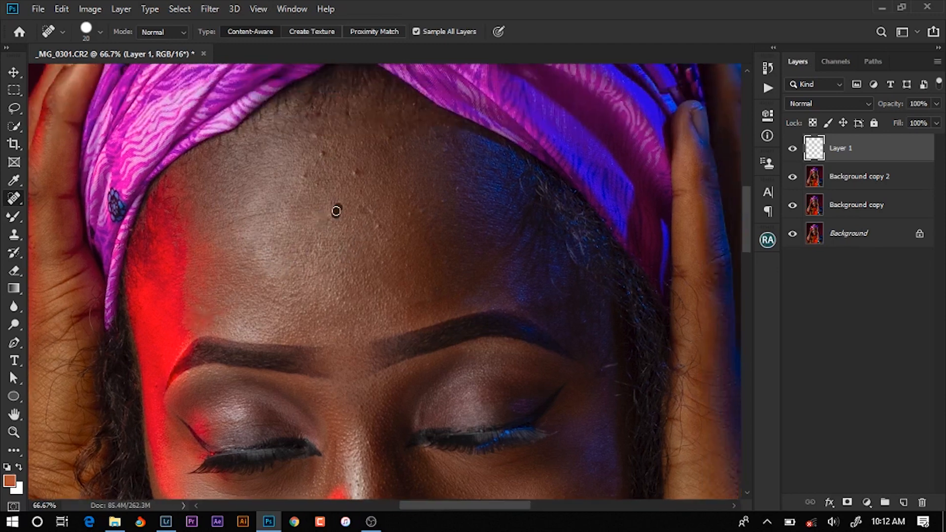
left_click(336, 210)
left_click(351, 226)
left_click(374, 226)
left_click(372, 210)
left_click(357, 170)
left_click(300, 176)
left_click(316, 136)
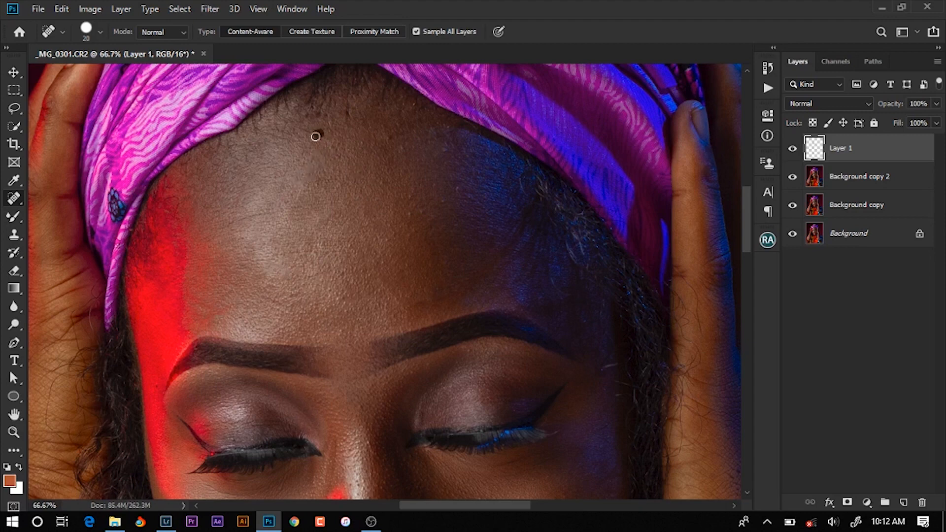
left_click(453, 186)
Heal the remaining spots across the forehead, including the darker area above the eyebrow on the blue-lit side
left_click_drag(311, 221, 308, 228)
left_click_drag(409, 237, 346, 185)
mouse_move(456, 179)
left_mouse_down()
mouse_move(425, 223)
mouse_move(428, 185)
left_mouse_up()
left_click(430, 207)
left_click_drag(421, 224, 376, 242)
left_click(346, 252)
left_click_drag(393, 203, 373, 210)
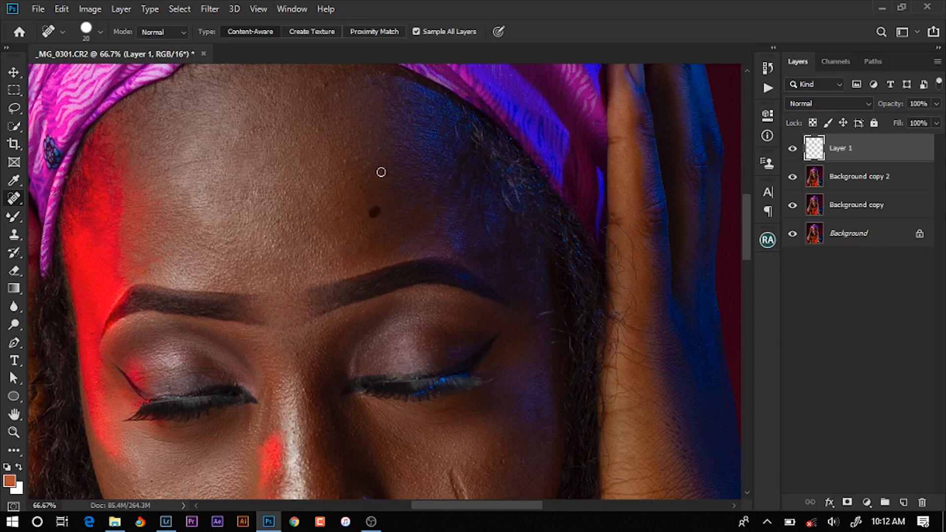
left_click(378, 192)
left_click(351, 158)
left_click_drag(345, 151, 373, 150)
left_click_drag(328, 92, 329, 92)
Heal the spots on the cheek beside the scar and the skin marks around the mouth corner
left_click_drag(189, 302, 215, 162)
left_click_drag(246, 247, 297, 184)
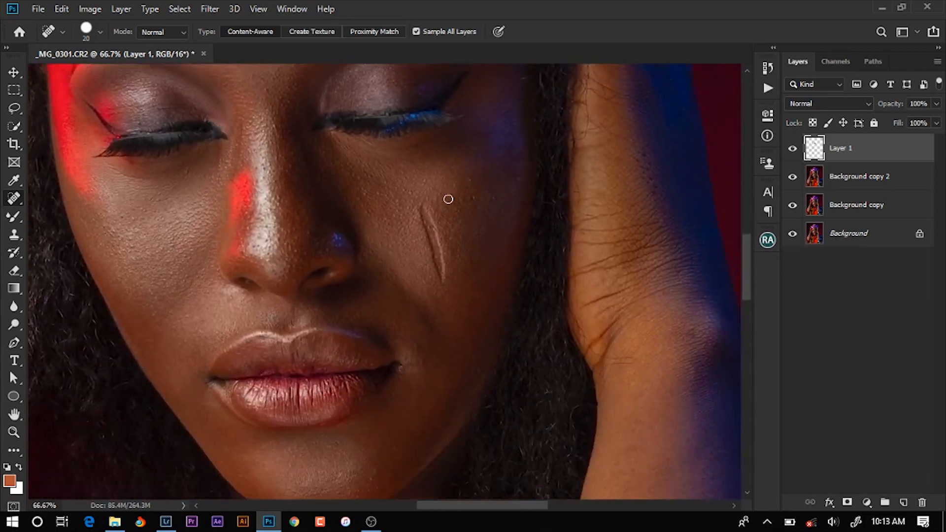
left_click(459, 188)
left_click(491, 201)
left_click_drag(427, 301, 468, 164)
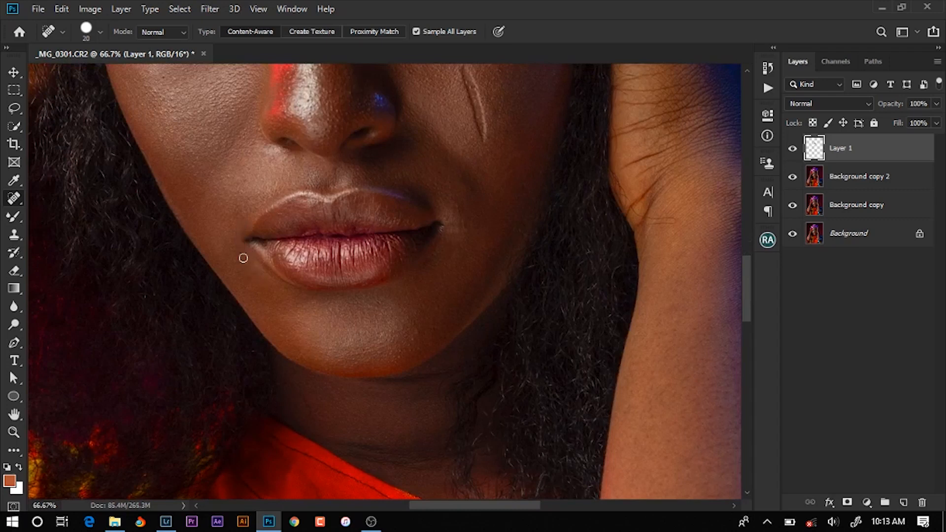
left_click_drag(240, 230, 242, 242)
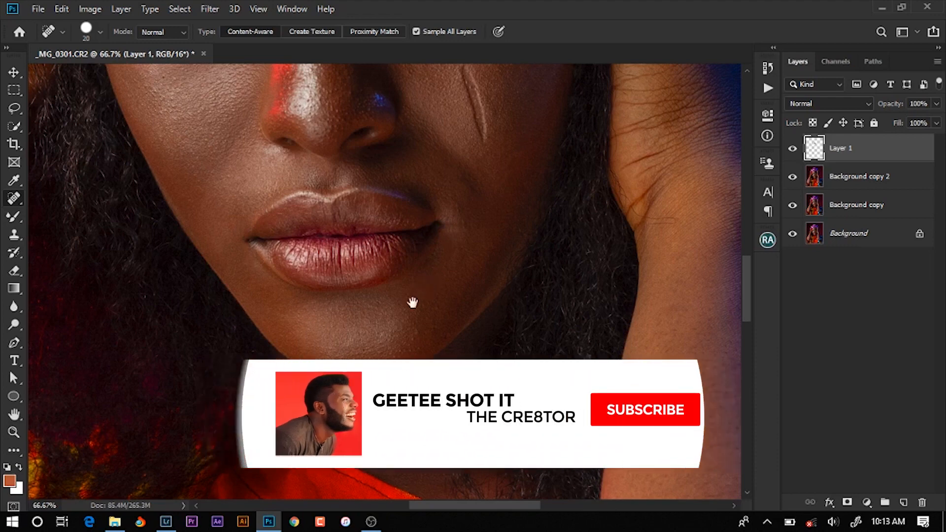
Heal the cluster of small bumps on the cheek below the eye on the red-lit side
left_click_drag(414, 302, 239, 398)
left_click_drag(215, 106, 399, 253)
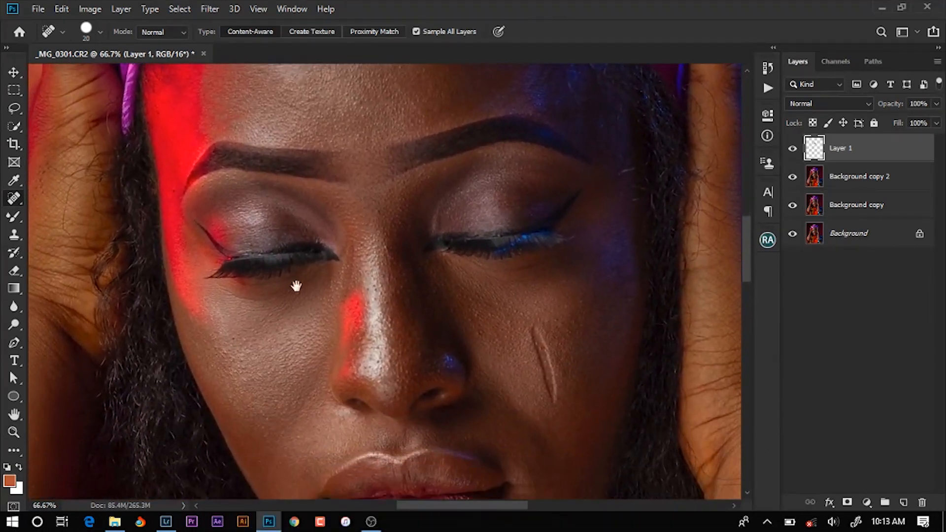
left_click(249, 340)
left_click(237, 347)
left_click(245, 359)
left_click(217, 344)
left_click(243, 379)
Compare the forehead before and after healing by hiding and showing Layer 1
left_click_drag(381, 218, 363, 327)
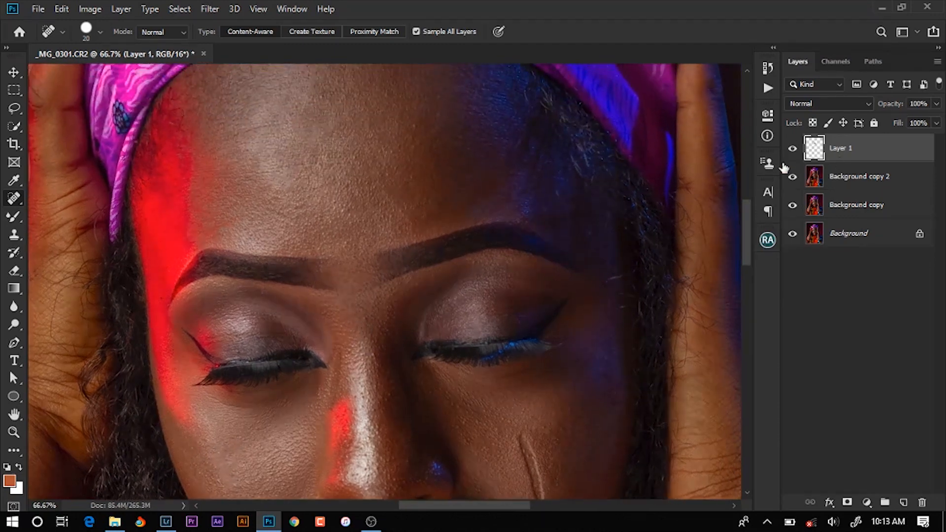
left_click(793, 149)
left_click(793, 149)
Heal the marks on the forearm and elbow on the red-lit side of the body
key("ctrl+minus")
key("ctrl+minus")
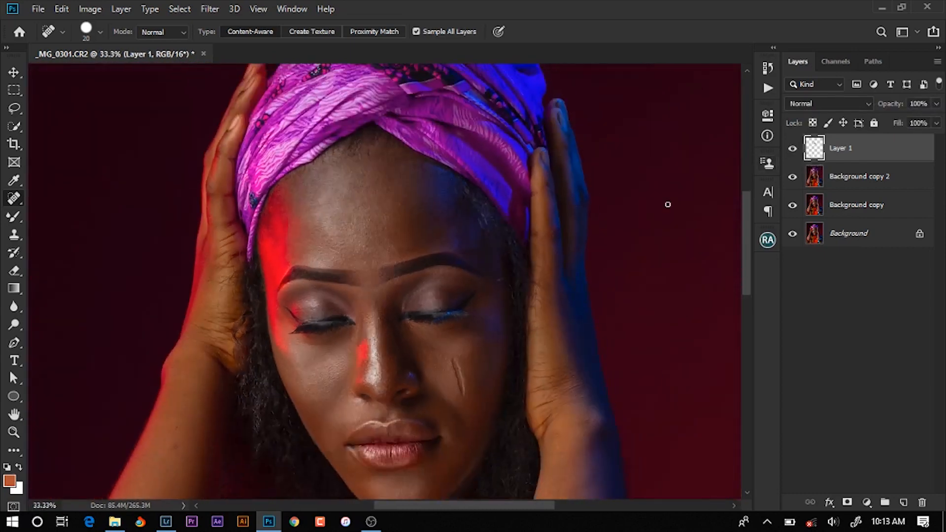
left_click_drag(437, 321, 532, 146)
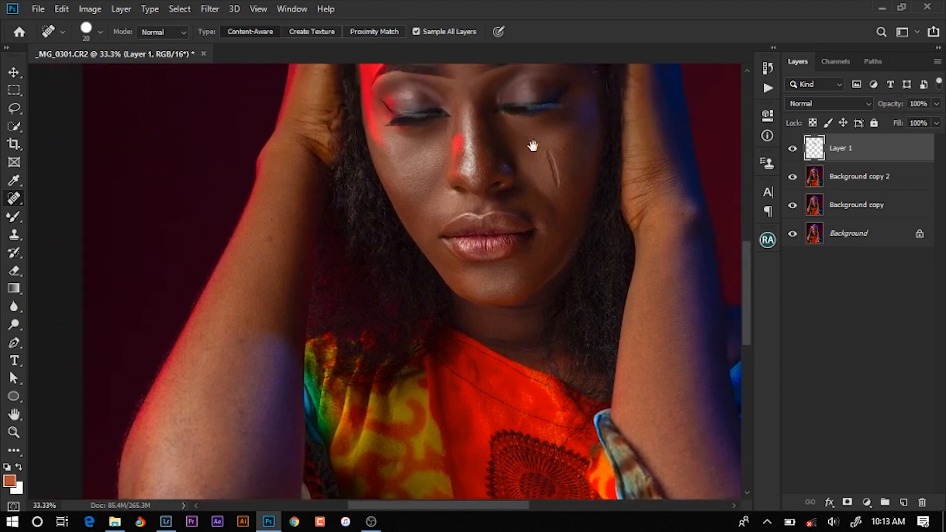
left_click_drag(378, 377, 454, 214)
left_click_drag(350, 227, 368, 260)
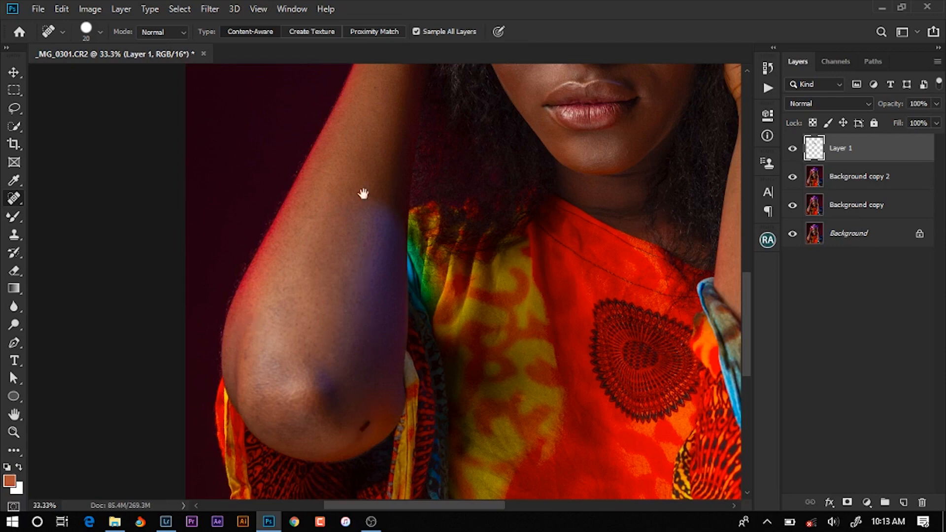
left_click_drag(363, 194, 306, 291)
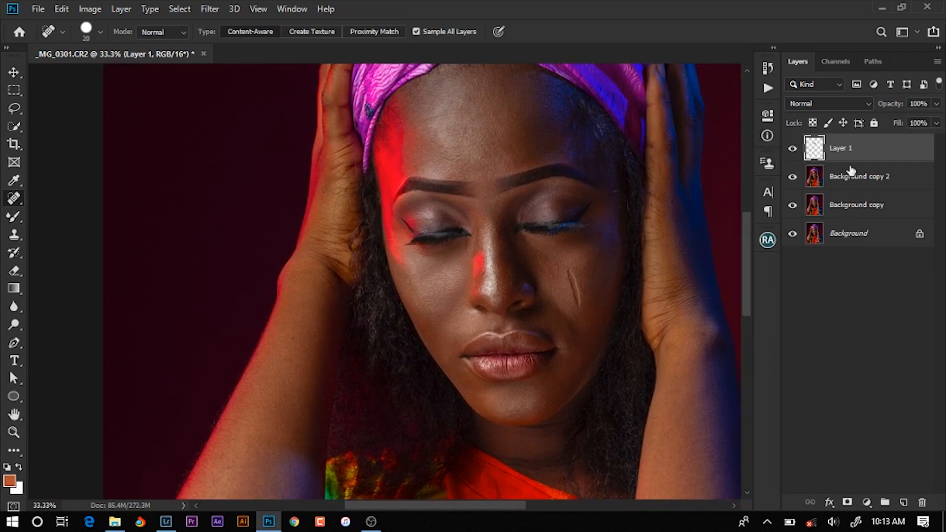
Add a new empty layer above Layer 1 and set up the Brush with a size of 80 and 1% flow
left_click(902, 502)
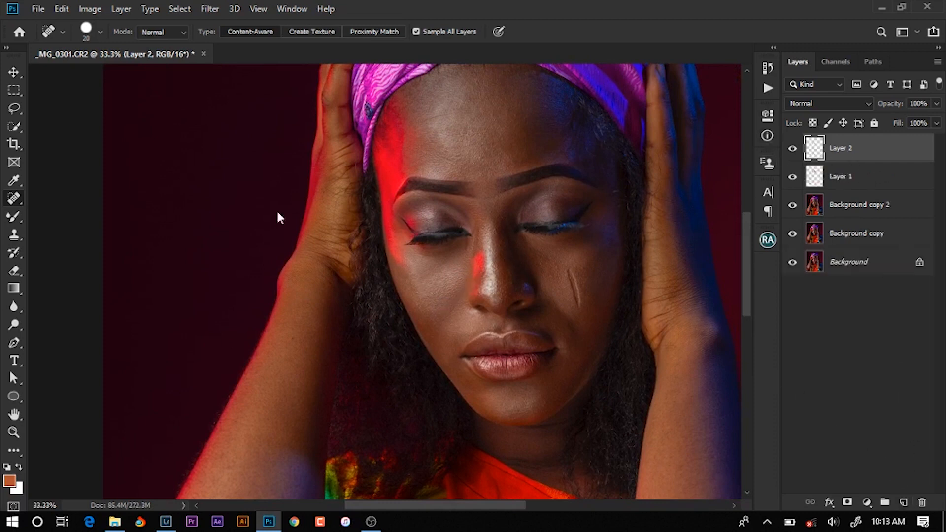
left_click(14, 217)
left_click(41, 215)
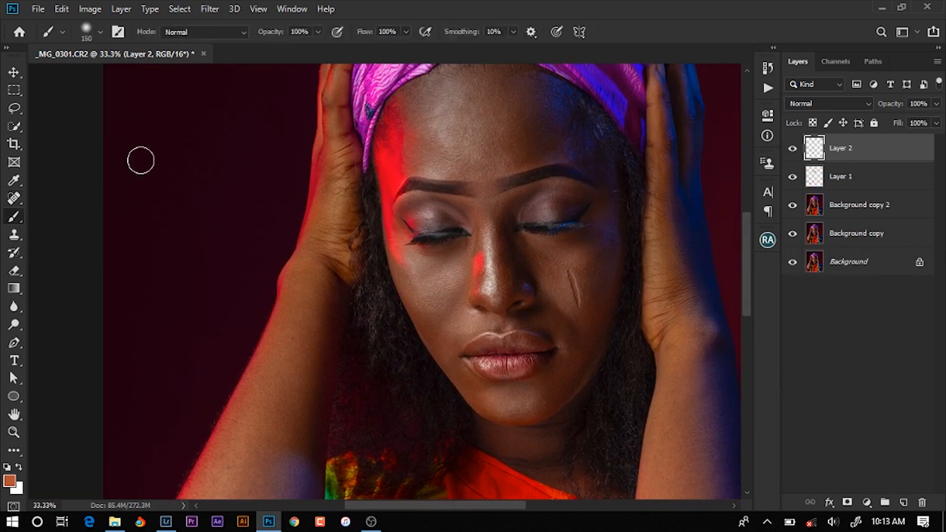
left_click_drag(369, 35, 303, 42)
key("ctrl+1")
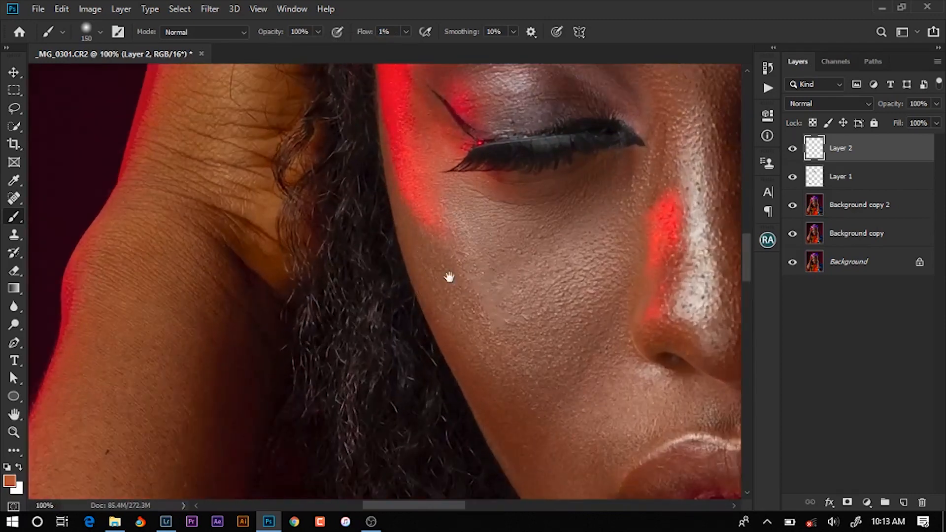
left_click_drag(448, 277, 426, 211)
key("p")
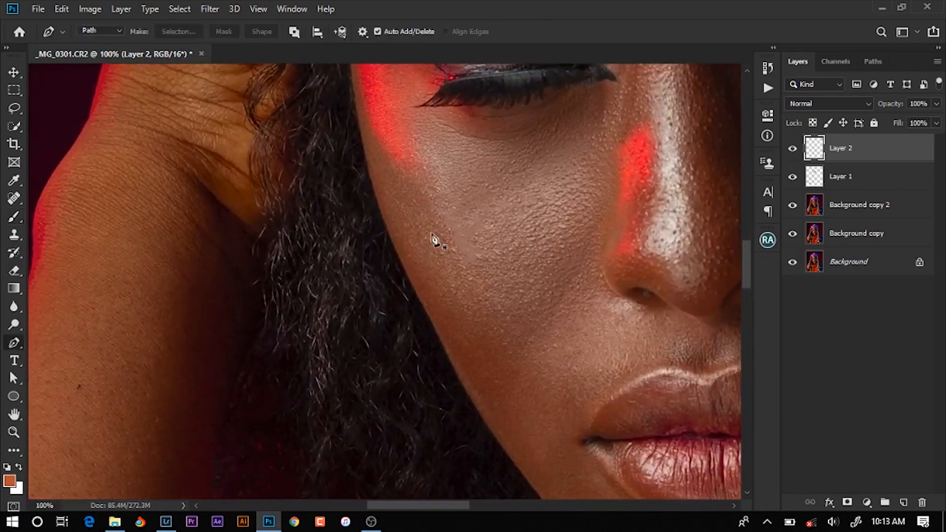
key("b")
key("bracketleft")
key("bracketleft")
key("bracketleft")
key("bracketleft")
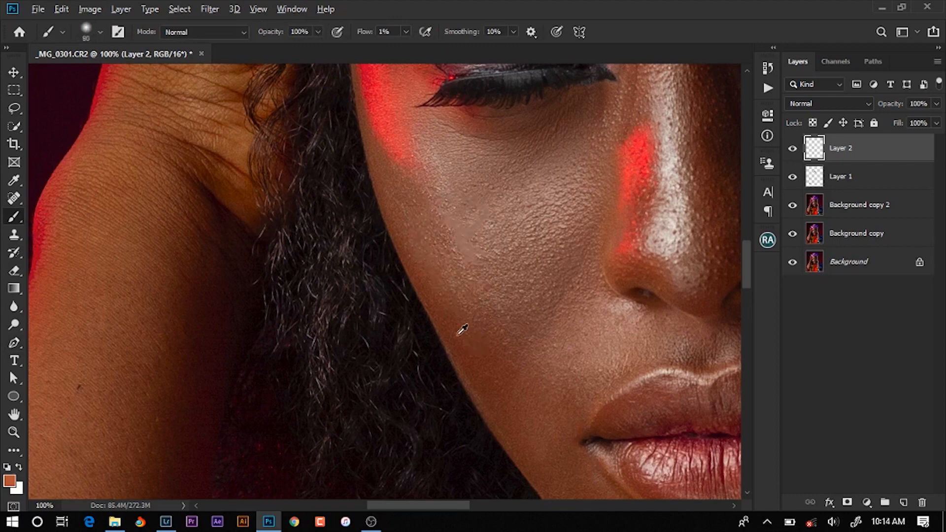
Paint sampled skin tones along the outer edge of the cheek, from below the red highlight to the lower cheek
left_click(451, 317, "alt")
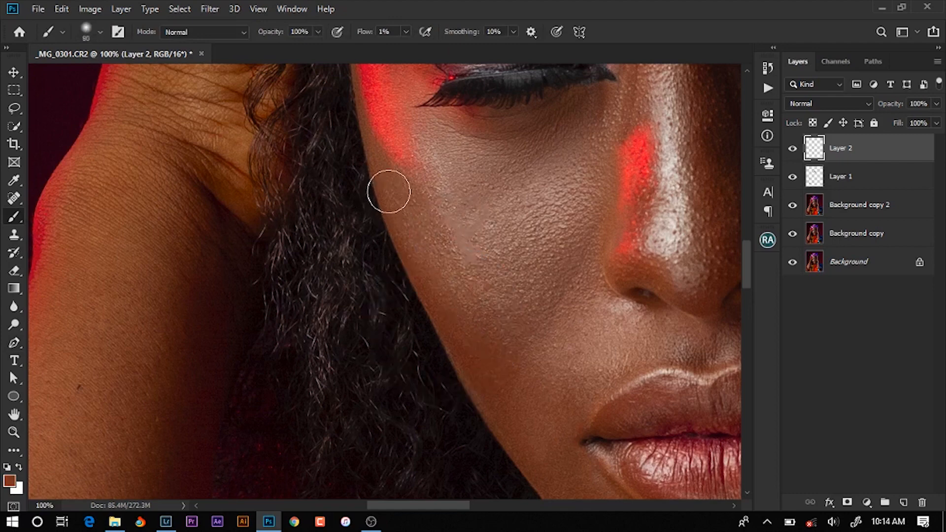
mouse_move(400, 200)
left_mouse_down()
mouse_move(391, 157)
mouse_move(419, 258)
mouse_move(400, 191)
mouse_move(433, 274)
mouse_move(397, 181)
mouse_move(448, 296)
mouse_move(436, 275)
mouse_move(417, 211)
mouse_move(492, 337)
mouse_move(406, 208)
mouse_move(501, 365)
mouse_move(388, 196)
mouse_move(497, 363)
mouse_move(396, 196)
mouse_move(441, 291)
mouse_move(453, 276)
mouse_move(425, 230)
mouse_move(449, 324)
mouse_move(408, 166)
left_mouse_up()
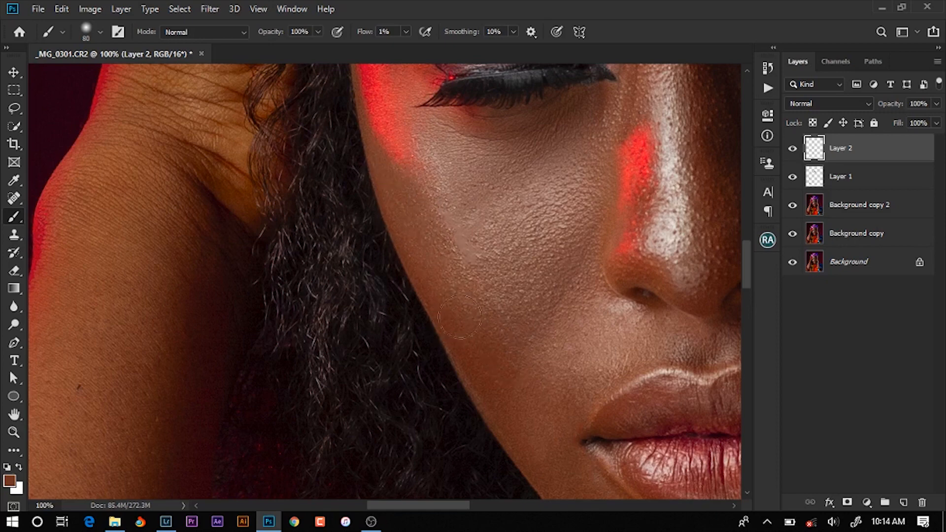
mouse_move(459, 317)
left_mouse_down()
mouse_move(427, 281)
mouse_move(422, 177)
left_mouse_up()
left_click(480, 383, "alt")
mouse_move(452, 338)
left_mouse_down()
mouse_move(446, 303)
mouse_move(397, 215)
mouse_move(381, 153)
mouse_move(411, 220)
mouse_move(405, 162)
mouse_move(422, 177)
mouse_move(421, 155)
mouse_move(414, 159)
mouse_move(430, 246)
mouse_move(443, 283)
mouse_move(453, 273)
mouse_move(464, 298)
mouse_move(433, 247)
left_mouse_up()
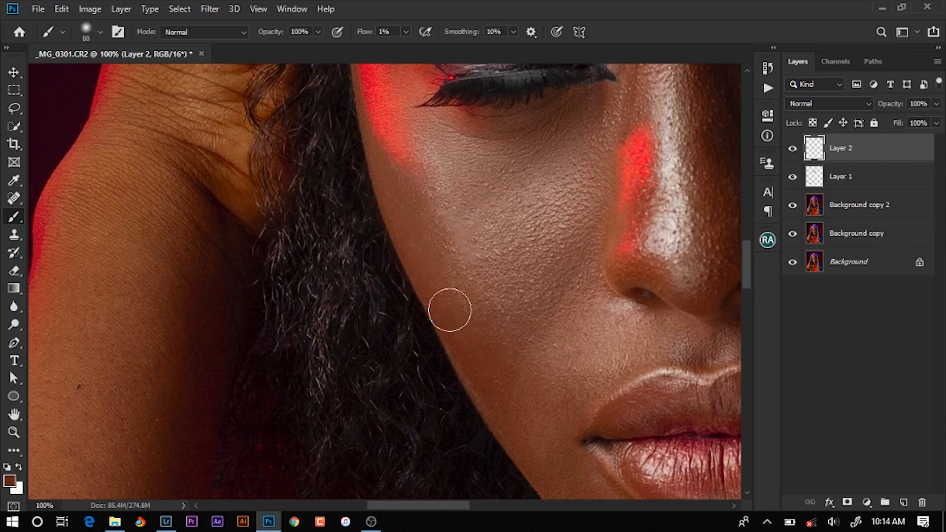
Compare the cheek with and without the painted skin tones by toggling Layer 2's visibility
left_click(793, 149)
left_click(794, 150)
left_click(792, 150)
left_click(791, 150)
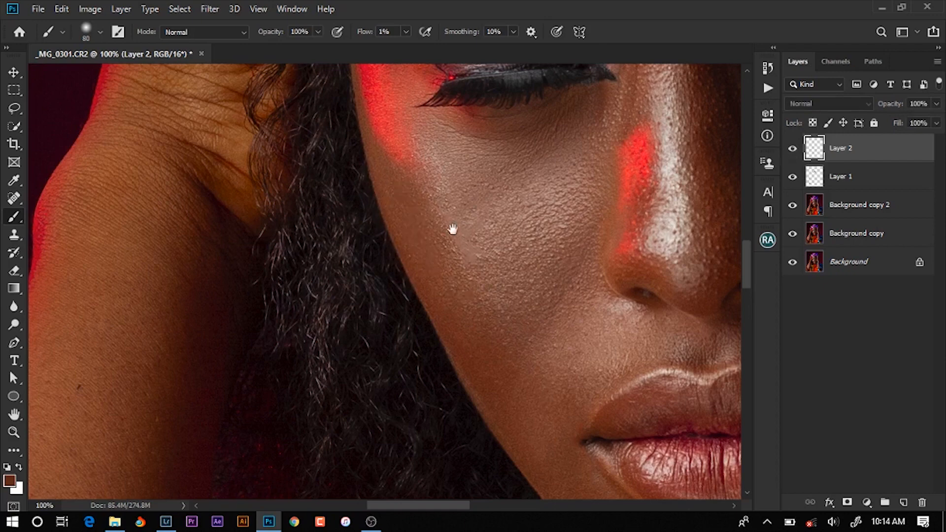
Reduce the brush size to 35 and paint the skin tone along the lower cheek edge towards the jaw
left_click_drag(453, 229, 350, 186)
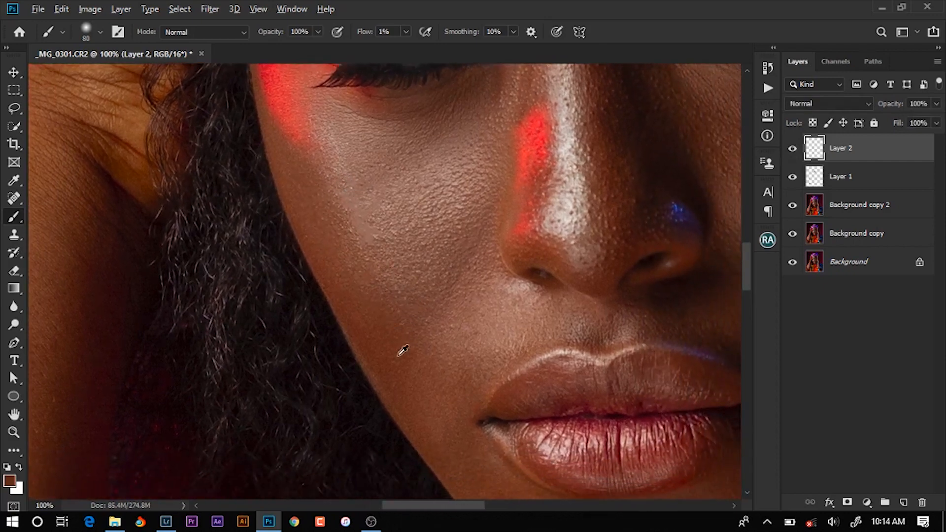
key("bracketleft")
key("bracketleft")
key("bracketleft")
key("bracketleft")
key("bracketleft")
key("bracketleft")
mouse_move(368, 350)
left_mouse_down()
mouse_move(383, 384)
mouse_move(356, 345)
mouse_move(408, 427)
mouse_move(362, 353)
mouse_move(408, 443)
mouse_move(343, 334)
mouse_move(405, 440)
mouse_move(382, 396)
left_mouse_up()
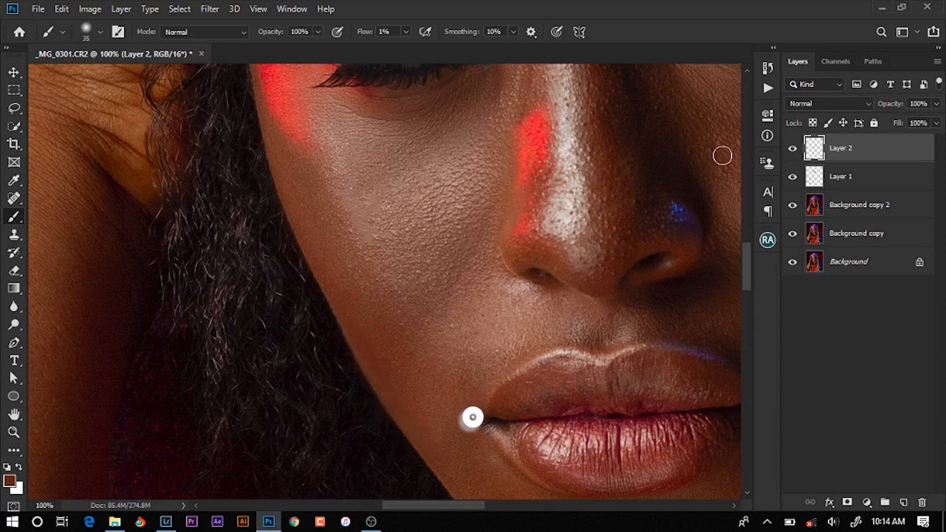
Toggle Layer 2's visibility to check the painting along the cheek and jaw edge
left_click(793, 149)
left_click(793, 150)
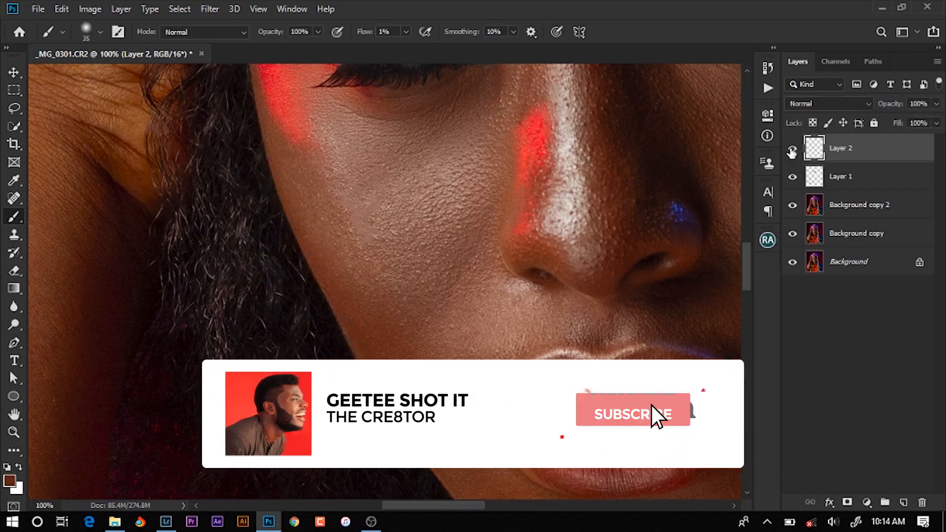
left_click(792, 150)
left_click(793, 150)
left_click(793, 149)
left_click(792, 149)
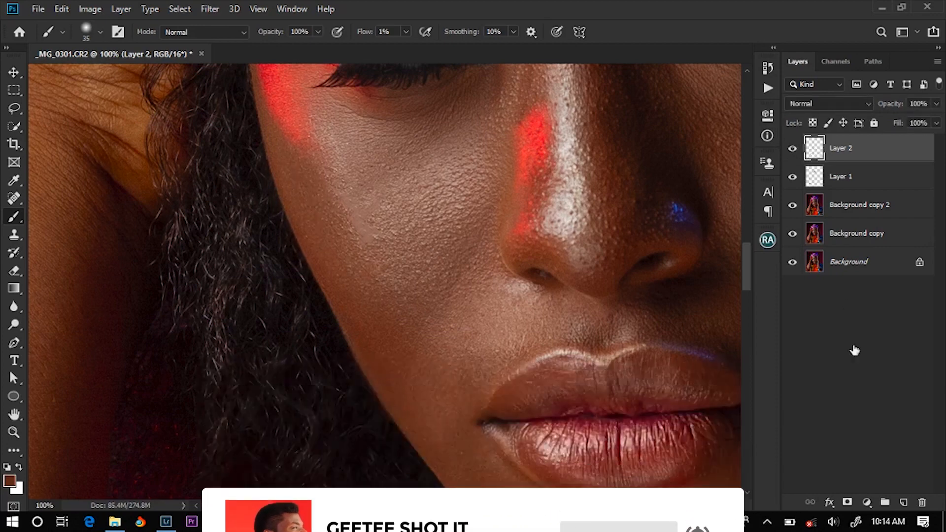
Set the Eraser to size 25 and check the painted cheek edge by toggling Layer 2's visibility
left_click(14, 270)
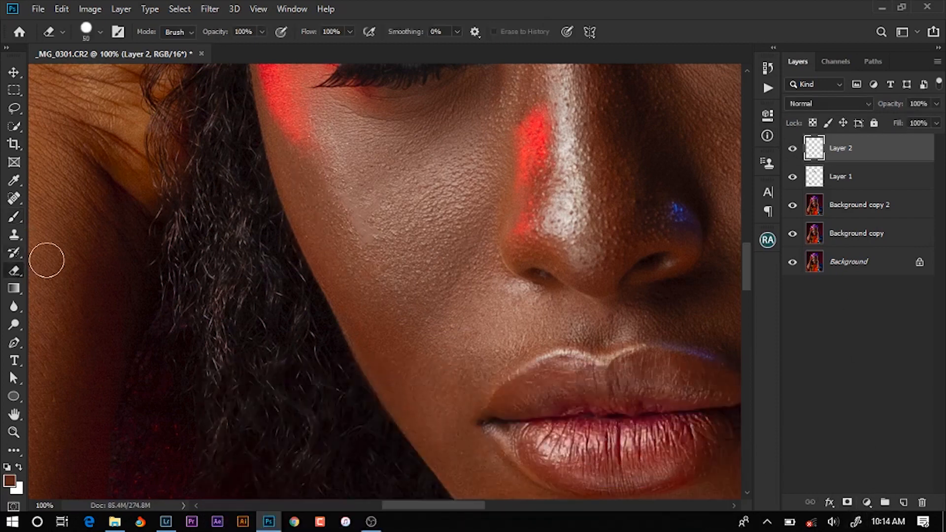
key("bracketleft")
key("bracketleft")
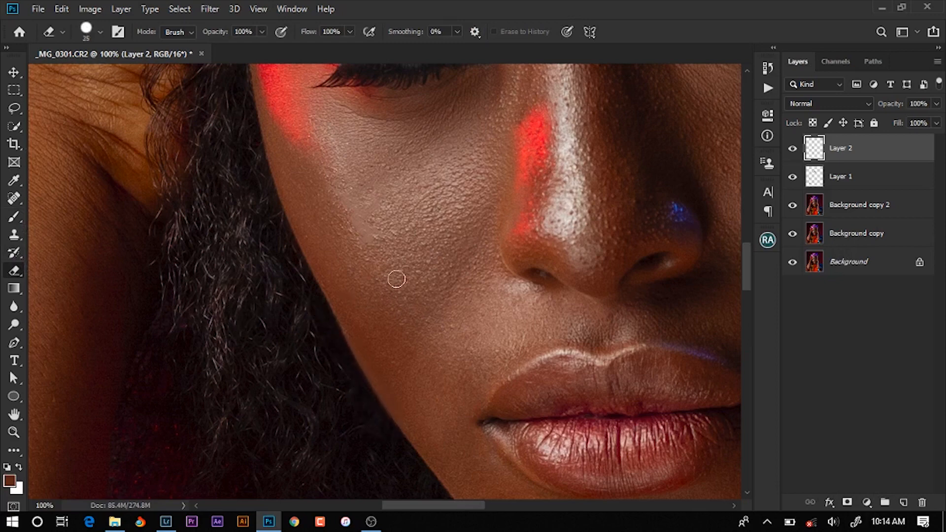
left_click(794, 148)
left_click(793, 149)
Examine the retouched skin on the opposite cheek, across the whole portrait and on the full face
left_click_drag(506, 221, 338, 223)
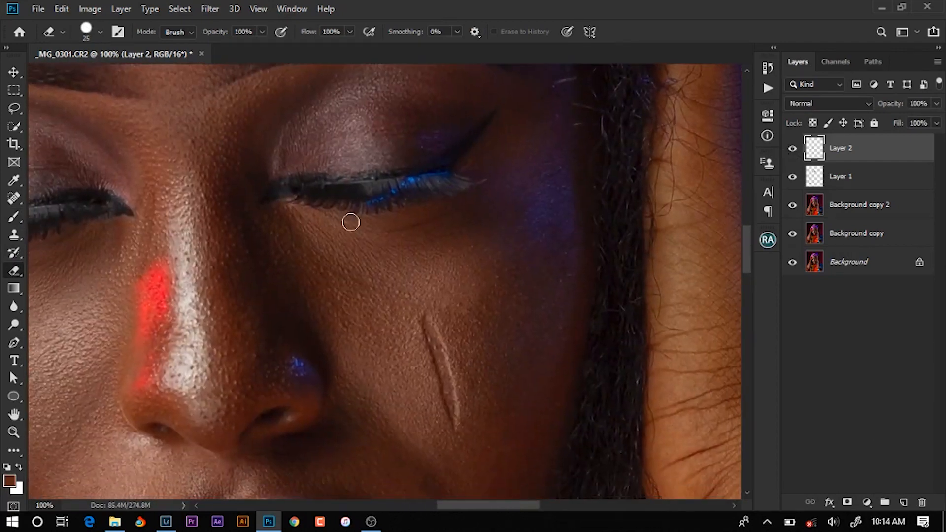
key("ctrl+minus")
key("ctrl+minus")
key("ctrl+minus")
key("ctrl+minus")
key("ctrl+minus")
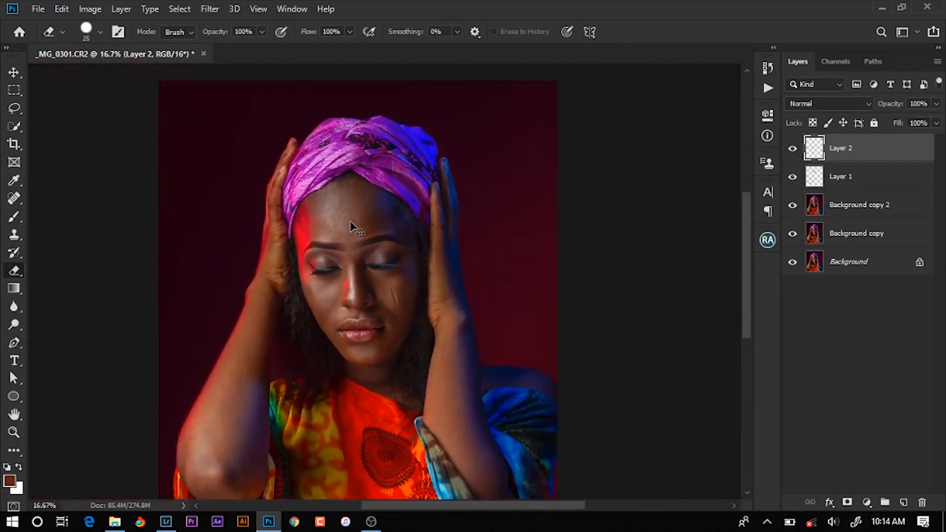
key("ctrl+plus")
key("ctrl+plus")
key("ctrl+plus")
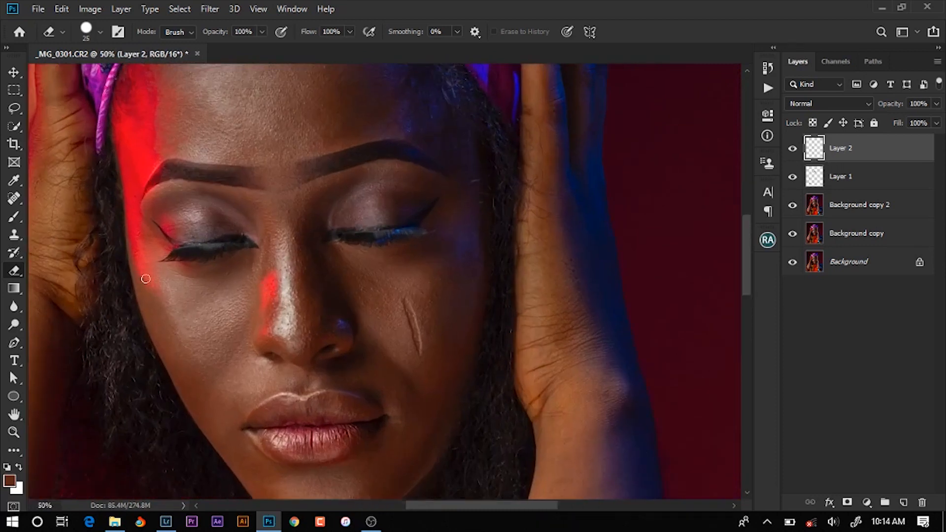
Enlarge the brush to 150, sample the skin tone below the red highlight and paint it down the cheek to beside the mouth
key("b")
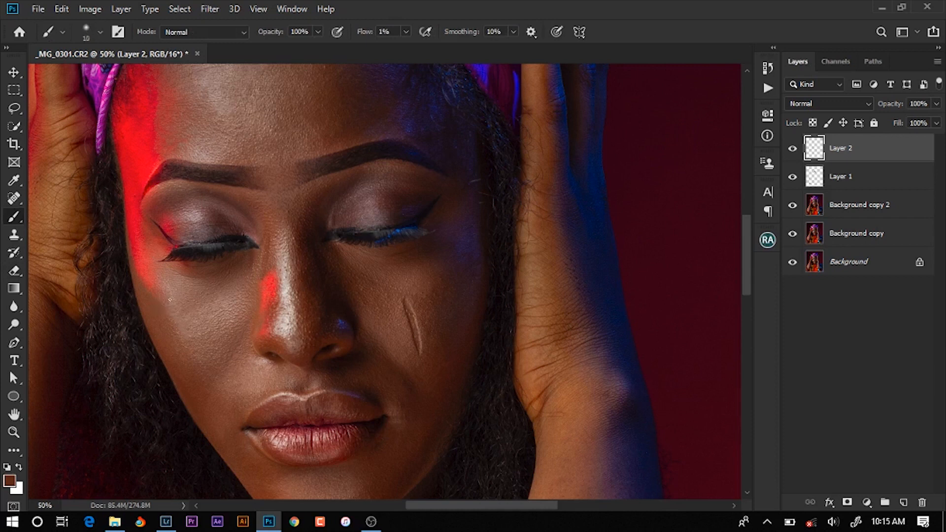
key("bracketright")
key("bracketright")
key("bracketright")
key("bracketright")
key("bracketright")
key("bracketright")
key("bracketright")
left_click(159, 301, "alt")
mouse_move(172, 312)
left_mouse_down()
mouse_move(193, 372)
mouse_move(154, 291)
mouse_move(210, 381)
mouse_move(138, 286)
mouse_move(174, 326)
mouse_move(204, 386)
mouse_move(211, 350)
mouse_move(187, 351)
mouse_move(209, 363)
mouse_move(202, 371)
mouse_move(165, 309)
mouse_move(172, 302)
mouse_move(213, 365)
mouse_move(166, 295)
mouse_move(210, 384)
mouse_move(173, 319)
mouse_move(171, 292)
mouse_move(199, 353)
mouse_move(173, 320)
mouse_move(211, 406)
left_mouse_up()
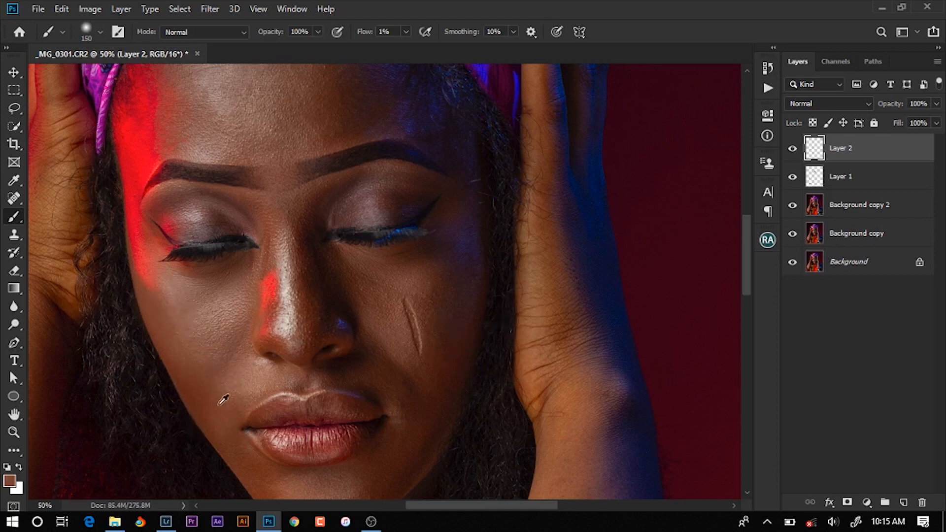
mouse_move(207, 391)
left_mouse_down()
mouse_move(229, 431)
mouse_move(216, 417)
mouse_move(220, 429)
left_mouse_up()
Paint a sampled darker skin tone over the lower cheek and jaw on the scarred side of the face
mouse_move(472, 408)
left_mouse_down()
mouse_move(449, 388)
mouse_move(448, 362)
left_mouse_up()
left_click(456, 352, "alt")
mouse_move(424, 446)
left_mouse_down()
mouse_move(405, 462)
mouse_move(435, 396)
mouse_move(416, 414)
mouse_move(420, 397)
left_mouse_up()
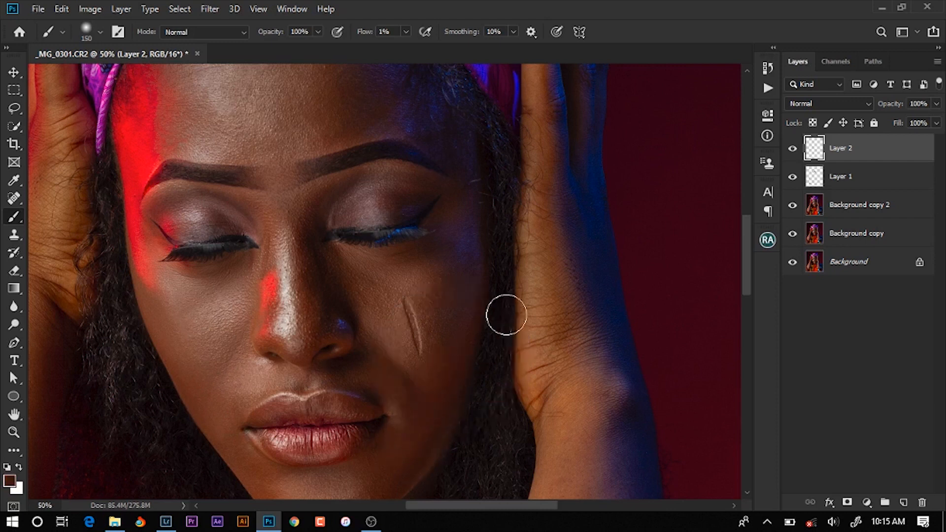
Compare the retouch before and after by toggling Layer 2 and by showing only the original Background layer
left_click(792, 149)
left_click(792, 149)
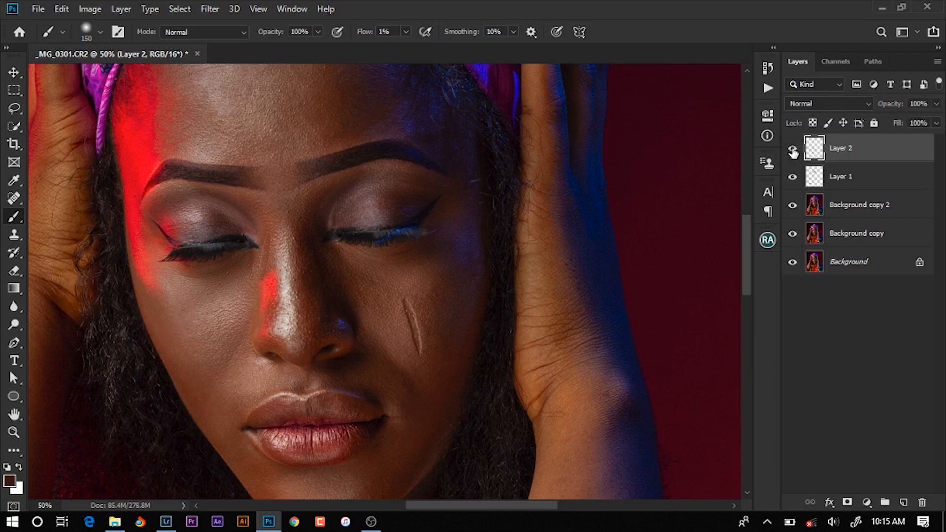
key("ctrl+minus")
key("ctrl+minus")
key("ctrl+minus")
key("ctrl+minus")
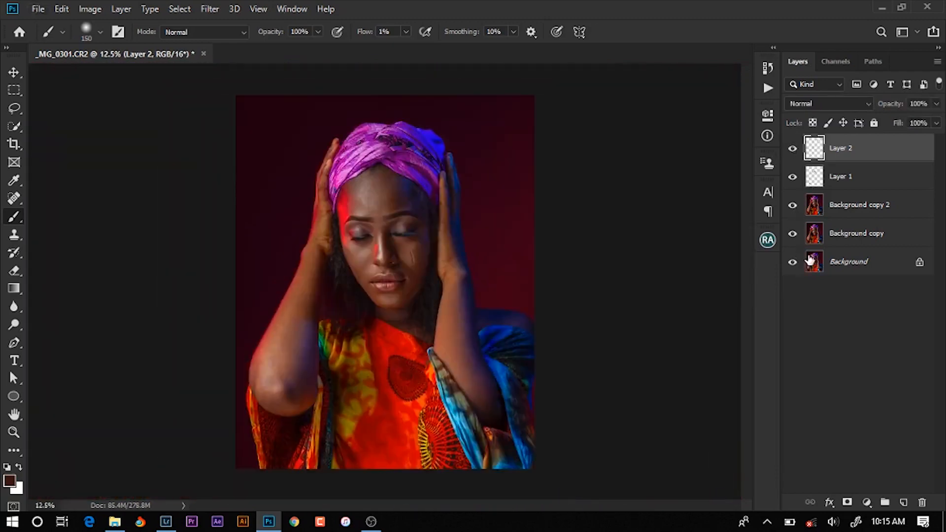
left_click(794, 264, "alt")
left_click(793, 264, "alt")
key("ctrl+plus")
key("ctrl+plus")
key("ctrl+plus")
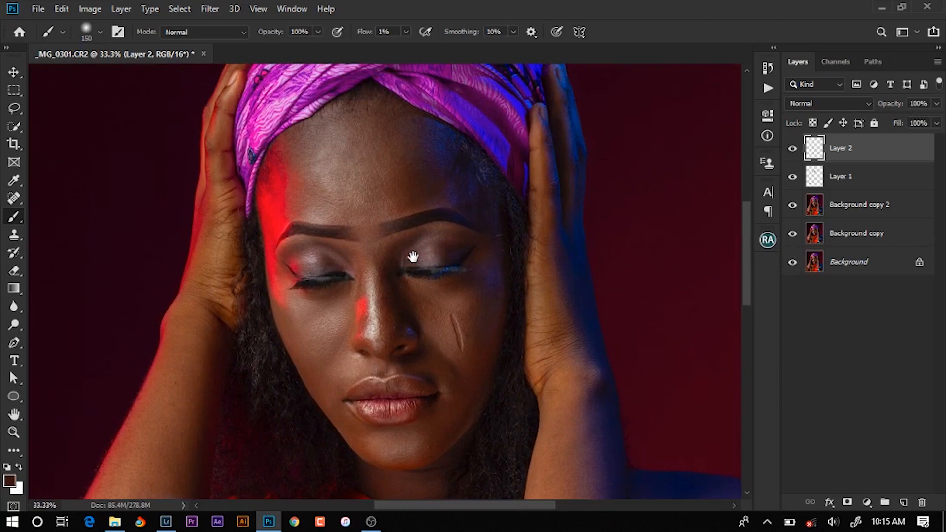
left_click_drag(401, 153, 401, 218)
key("ctrl+minus")
key("ctrl+minus")
key("ctrl+minus")
key("ctrl+minus")
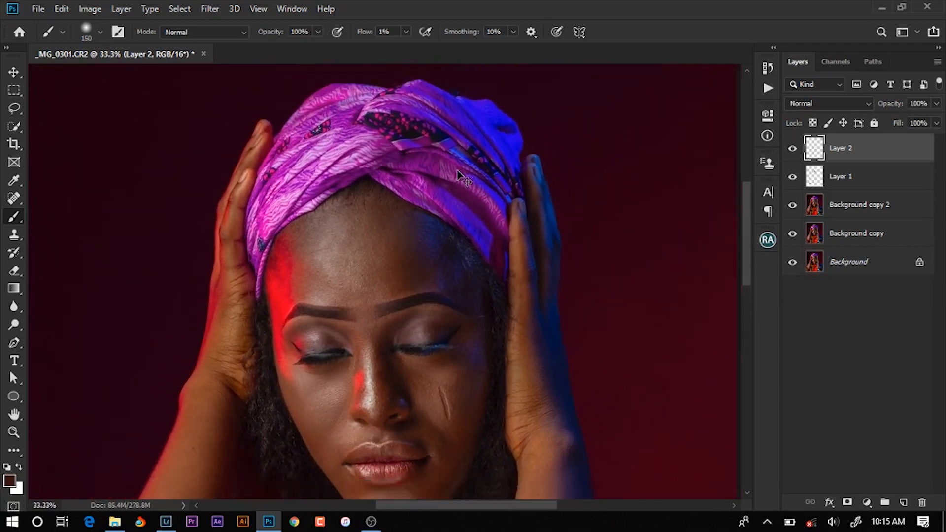
key("ctrl+plus")
key("ctrl+plus")
key("ctrl+plus")
key("ctrl+plus")
key("ctrl+plus")
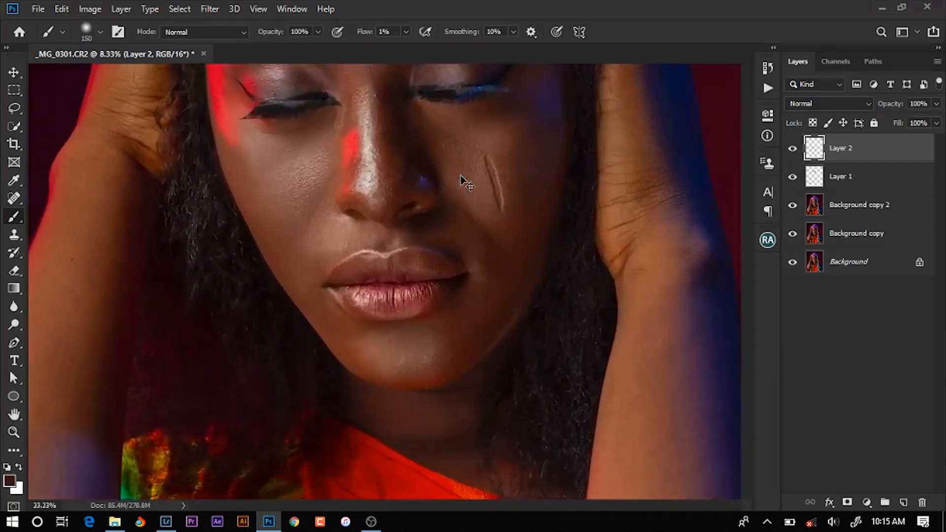
key("ctrl+minus")
key("ctrl+minus")
key("ctrl+minus")
key("ctrl+minus")
key("ctrl+minus")
key("ctrl+plus")
key("ctrl+plus")
key("ctrl+plus")
key("ctrl+plus")
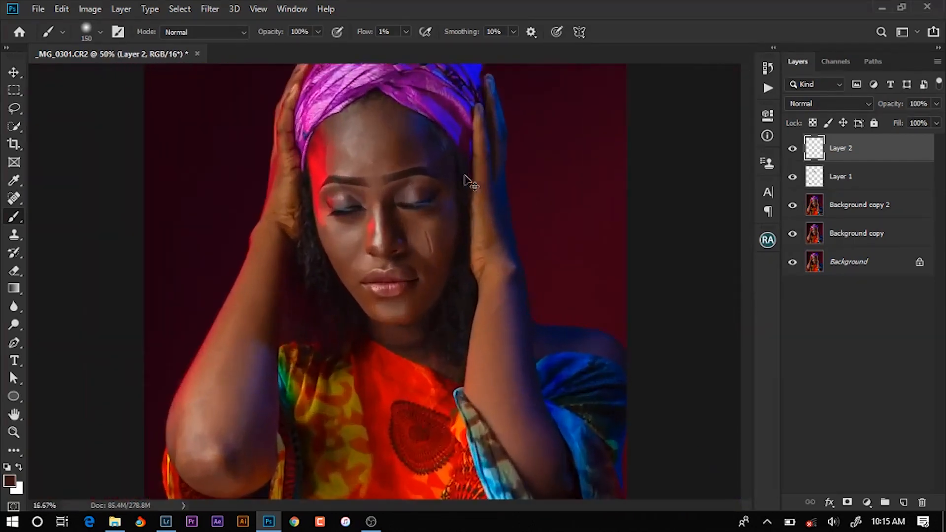
key("ctrl+minus")
key("ctrl+minus")
key("ctrl+minus")
key("ctrl+plus")
key("ctrl+plus")
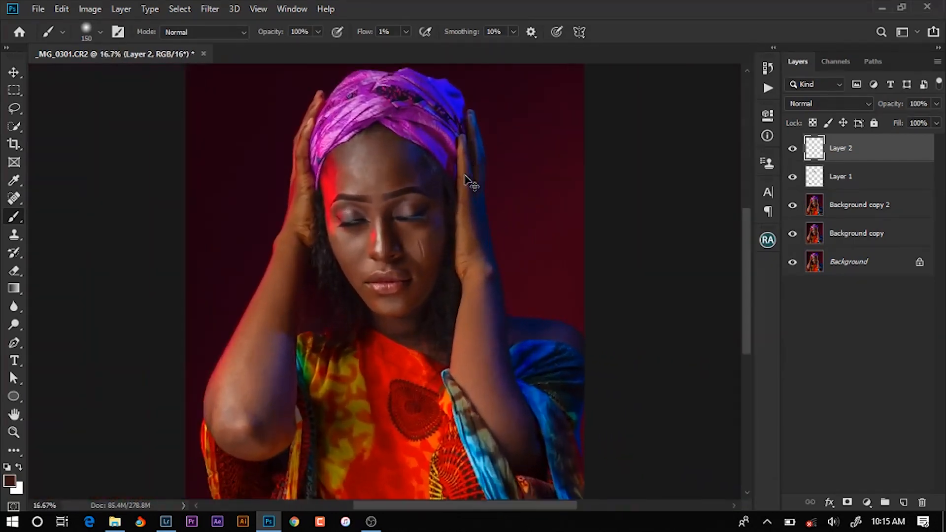
key("ctrl+minus")
key("ctrl+minus")
key("ctrl+minus")
key("ctrl+minus")
key("ctrl+plus")
key("ctrl+plus")
key("ctrl+plus")
Stamp all visible layers into a new layer on top and duplicate it twice
key("ctrl+shift+alt+e")
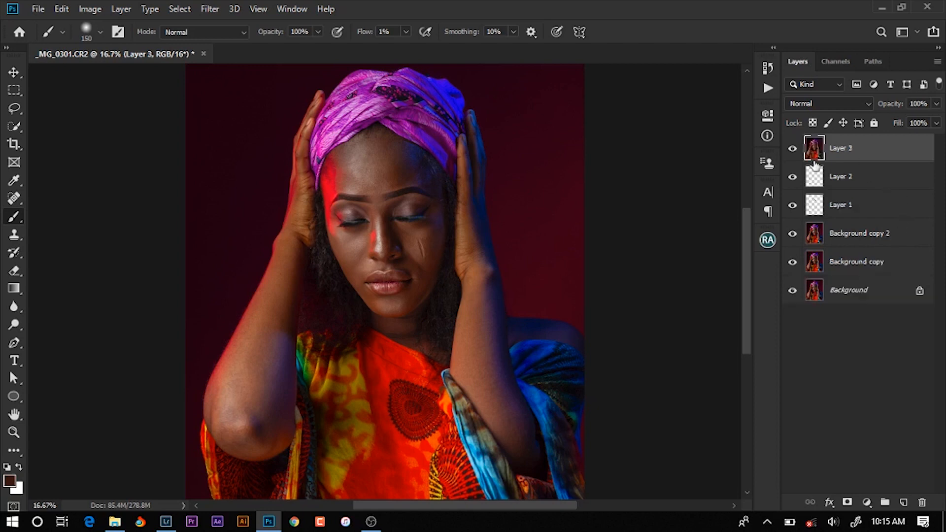
key("ctrl+plus")
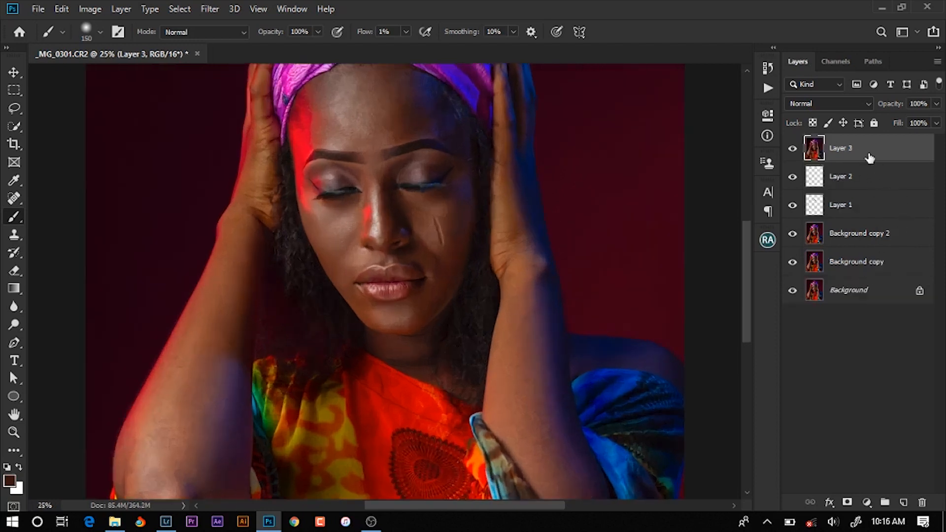
key("ctrl+j")
key("ctrl+j")
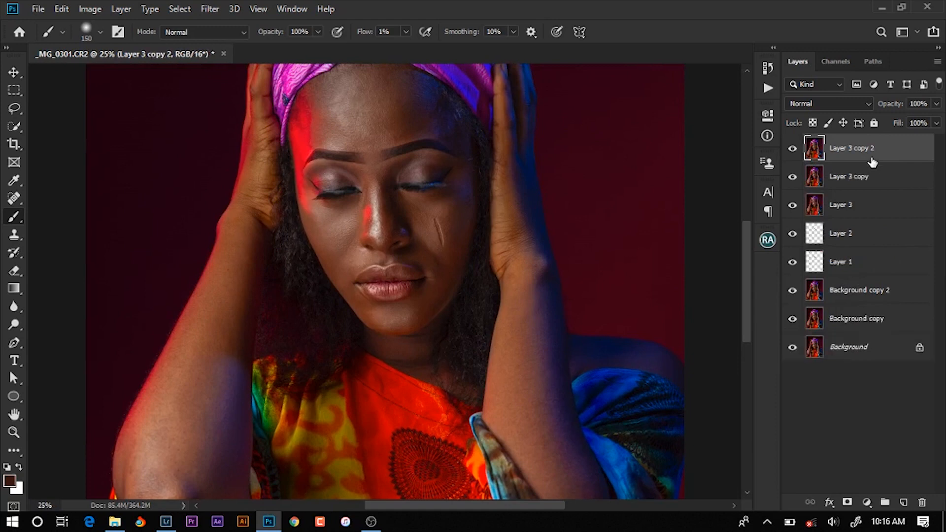
Rename the lower of the two duplicated layers as "color low"
double_click(853, 178)
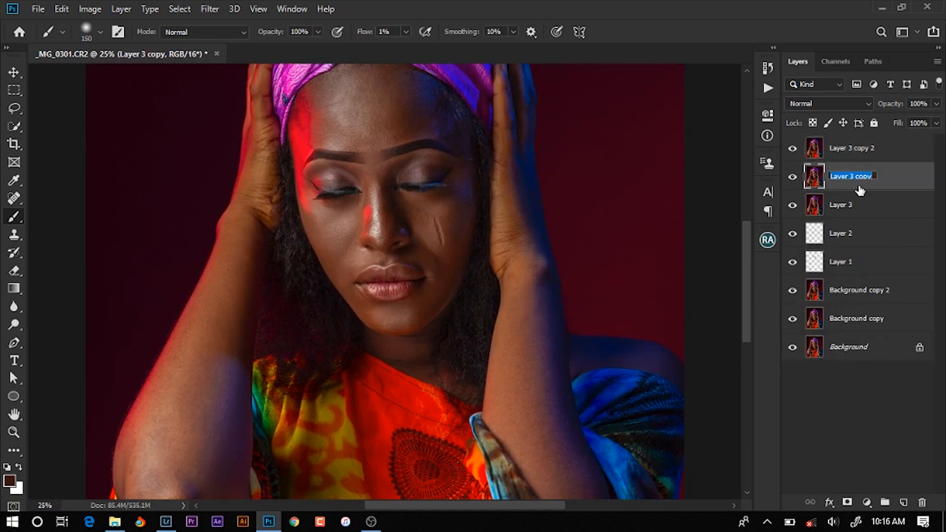
type("dc")
type("lo")
type("r")
type(" low")
key("Return")
Rename the topmost duplicated layer as "texure high"
double_click(865, 150)
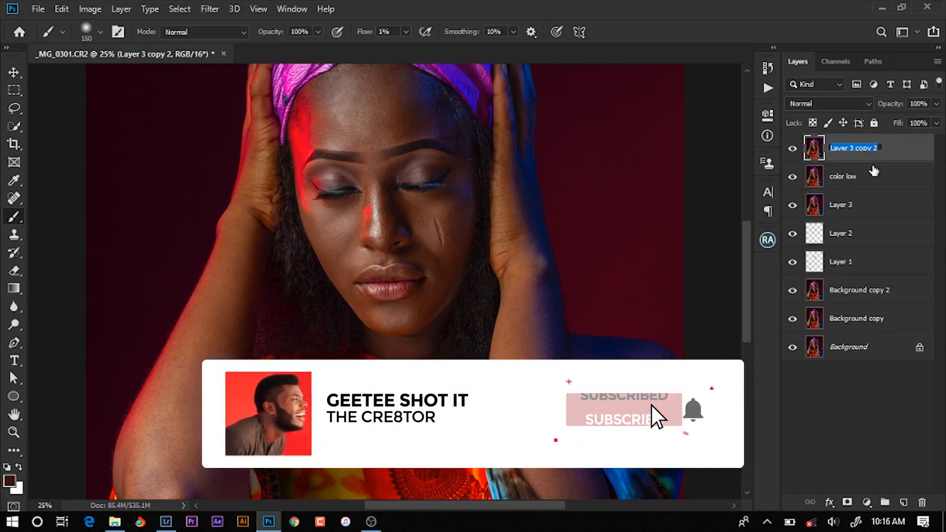
type("tex")
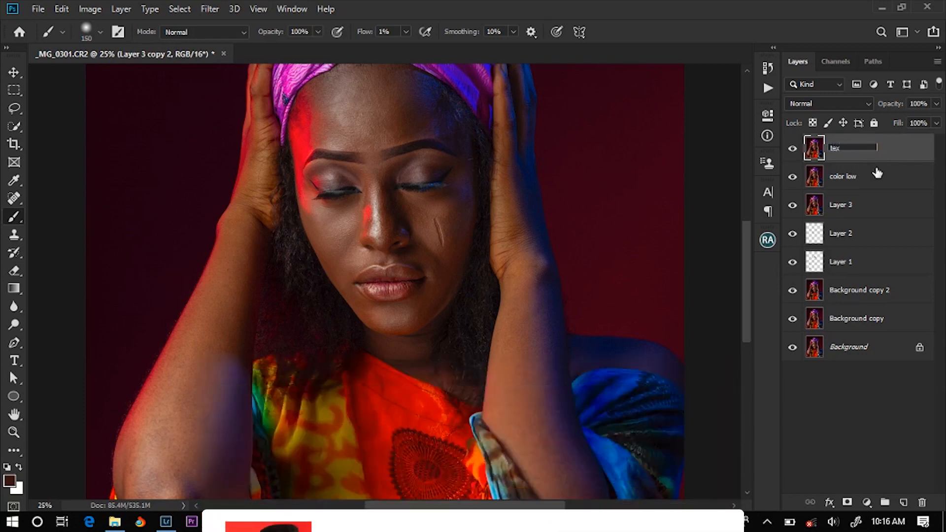
type("tu")
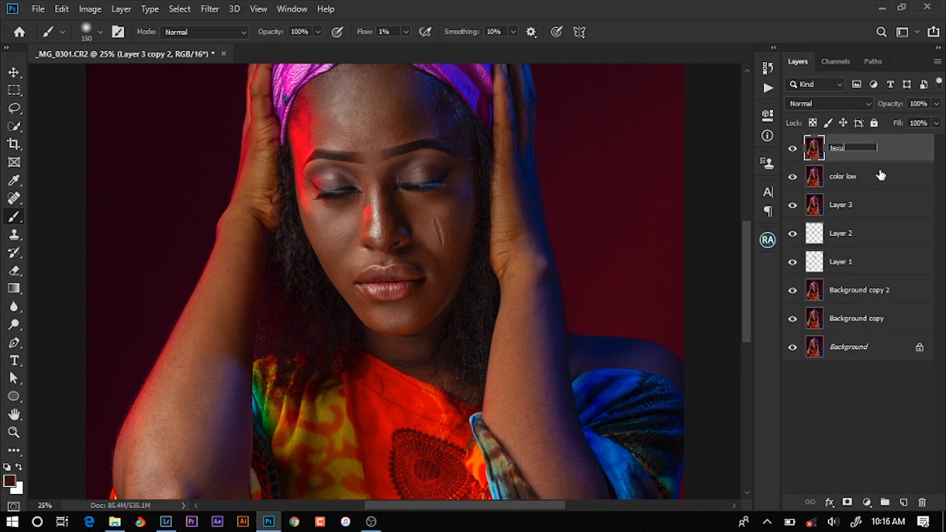
type("re hight")
key("Return")
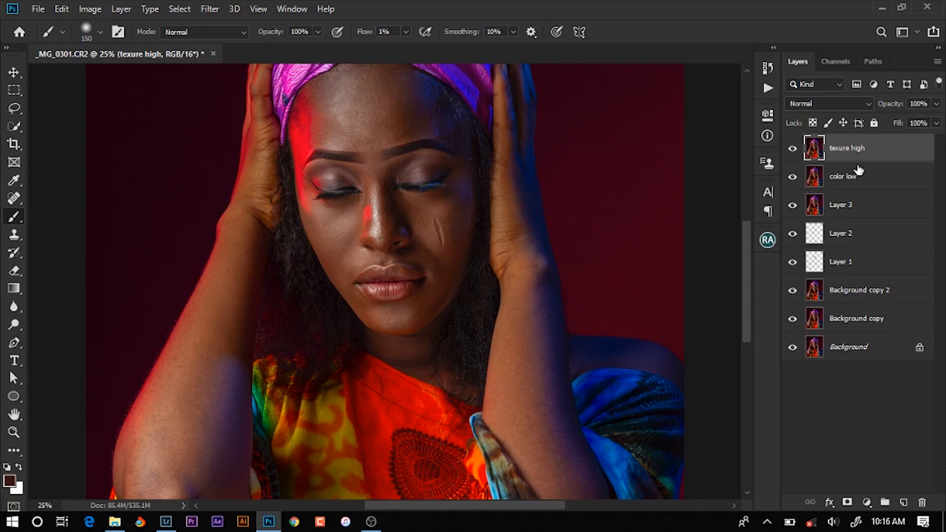
Hide the texure high layer, with the forehead, eyes and nose in close view
key("ctrl+plus")
key("ctrl+plus")
key("ctrl+plus")
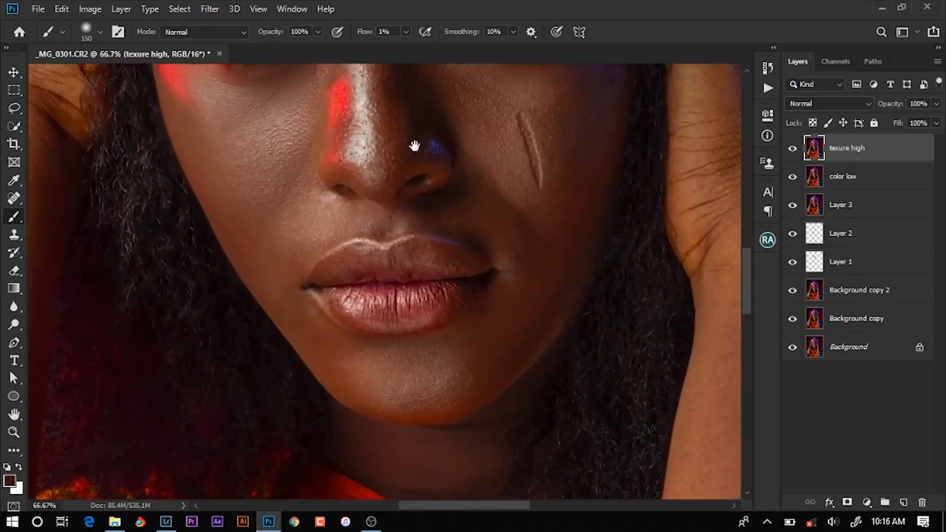
left_click_drag(415, 146, 419, 351)
left_click_drag(405, 216, 406, 295)
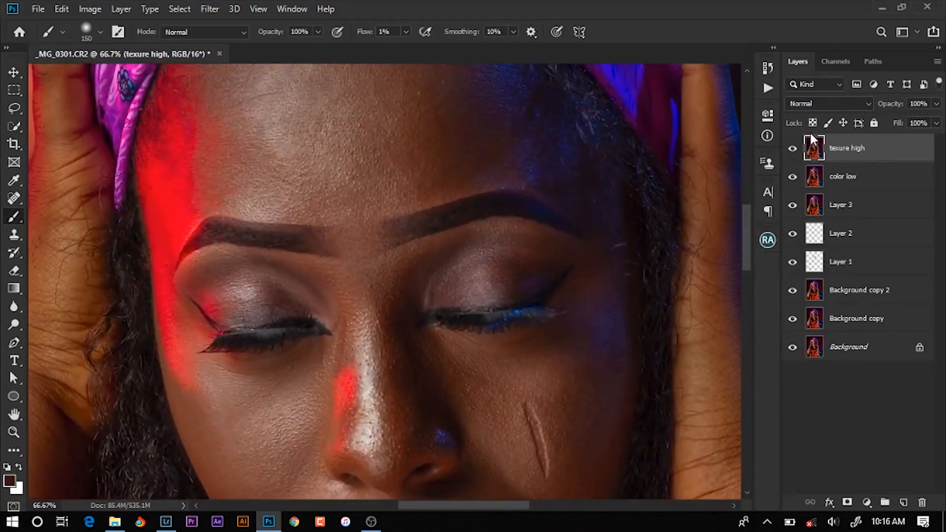
left_click(794, 149)
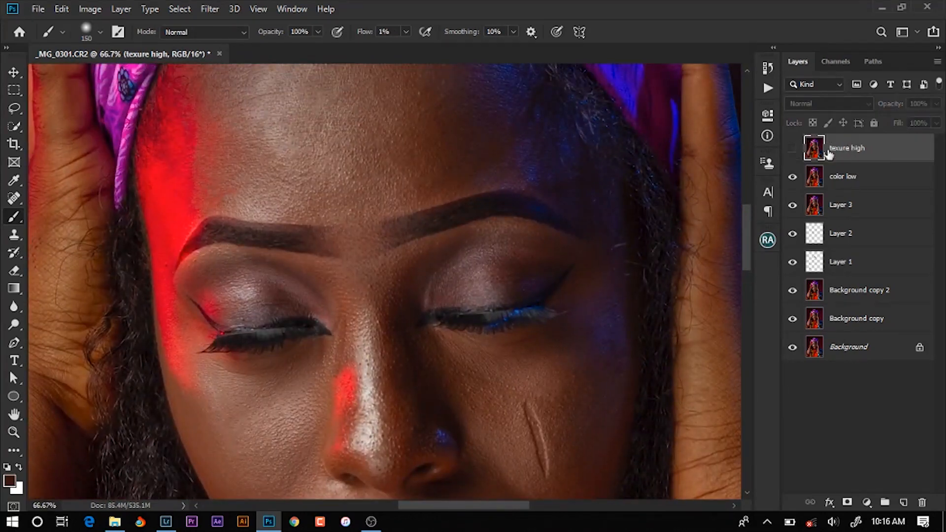
Apply a Gaussian Blur with a radius of 6.6 pixels to the color low layer
left_click(843, 177)
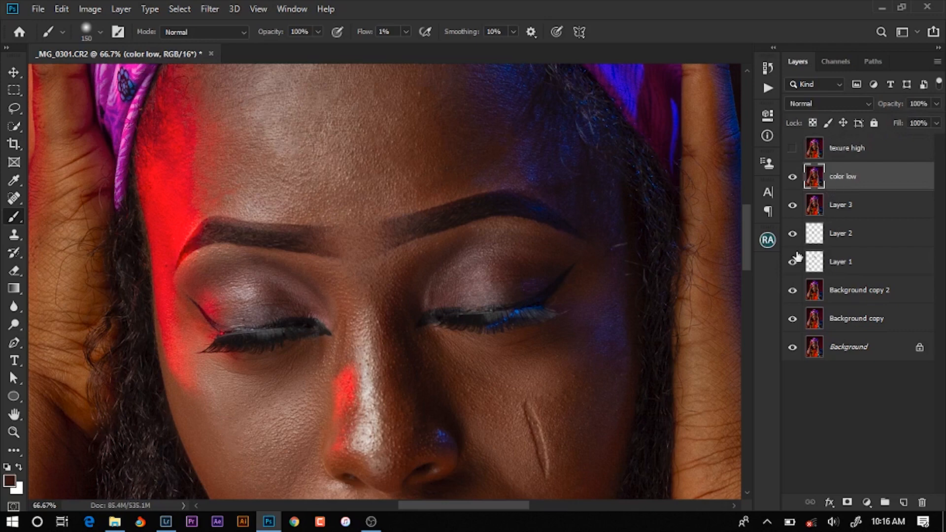
left_click(211, 10)
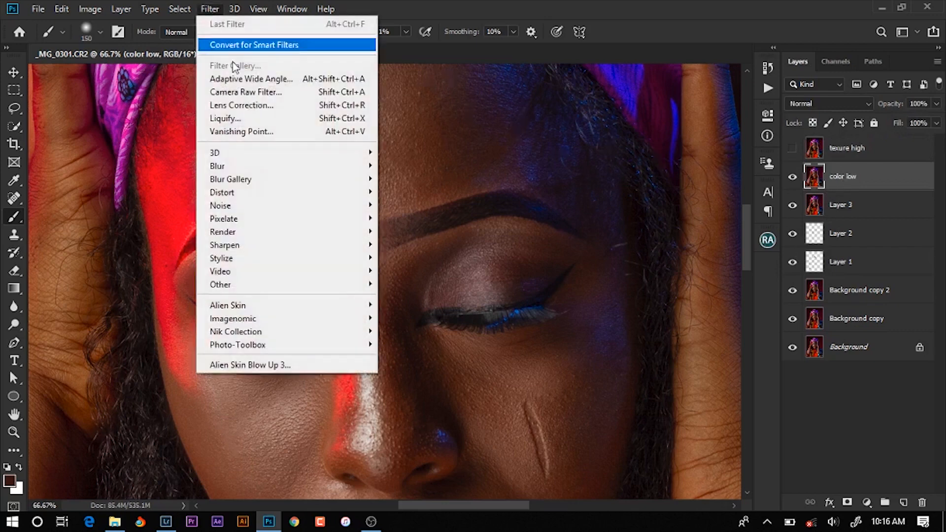
mouse_move(351, 169)
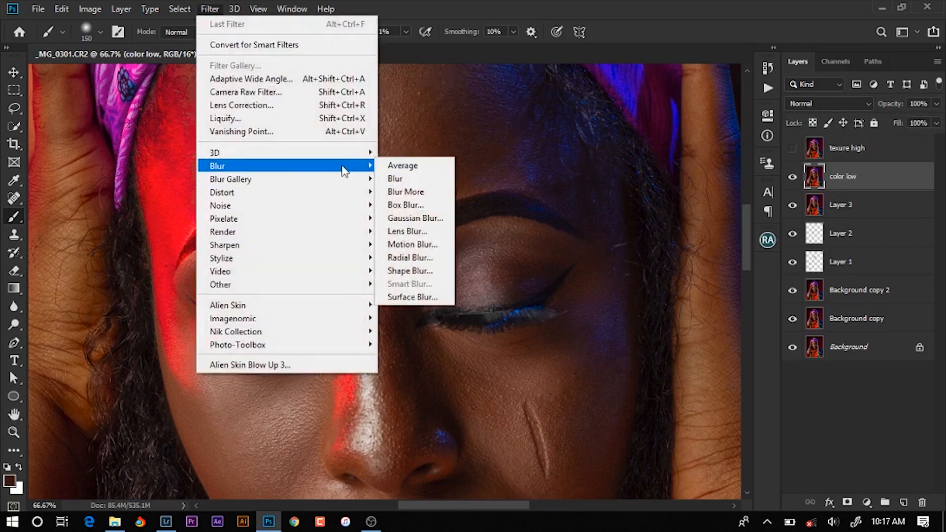
left_click(399, 222)
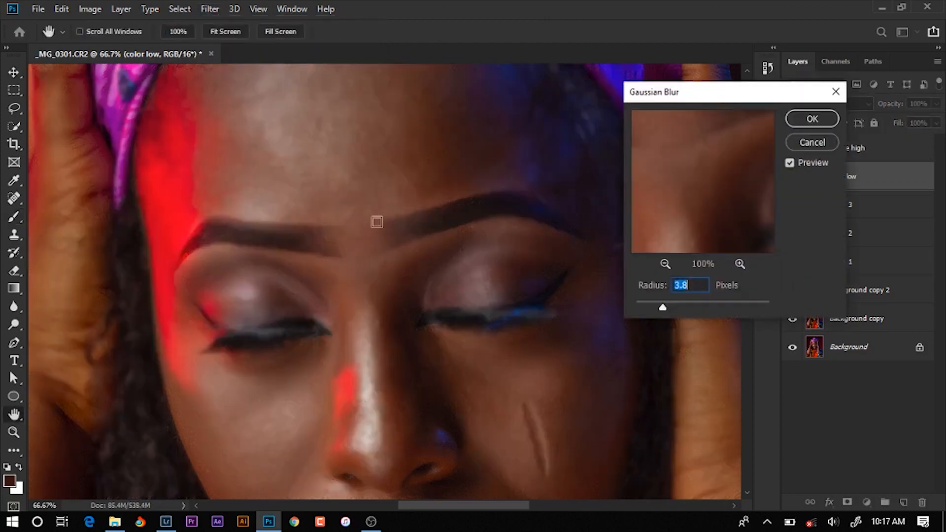
left_click_drag(669, 304, 674, 304)
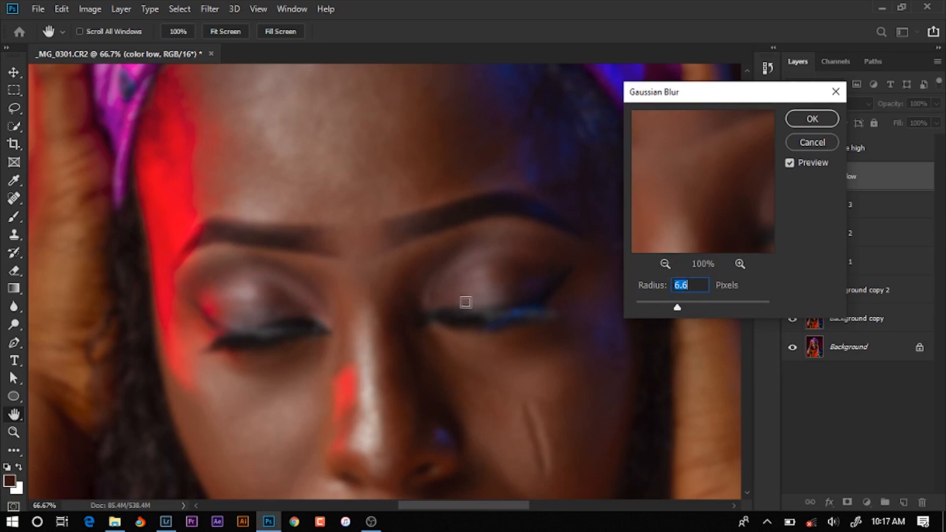
left_click(799, 119)
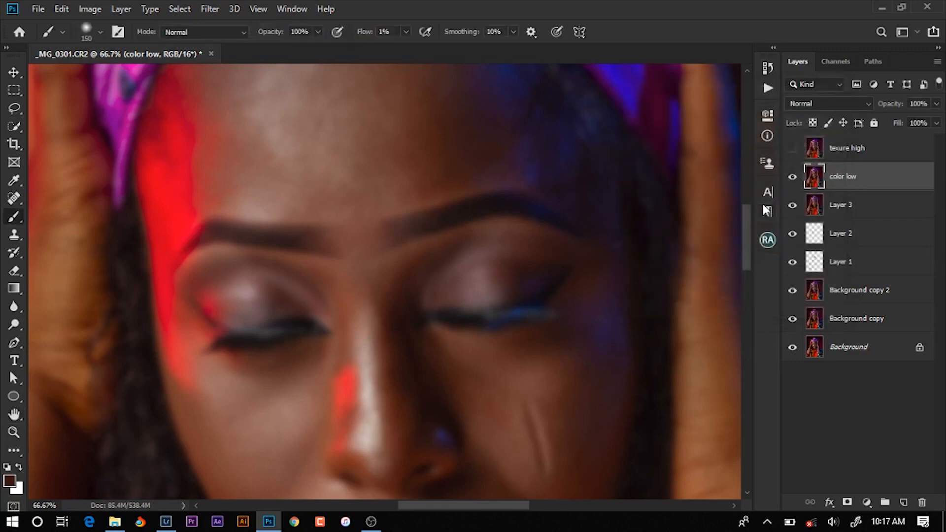
Show the texure high layer and start Apply Image on it with color low as the source layer
left_click(793, 149)
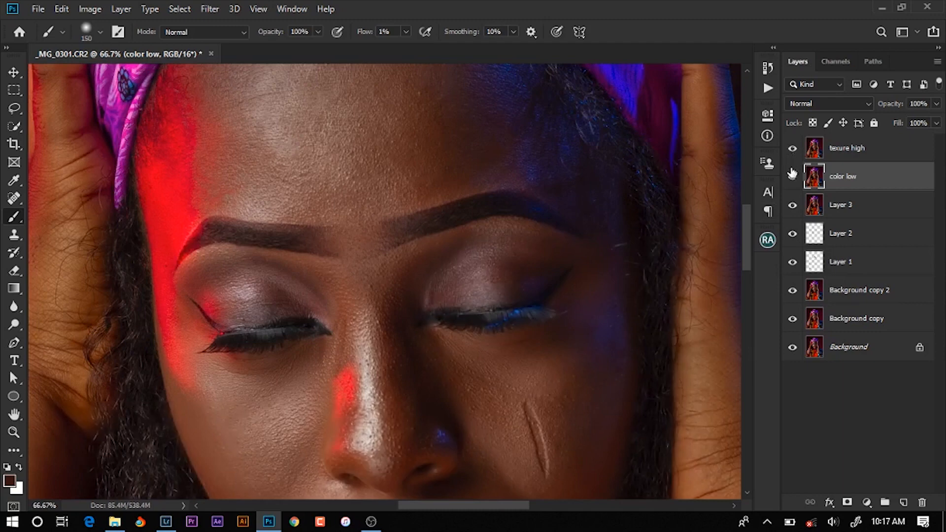
left_click(840, 149)
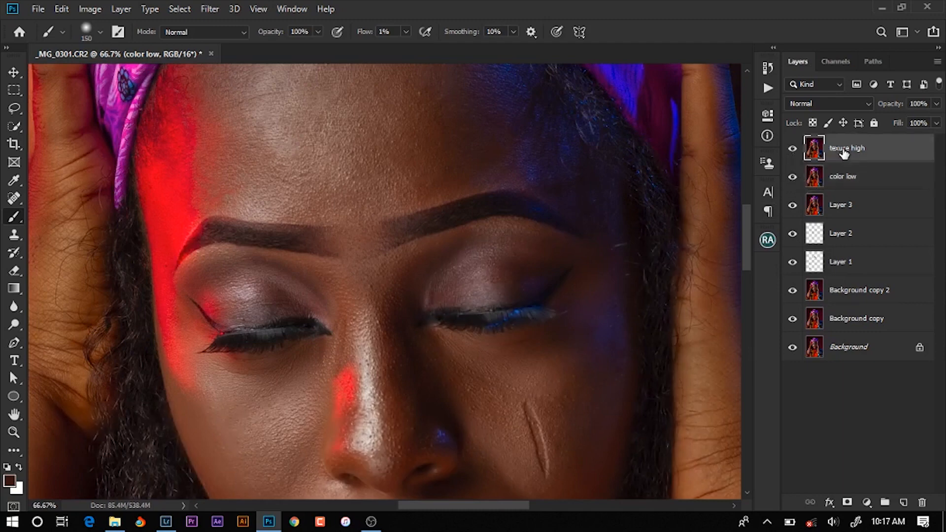
left_click(91, 9)
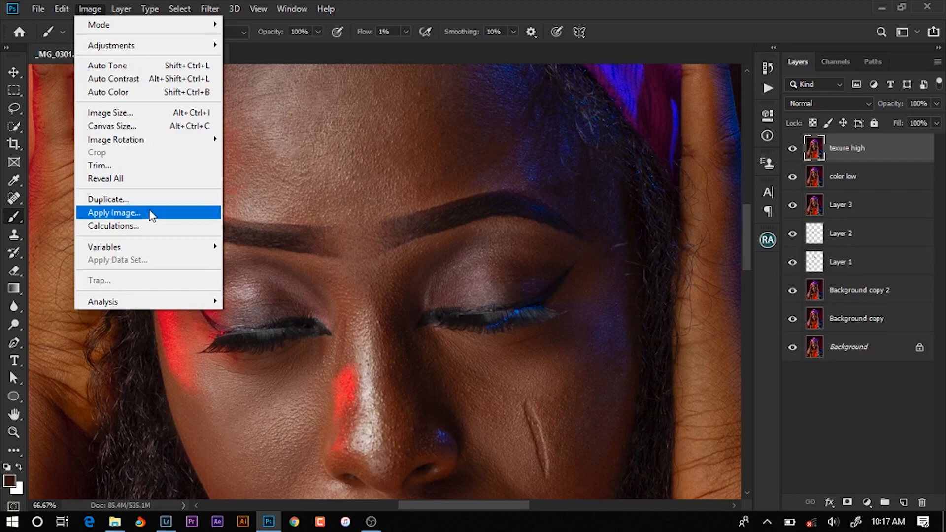
left_click(152, 215)
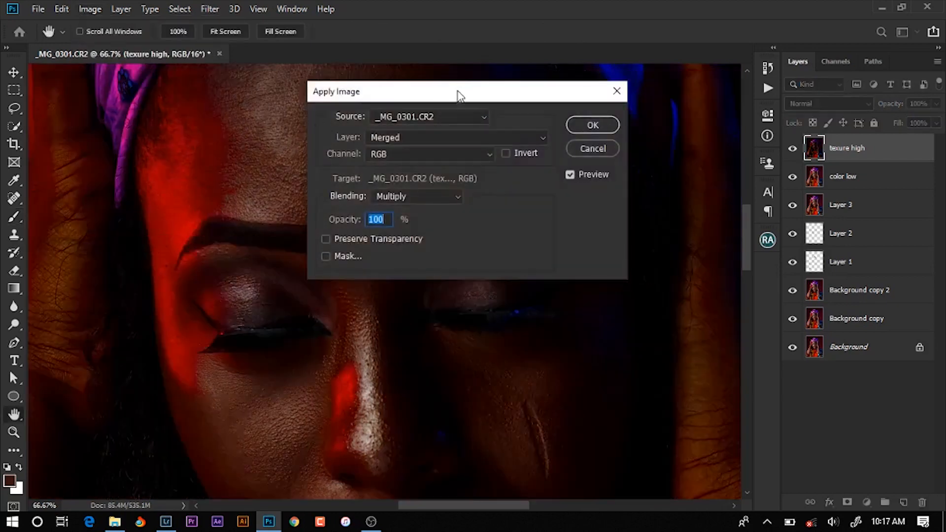
left_click_drag(458, 93, 674, 170)
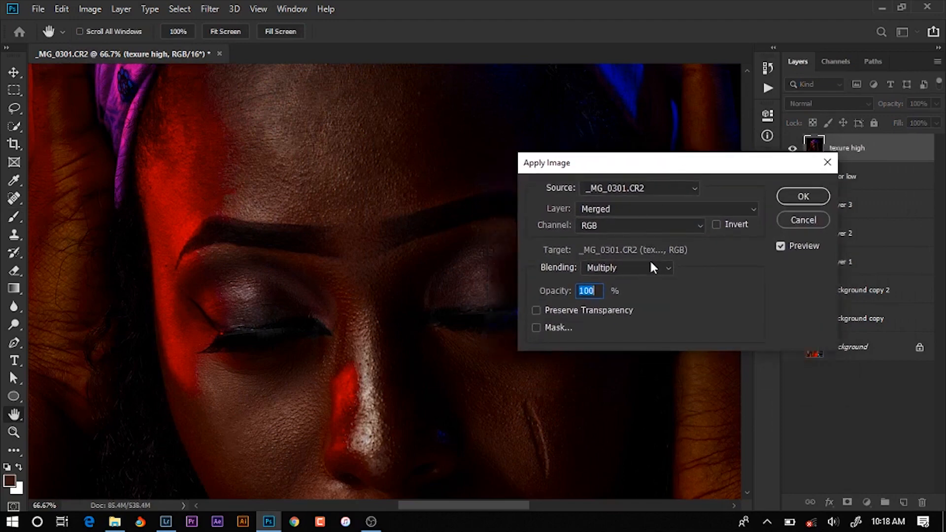
left_click(611, 211)
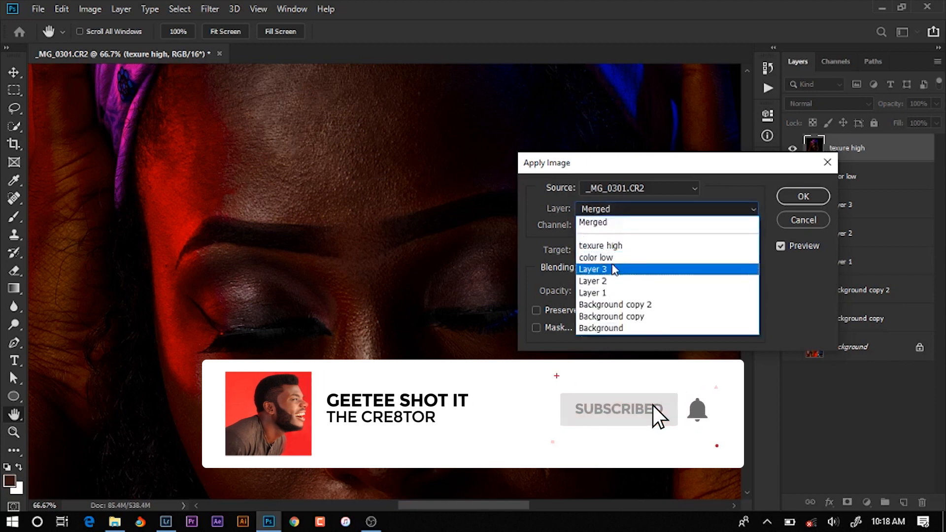
left_click(612, 255)
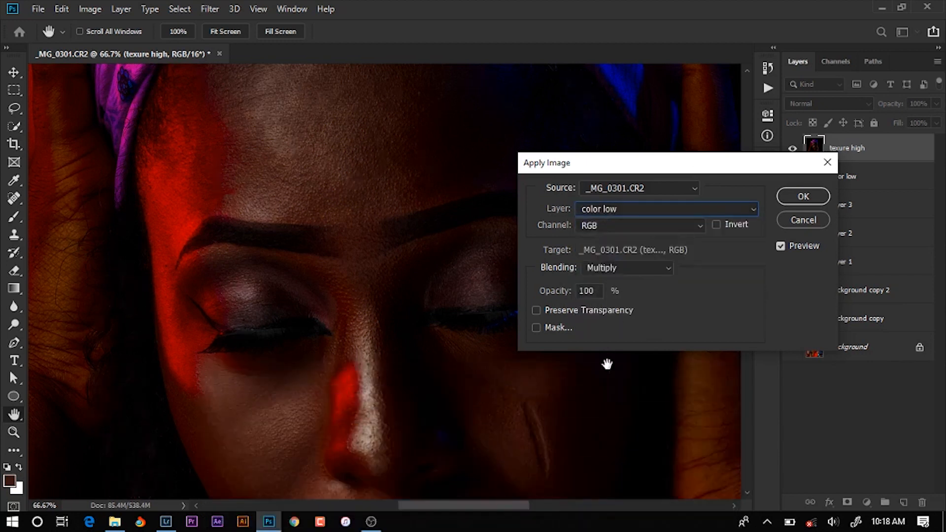
left_click(614, 205)
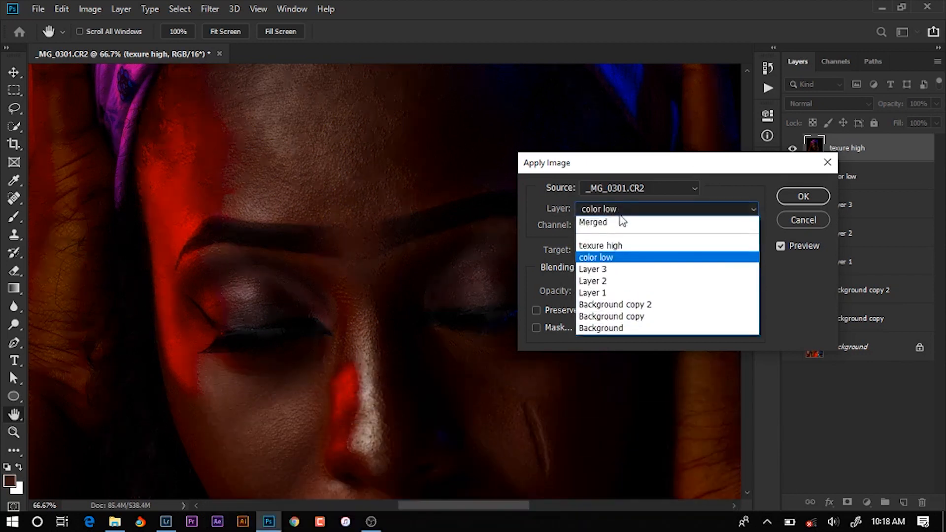
left_click(609, 220)
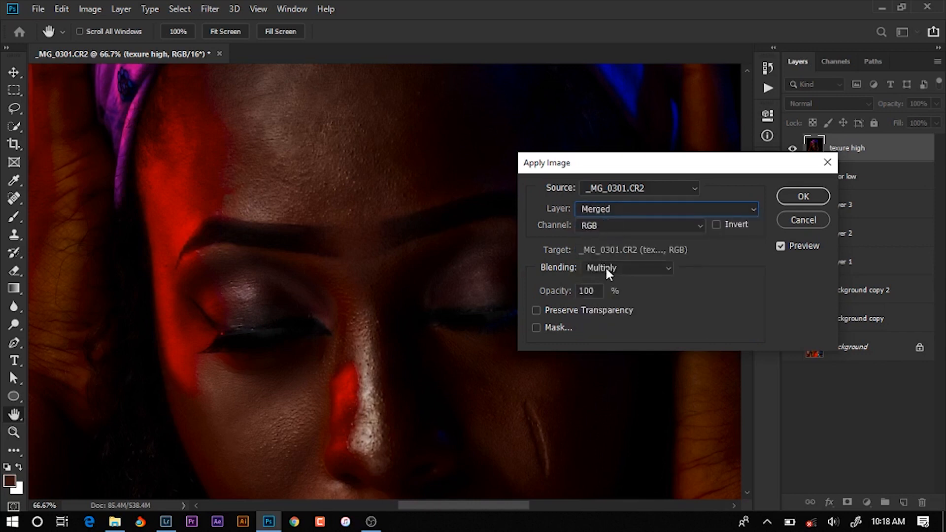
left_click(596, 209)
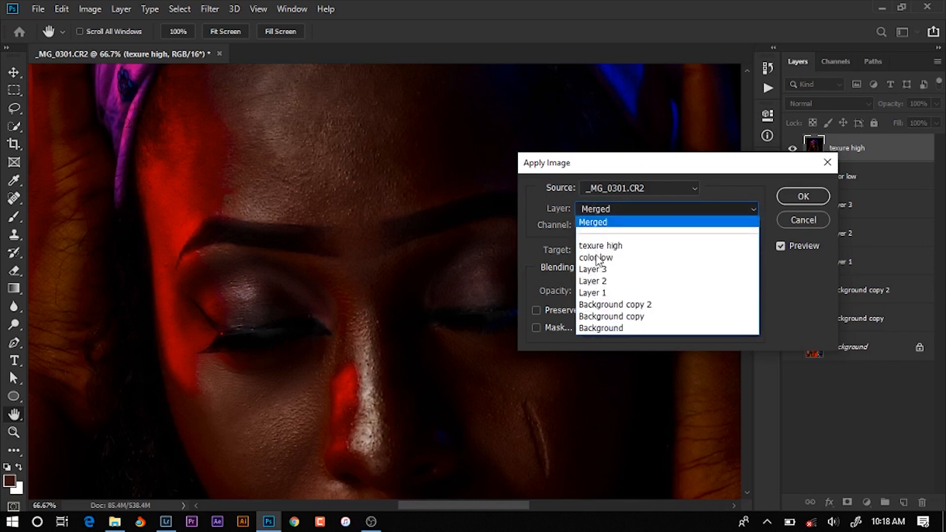
left_click(596, 257)
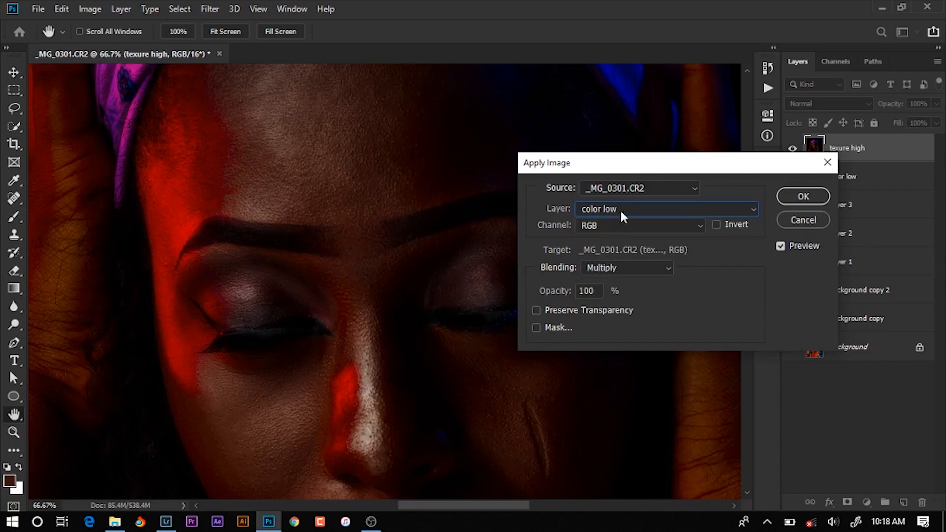
Apply the image to the texure high layer with Subtract blending, a scale of 2 and an offset of 128
left_click(609, 269)
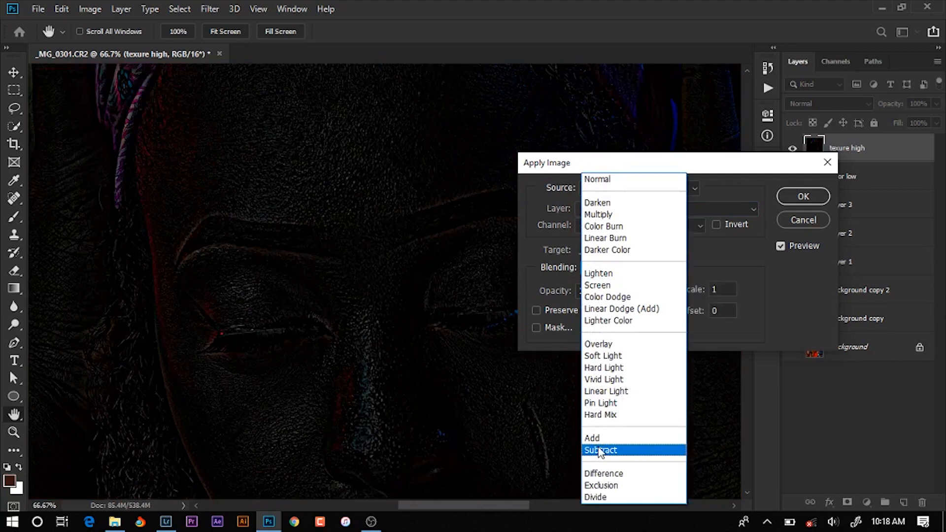
left_click(602, 450)
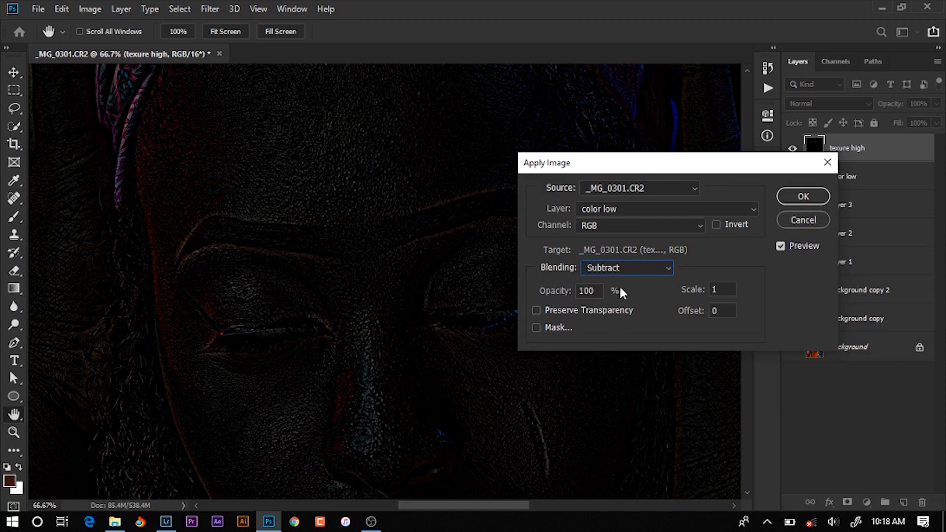
left_click_drag(657, 169, 673, 149)
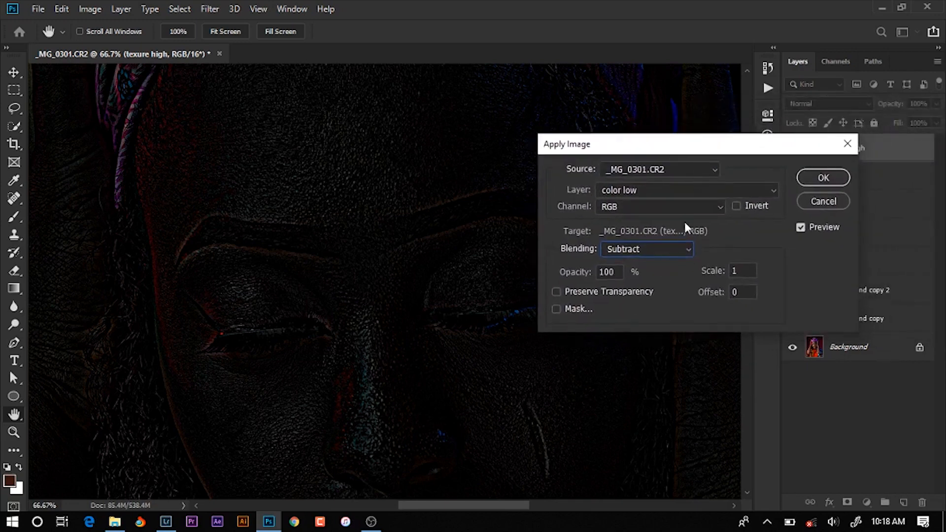
left_click(737, 270)
key("Tab")
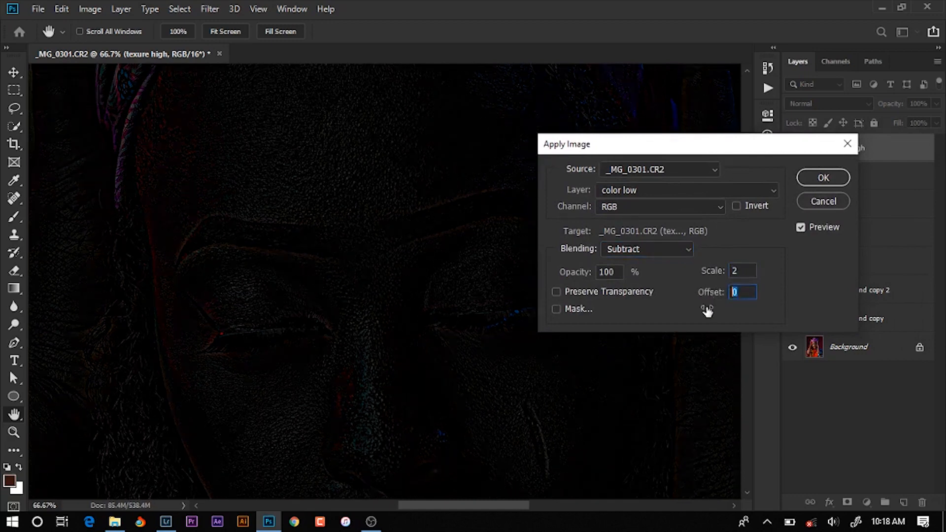
type("128")
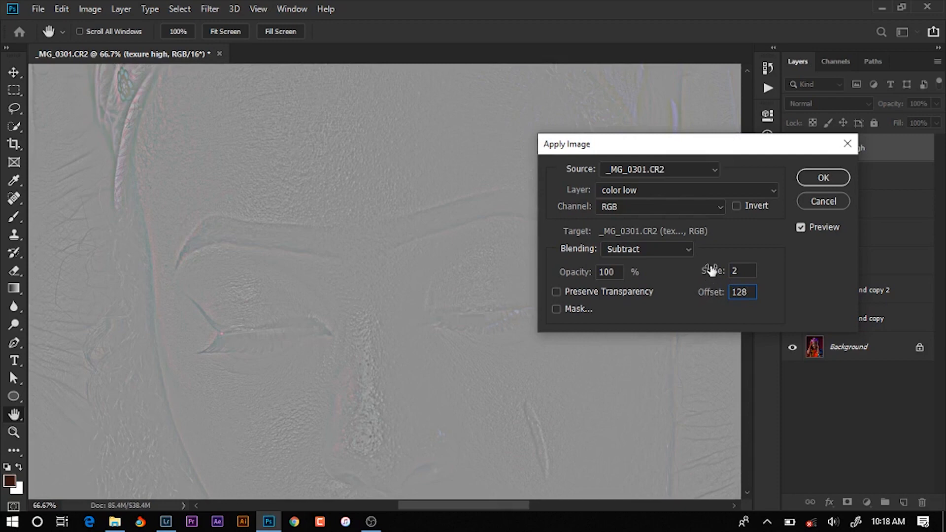
left_click_drag(728, 152, 677, 124)
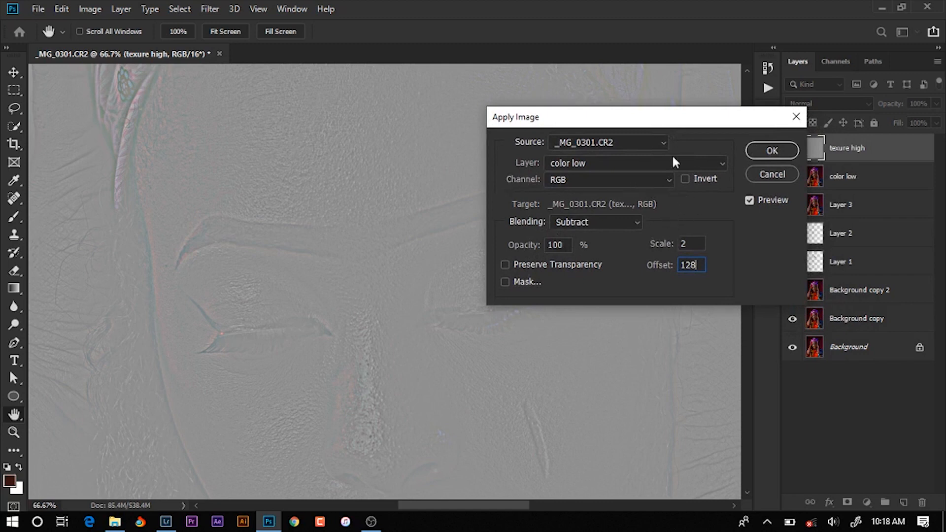
left_click(767, 150)
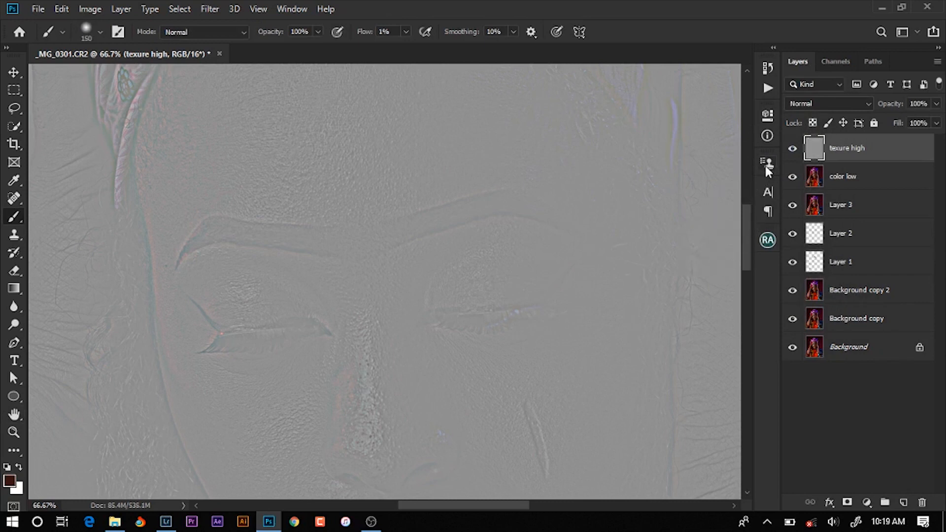
Set the texure high layer's blend mode to Linear Light and compare the image with Layer 3 shown alone
left_click(833, 101)
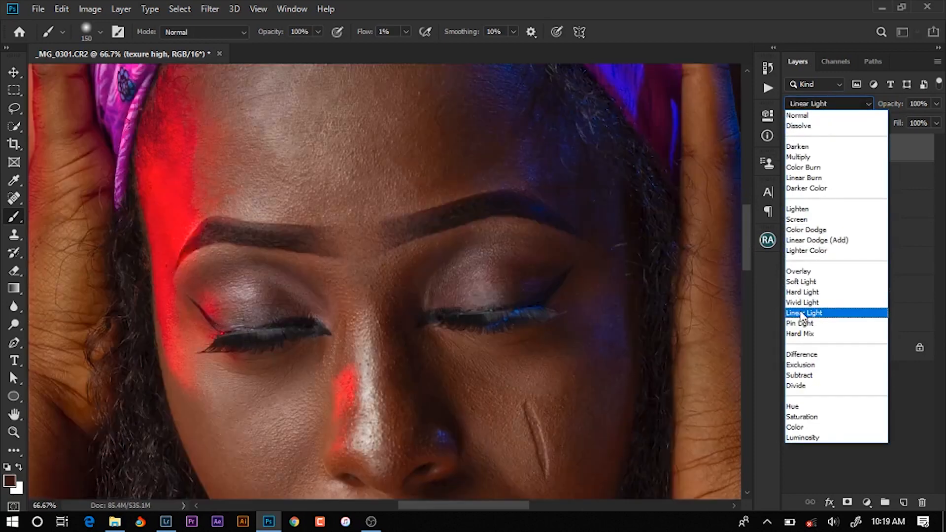
left_click(804, 313)
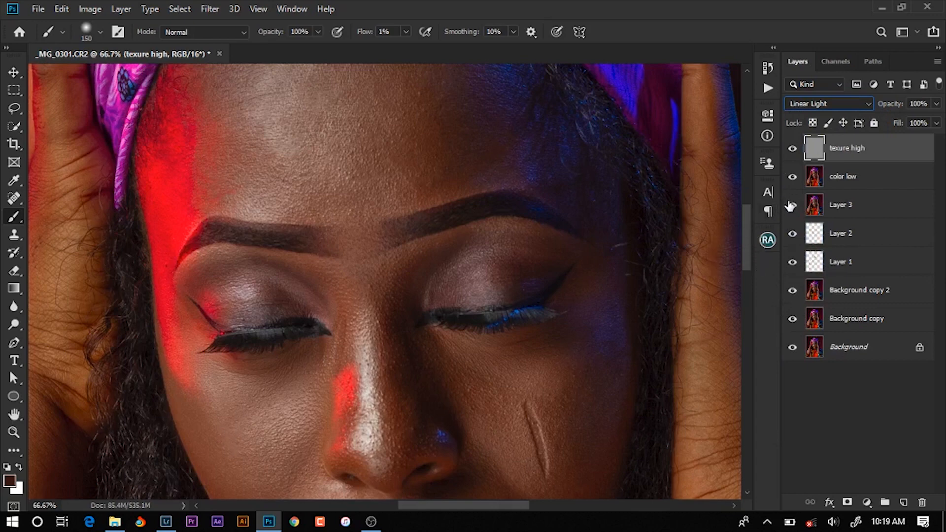
left_click(792, 205, "alt")
left_click(792, 205, "alt")
left_click(792, 205, "alt")
left_click(792, 205, "alt")
Group the color low and texure high layers and name the group "frequency"
left_click(820, 180)
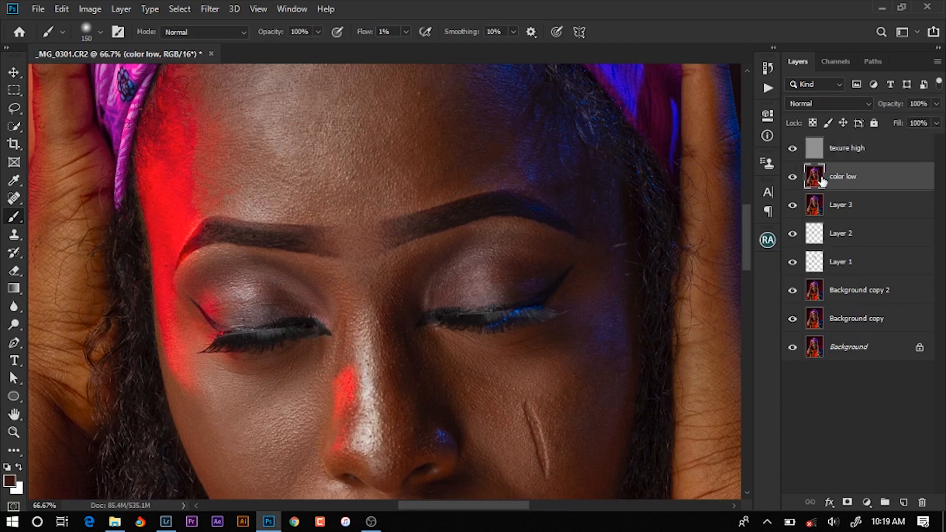
left_click(852, 150, "shift")
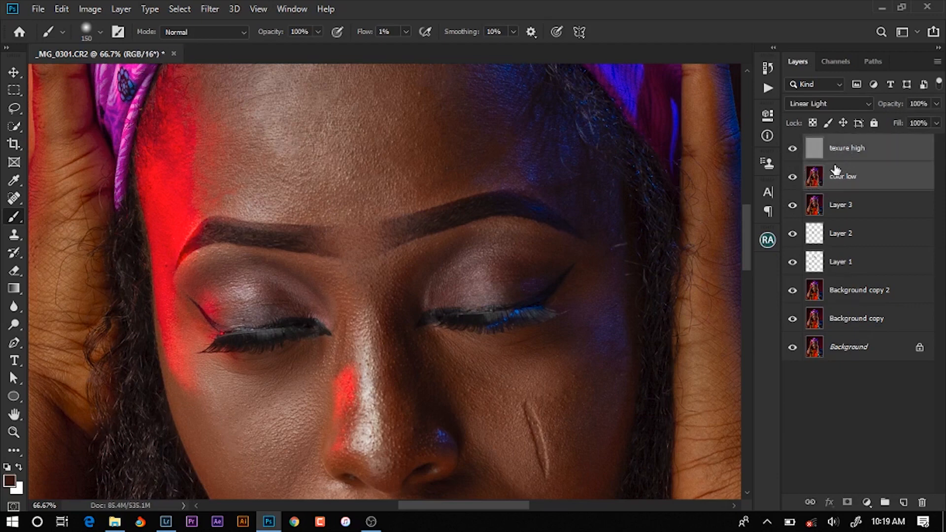
key("ctrl+g")
double_click(842, 143)
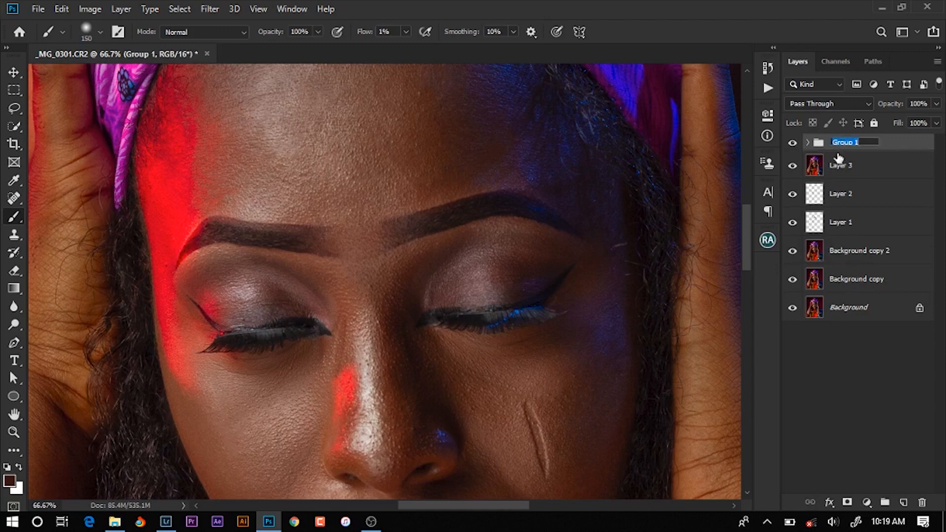
type("frequency")
key("Return")
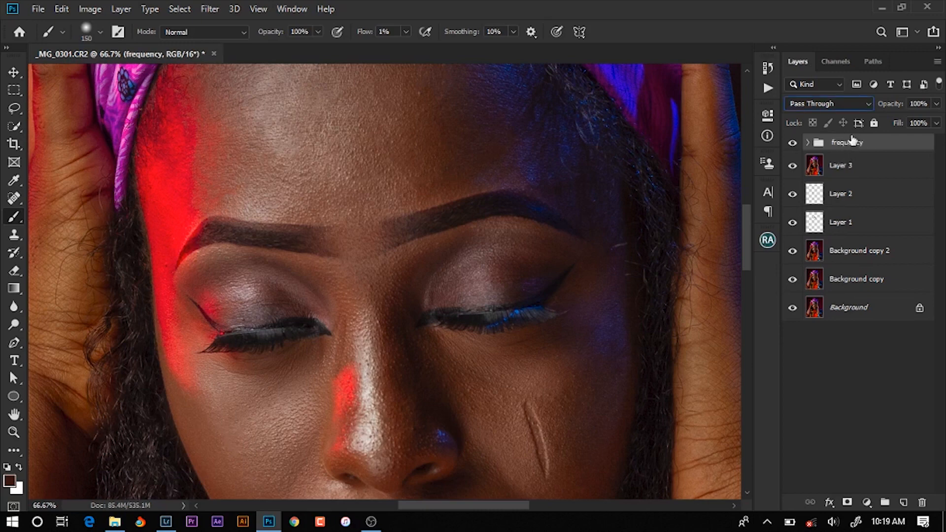
Select the color low layer inside the frequency group and activate the Mixer Brush Tool
left_click(809, 143)
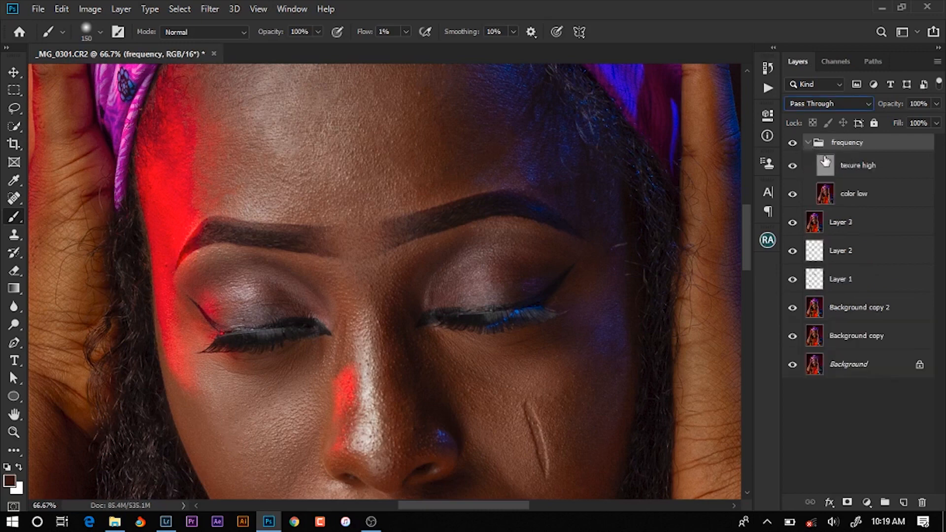
left_click(838, 194)
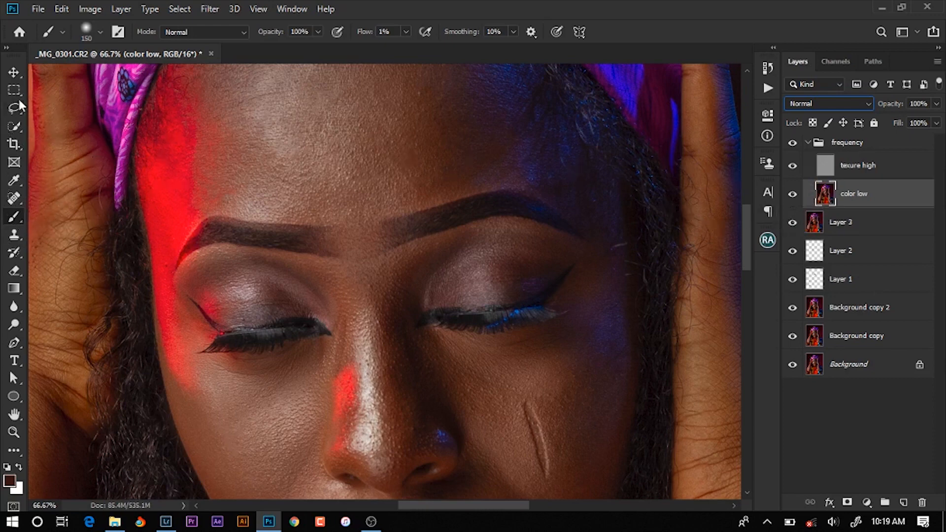
right_click(15, 216)
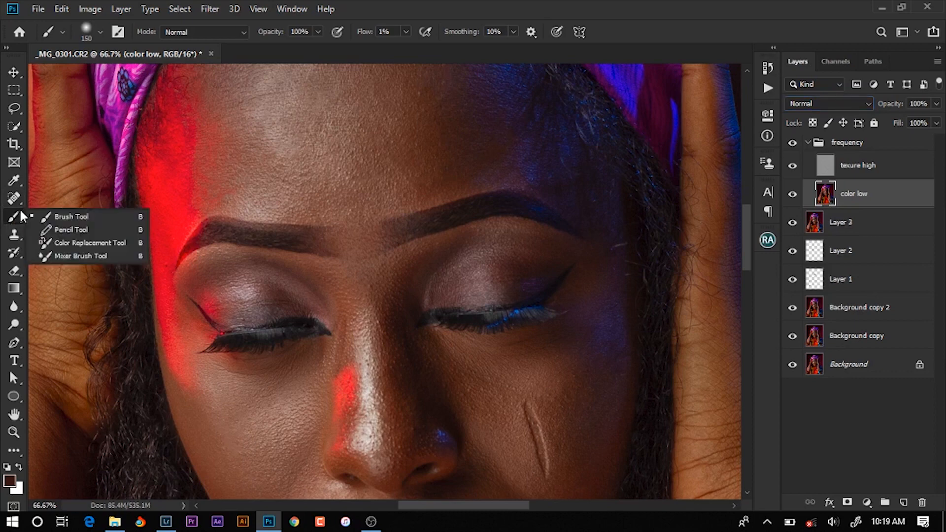
left_click(74, 256)
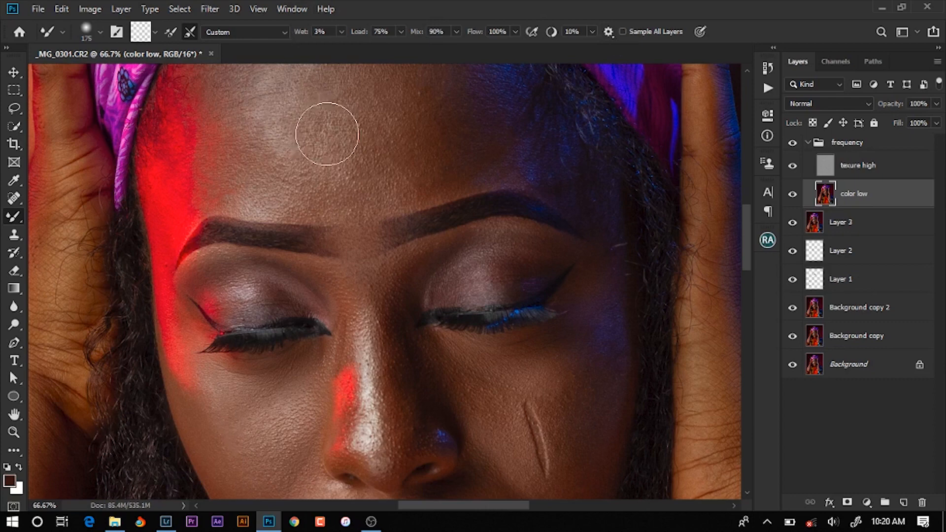
key("ctrl+plus")
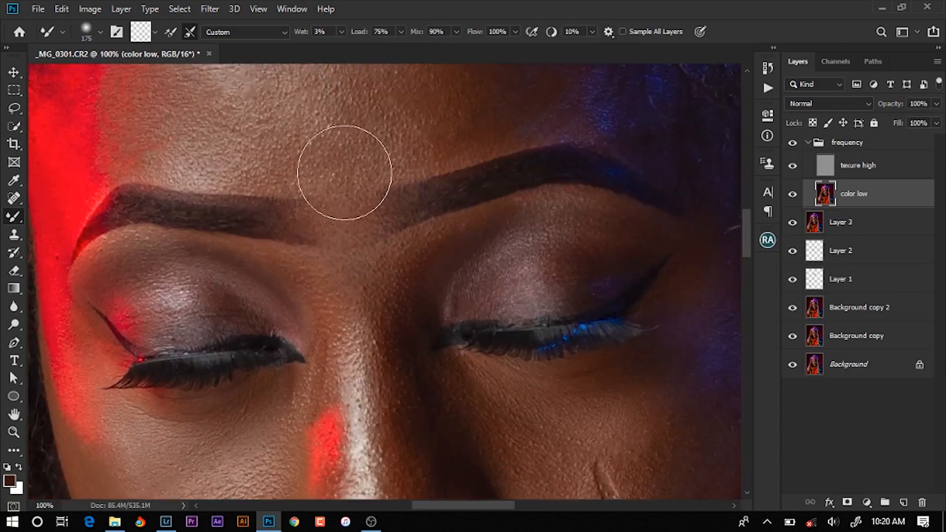
key("ctrl+minus")
key("ctrl+minus")
key("ctrl+minus")
key("ctrl+plus")
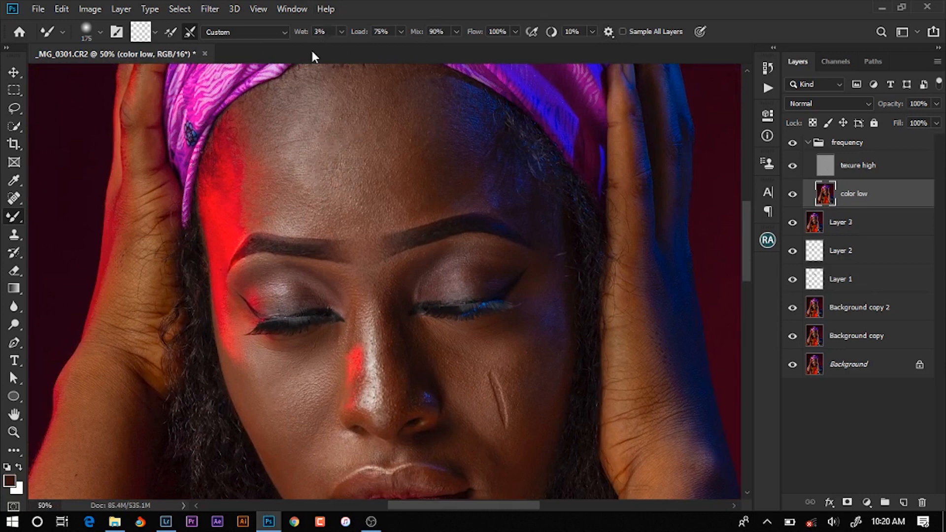
Set the Mixer Brush to load after each stroke and sample all layers, trying and undoing one stroke on the forehead
left_click(169, 32)
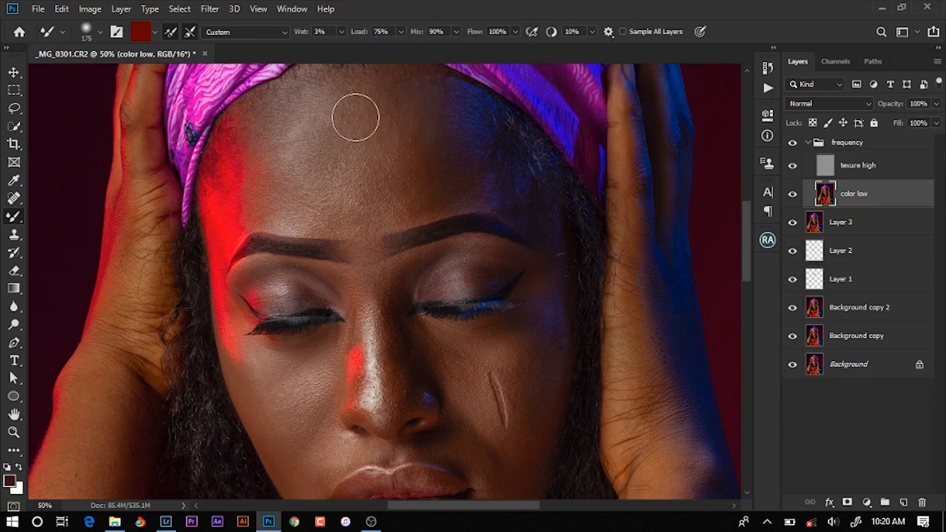
left_click(622, 32)
left_click(361, 127)
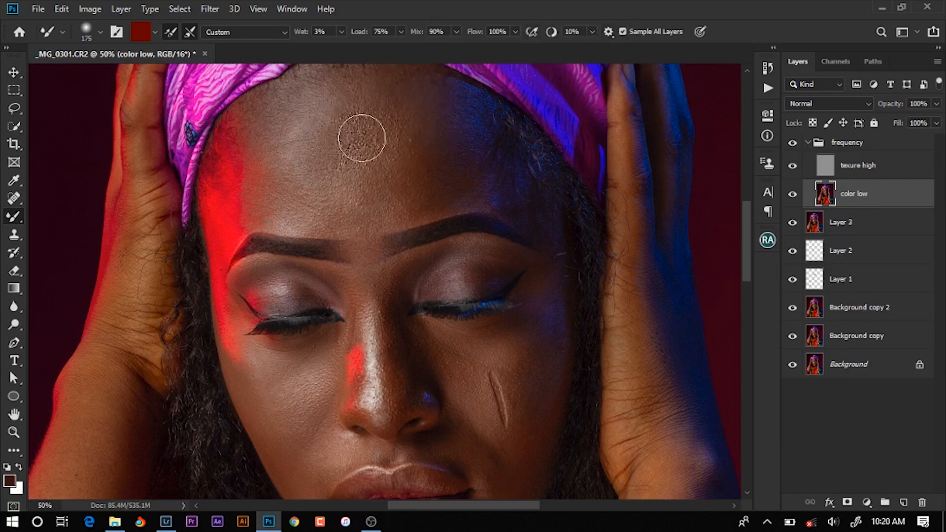
key("ctrl+z")
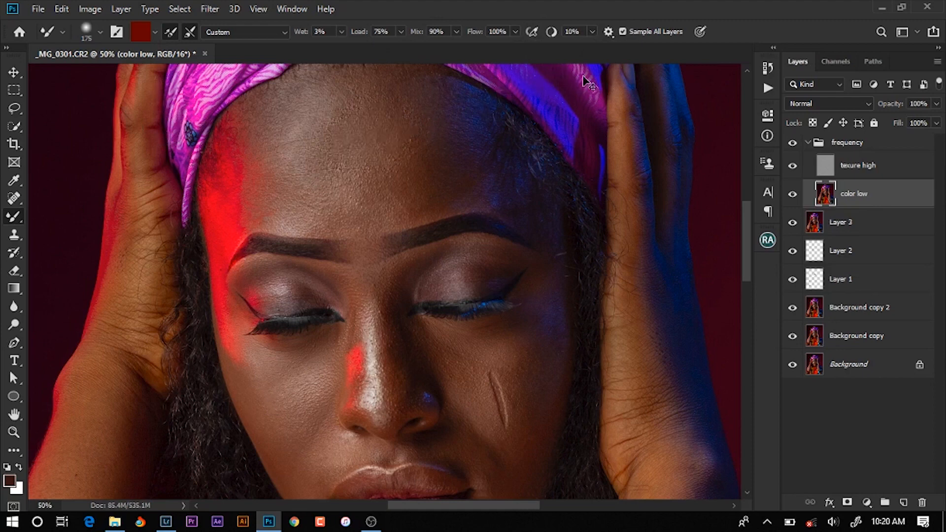
left_click(632, 34)
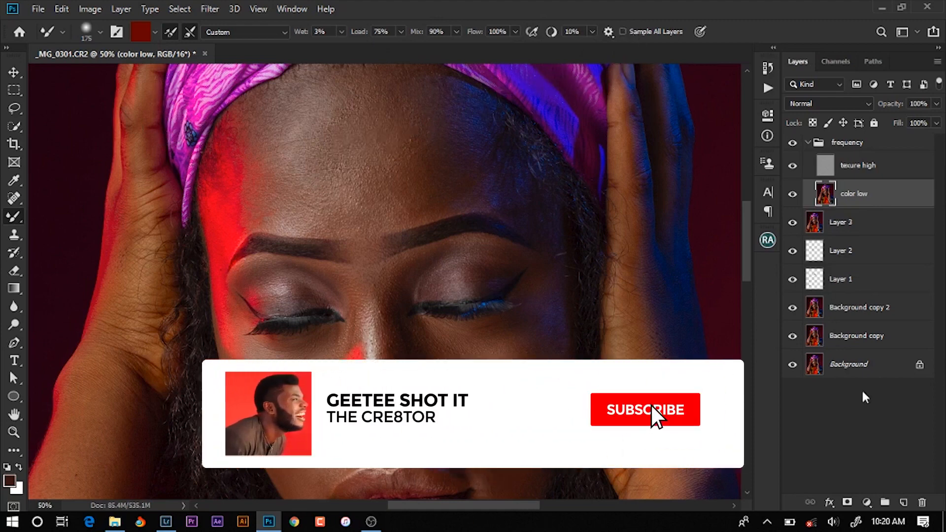
Add a new layer above color low and paint dark brown over the forehead, eyes, nose and cheeks with the Mixer Brush
left_click(904, 503)
mouse_move(306, 131)
left_mouse_down()
mouse_move(292, 183)
mouse_move(281, 158)
mouse_move(364, 153)
mouse_move(391, 192)
mouse_move(228, 207)
mouse_move(306, 108)
mouse_move(433, 101)
mouse_move(522, 152)
mouse_move(465, 119)
mouse_move(289, 141)
mouse_move(230, 180)
mouse_move(232, 319)
mouse_move(308, 317)
mouse_move(328, 397)
mouse_move(448, 419)
mouse_move(410, 223)
mouse_move(340, 270)
mouse_move(448, 300)
mouse_move(490, 241)
mouse_move(512, 270)
mouse_move(518, 338)
mouse_move(331, 445)
mouse_move(468, 171)
mouse_move(422, 245)
mouse_move(460, 150)
mouse_move(404, 251)
mouse_move(431, 194)
mouse_move(397, 179)
left_mouse_up()
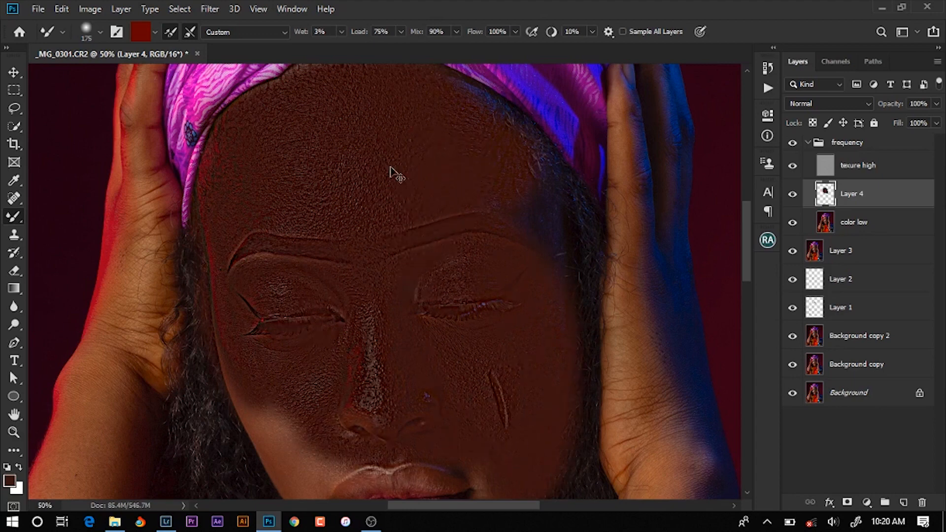
Undo the dark brown painting on Layer 4 and turn off loading the Mixer Brush after each stroke
key("ctrl+z")
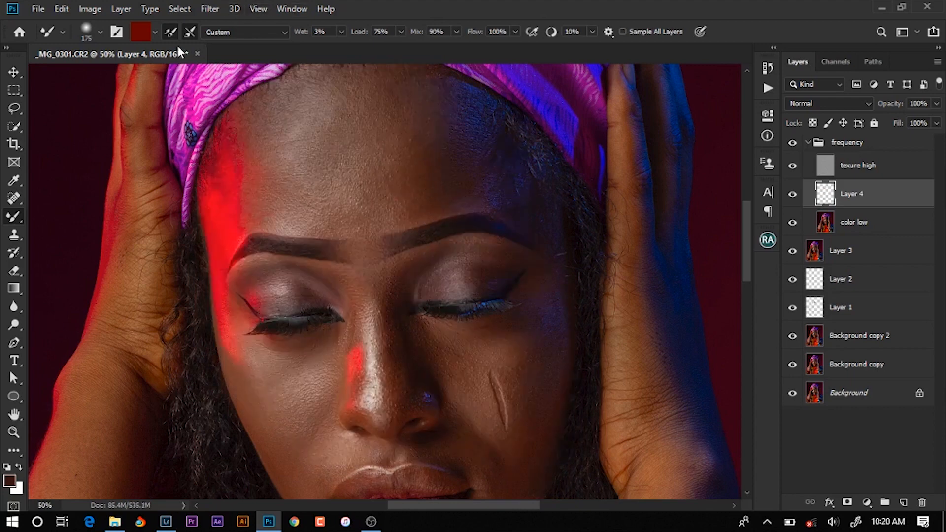
left_click(170, 32)
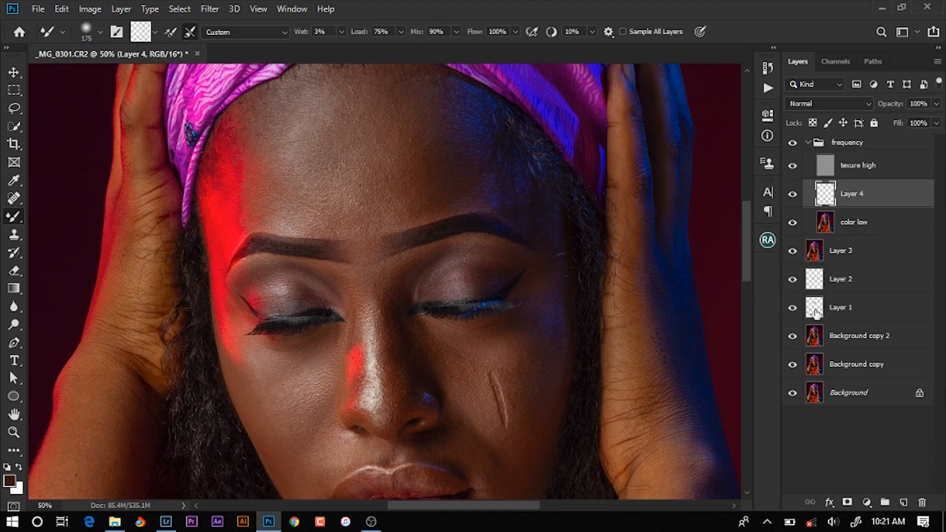
Hide the frequency group and add a new empty layer directly above Layer 3
left_click(791, 145)
key("alt+bracketleft")
key("alt+bracketleft")
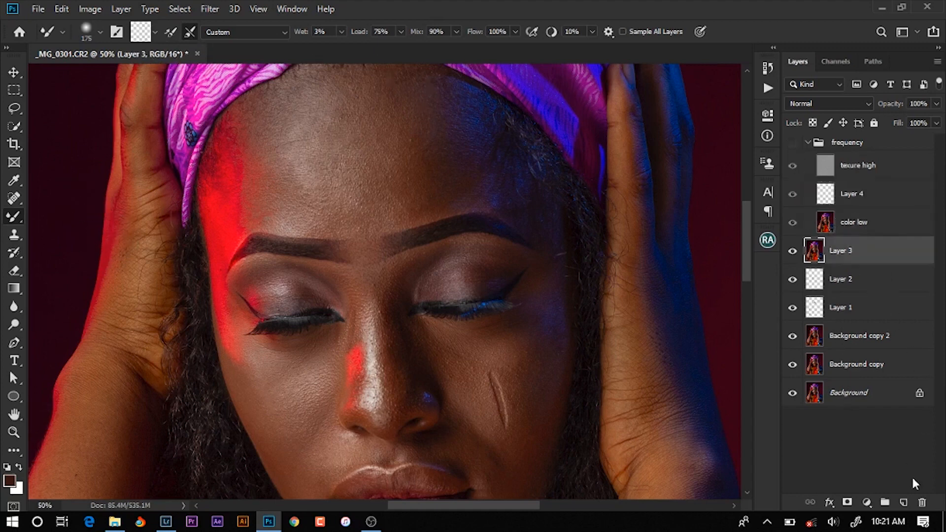
left_click(905, 501)
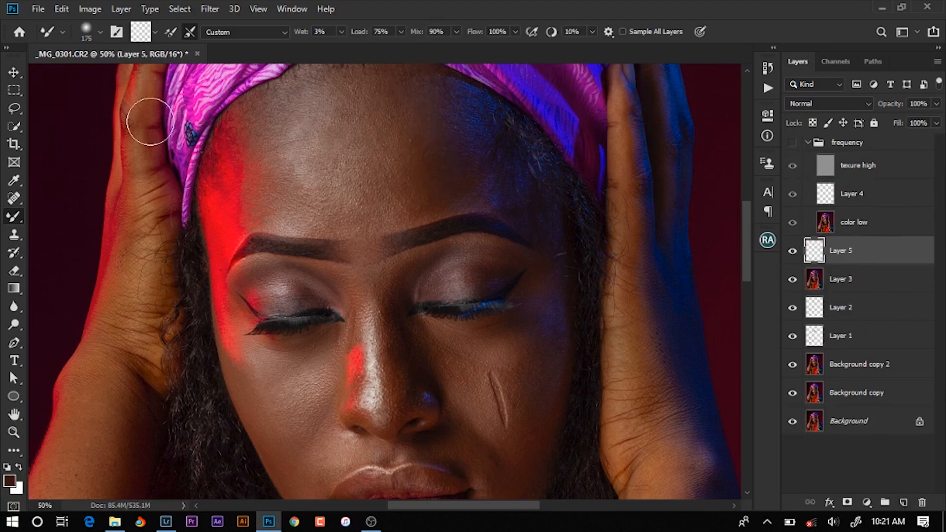
Set the regular Brush Tool's flow to 100% and try a stroke across the forehead, undoing it
key("shift+b")
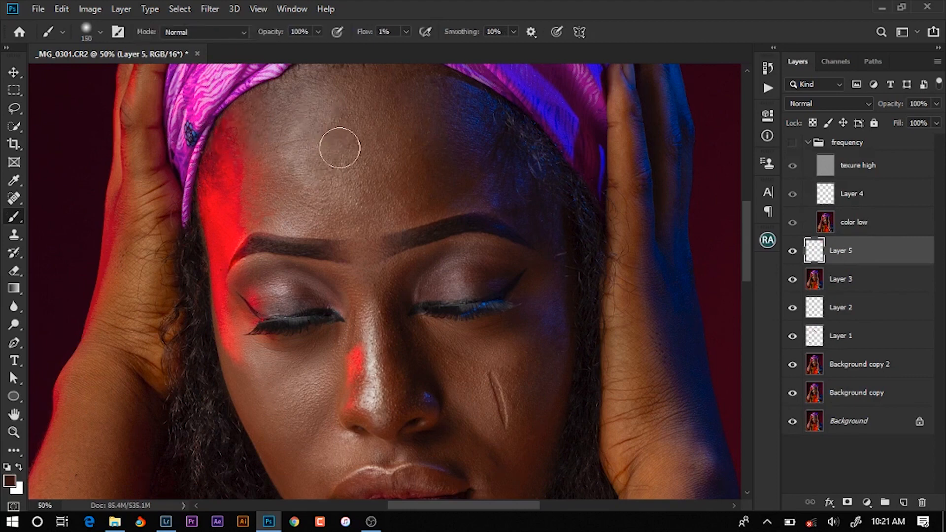
left_click_drag(365, 34, 412, 37)
mouse_move(313, 135)
left_mouse_down()
mouse_move(334, 124)
mouse_move(375, 210)
mouse_move(379, 178)
mouse_move(461, 118)
mouse_move(403, 113)
mouse_move(393, 239)
mouse_move(382, 208)
mouse_move(324, 240)
mouse_move(335, 324)
mouse_move(369, 355)
mouse_move(358, 308)
mouse_move(397, 247)
mouse_move(424, 275)
mouse_move(507, 251)
left_mouse_up()
key("ctrl+z")
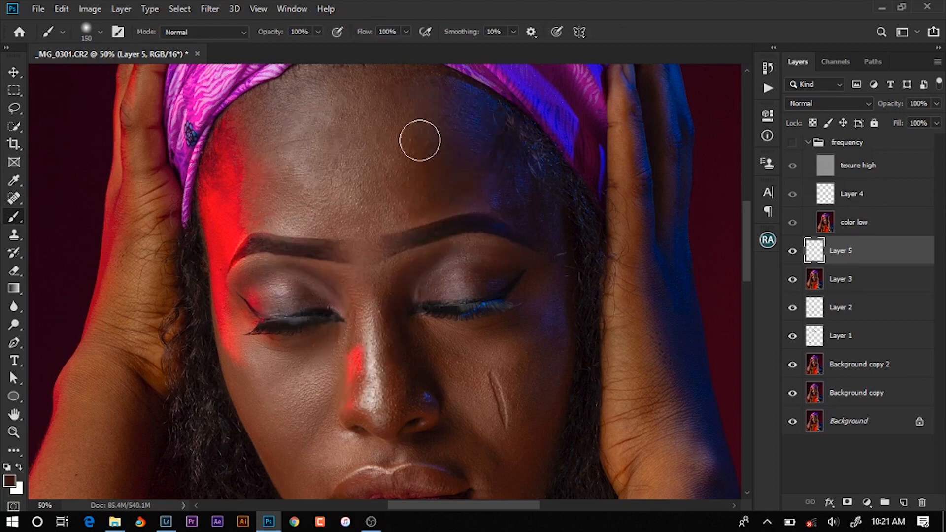
Return to the Mixer Brush Tool and show the frequency group again, with Layer 4 selected
right_click(14, 216)
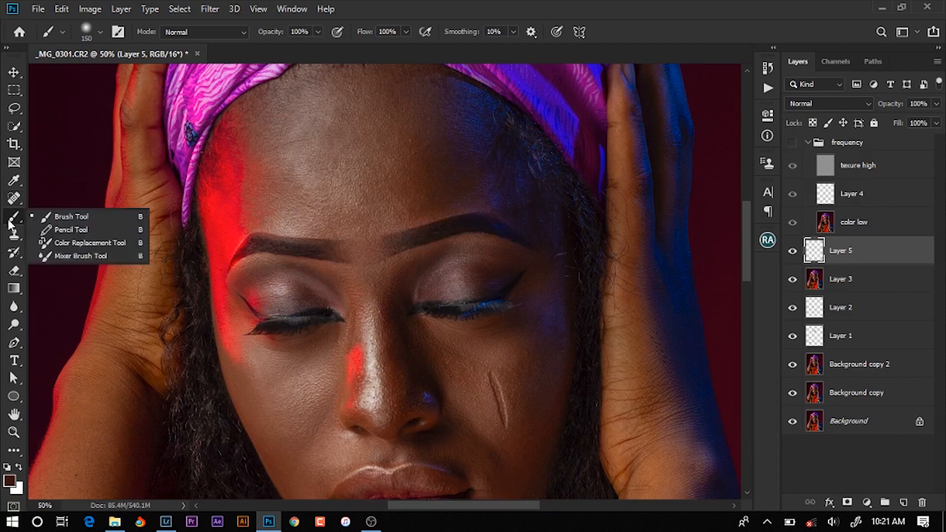
left_click(54, 258)
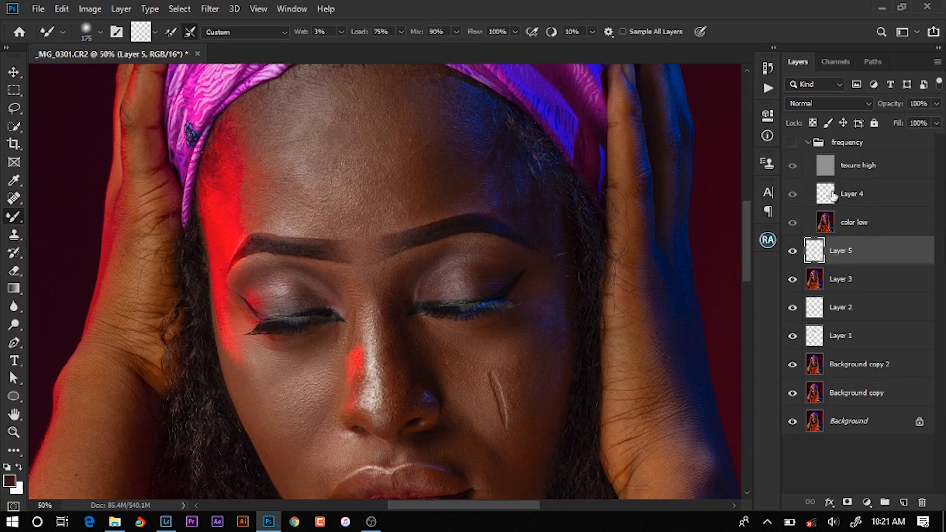
left_click(825, 225)
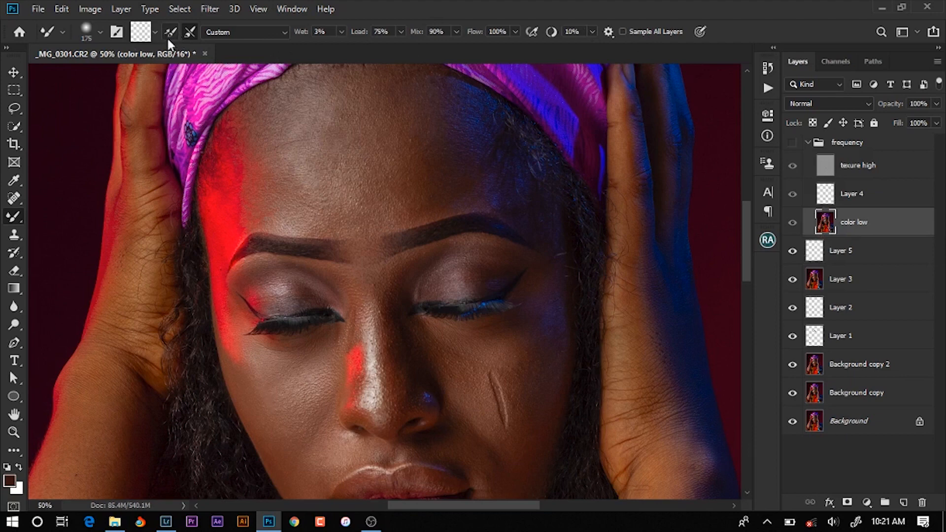
mouse_move(286, 152)
left_mouse_down()
mouse_move(276, 178)
mouse_move(279, 168)
mouse_move(249, 144)
mouse_move(259, 165)
left_mouse_up()
left_click(863, 198)
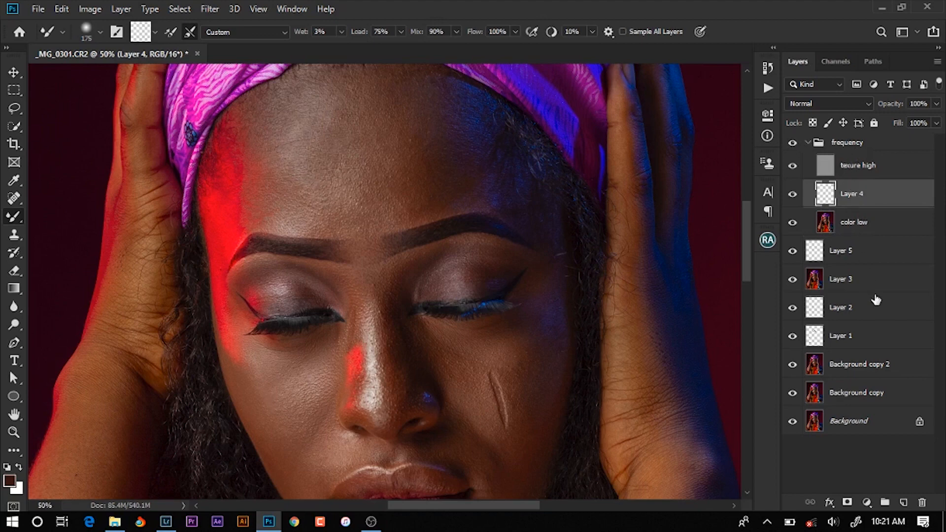
Add a new layer above Layer 4 and outline the two halves of the forehead in blue with a 45 px Brush
left_click(904, 503)
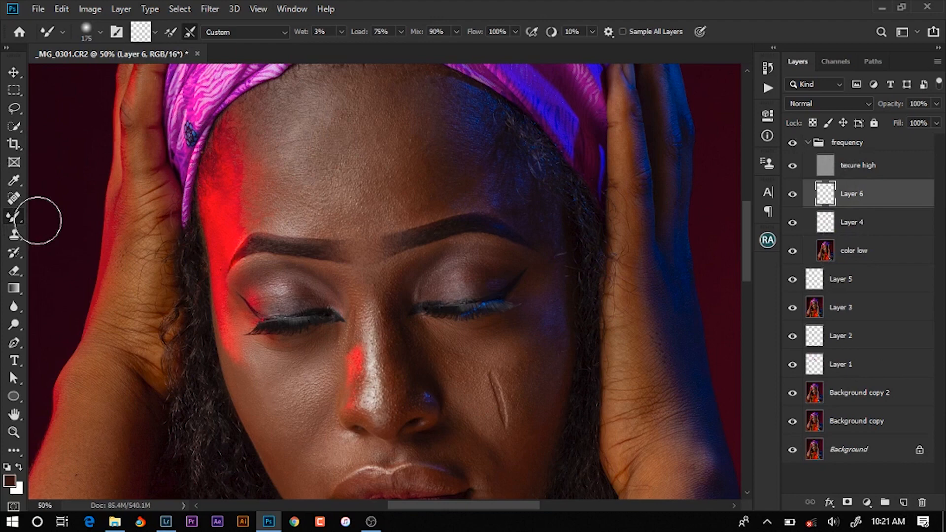
key("shift+b")
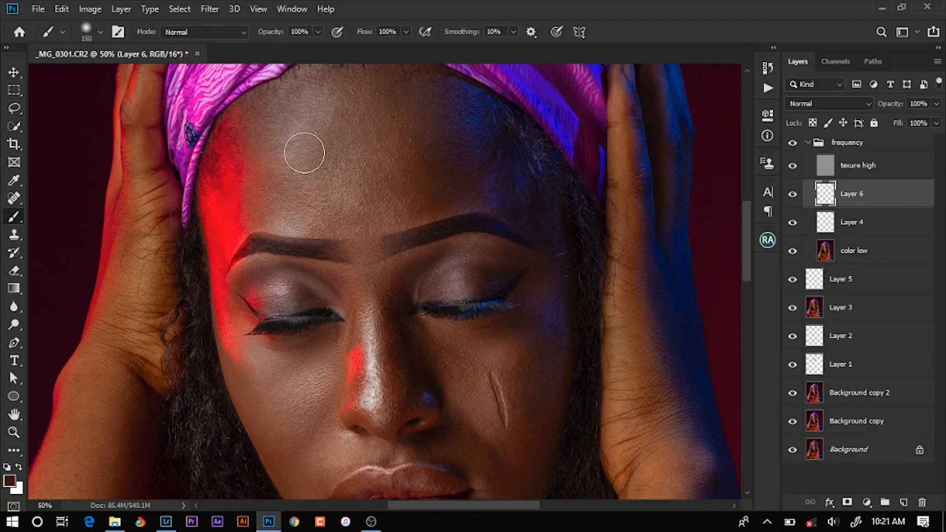
key("bracketleft")
key("bracketleft")
key("bracketleft")
key("bracketleft")
key("bracketleft")
key("bracketleft")
key("bracketleft")
key("bracketleft")
mouse_move(317, 83)
left_mouse_down()
mouse_move(256, 141)
mouse_move(261, 217)
mouse_move(315, 232)
mouse_move(370, 177)
mouse_move(345, 99)
mouse_move(277, 98)
left_mouse_up()
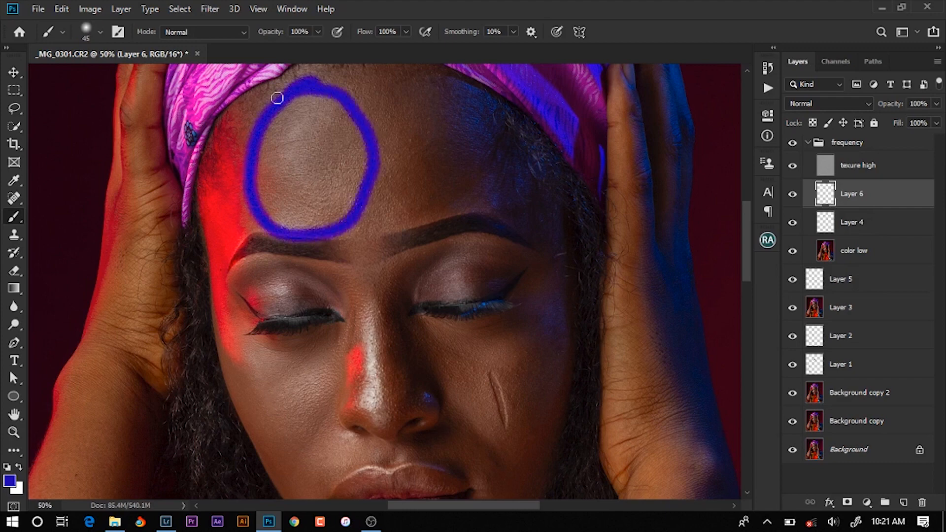
mouse_move(425, 78)
left_mouse_down()
mouse_move(410, 87)
mouse_move(434, 215)
mouse_move(473, 109)
left_mouse_up()
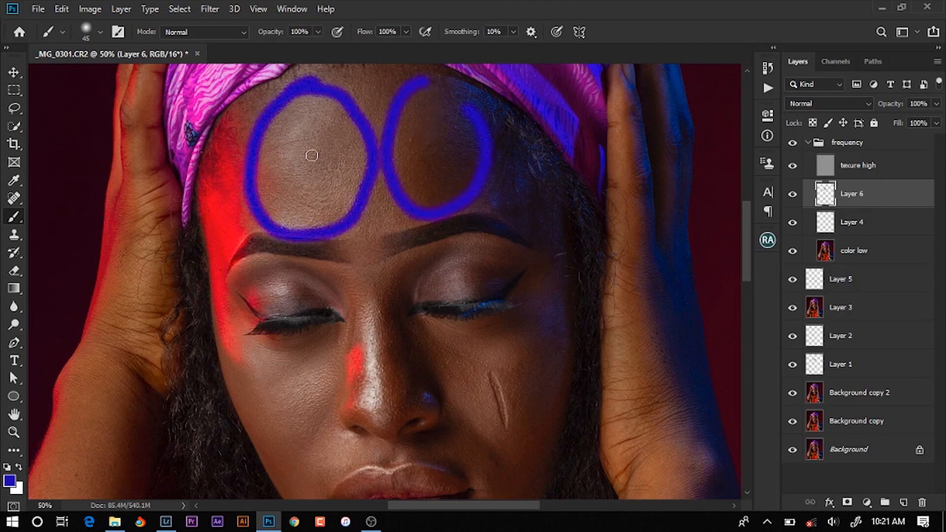
Outline the nose bridge highlight and both cheeks in blue with a smaller brush
mouse_move(370, 306)
left_mouse_down()
mouse_move(378, 200)
mouse_move(374, 309)
mouse_move(392, 318)
mouse_move(409, 264)
mouse_move(387, 207)
left_mouse_up()
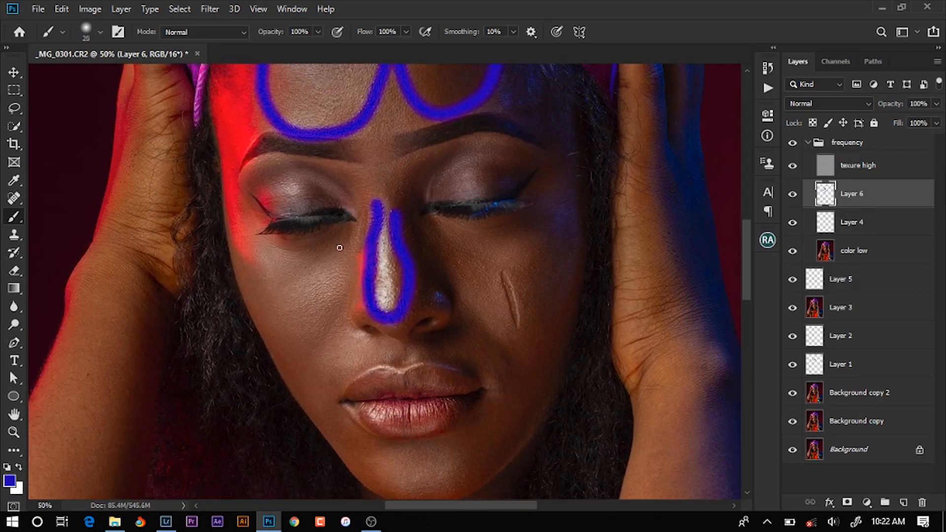
mouse_move(342, 232)
left_mouse_down()
mouse_move(250, 242)
mouse_move(257, 277)
mouse_move(321, 375)
mouse_move(350, 303)
mouse_move(347, 234)
left_mouse_up()
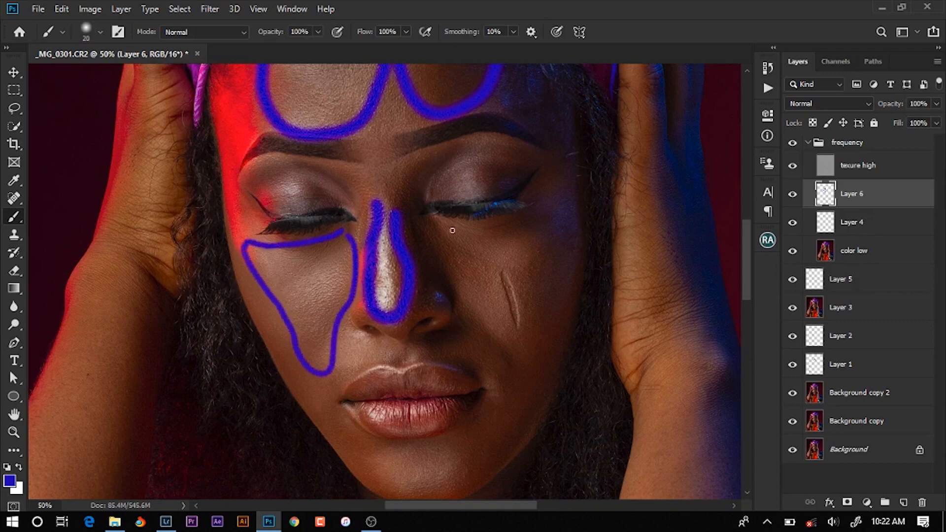
mouse_move(452, 230)
left_mouse_down()
mouse_move(515, 248)
mouse_move(550, 241)
left_mouse_up()
left_click_drag(473, 311, 452, 230)
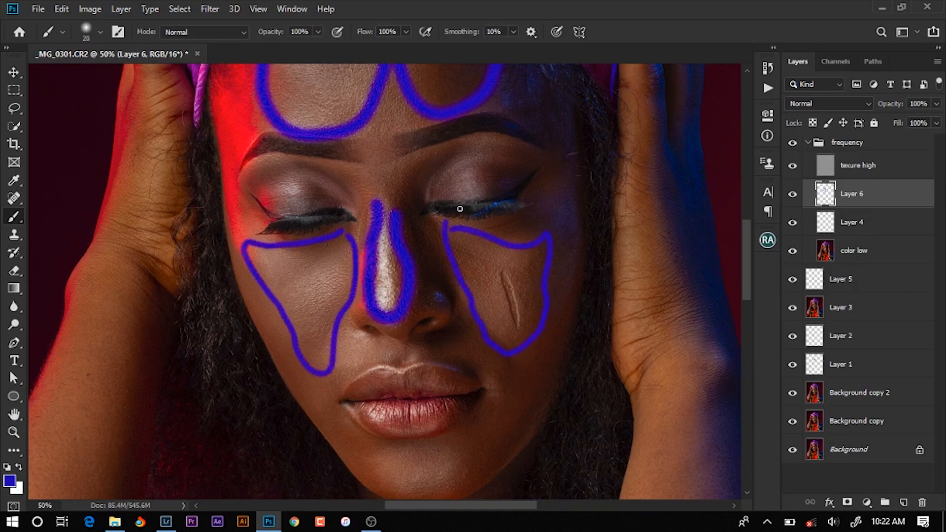
Outline the chin and the small highlight areas above the upper lip in blue with the 20 px brush
scroll(450, 338, "down", 3)
mouse_move(452, 326)
left_mouse_down()
mouse_move(377, 338)
mouse_move(378, 369)
mouse_move(433, 386)
mouse_move(459, 372)
mouse_move(472, 339)
mouse_move(449, 325)
left_mouse_up()
left_click_drag(434, 266, 451, 318)
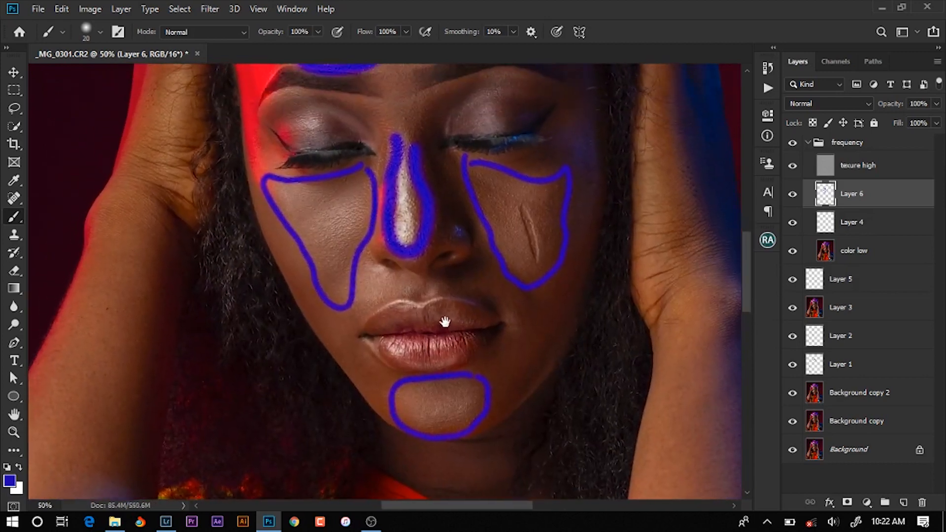
left_click_drag(376, 267, 357, 298)
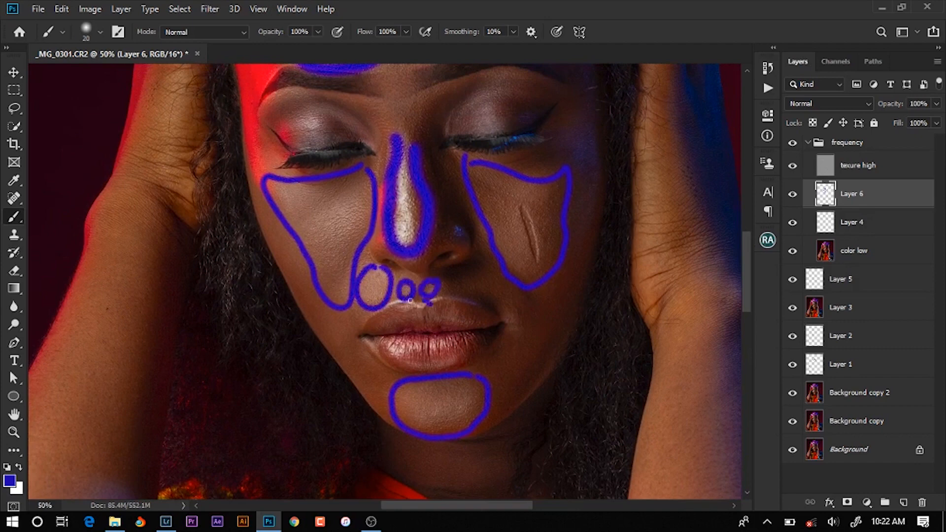
mouse_move(409, 300)
left_mouse_down()
mouse_move(432, 309)
mouse_move(458, 300)
left_mouse_up()
Circle the highlight on each eyelid in blue with the 20 px brush
mouse_move(472, 268)
left_mouse_down()
mouse_move(453, 332)
mouse_move(481, 376)
left_mouse_up()
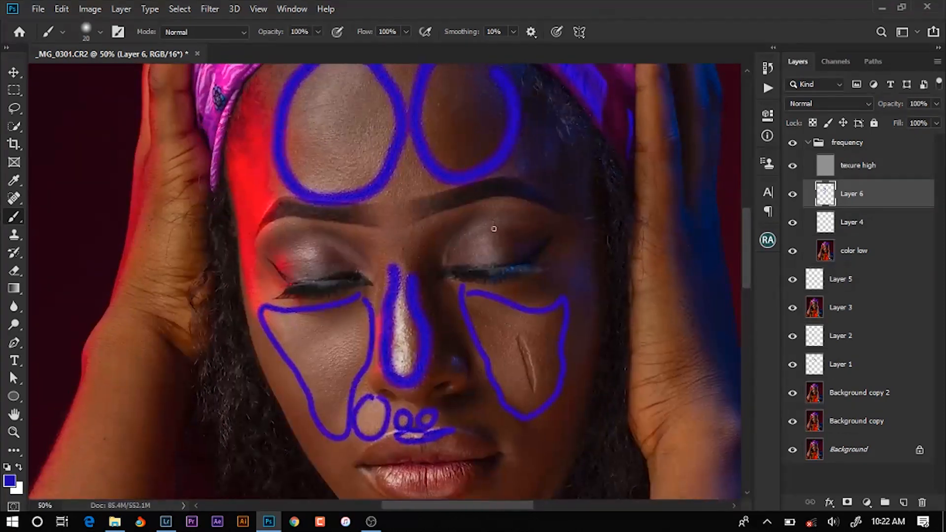
left_click_drag(492, 217, 467, 255)
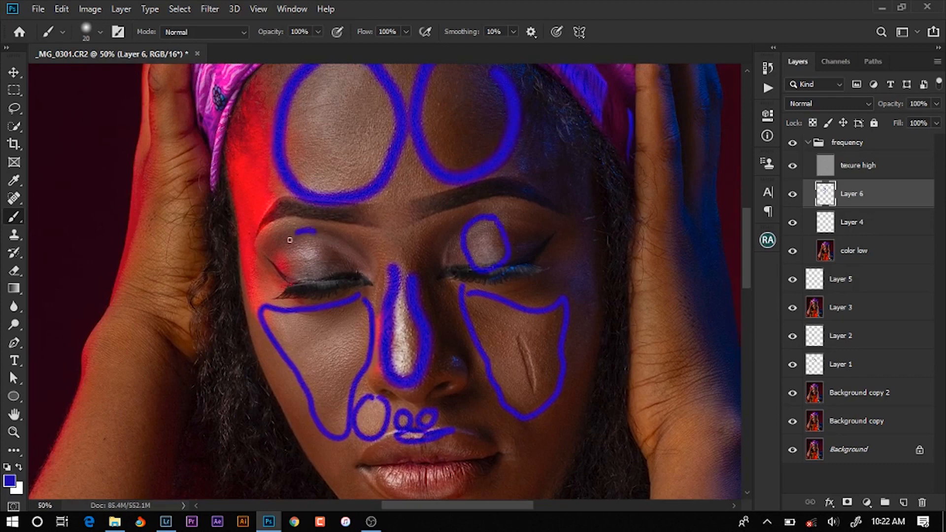
mouse_move(290, 240)
left_mouse_down()
mouse_move(328, 270)
mouse_move(298, 224)
mouse_move(340, 276)
mouse_move(395, 235)
mouse_move(518, 67)
left_mouse_up()
Outline the highlight on the elbow beside the yellow fabric in blue with the 20 px brush
left_click_drag(357, 281, 397, 134)
left_click_drag(374, 284, 374, 162)
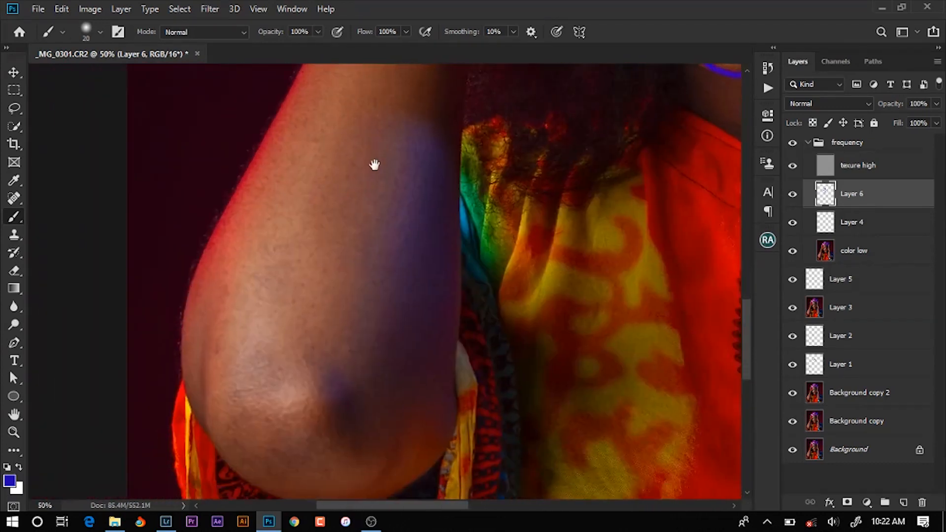
mouse_move(285, 245)
left_mouse_down()
mouse_move(213, 422)
mouse_move(331, 372)
left_mouse_up()
left_click_drag(332, 332, 294, 261)
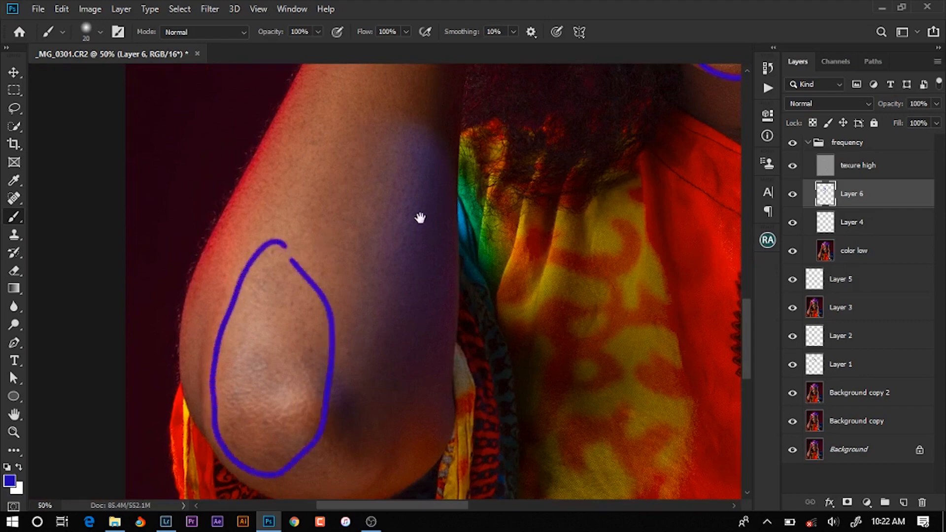
Delete Layer 6, which holds the blue highlight outlines
mouse_move(420, 215)
left_mouse_down()
mouse_move(493, 270)
mouse_move(433, 269)
mouse_move(463, 364)
left_mouse_up()
left_click_drag(414, 274, 434, 224)
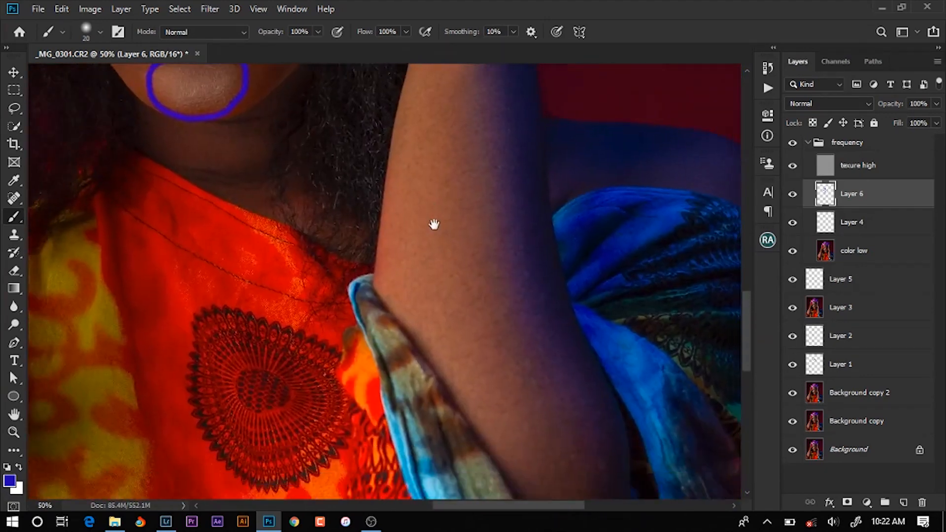
left_click_drag(432, 309, 439, 243)
key("ctrl+minus")
key("ctrl+minus")
key("ctrl+minus")
key("ctrl+minus")
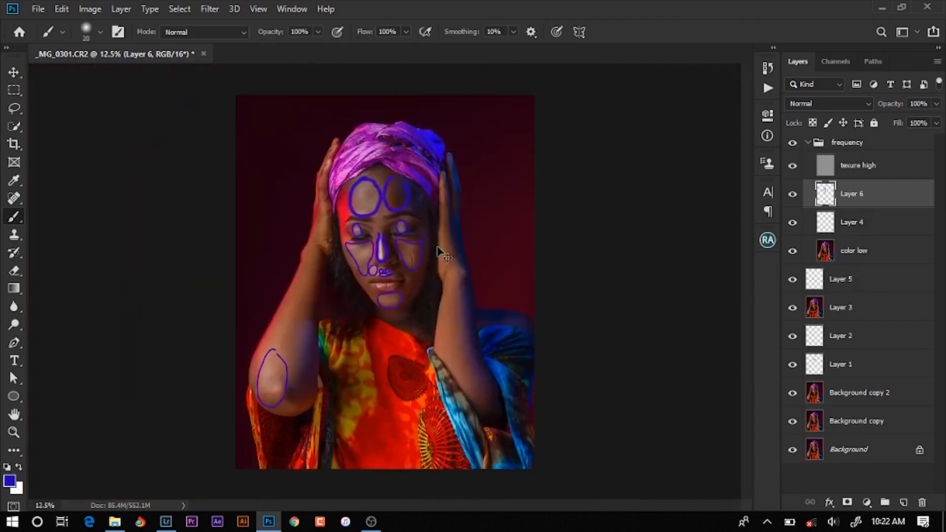
key("ctrl+plus")
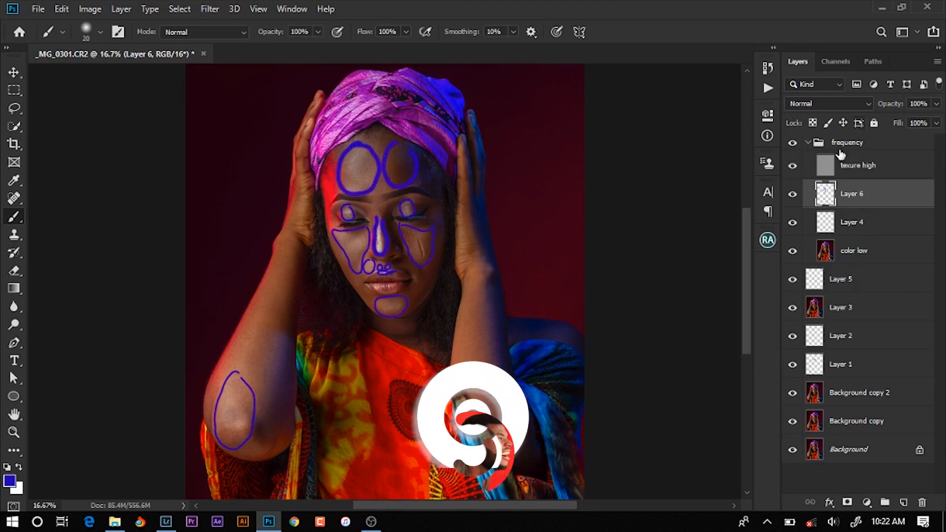
key("Delete")
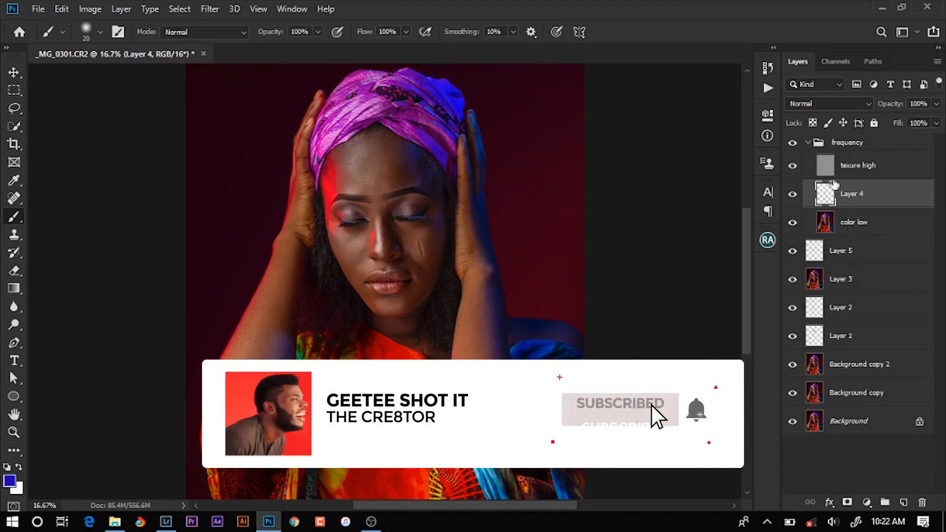
On the color low layer, blend the edge of the red light into the forehead skin with a 125 px Mixer Brush
left_click(818, 222)
key("ctrl+plus")
key("ctrl+plus")
key("ctrl+plus")
key("ctrl+plus")
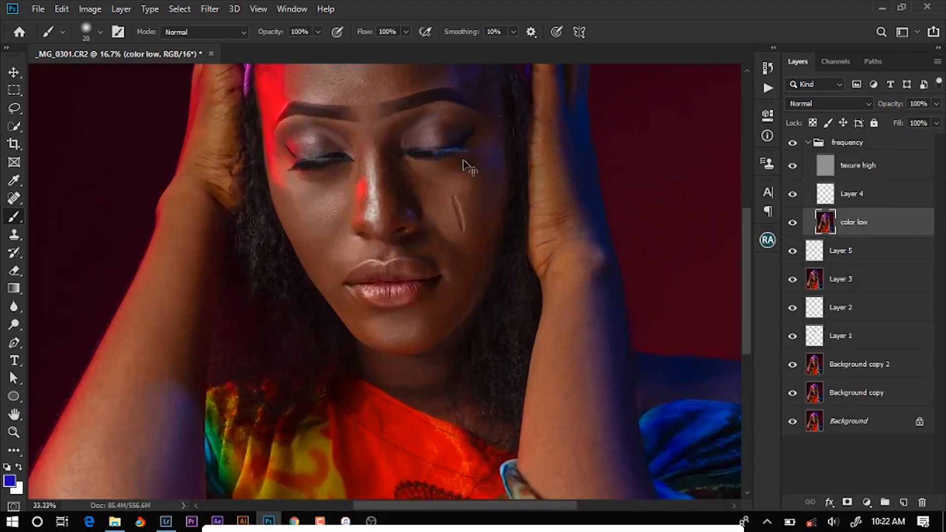
left_click_drag(325, 117, 348, 285)
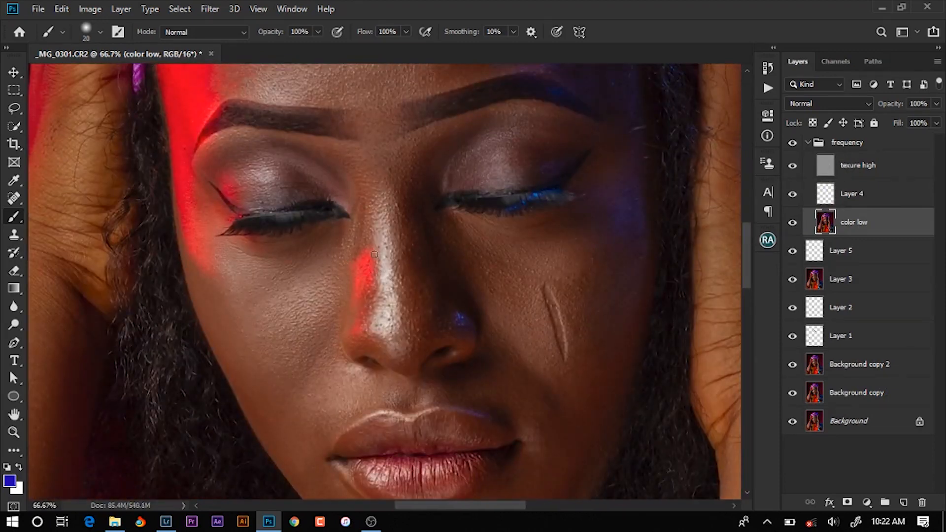
key("shift+b")
key("shift+b")
key("shift+b")
mouse_move(348, 154)
left_mouse_down()
mouse_move(325, 262)
mouse_move(339, 312)
left_mouse_up()
key("bracketleft")
key("bracketleft")
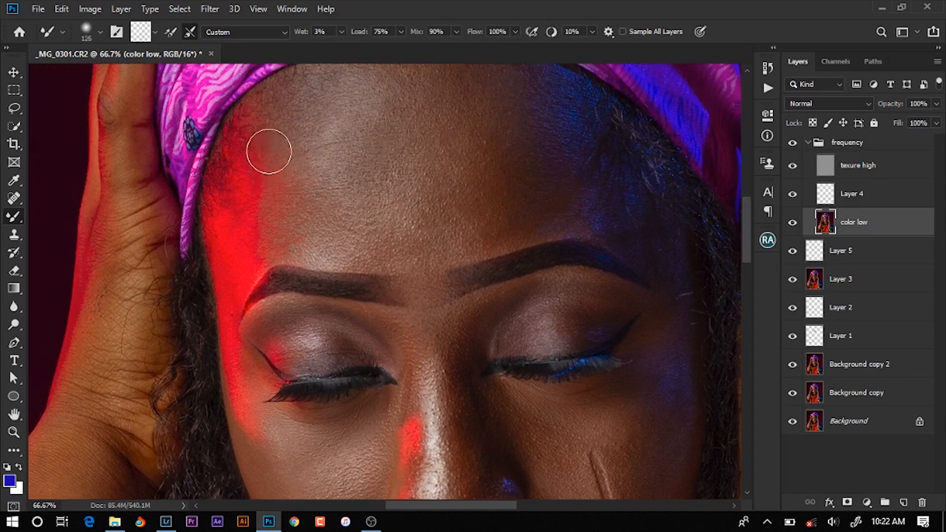
mouse_move(268, 152)
left_mouse_down()
mouse_move(279, 232)
mouse_move(273, 247)
mouse_move(268, 198)
mouse_move(256, 242)
mouse_move(241, 219)
mouse_move(234, 273)
mouse_move(255, 180)
mouse_move(294, 131)
mouse_move(305, 125)
mouse_move(289, 145)
mouse_move(293, 187)
mouse_move(311, 192)
mouse_move(325, 175)
mouse_move(316, 136)
mouse_move(330, 141)
mouse_move(340, 195)
mouse_move(286, 234)
mouse_move(309, 245)
mouse_move(300, 247)
mouse_move(263, 236)
mouse_move(298, 222)
mouse_move(396, 142)
mouse_move(331, 181)
mouse_move(248, 120)
mouse_move(284, 218)
mouse_move(234, 244)
mouse_move(232, 259)
mouse_move(245, 256)
mouse_move(273, 207)
mouse_move(256, 235)
mouse_move(258, 257)
mouse_move(268, 174)
mouse_move(282, 182)
mouse_move(277, 242)
left_mouse_up()
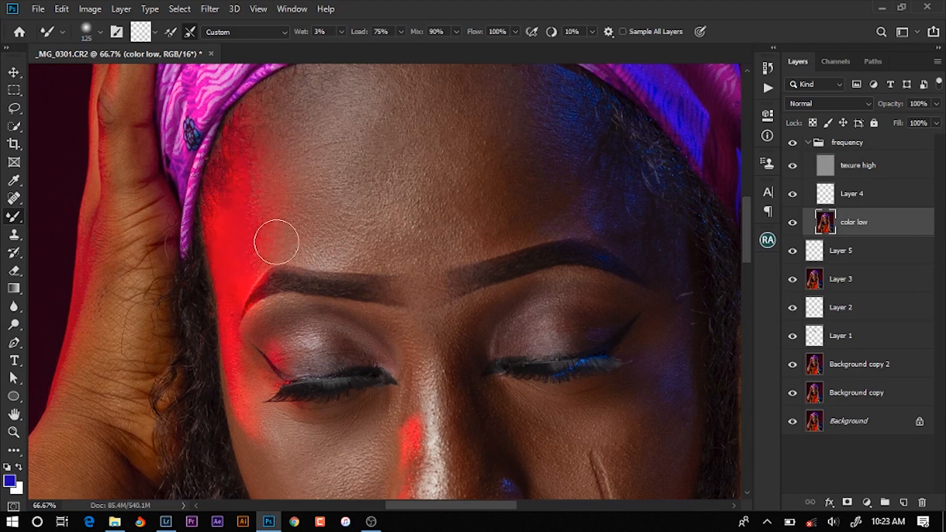
Collapse the frequency group and create a new 26 x 12 in document at 300 ppi
left_click(807, 143)
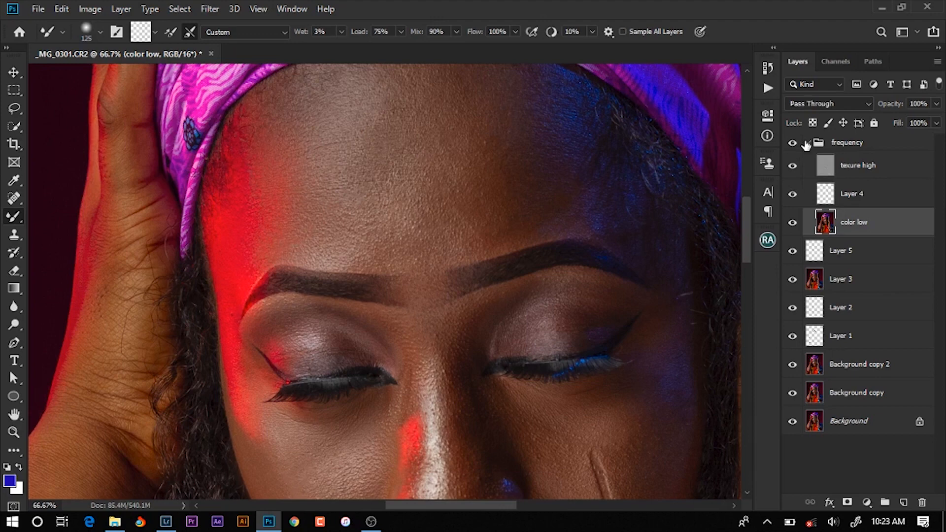
left_click(807, 143)
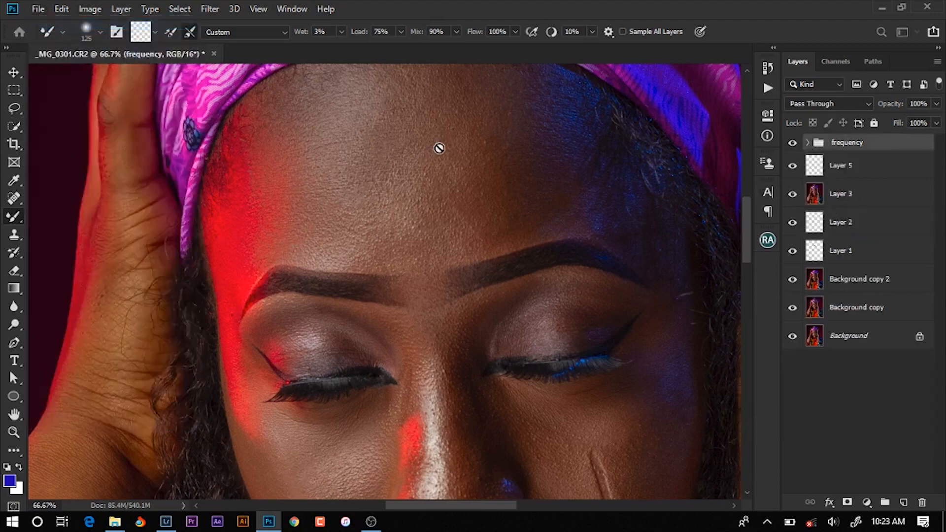
key("ctrl+n")
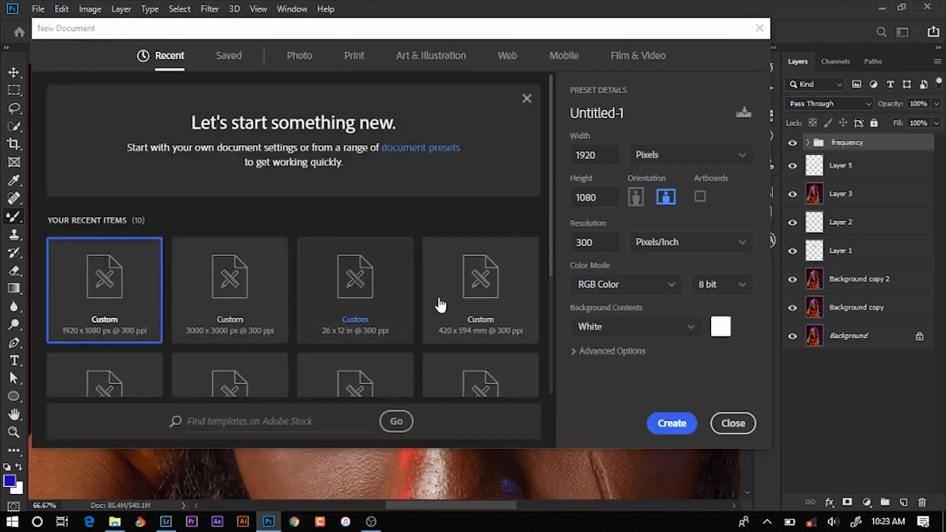
left_click(373, 299)
key("Escape")
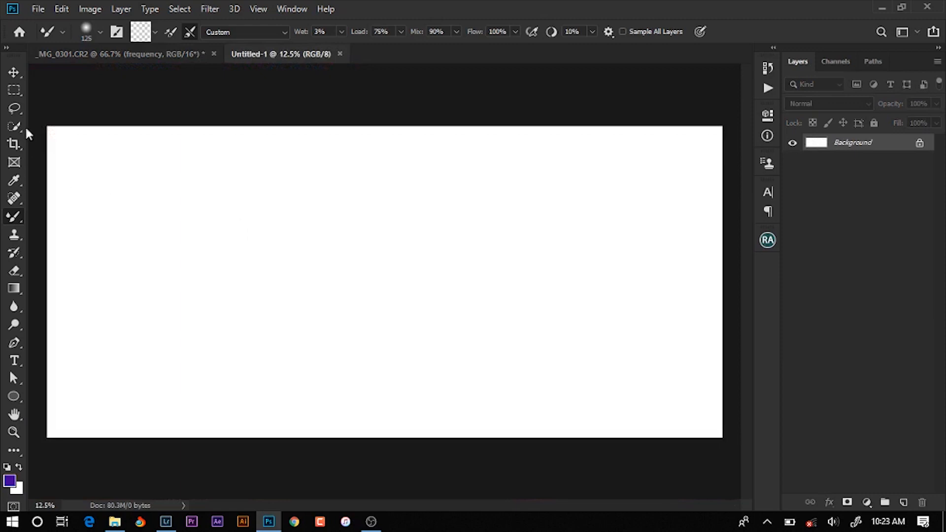
Draw a purple rectangle about 2688 x 3656 px covering the left third of the blank canvas
left_click(20, 90)
left_click(13, 397)
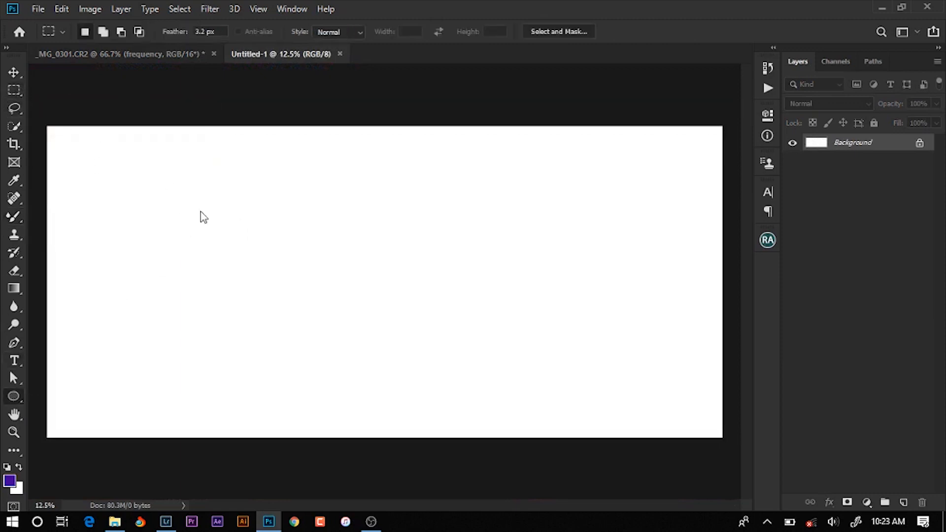
right_click(10, 400)
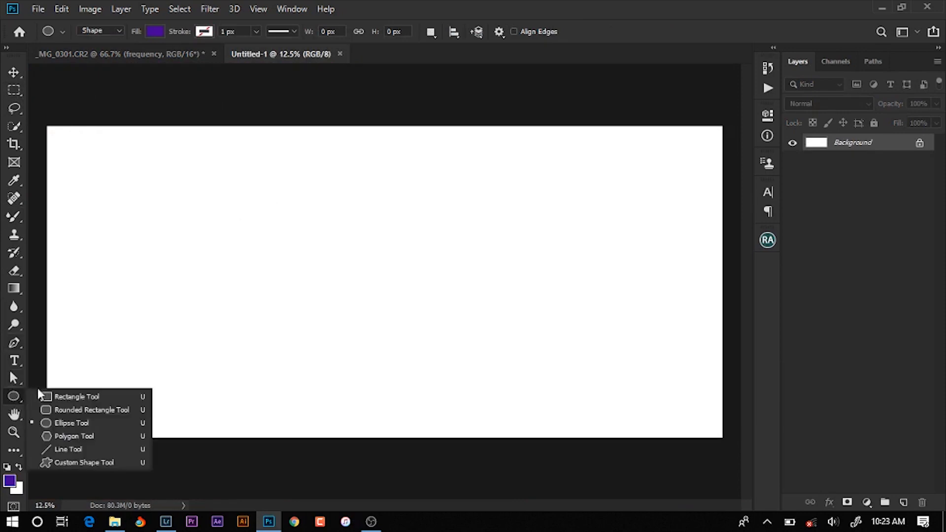
left_click(58, 395)
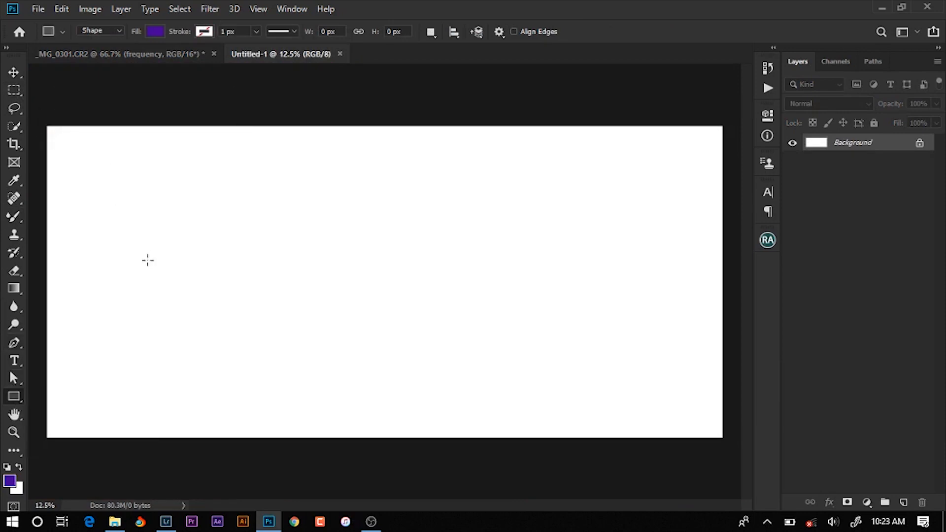
left_click_drag(40, 127, 273, 442)
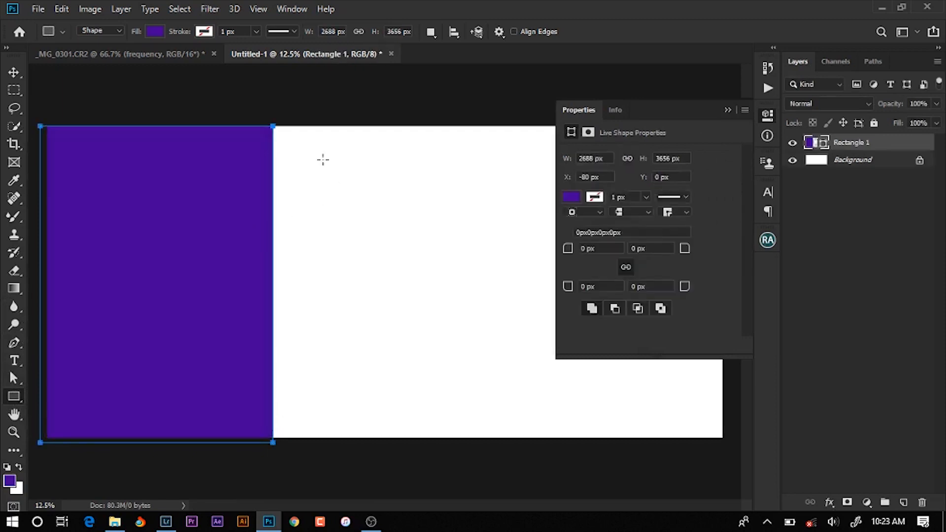
Draw a second rectangle about 2552 x 3640 px beside the purple one and fill it with grey
left_click_drag(269, 116, 488, 433)
left_click(572, 197)
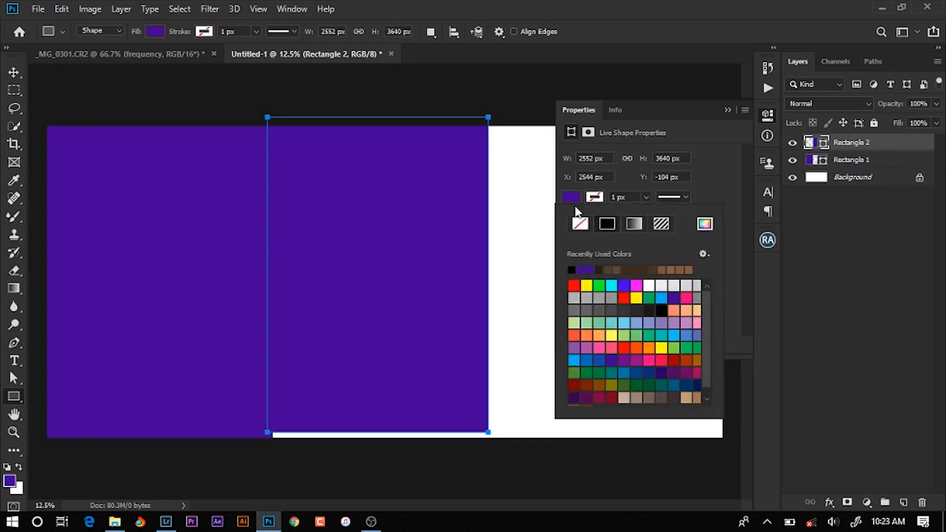
left_click(600, 298)
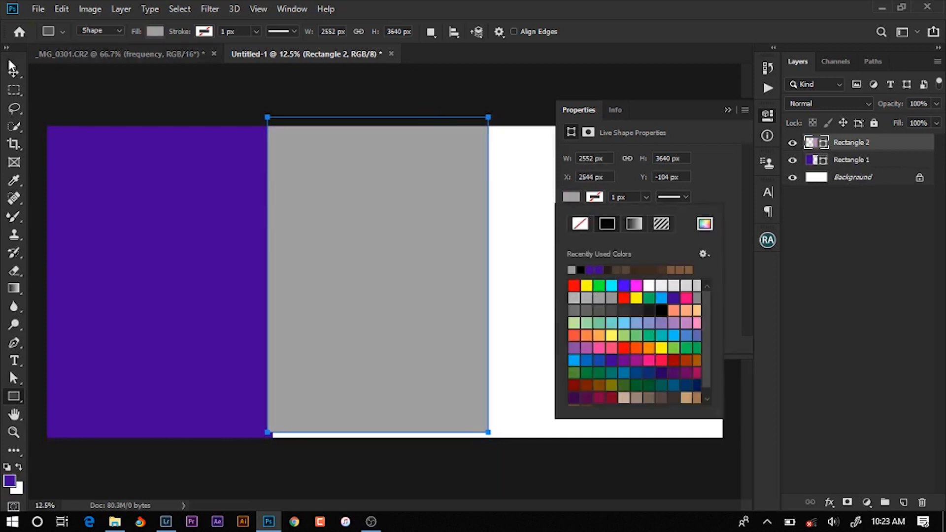
key("Escape")
Align the grey rectangle vertically with the canvas, and shift it left so it partly covers the purple rectangle
key("v")
left_click_drag(386, 255, 385, 261)
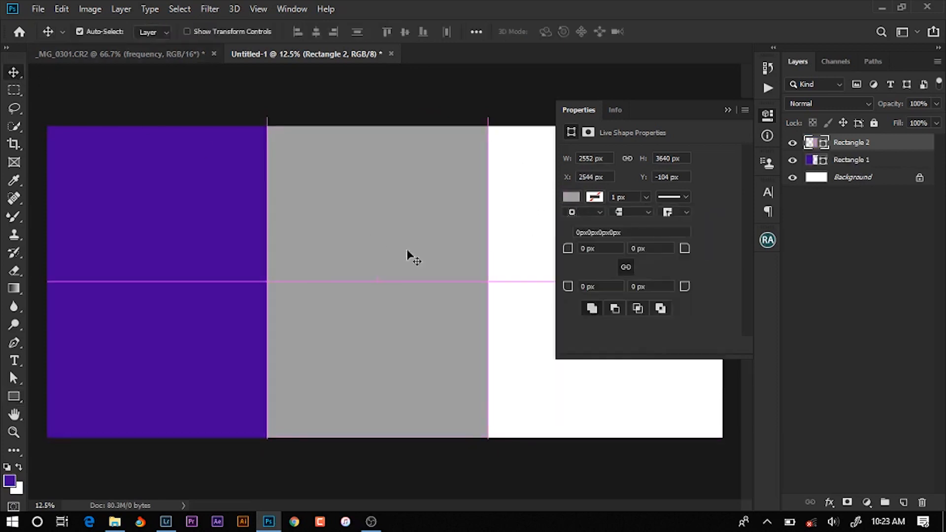
left_click(728, 110)
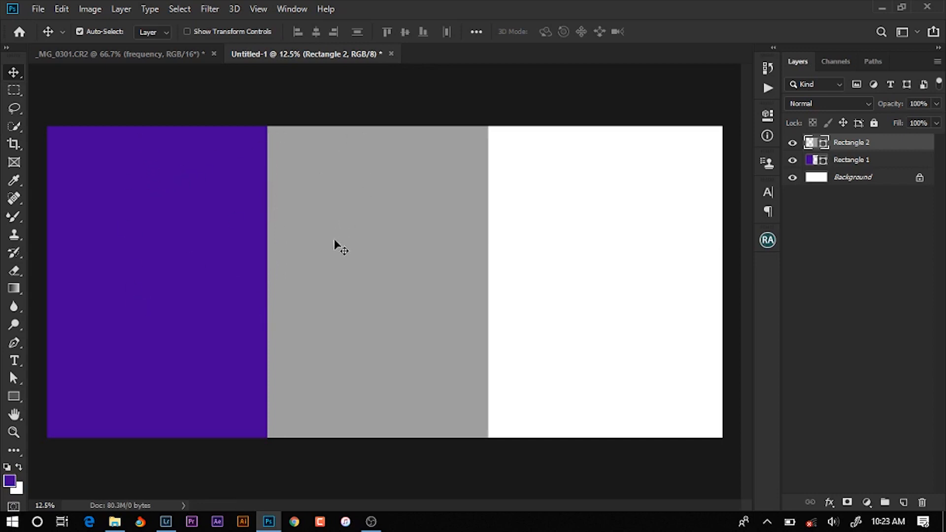
left_click_drag(367, 213, 67, 206)
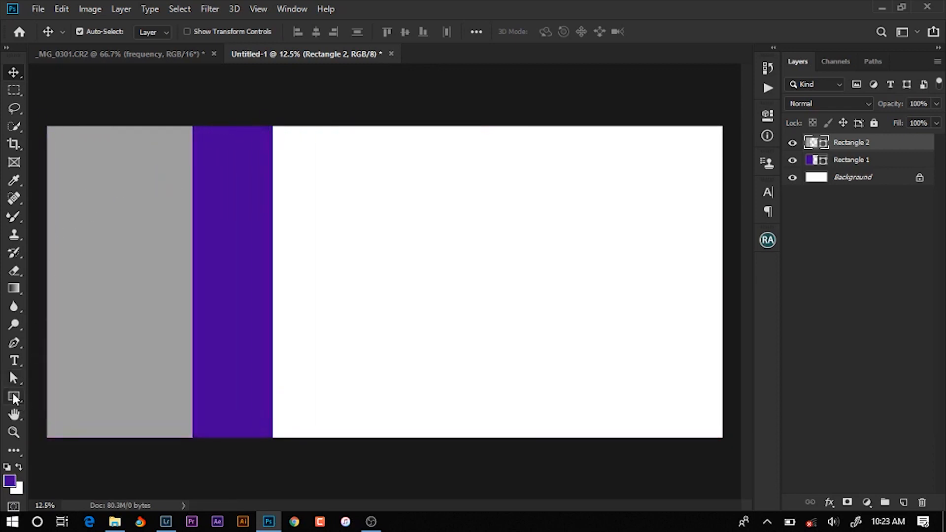
Try a linear purple-to-transparent gradient fill layer with both rectangles hidden
left_click(867, 503)
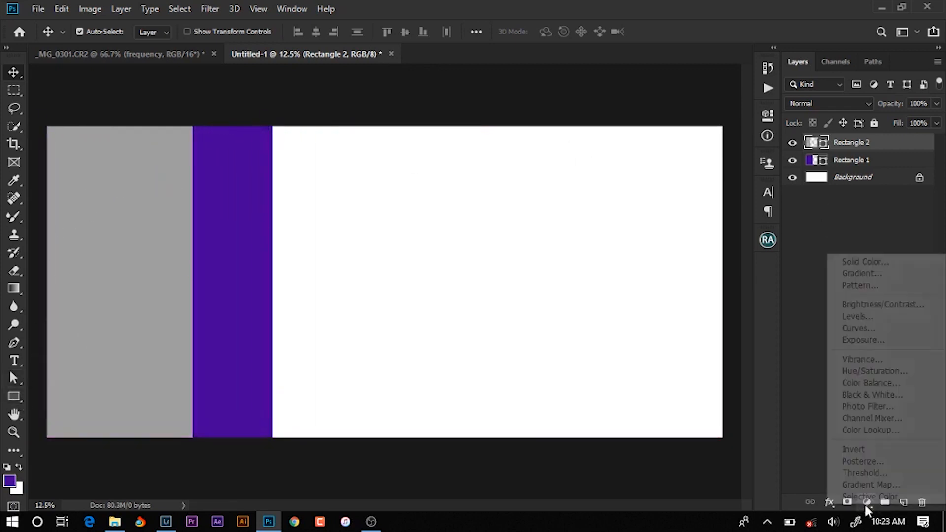
left_click(869, 274)
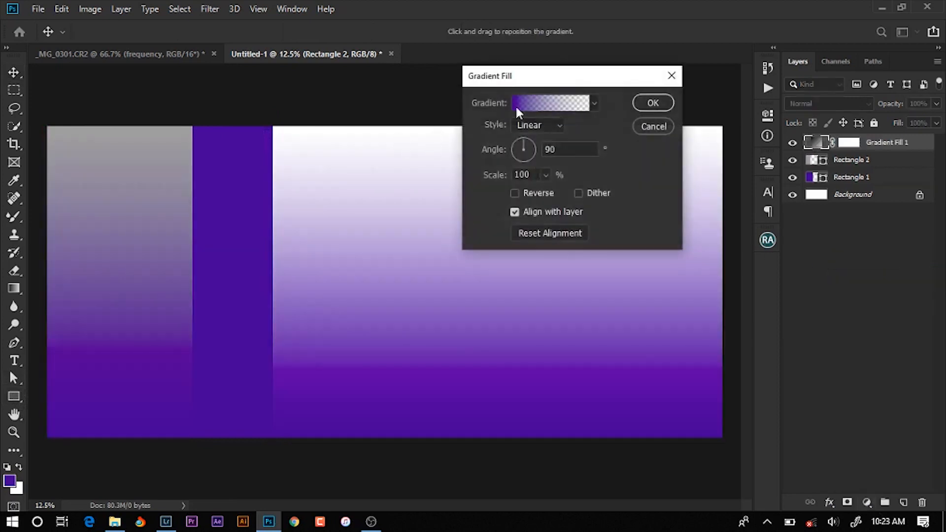
left_click(654, 102)
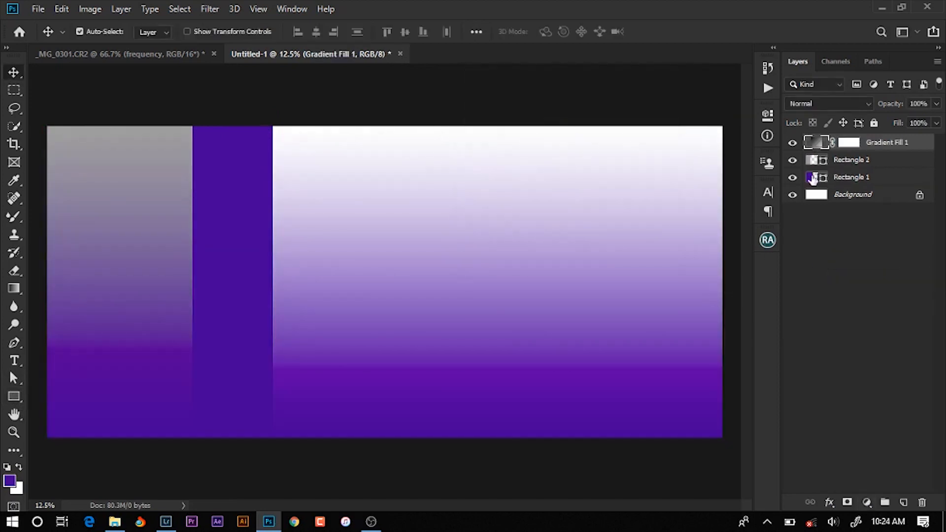
left_click_drag(792, 161, 792, 179)
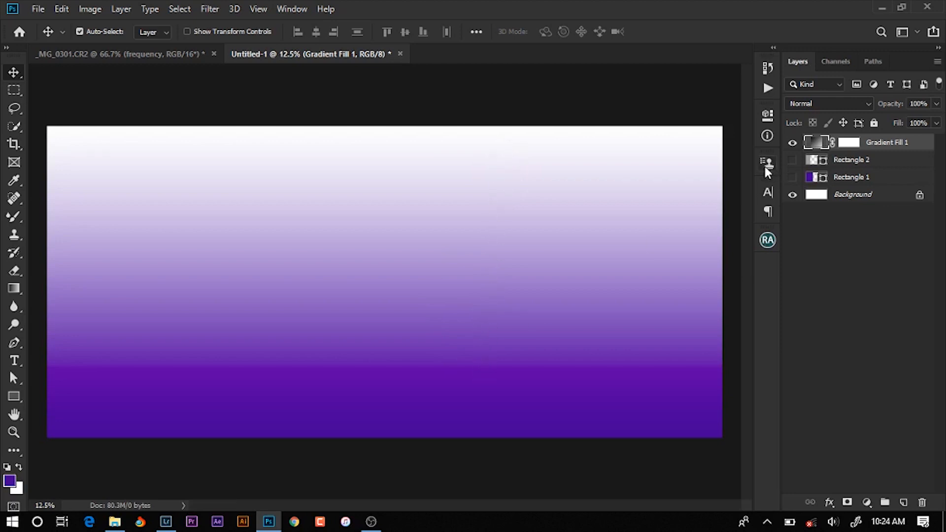
key("Delete")
left_click(792, 144)
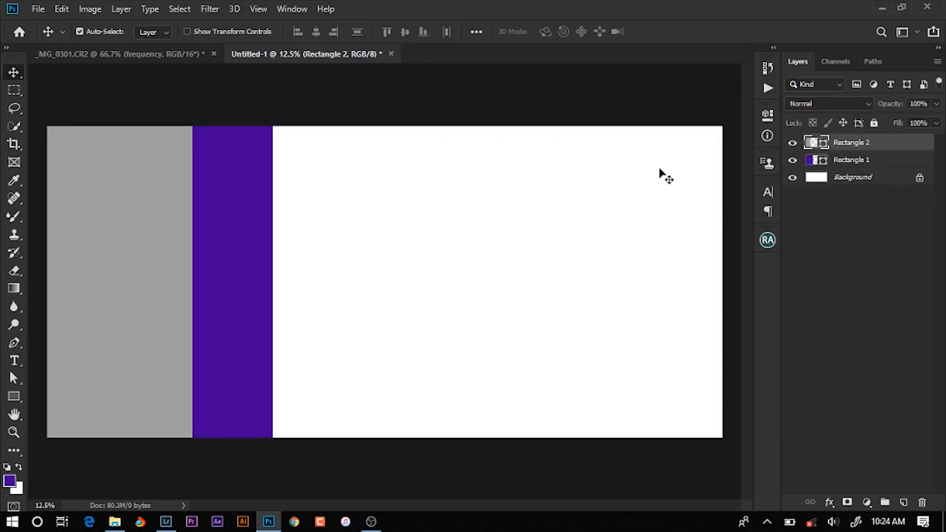
Move the purple rectangle right to widen its visible band beside the grey, and stamp all visible layers into a new layer
left_click_drag(244, 294, 387, 282)
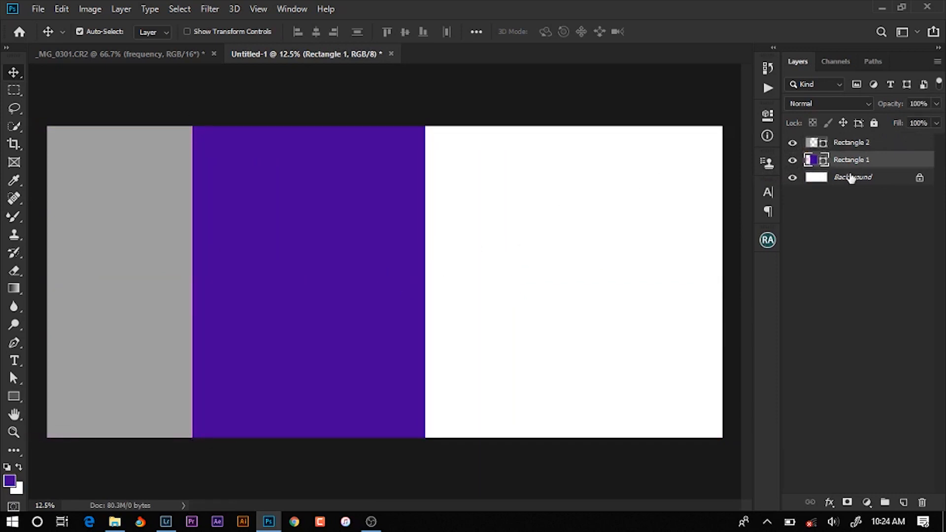
left_click(856, 144)
left_click(858, 161, "ctrl")
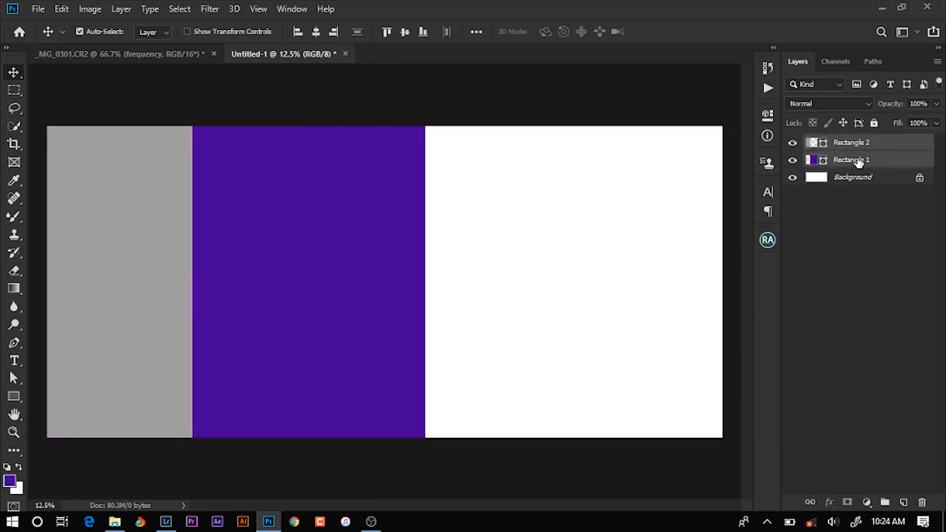
key("ctrl+shift+alt+e")
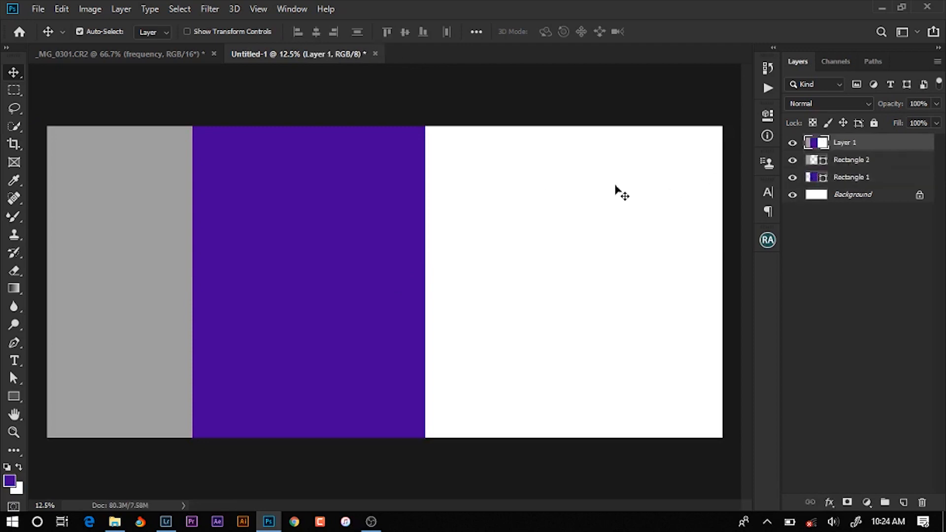
Blend the border between the grey and purple areas on Layer 1 with a 600 px Mixer Brush, working down the canvas
left_click(12, 217)
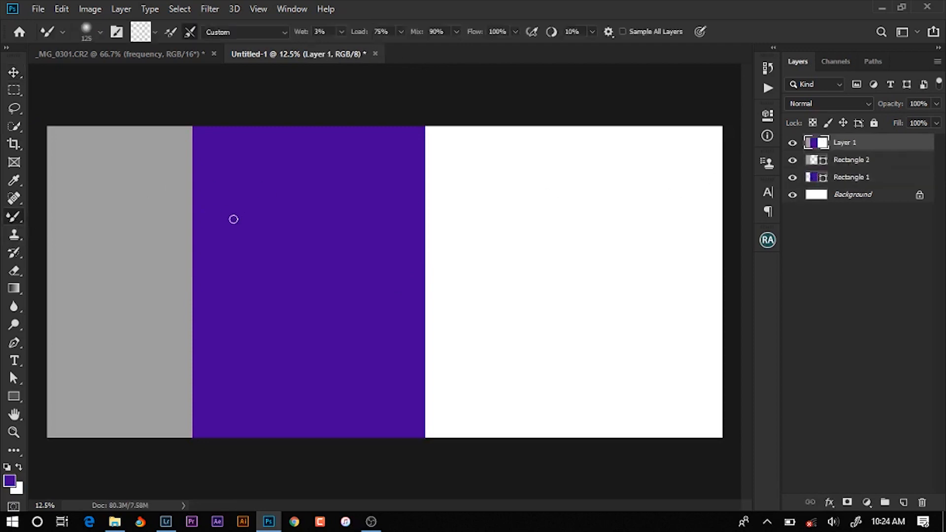
key("bracketright")
key("bracketright")
key("bracketright")
key("bracketright")
key("bracketright")
mouse_move(186, 148)
left_mouse_down()
mouse_move(152, 146)
mouse_move(237, 145)
mouse_move(142, 146)
mouse_move(247, 148)
mouse_move(106, 152)
mouse_move(239, 141)
mouse_move(165, 153)
mouse_move(218, 109)
mouse_move(179, 169)
left_mouse_up()
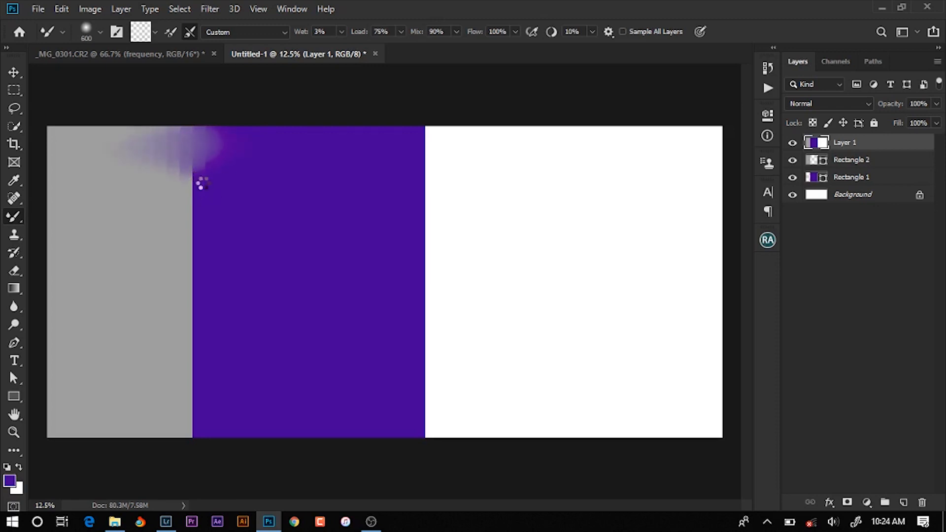
mouse_move(209, 186)
left_mouse_down()
mouse_move(185, 182)
mouse_move(209, 178)
left_mouse_up()
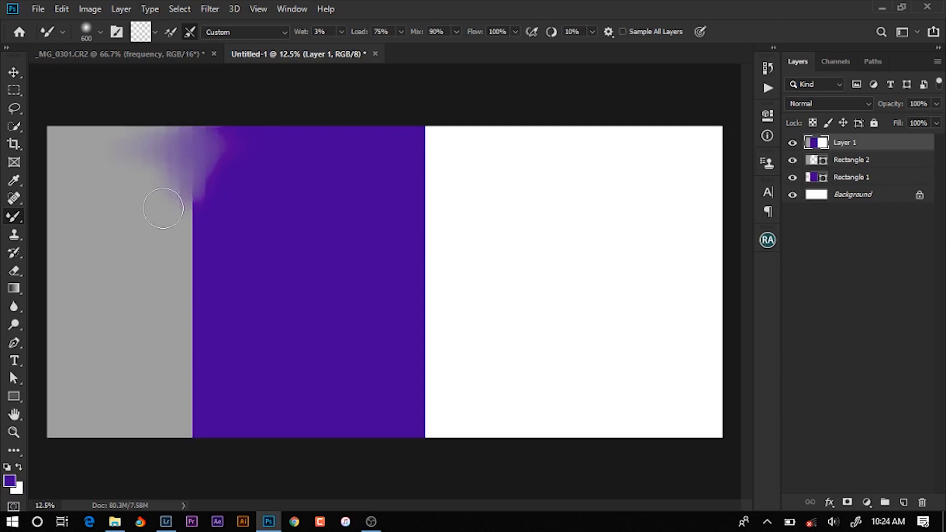
mouse_move(163, 208)
left_mouse_down()
mouse_move(220, 208)
mouse_move(168, 221)
mouse_move(205, 223)
mouse_move(174, 230)
mouse_move(200, 240)
mouse_move(176, 241)
mouse_move(212, 249)
mouse_move(161, 253)
mouse_move(232, 254)
mouse_move(143, 259)
mouse_move(235, 262)
mouse_move(156, 270)
mouse_move(210, 267)
mouse_move(182, 260)
mouse_move(223, 250)
mouse_move(163, 248)
mouse_move(216, 244)
mouse_move(180, 260)
mouse_move(228, 262)
mouse_move(167, 269)
mouse_move(221, 268)
mouse_move(169, 274)
mouse_move(205, 279)
mouse_move(188, 286)
mouse_move(220, 287)
mouse_move(190, 288)
mouse_move(228, 296)
mouse_move(186, 302)
mouse_move(230, 310)
mouse_move(153, 317)
mouse_move(235, 316)
mouse_move(138, 326)
mouse_move(238, 322)
mouse_move(149, 339)
mouse_move(232, 341)
mouse_move(157, 349)
mouse_move(224, 351)
mouse_move(154, 357)
mouse_move(224, 362)
mouse_move(155, 374)
mouse_move(195, 383)
left_mouse_up()
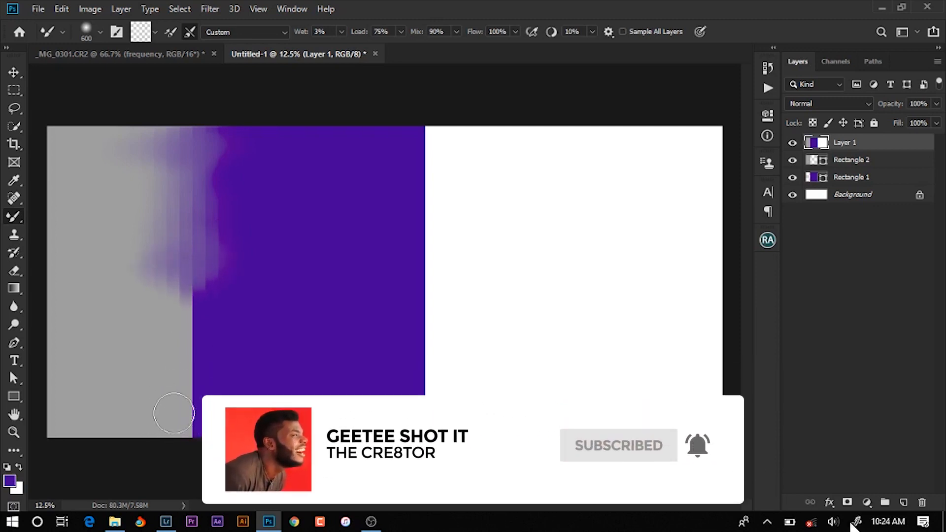
mouse_move(192, 313)
left_mouse_down()
mouse_move(199, 269)
mouse_move(262, 165)
left_mouse_up()
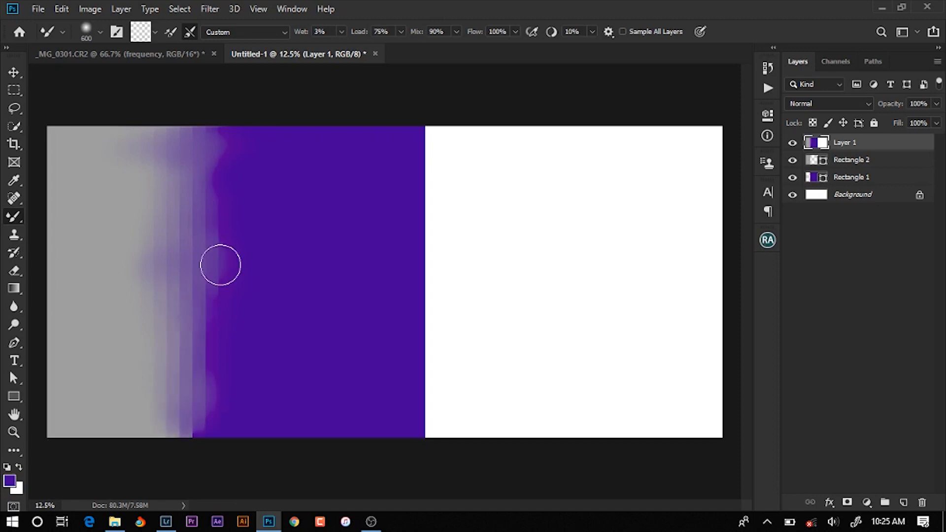
Return to the _MG_0301.CR2 portrait and compare the face with the frequency group hidden and shown
left_click(143, 54)
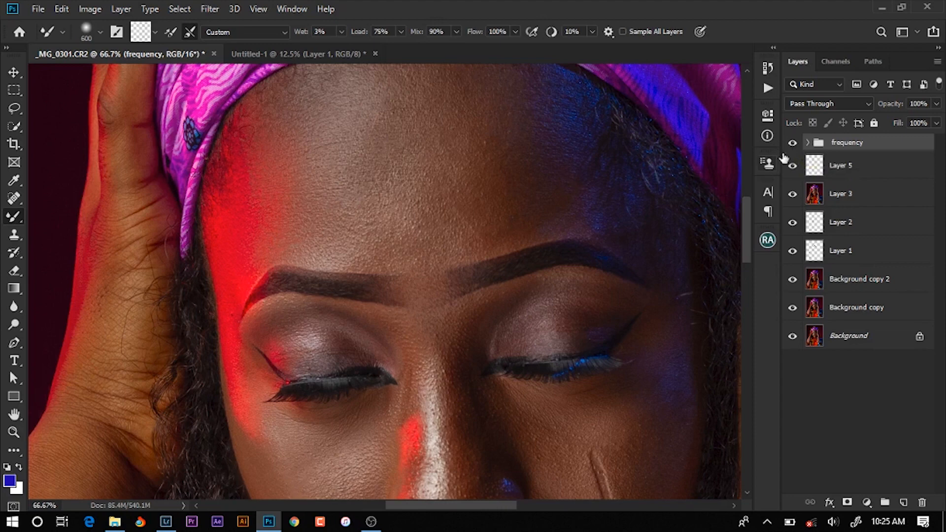
left_click(794, 144)
left_click(793, 144)
left_click(792, 145)
left_click(793, 144)
left_click(792, 144)
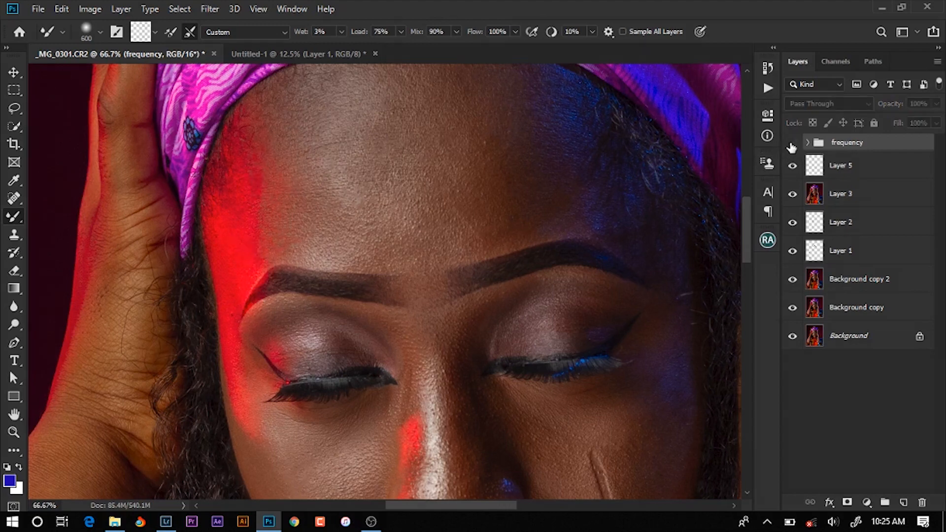
left_click(793, 144)
left_click(792, 144)
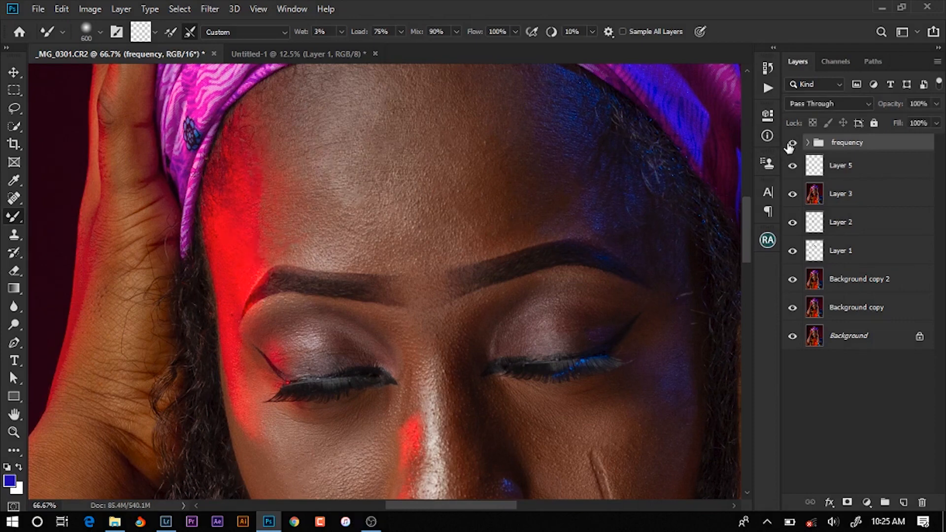
Expand the frequency group and smooth the forehead tone transitions on the color low layer with a 125 px Mixer Brush
left_click(809, 143)
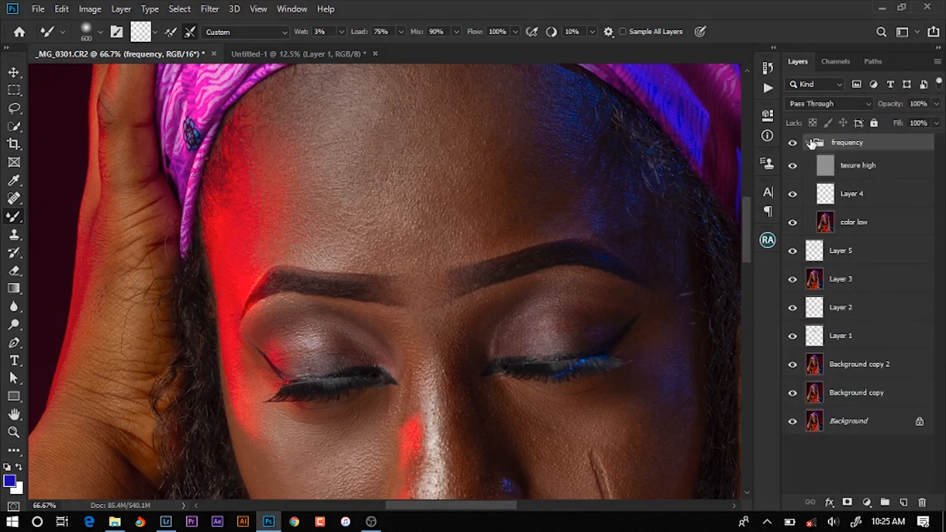
left_click(830, 194)
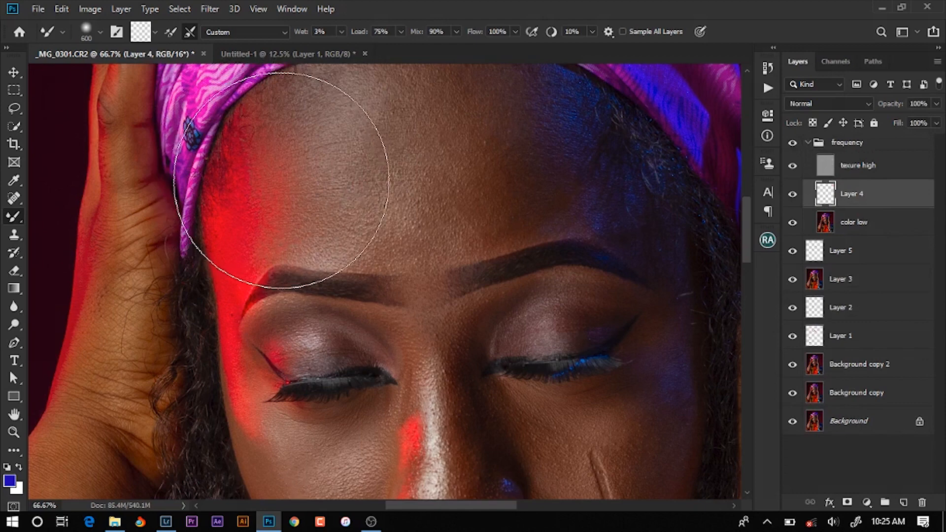
key("bracketleft")
key("bracketleft")
key("bracketleft")
key("bracketleft")
key("bracketleft")
key("bracketleft")
key("bracketleft")
key("bracketleft")
key("bracketleft")
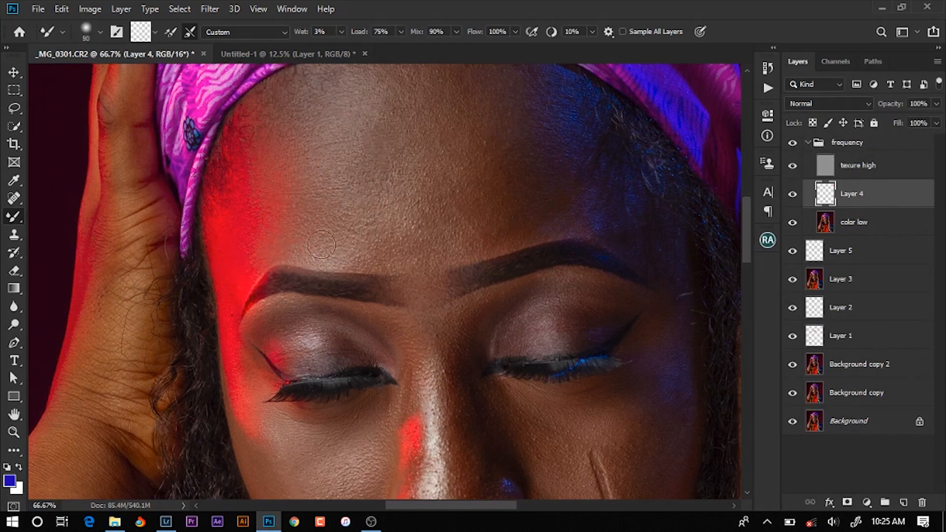
left_click(854, 224)
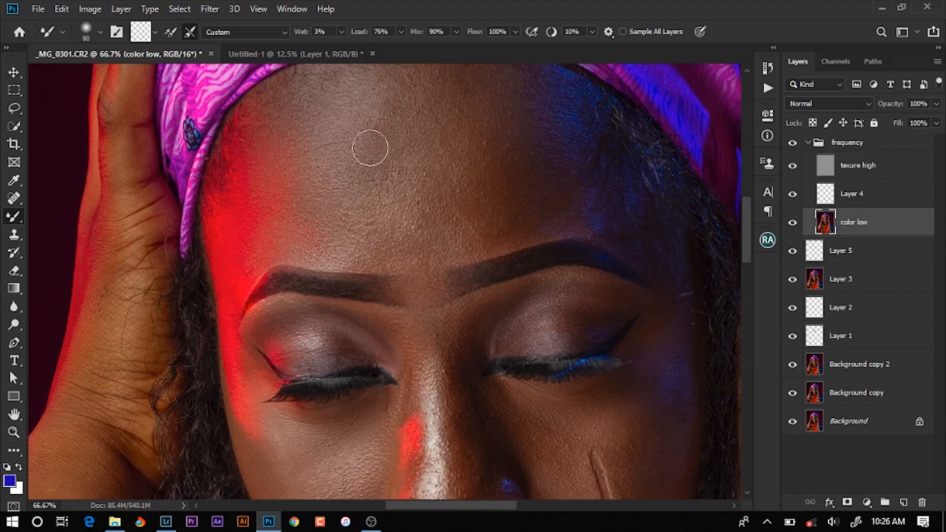
key("bracketright")
key("bracketright")
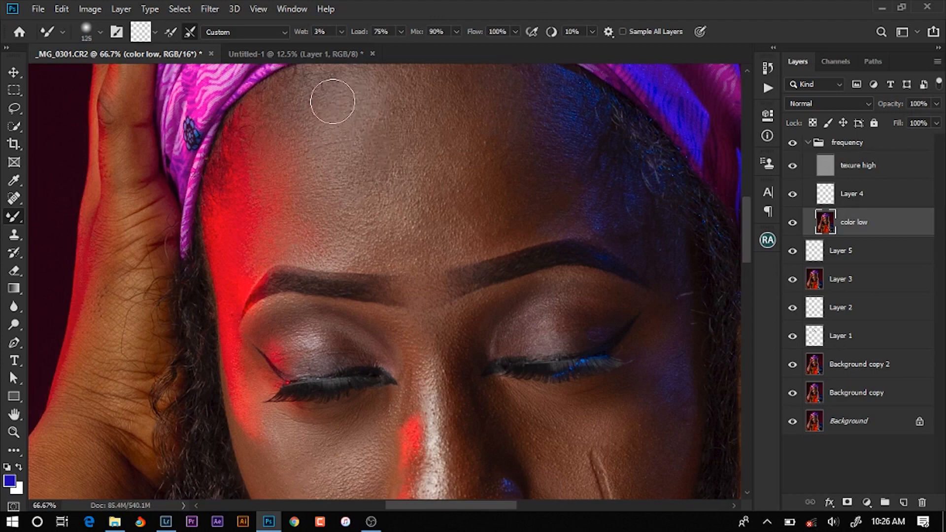
left_click_drag(300, 118, 284, 146)
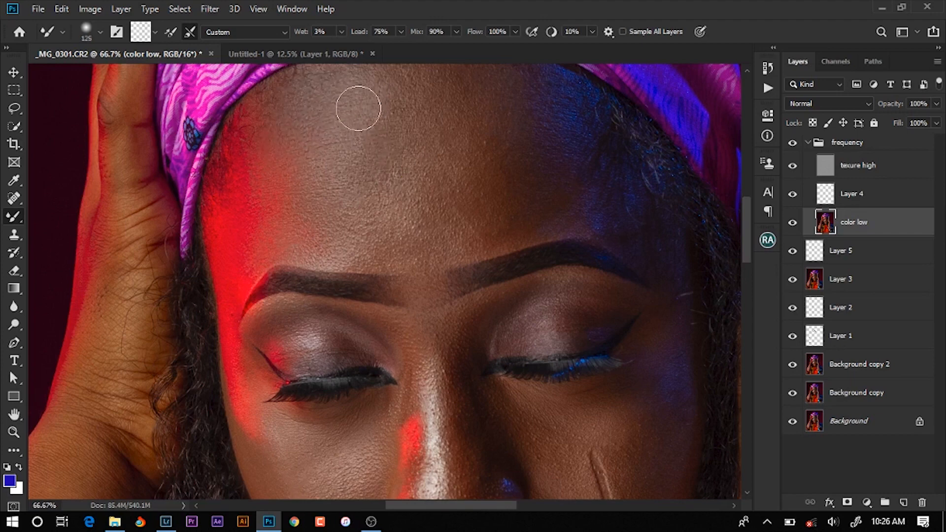
mouse_move(359, 108)
left_mouse_down()
mouse_move(393, 86)
mouse_move(368, 86)
mouse_move(375, 112)
mouse_move(347, 128)
mouse_move(368, 131)
mouse_move(354, 121)
mouse_move(362, 159)
mouse_move(334, 139)
mouse_move(318, 142)
mouse_move(297, 166)
mouse_move(332, 200)
mouse_move(365, 162)
mouse_move(363, 236)
mouse_move(298, 238)
mouse_move(342, 250)
mouse_move(271, 247)
mouse_move(373, 245)
mouse_move(353, 232)
mouse_move(389, 201)
mouse_move(358, 165)
mouse_move(403, 112)
mouse_move(392, 93)
mouse_move(459, 93)
mouse_move(407, 90)
mouse_move(431, 113)
mouse_move(370, 162)
mouse_move(405, 201)
mouse_move(357, 186)
mouse_move(373, 130)
mouse_move(401, 114)
mouse_move(363, 85)
mouse_move(391, 117)
mouse_move(365, 175)
mouse_move(374, 191)
mouse_move(457, 216)
mouse_move(435, 229)
mouse_move(479, 234)
mouse_move(438, 235)
mouse_move(483, 233)
mouse_move(416, 210)
mouse_move(406, 217)
mouse_move(412, 246)
mouse_move(360, 245)
mouse_move(510, 173)
mouse_move(496, 156)
mouse_move(498, 117)
mouse_move(509, 95)
mouse_move(535, 93)
mouse_move(511, 88)
mouse_move(566, 101)
mouse_move(526, 131)
mouse_move(550, 150)
mouse_move(484, 144)
mouse_move(520, 100)
mouse_move(490, 122)
mouse_move(481, 175)
mouse_move(520, 176)
mouse_move(530, 164)
mouse_move(497, 186)
mouse_move(481, 228)
mouse_move(473, 141)
mouse_move(456, 158)
mouse_move(464, 122)
mouse_move(468, 173)
mouse_move(496, 88)
mouse_move(522, 173)
mouse_move(564, 130)
mouse_move(558, 203)
mouse_move(566, 95)
mouse_move(565, 198)
mouse_move(469, 237)
left_mouse_up()
mouse_move(602, 215)
left_mouse_down()
mouse_move(536, 171)
mouse_move(538, 179)
left_mouse_up()
mouse_move(382, 246)
left_mouse_down()
mouse_move(373, 229)
mouse_move(374, 356)
mouse_move(377, 307)
mouse_move(390, 427)
mouse_move(371, 284)
mouse_move(384, 404)
mouse_move(375, 297)
mouse_move(400, 335)
mouse_move(404, 300)
mouse_move(413, 392)
mouse_move(401, 298)
mouse_move(418, 420)
mouse_move(412, 327)
mouse_move(358, 322)
mouse_move(358, 312)
mouse_move(362, 399)
mouse_move(356, 336)
left_mouse_up()
Smooth the eyelid tones beside the red light on the color low layer with a 90 px Mixer Brush
key("bracketleft")
key("bracketleft")
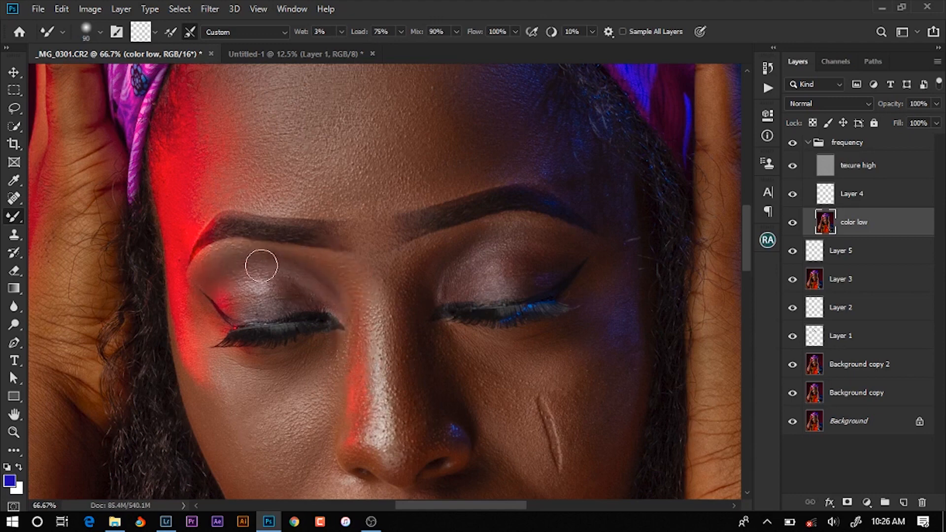
mouse_move(286, 281)
left_mouse_down()
mouse_move(329, 300)
mouse_move(307, 282)
left_mouse_up()
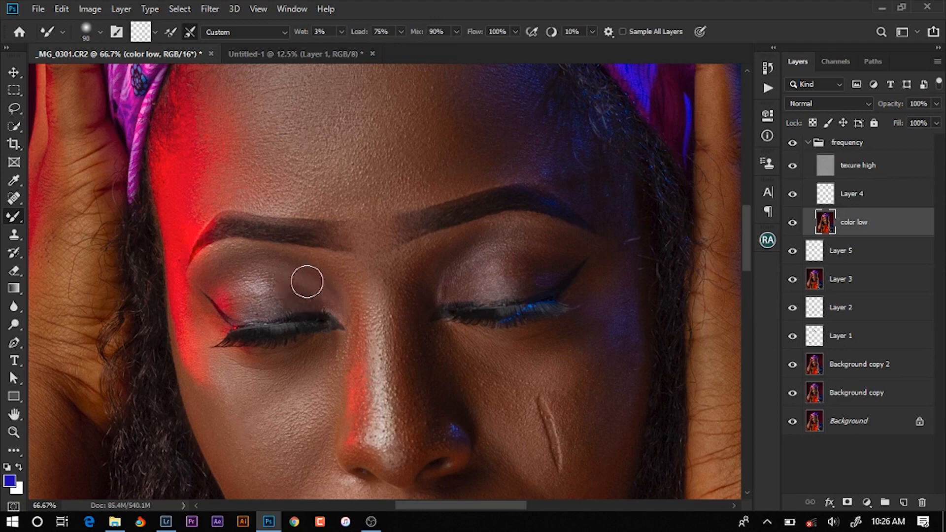
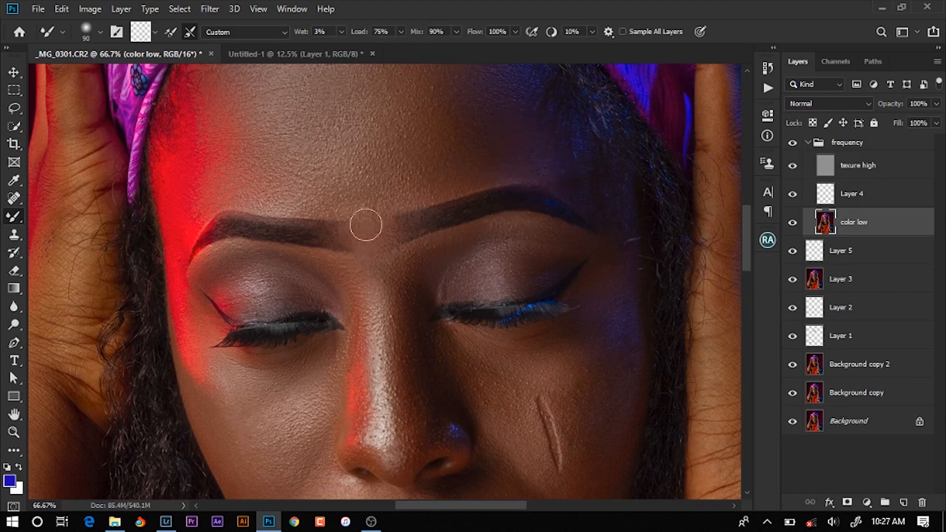
left_click_drag(253, 269, 312, 145)
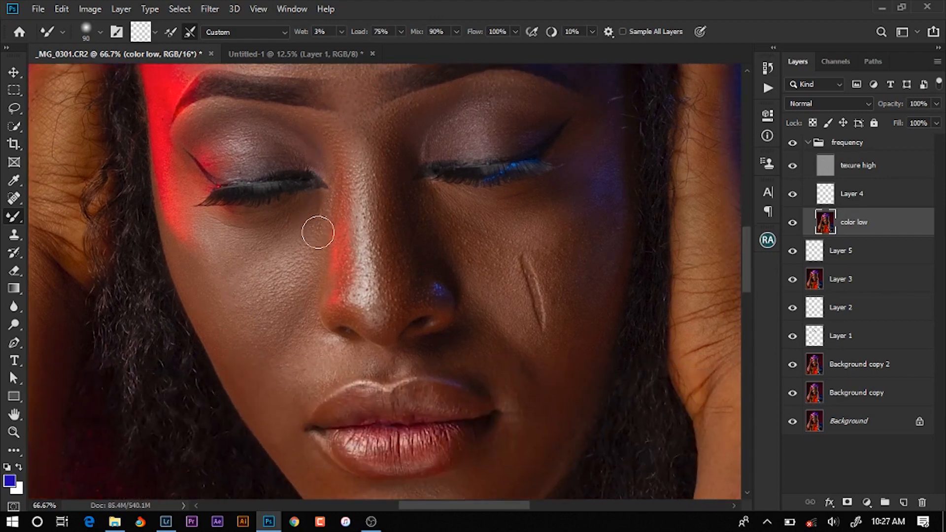
Smooth the cheek, under-eye and nose tone transitions on the color low layer, starting with a 125 px Mixer Brush
key("bracketright")
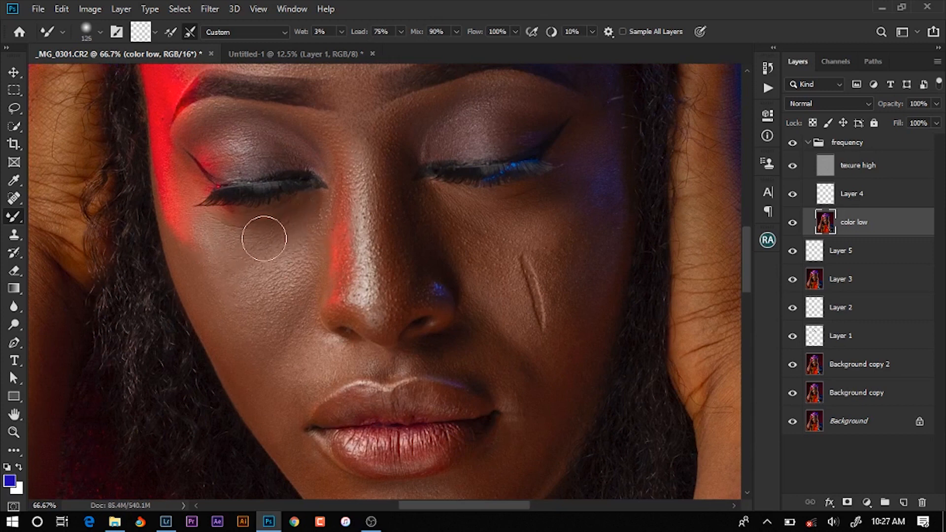
mouse_move(231, 235)
left_mouse_down()
mouse_move(268, 245)
mouse_move(230, 236)
mouse_move(293, 219)
mouse_move(212, 232)
mouse_move(246, 252)
mouse_move(297, 221)
mouse_move(254, 241)
mouse_move(196, 239)
mouse_move(212, 283)
mouse_move(185, 238)
mouse_move(222, 320)
mouse_move(181, 217)
mouse_move(194, 269)
mouse_move(170, 170)
mouse_move(220, 325)
mouse_move(203, 272)
mouse_move(240, 363)
mouse_move(214, 299)
mouse_move(290, 442)
mouse_move(221, 302)
mouse_move(236, 368)
mouse_move(198, 268)
mouse_move(234, 252)
left_mouse_up()
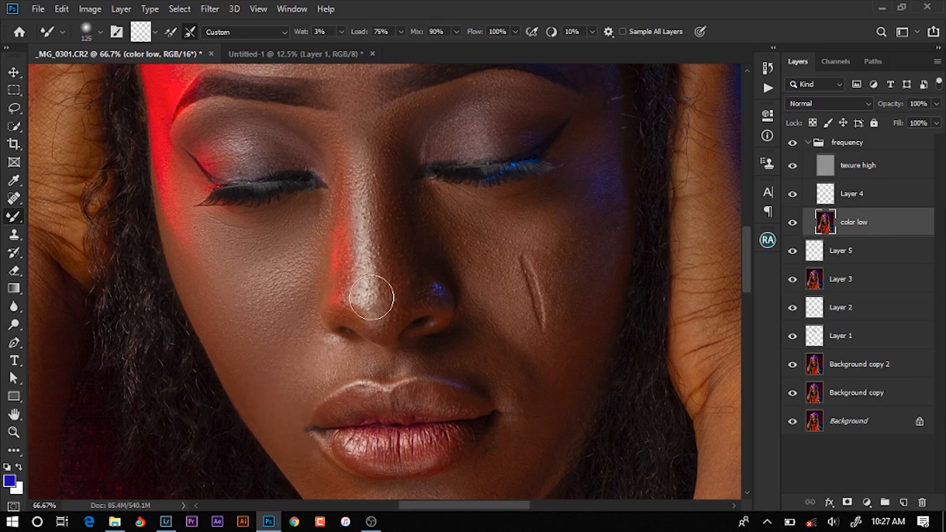
left_click_drag(365, 220, 380, 278)
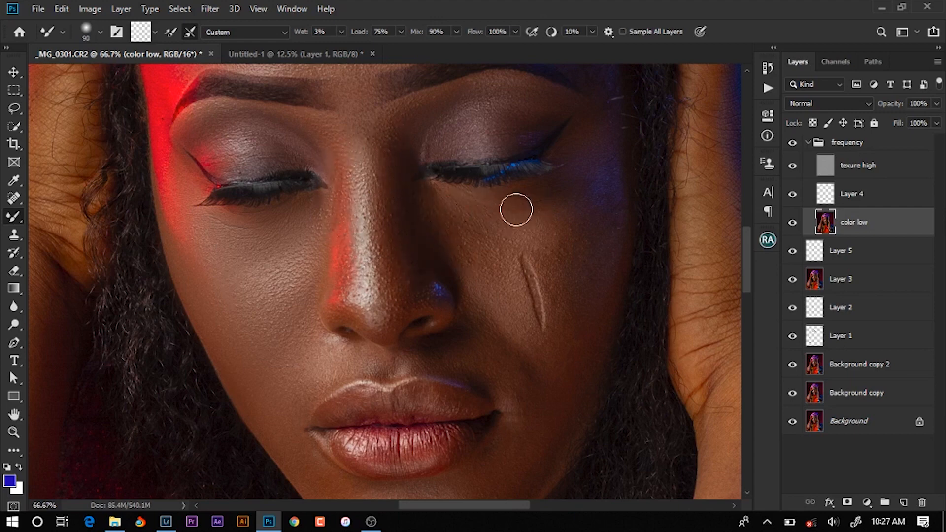
key("bracketright")
key("bracketright")
mouse_move(596, 186)
left_mouse_down()
mouse_move(589, 212)
mouse_move(597, 171)
mouse_move(601, 261)
left_mouse_up()
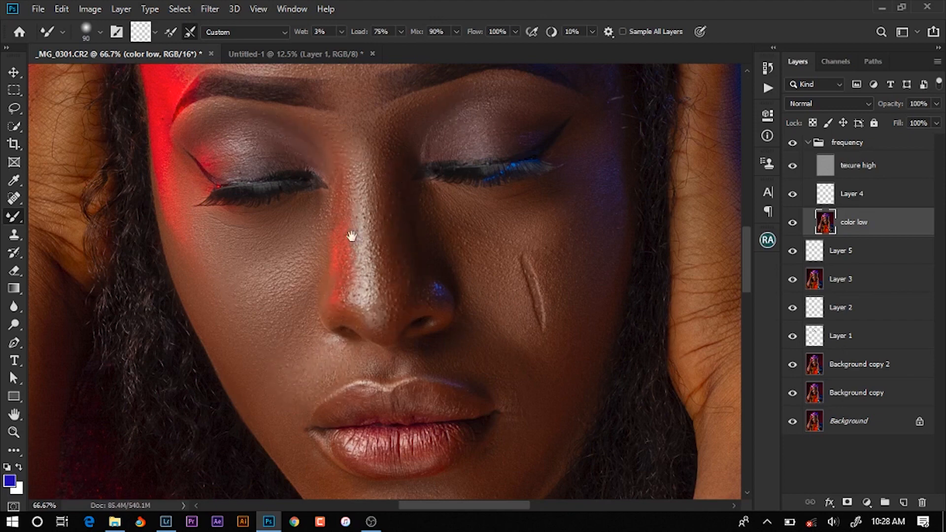
Smooth the tones around the chin and the shadowed mouth corner on the color low layer with a 125 px Mixer Brush
left_click_drag(353, 236, 337, 155)
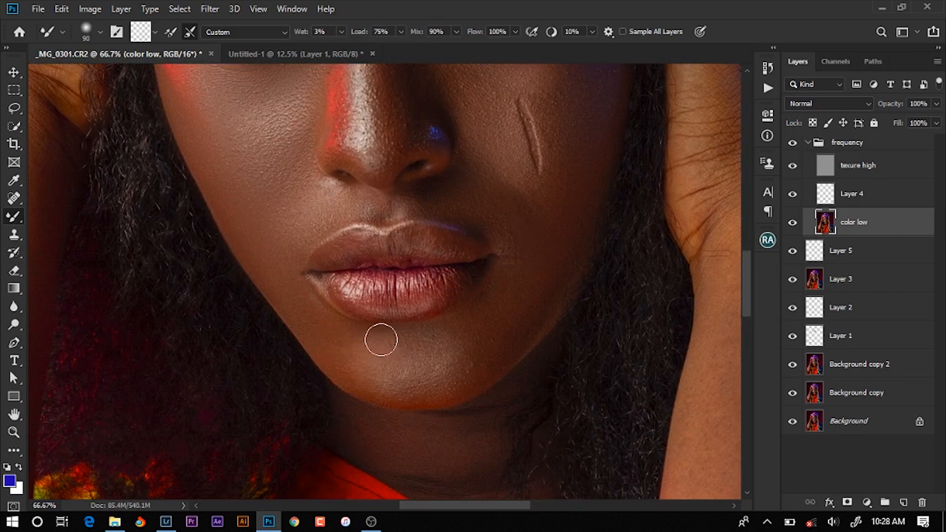
key("bracketright")
key("bracketright")
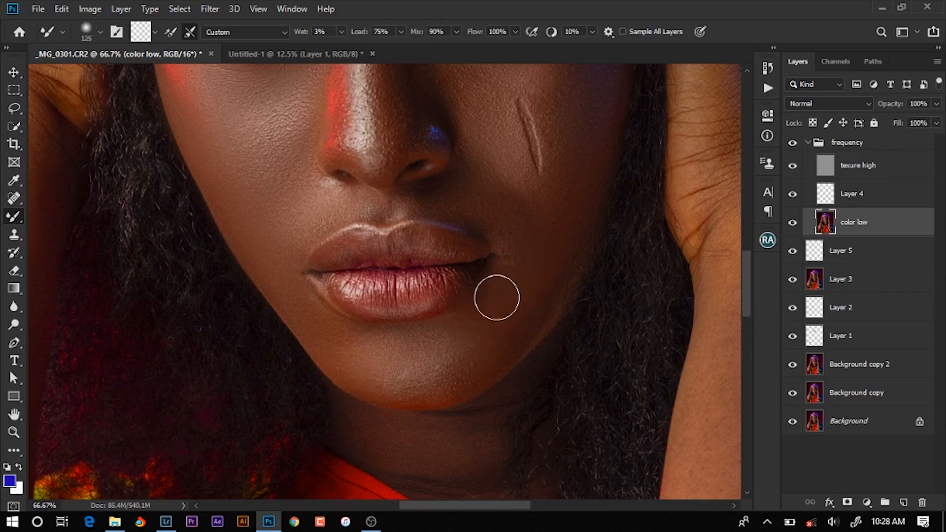
left_click_drag(541, 243, 516, 299)
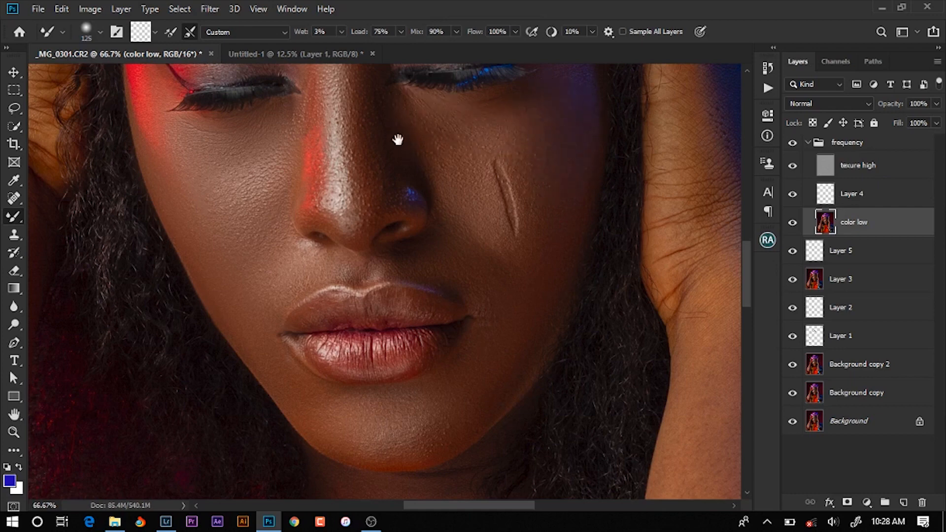
Smooth the transition between warm skin and blue light on the raised hand and wrist on the color low layer
left_click_drag(399, 139, 400, 215)
scroll(360, 197, "down", 8)
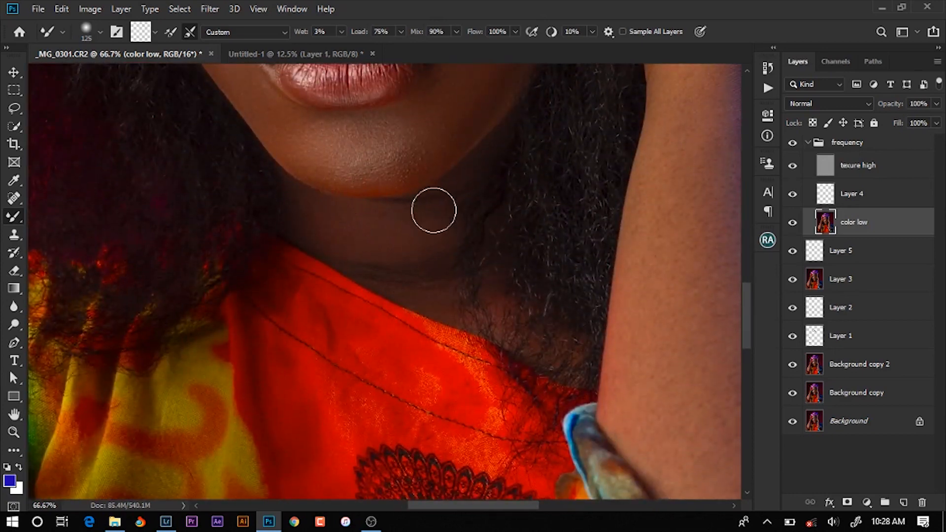
mouse_move(541, 185)
left_mouse_down()
mouse_move(368, 372)
mouse_move(349, 431)
left_mouse_up()
left_click_drag(496, 165, 453, 283)
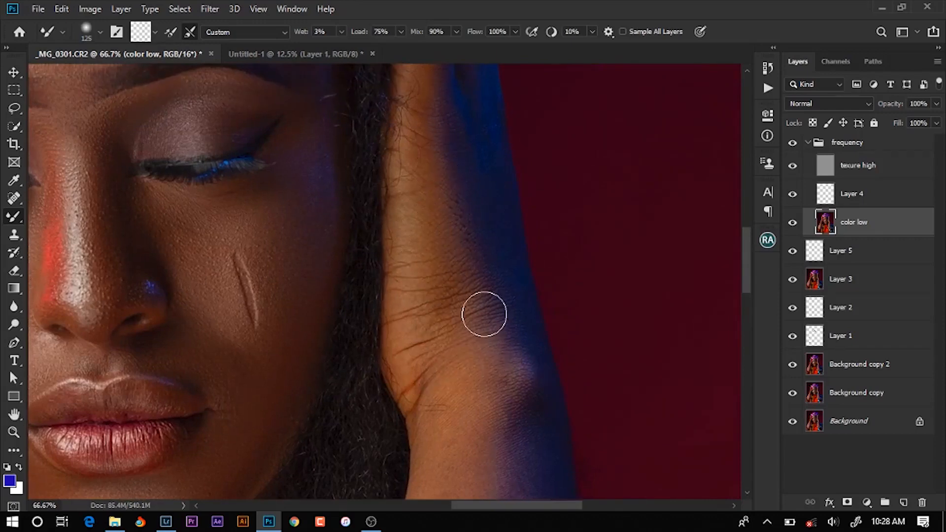
key("ctrl+minus")
key("ctrl+minus")
key("ctrl+minus")
key("ctrl+minus")
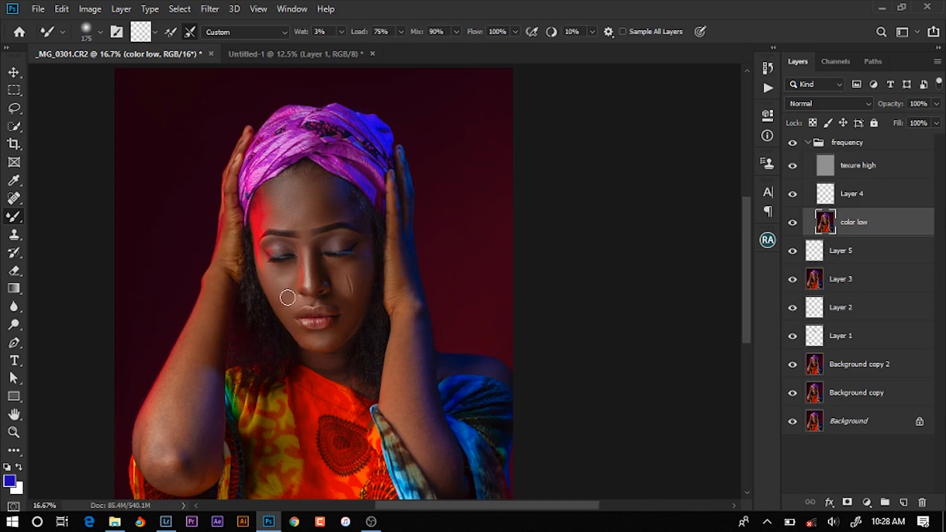
Touch up the red-lit edge of the cheek, and compare the retouched portrait with the original Background layer alone
key("ctrl+plus")
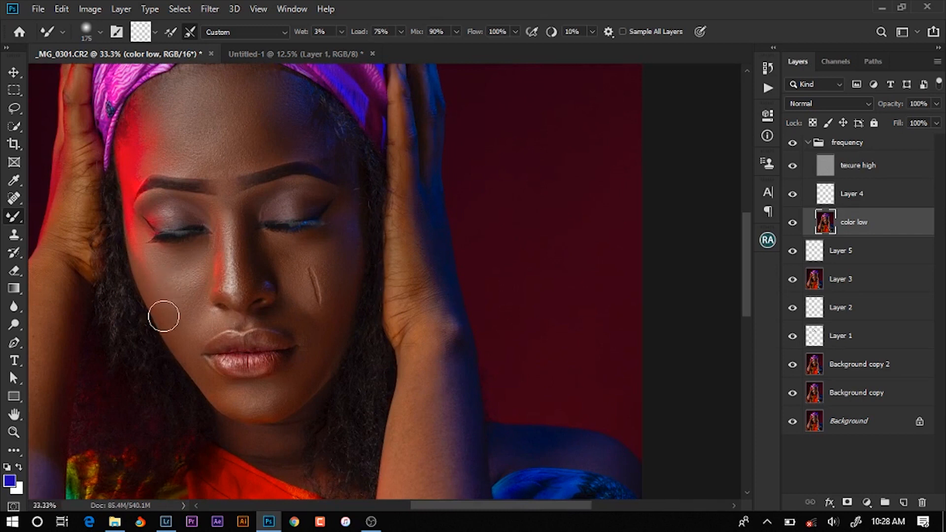
left_click_drag(152, 273, 150, 272)
left_click(793, 423, "alt")
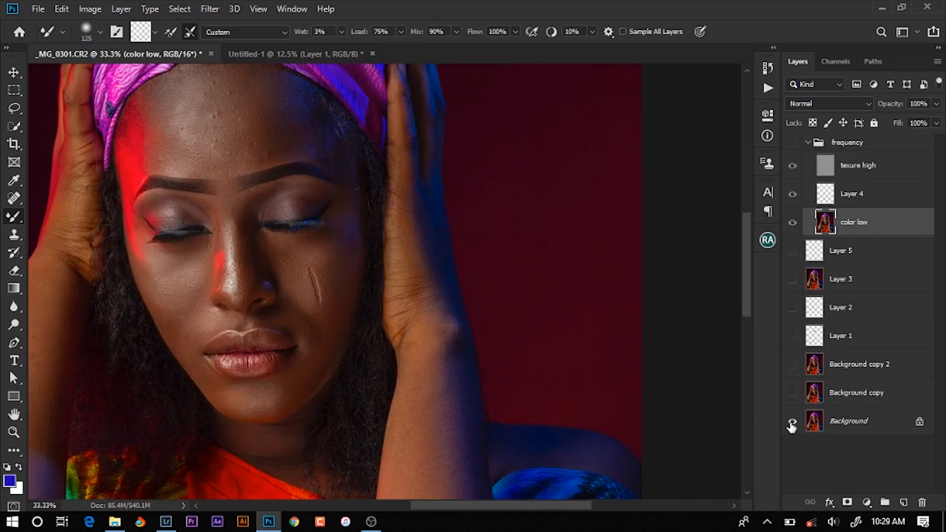
left_click(792, 422, "alt")
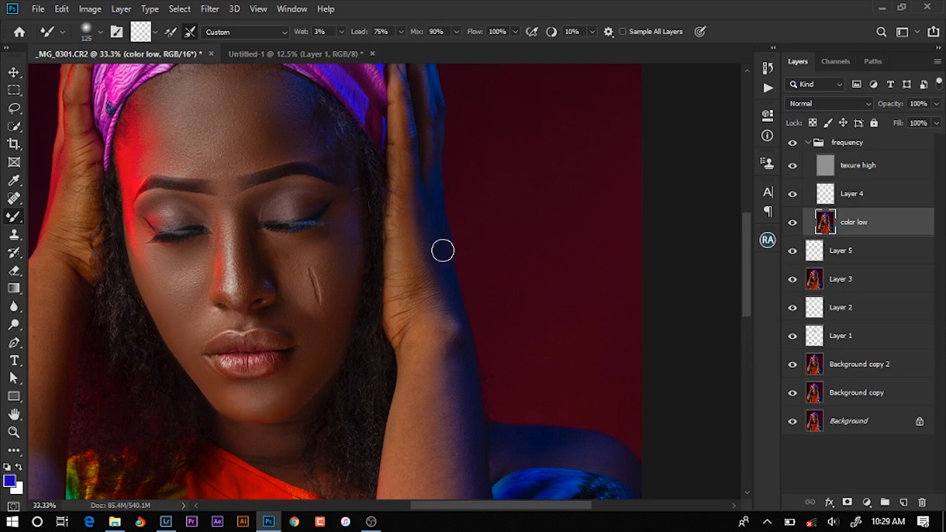
Smooth the tone transitions on both forearms and the elbow on the color low layer with a 250 px Mixer Brush
key("ctrl+minus")
key("ctrl+minus")
key("ctrl+minus")
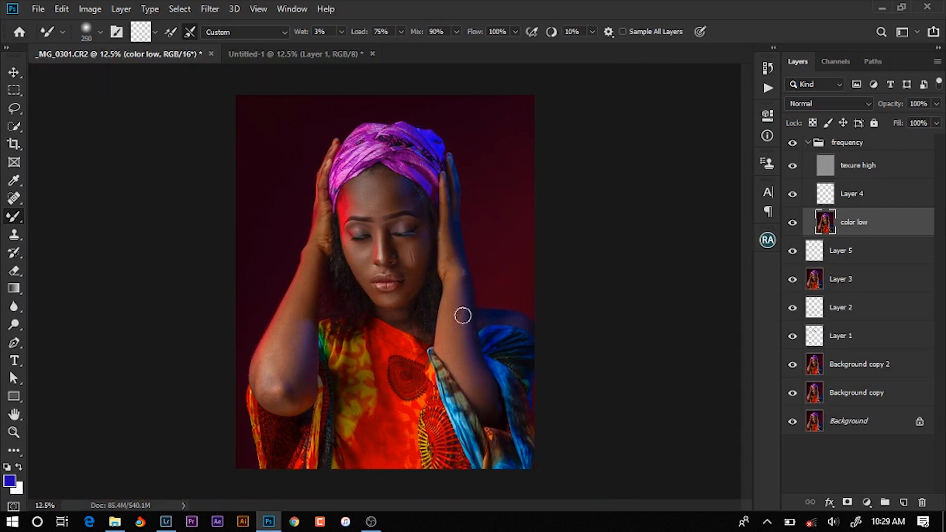
key("bracketright")
key("bracketright")
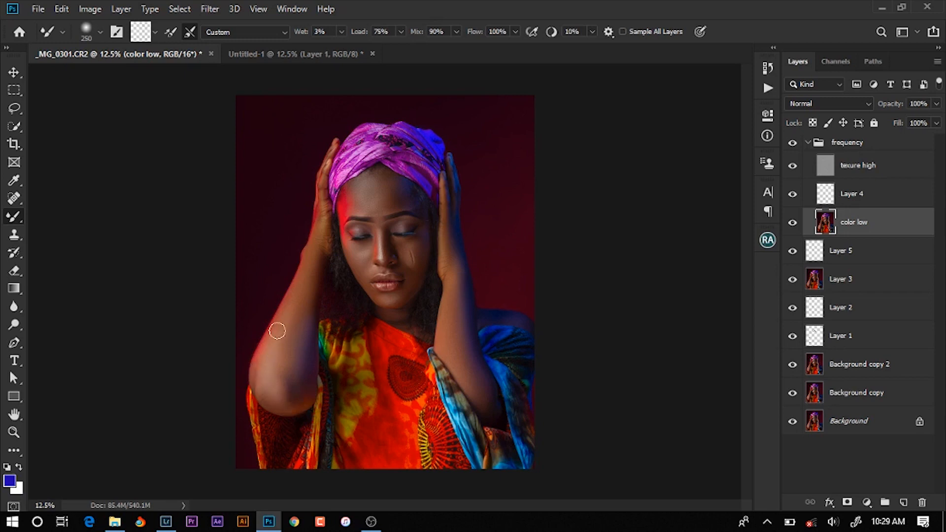
left_click(456, 241, "ctrl")
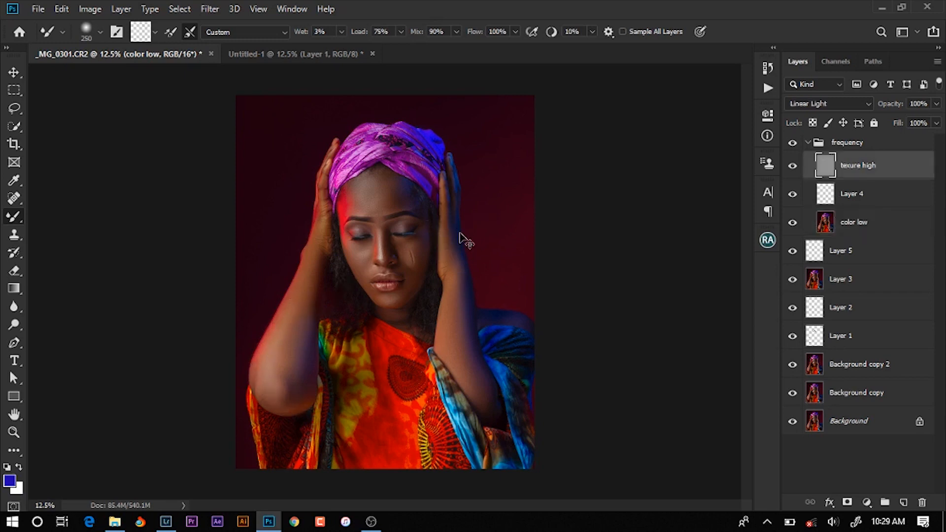
key("ctrl+plus")
key("ctrl+plus")
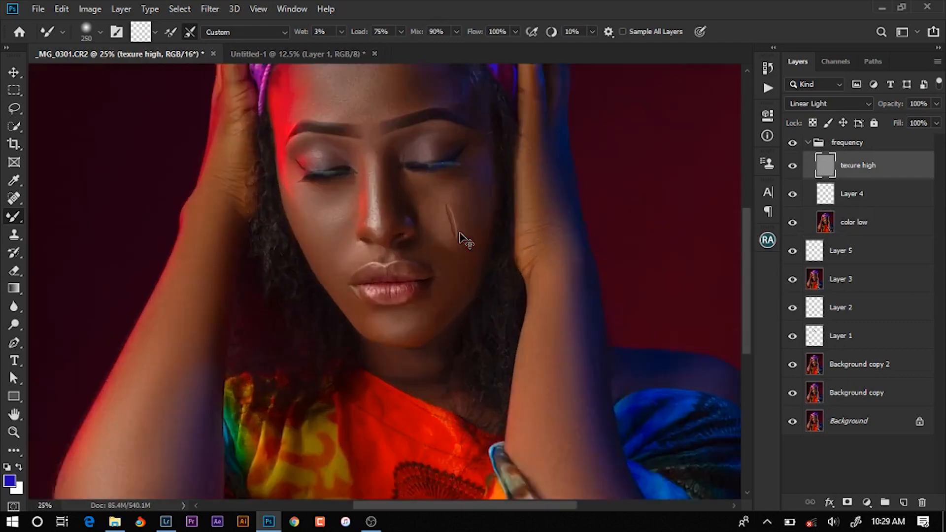
left_click_drag(419, 189, 399, 256)
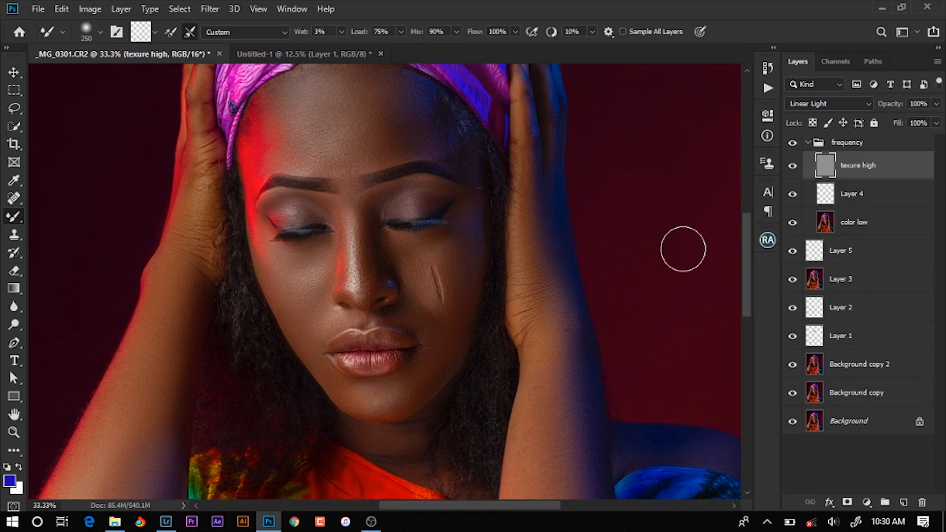
left_click(824, 219)
Compare the portrait at several magnifications with the frequency group hidden and shown, leaving the group visible
left_click_drag(455, 229, 499, 290)
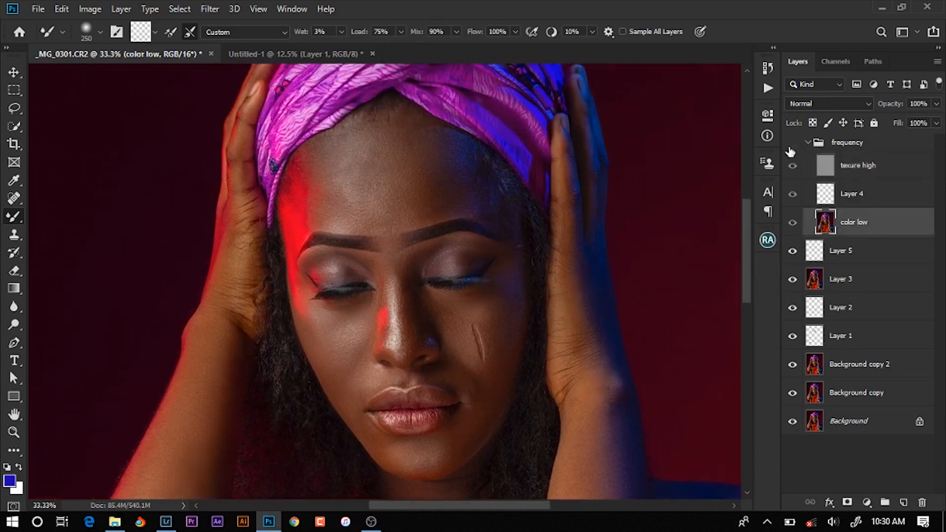
key("ctrl+minus")
key("ctrl+minus")
key("ctrl+minus")
key("ctrl+minus")
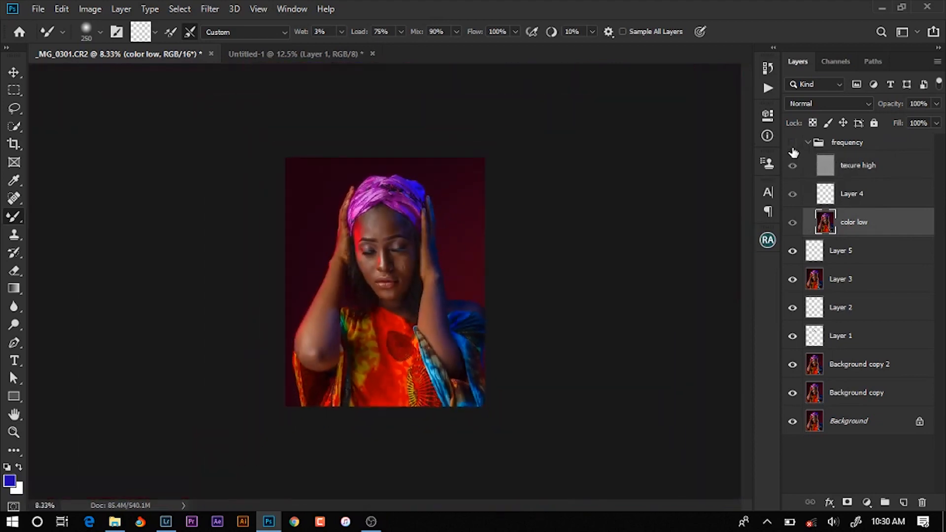
key("ctrl+plus")
key("ctrl+plus")
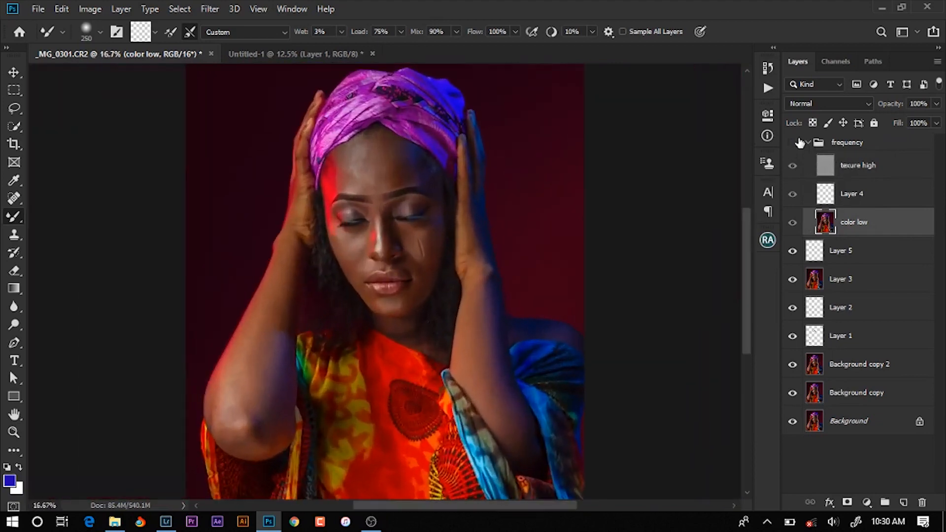
left_click(792, 143)
left_click(793, 144)
left_click(793, 143)
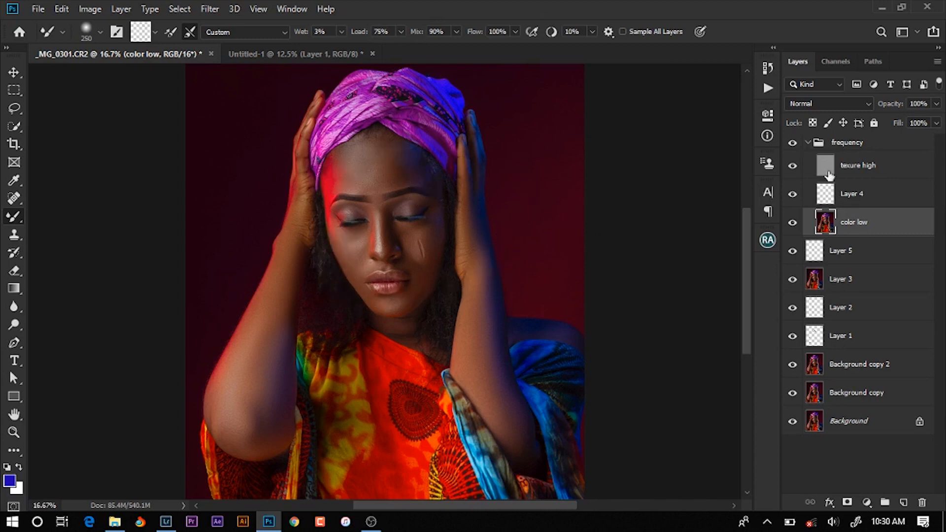
Compare the retouched portrait with the frequency group hidden and with only the Background layer shown, and collapse the frequency group
key("bracketleft")
left_click(792, 144)
left_click(792, 144)
left_click(792, 144)
key("ctrl+minus")
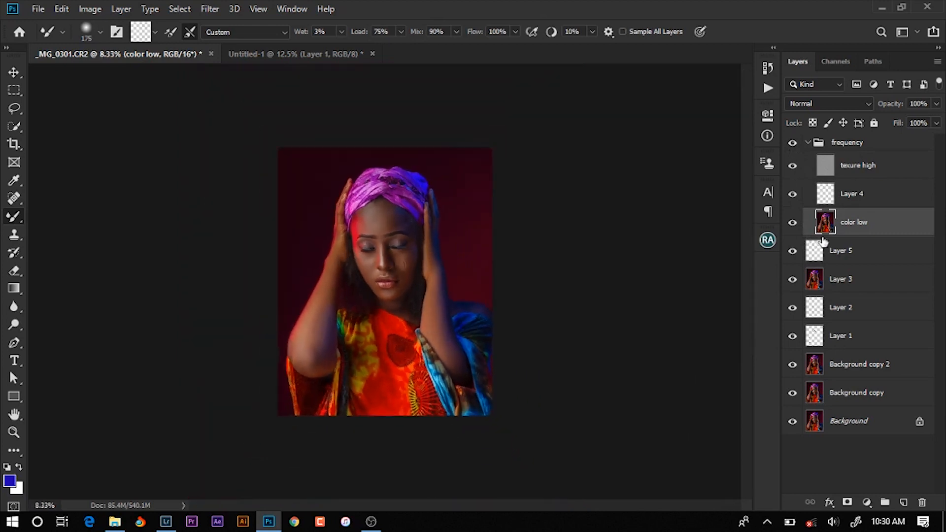
left_click(792, 423, "alt")
left_click(793, 422, "alt")
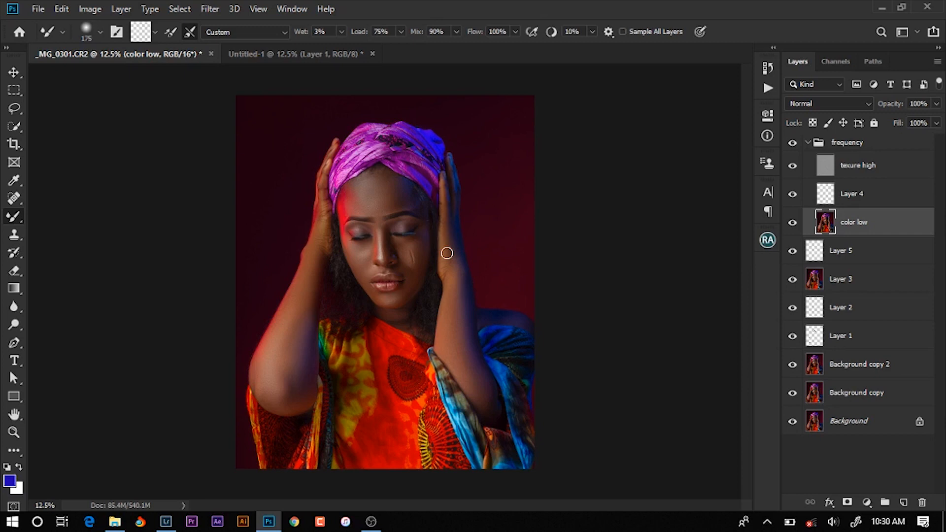
key("ctrl+plus")
left_click(851, 148)
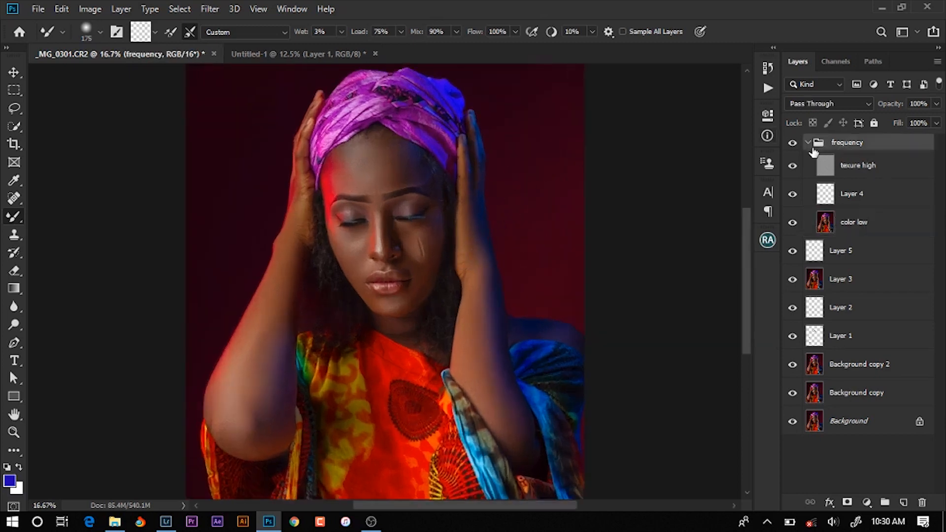
left_click(808, 143)
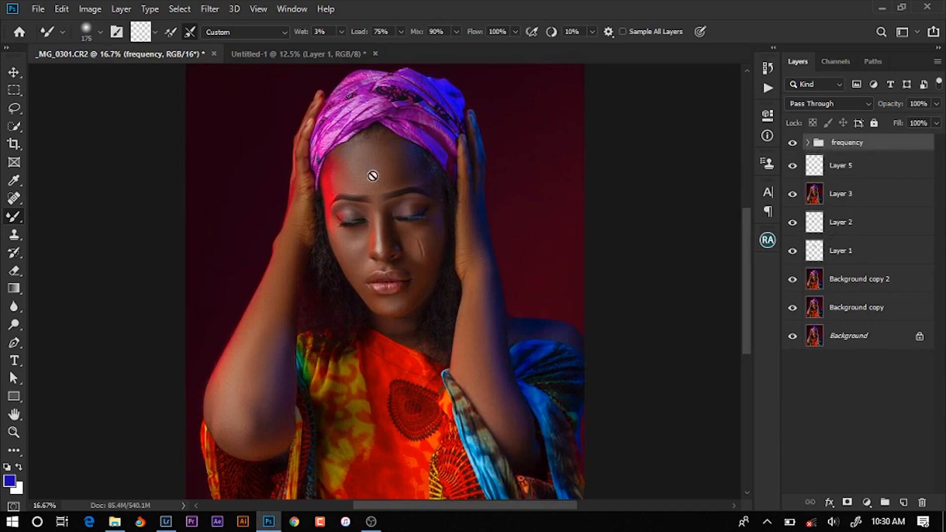
Expand the frequency group, select its texure high layer, and switch to the Clone Stamp tool for work around the mouth
key("ctrl+plus")
key("ctrl+plus")
key("ctrl+plus")
key("ctrl+plus")
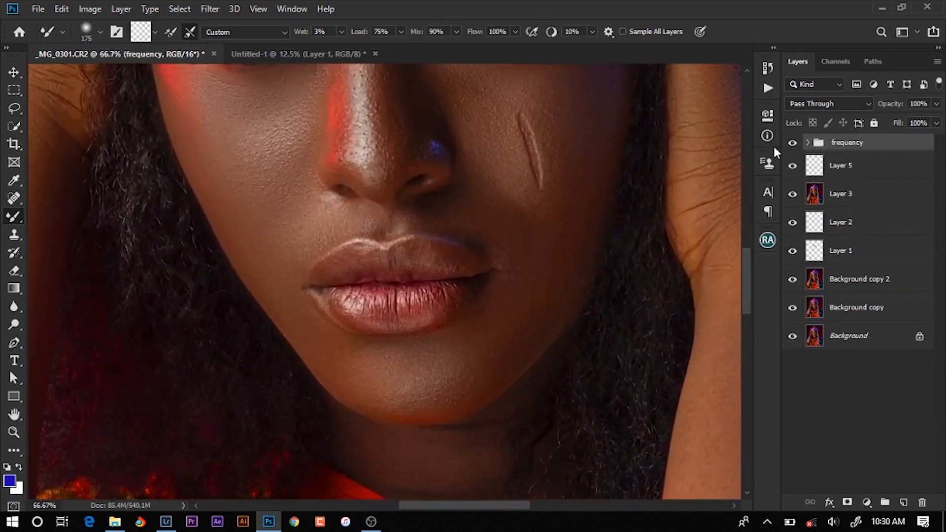
left_click(807, 143)
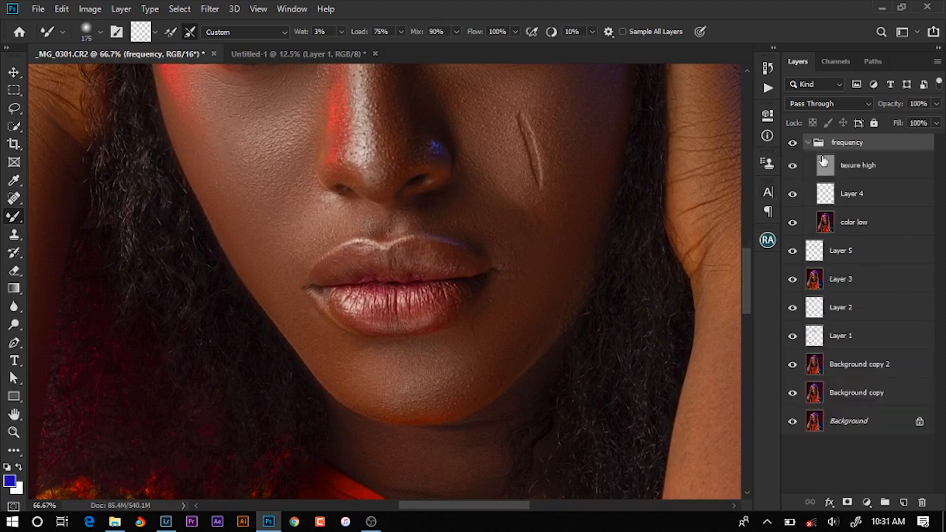
left_click(832, 170)
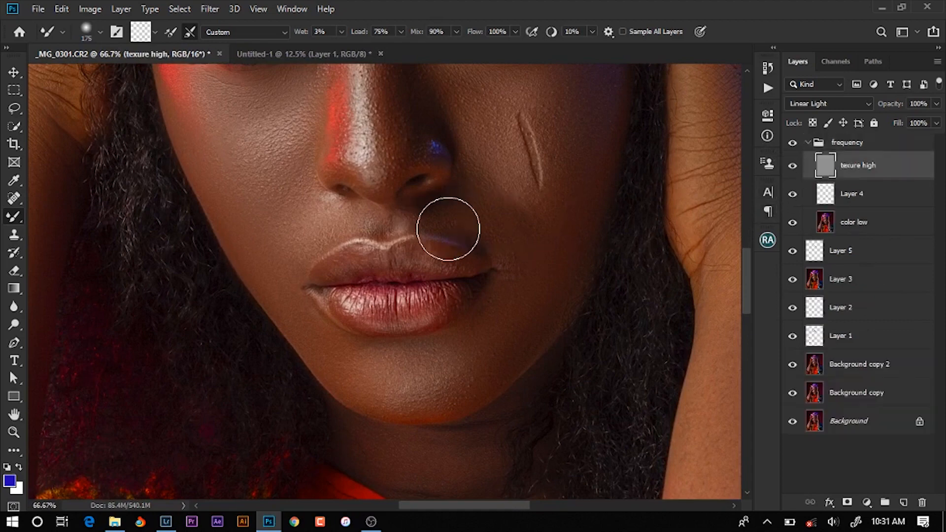
scroll(458, 230, "up", 4)
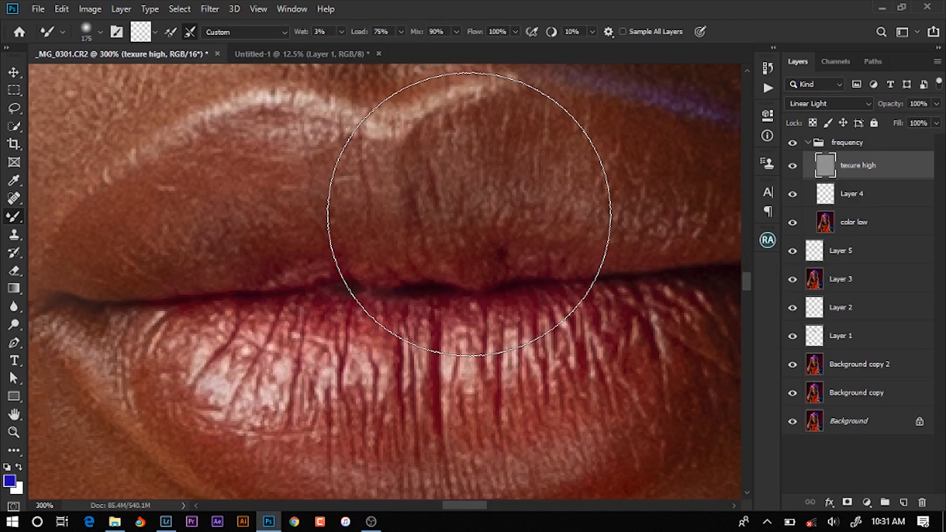
scroll(469, 214, "down", 4)
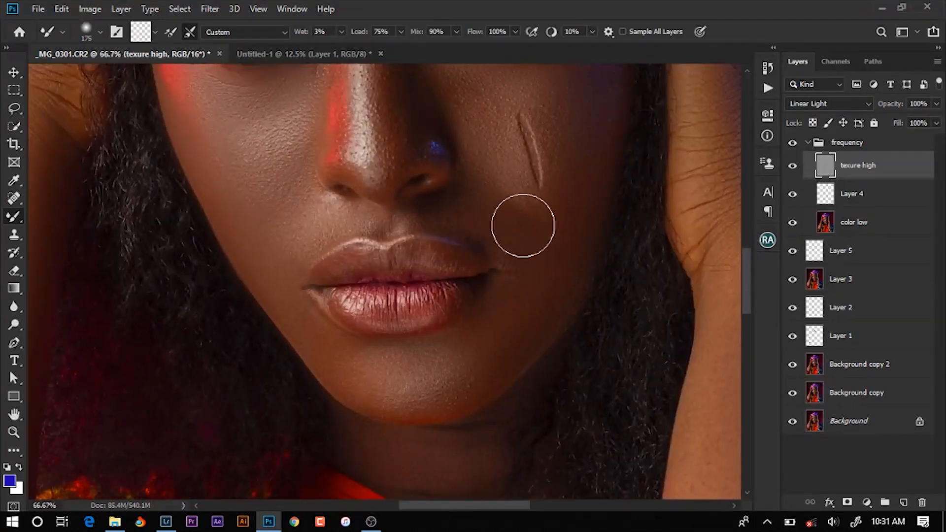
left_click_drag(523, 225, 457, 247)
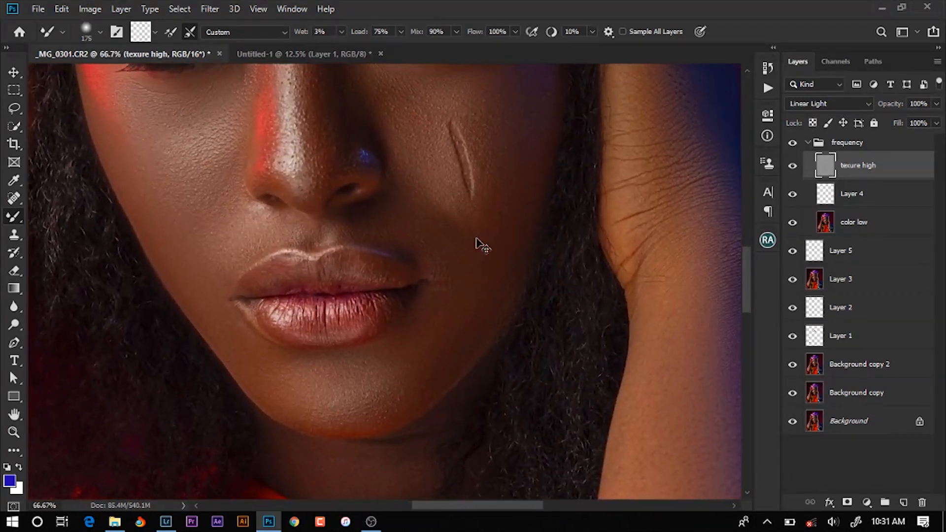
key("ctrl+1")
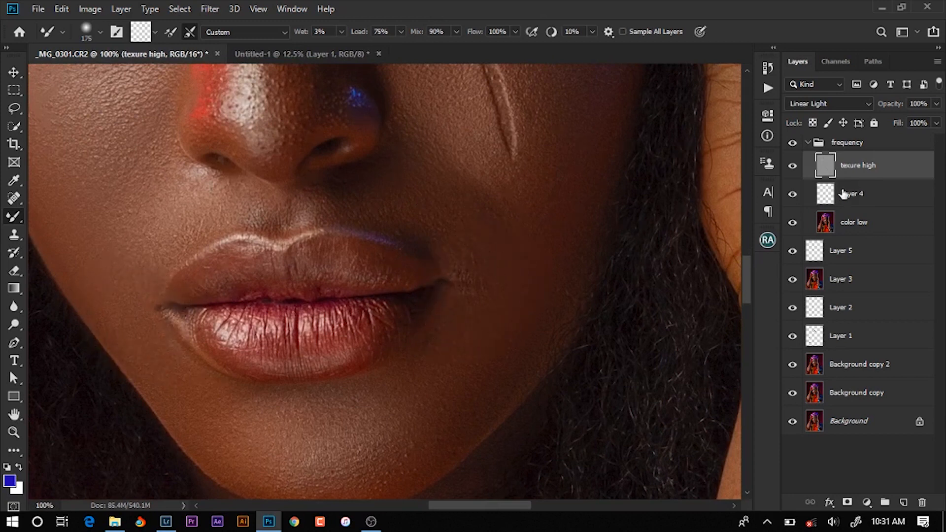
left_click(15, 235)
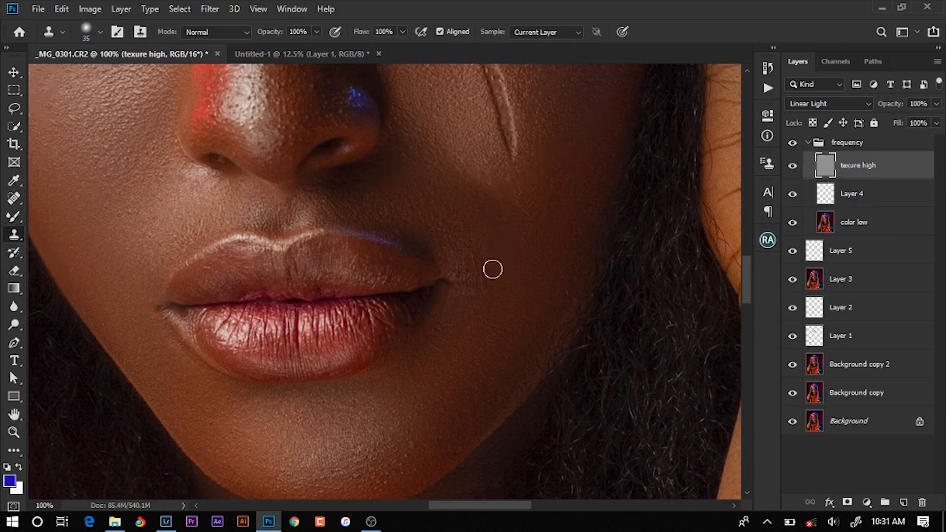
Clone clean skin texture over the fine lines beside the mouth corner on the shadowed side of the face
left_click(456, 314, "alt")
mouse_move(477, 296)
left_mouse_down()
mouse_move(479, 279)
mouse_move(461, 287)
mouse_move(476, 261)
mouse_move(455, 250)
mouse_move(459, 278)
mouse_move(487, 268)
left_mouse_up()
left_click(472, 309, "alt")
left_click(507, 259, "alt")
left_click(479, 250, "alt")
left_click(496, 270, "alt")
left_click(513, 253, "alt")
Clone clean skin texture around the mouth corner on the brighter side of the face and touch up the opposite corner
mouse_move(291, 337)
left_mouse_down()
mouse_move(333, 350)
mouse_move(417, 336)
left_mouse_up()
left_click(257, 283, "alt")
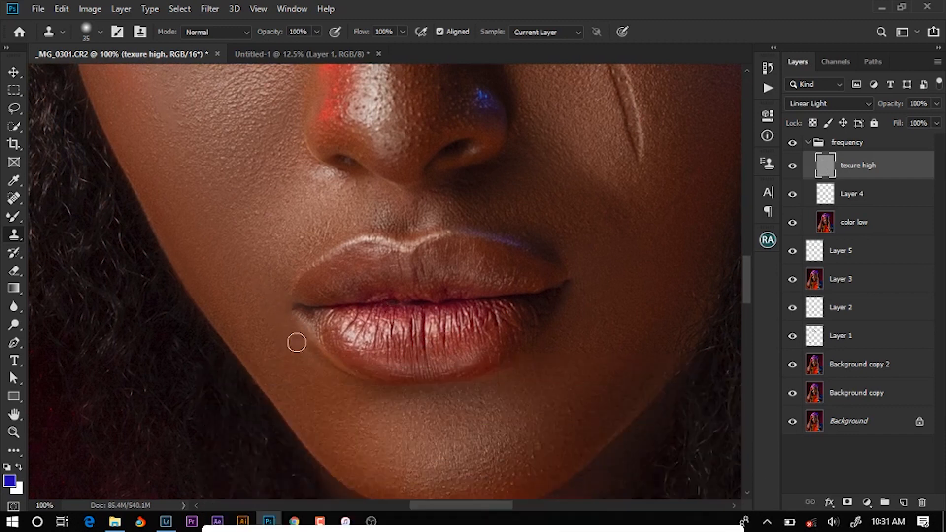
left_click(279, 323, "alt")
left_click_drag(278, 295, 279, 289)
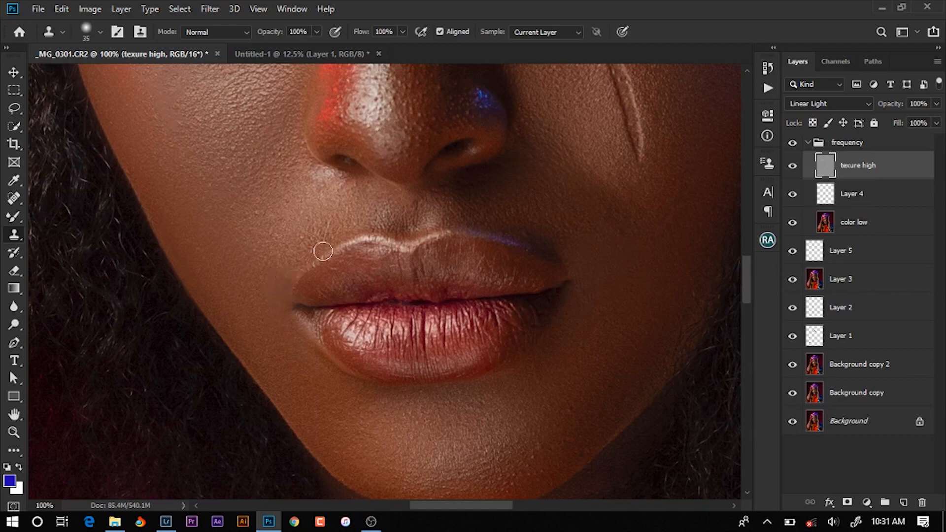
left_click(593, 256, "alt")
mouse_move(557, 266)
left_mouse_down()
mouse_move(557, 250)
mouse_move(600, 279)
left_mouse_up()
Examine the retouched mouth from afar and up close, comparing it with the frequency group hidden and shown
key("ctrl+minus")
key("ctrl+minus")
key("ctrl+minus")
key("ctrl+minus")
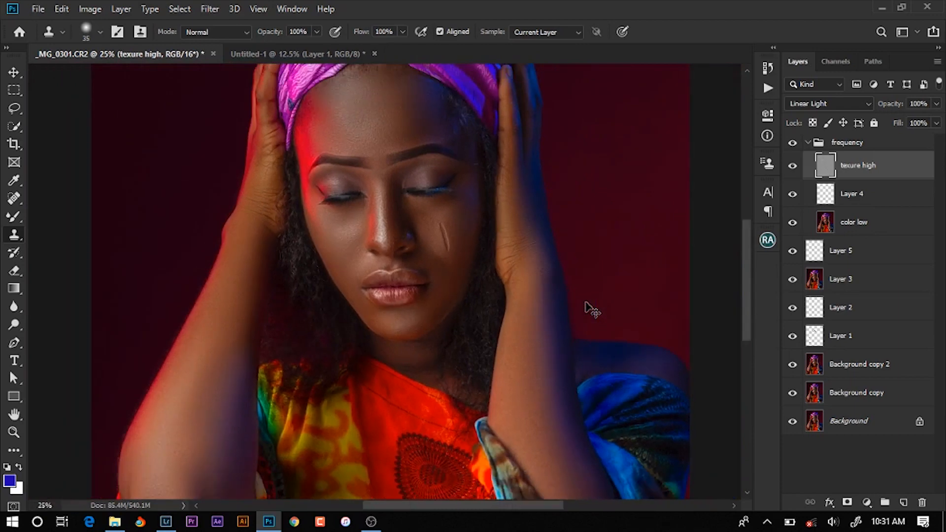
key("ctrl+plus")
key("ctrl+plus")
key("ctrl+plus")
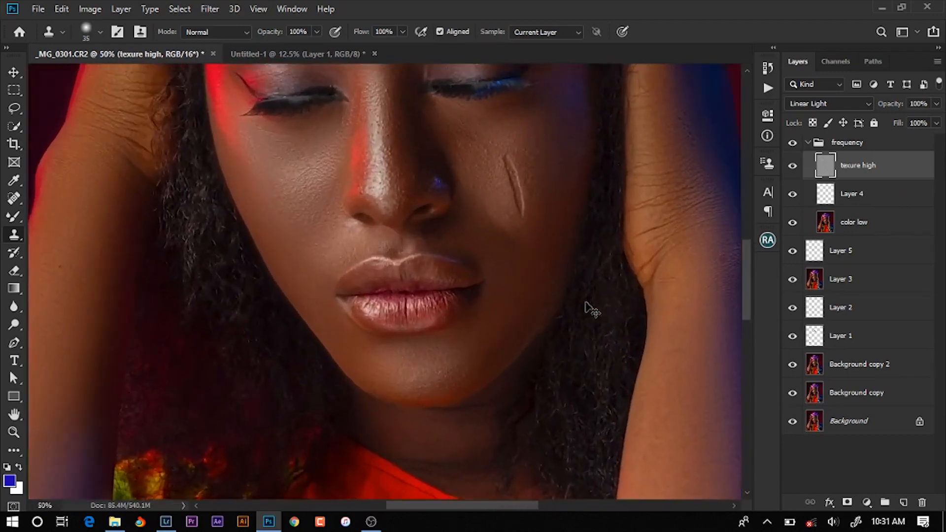
key("ctrl+plus")
key("ctrl+plus")
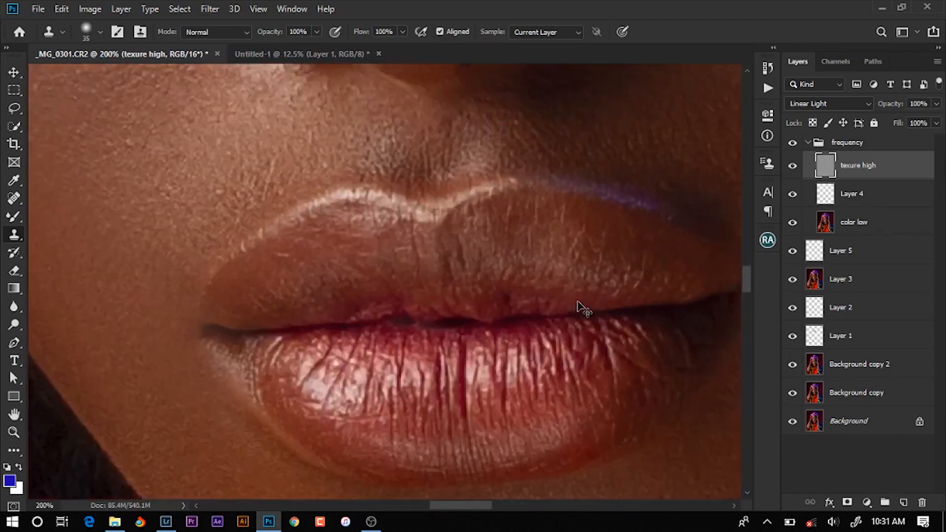
key("ctrl+minus")
key("ctrl+plus")
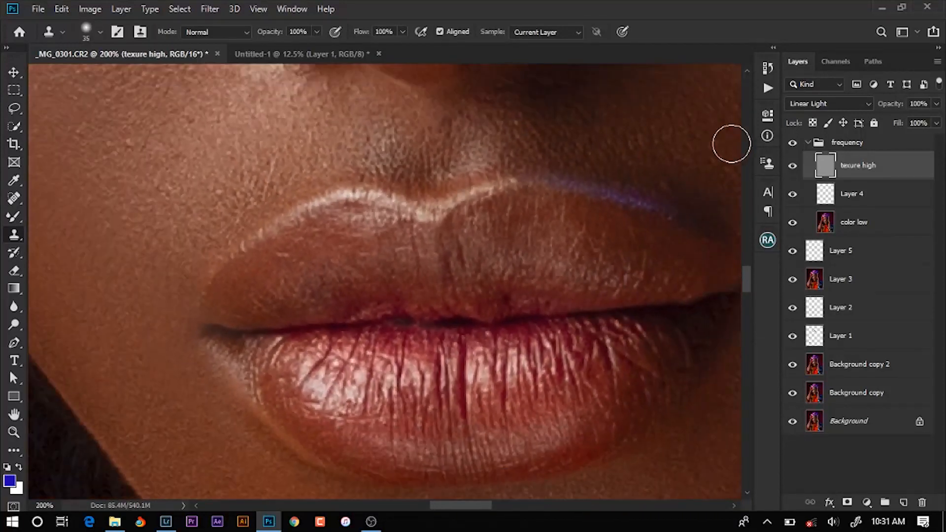
left_click_drag(793, 143, 790, 143)
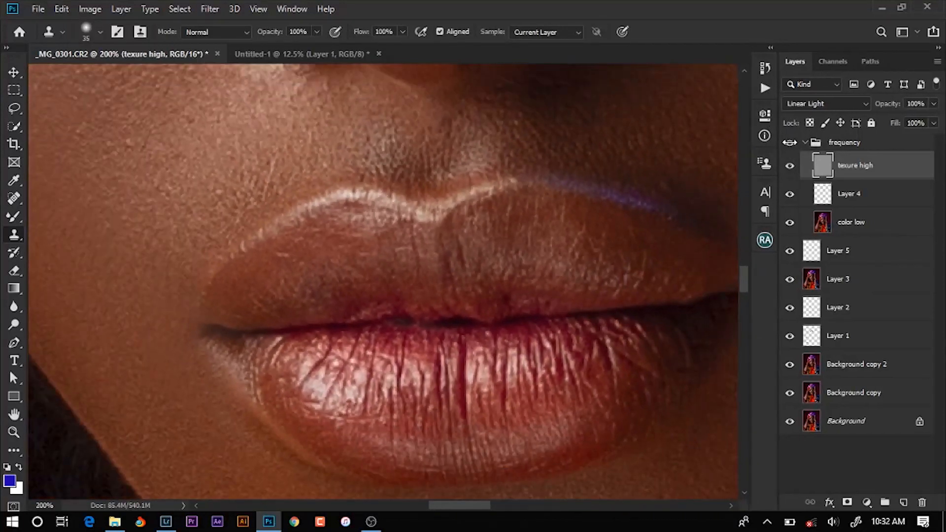
left_click(790, 144)
left_click(791, 145)
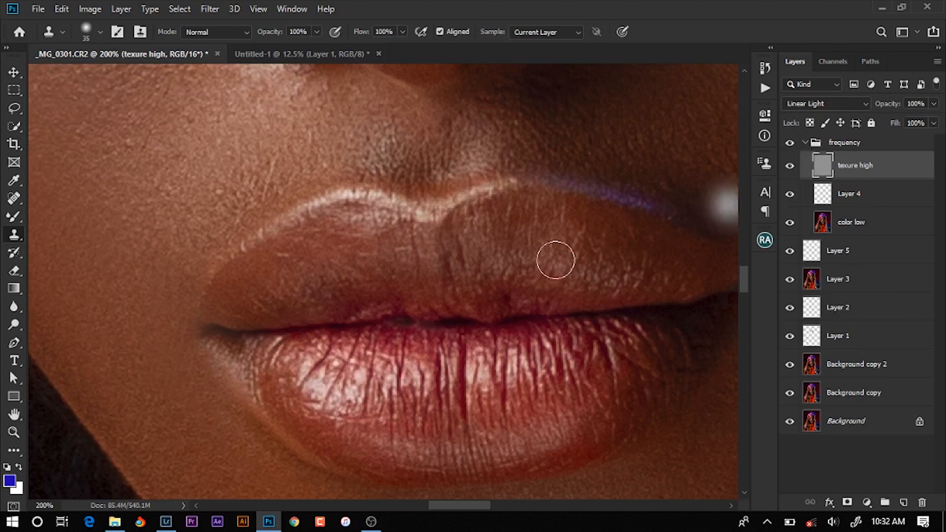
Add a layer mask to the texure high layer and switch to the Brush tool
left_click(244, 332)
key("ctrl+z")
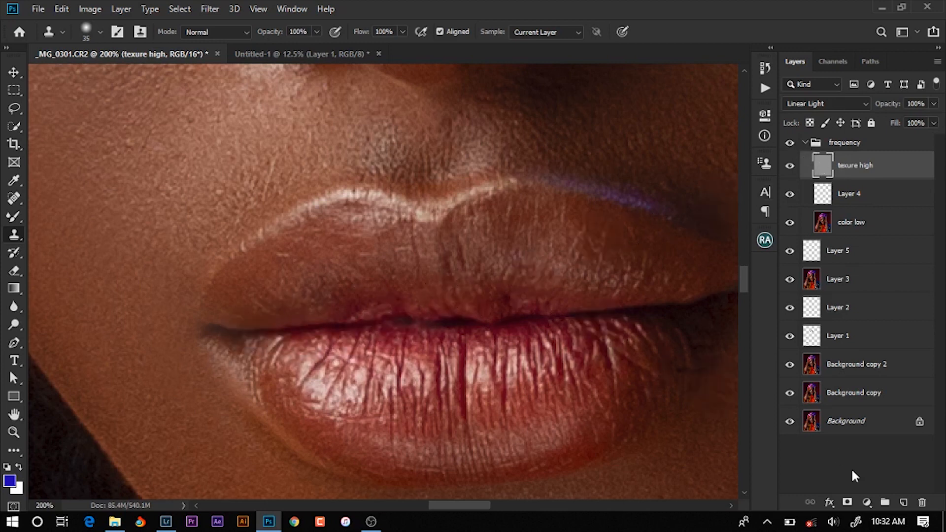
left_click(847, 503)
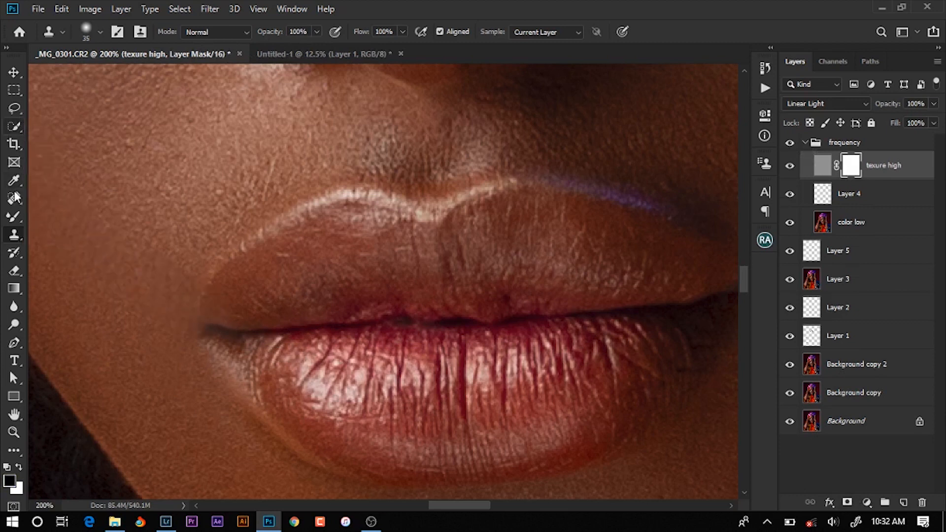
key("b")
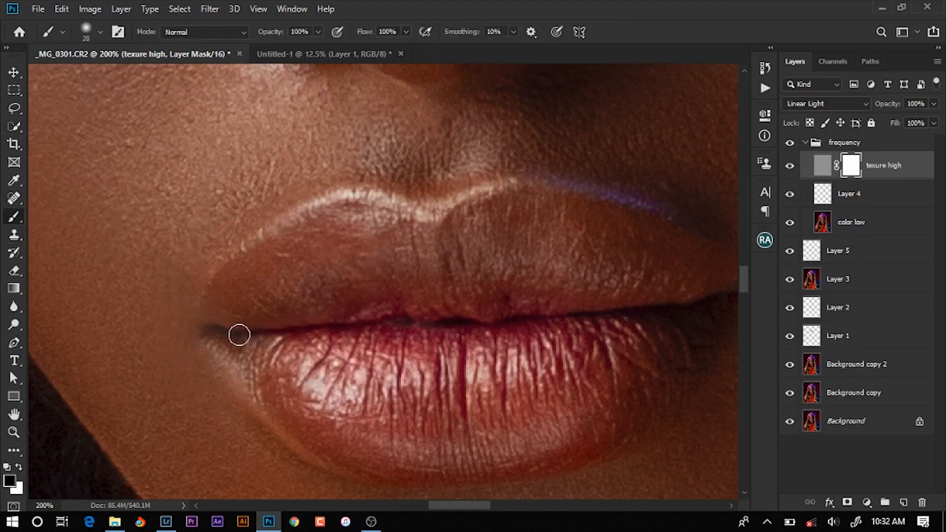
Try painting over the mouth corner on the texure high layer itself and on its mask, swapping the foreground colour
key("ctrl+2")
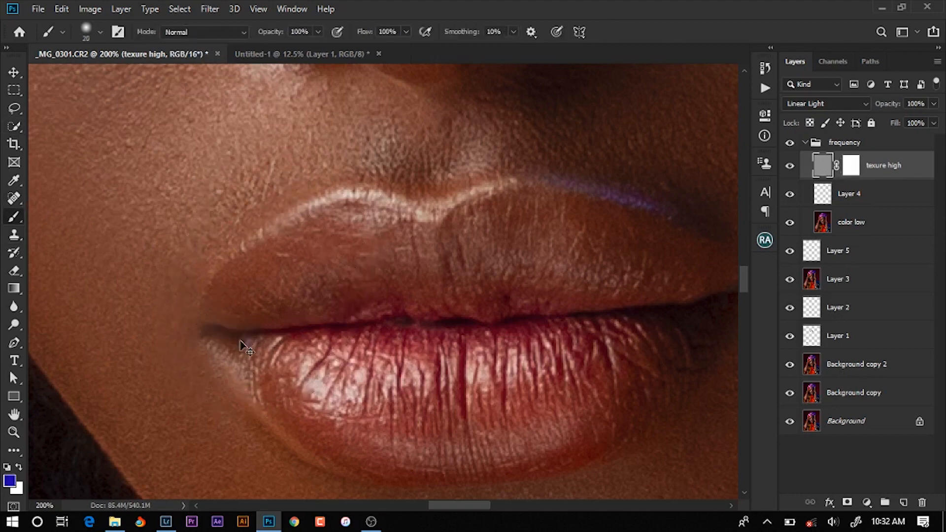
key("x")
left_click(223, 332)
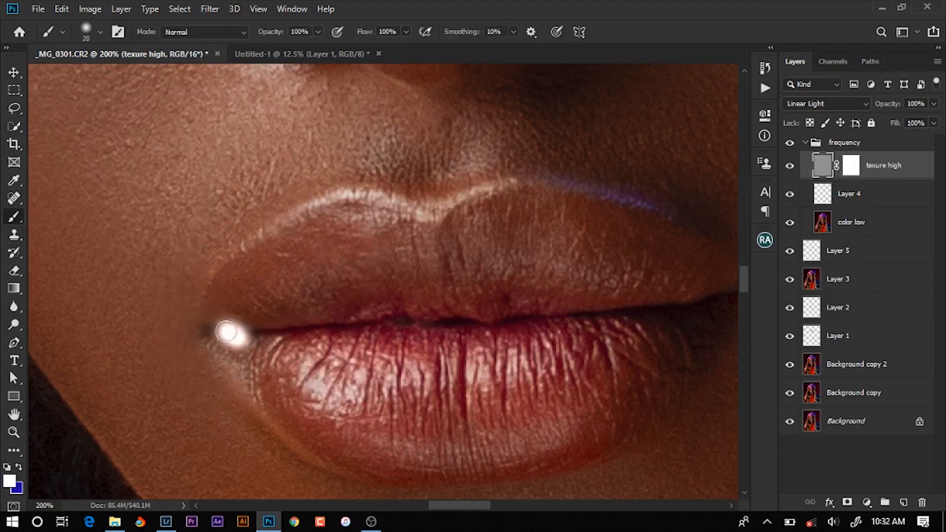
key("ctrl+z")
left_click(851, 166)
key("x")
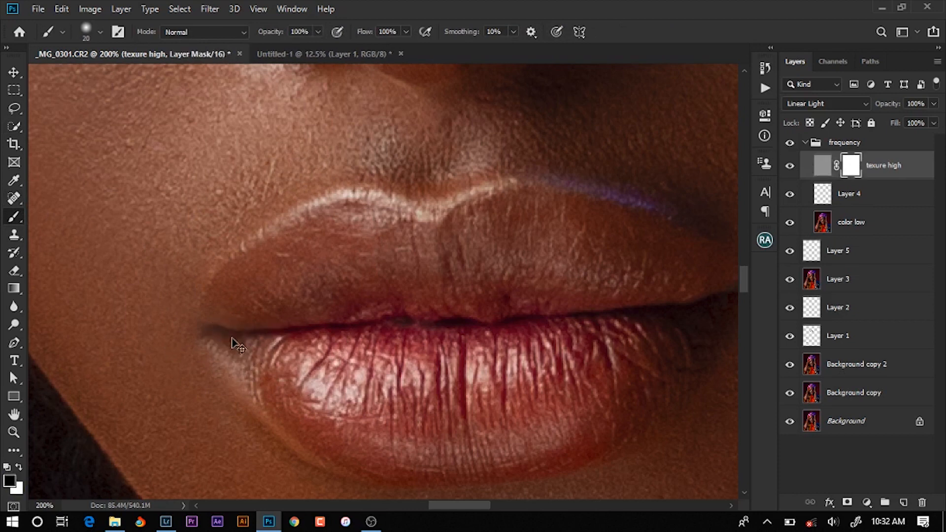
key("x")
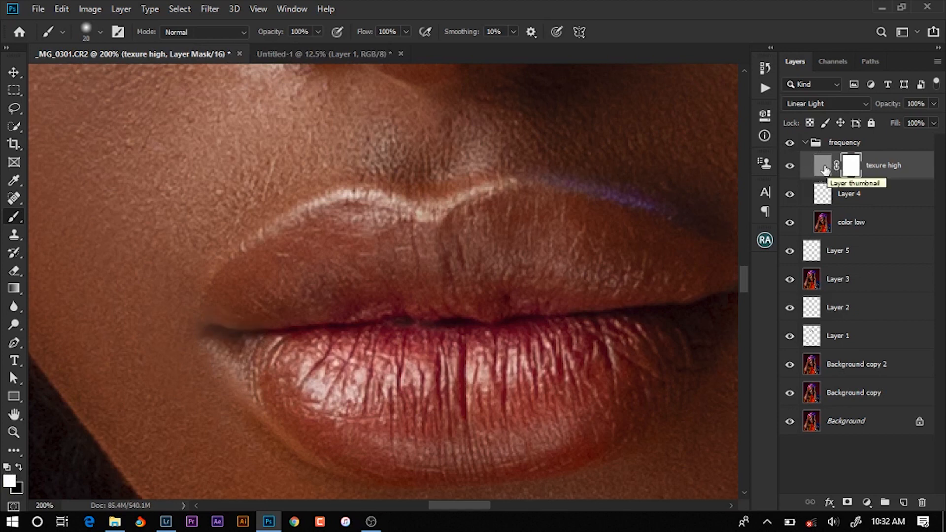
Step back through the edits to before the texure high mask was added, and redo them to compare the mouth corner
key("ctrl+z")
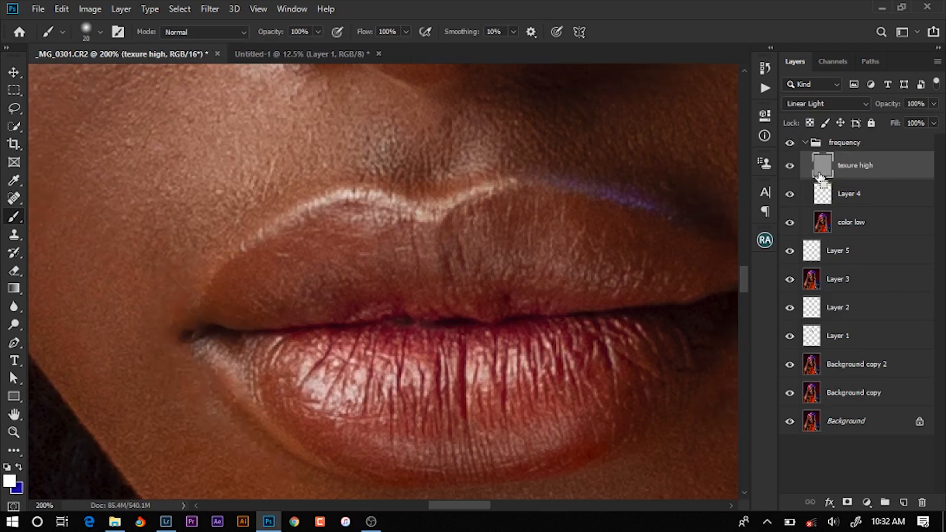
key("ctrl+z")
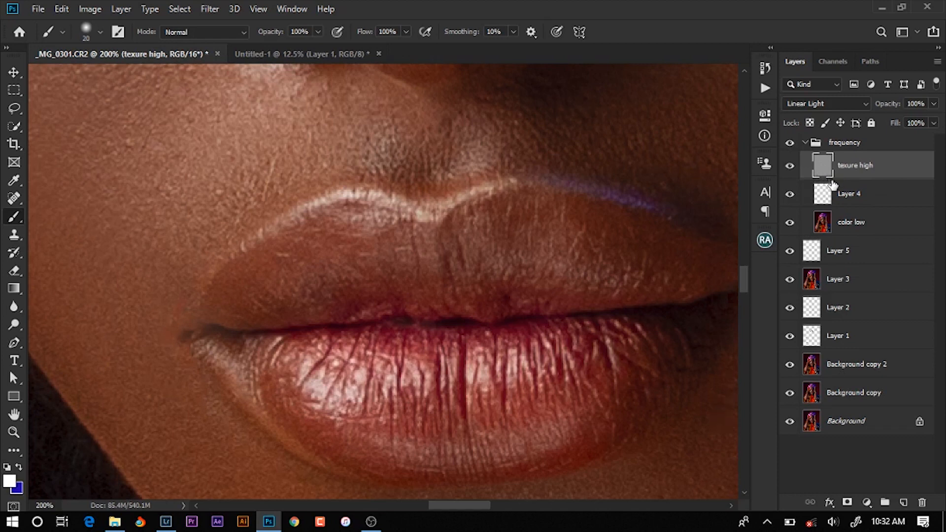
key("ctrl+shift+z")
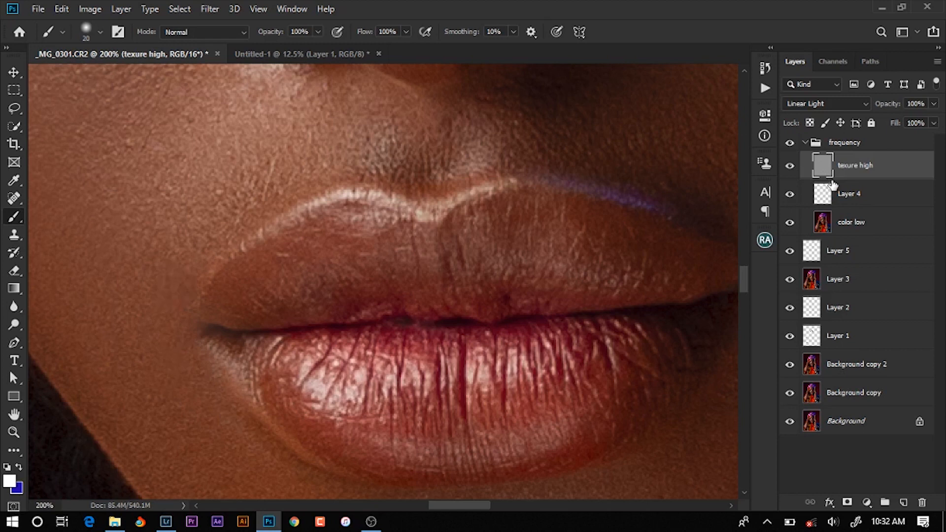
key("ctrl+shift+z")
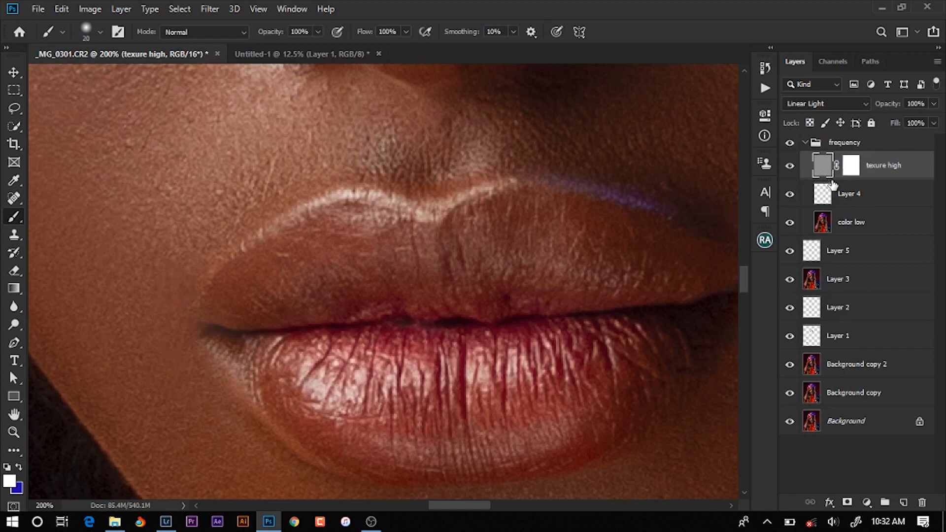
Duplicate Layer 3 above the collapsed frequency group and hide the copy with a black layer mask
left_click(802, 145)
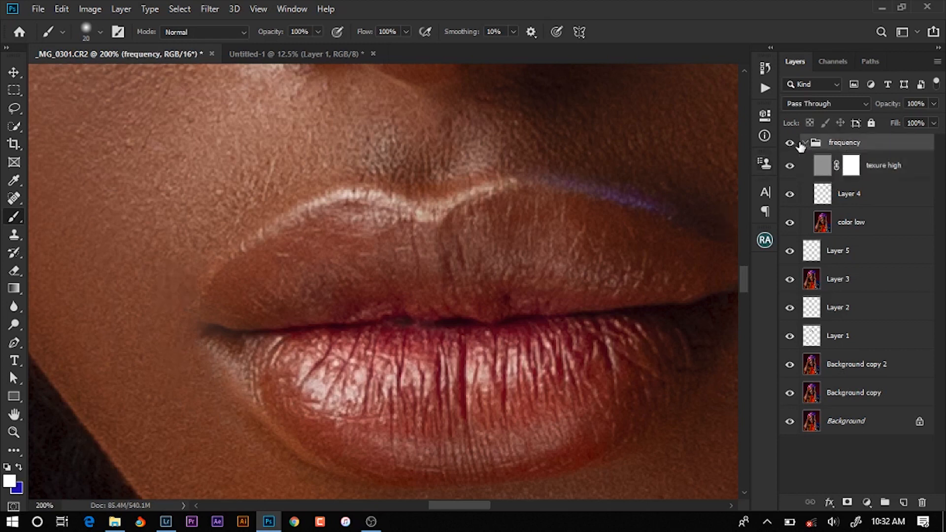
left_click(806, 143)
left_click_drag(481, 289, 403, 269)
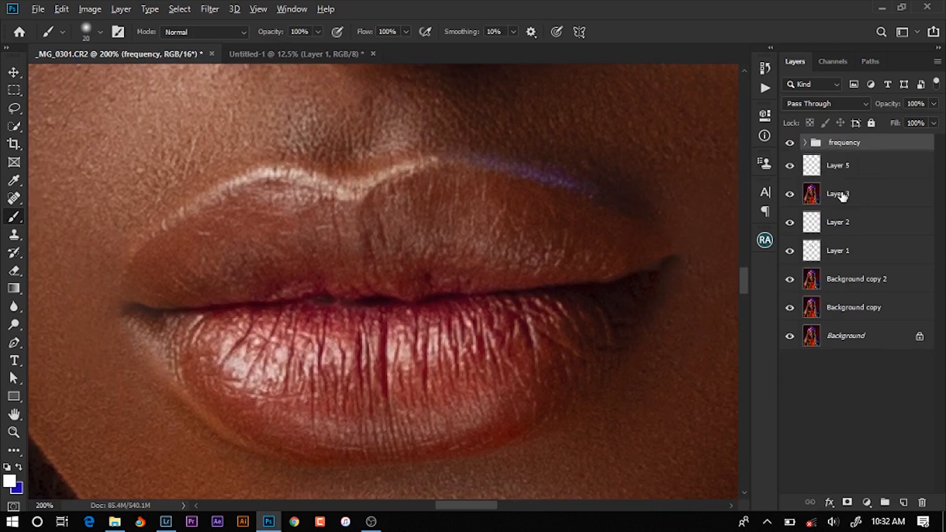
left_click_drag(842, 196, 847, 143)
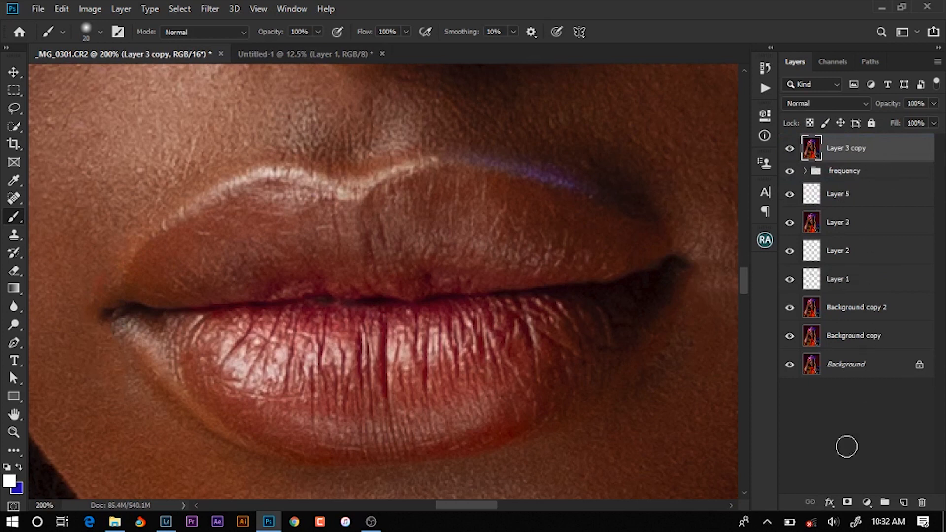
left_click(848, 503, "alt")
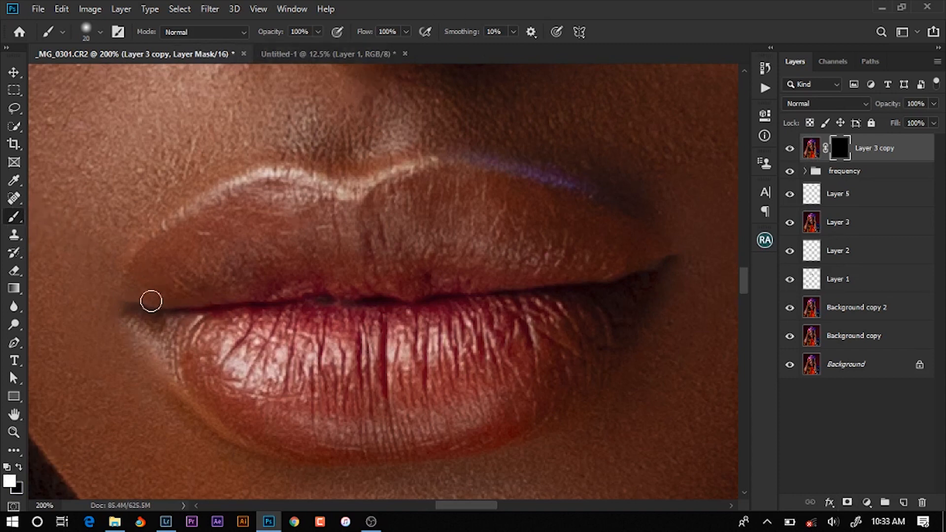
Paint white on the Layer 3 copy mask over both corners of the mouth to restore the lip corners
mouse_move(143, 309)
left_mouse_down()
mouse_move(132, 308)
mouse_move(158, 312)
mouse_move(148, 310)
left_mouse_up()
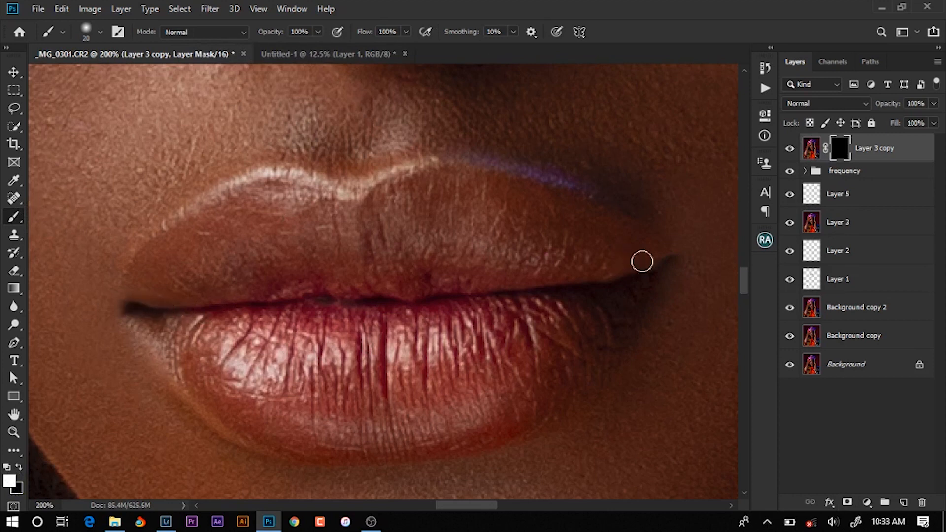
mouse_move(659, 265)
left_mouse_down()
mouse_move(610, 293)
mouse_move(650, 272)
mouse_move(634, 313)
mouse_move(659, 274)
mouse_move(623, 343)
mouse_move(650, 273)
left_mouse_up()
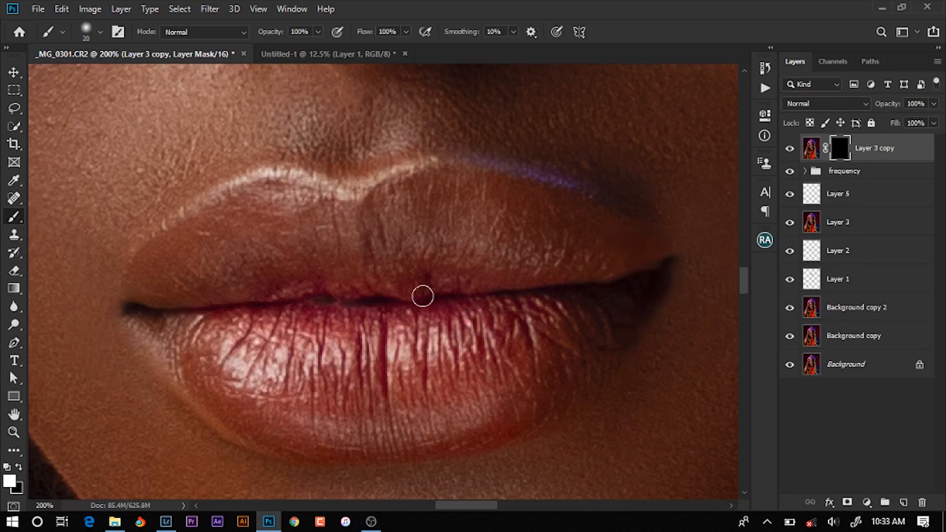
mouse_move(142, 301)
left_mouse_down()
mouse_move(128, 312)
mouse_move(138, 328)
left_mouse_up()
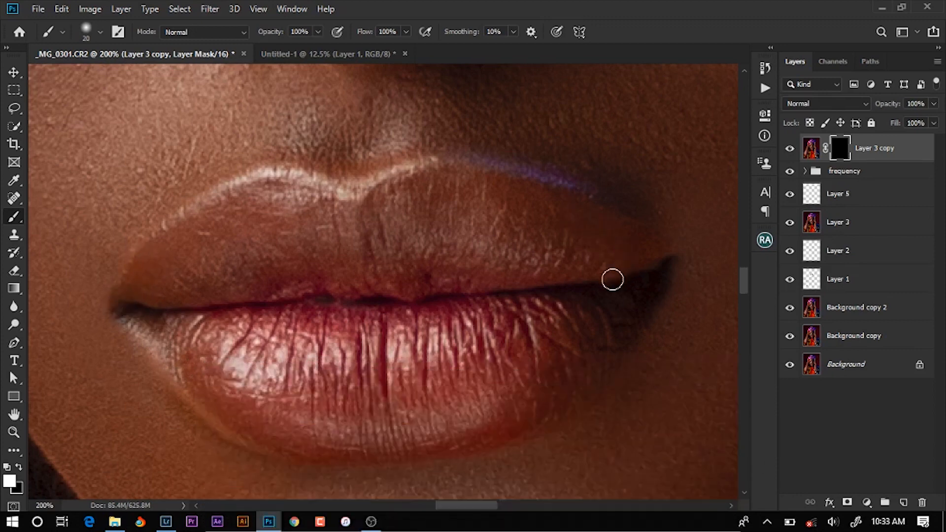
scroll(626, 294, "down", 8)
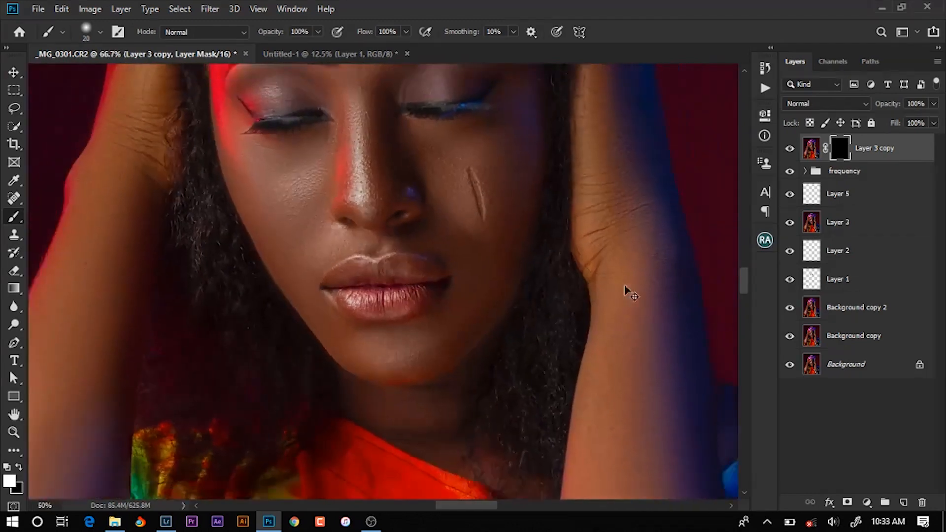
key("ctrl+plus")
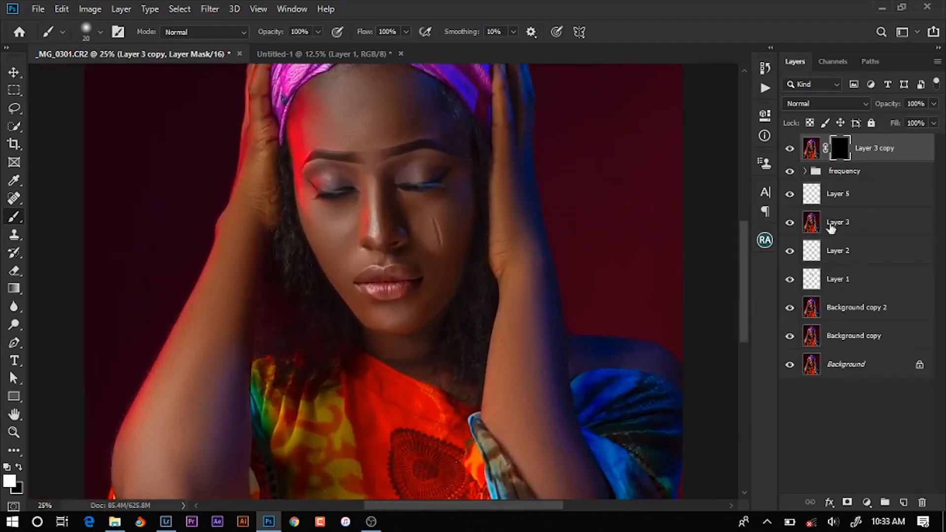
Stamp all visible layers into a new top layer and compare it with the Background, hiding every layer in between
left_click(790, 149)
key("ctrl+alt+shift+e")
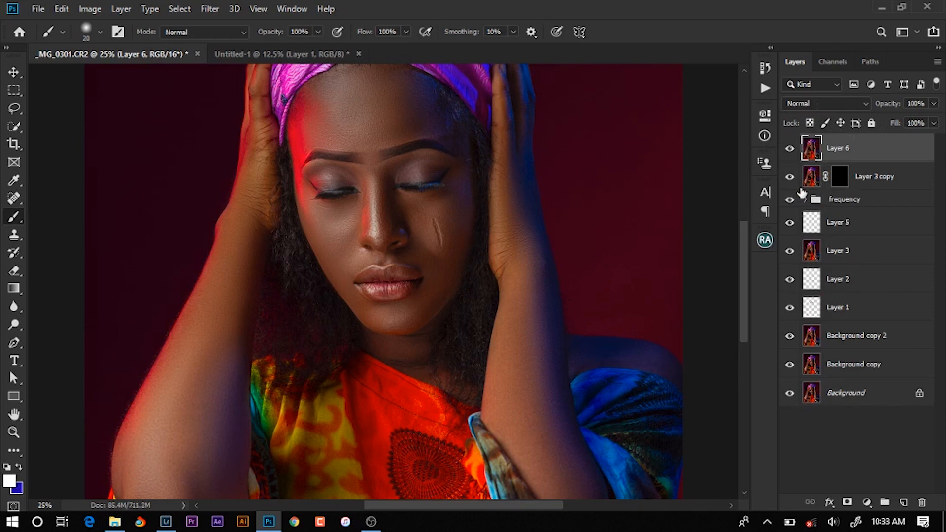
left_click_drag(795, 185, 792, 374)
left_click(791, 148)
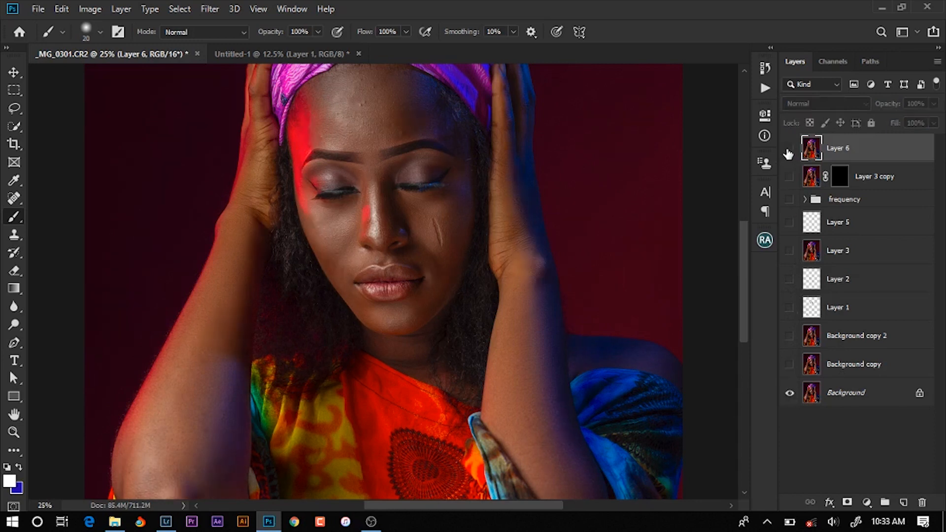
left_click(789, 148)
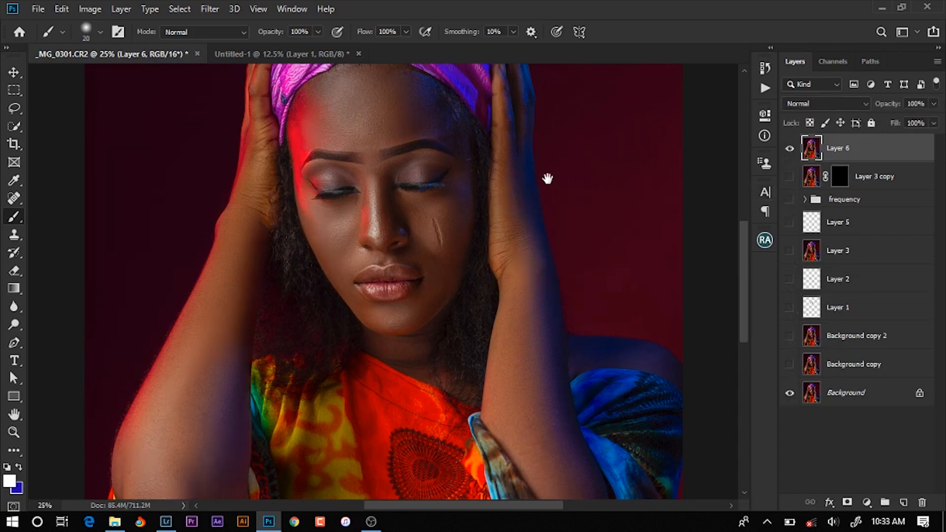
Add a Curves adjustment layer named burn above Layer 6 and pull its RGB curve down at the midtones to darken the image
left_click_drag(548, 178, 557, 278)
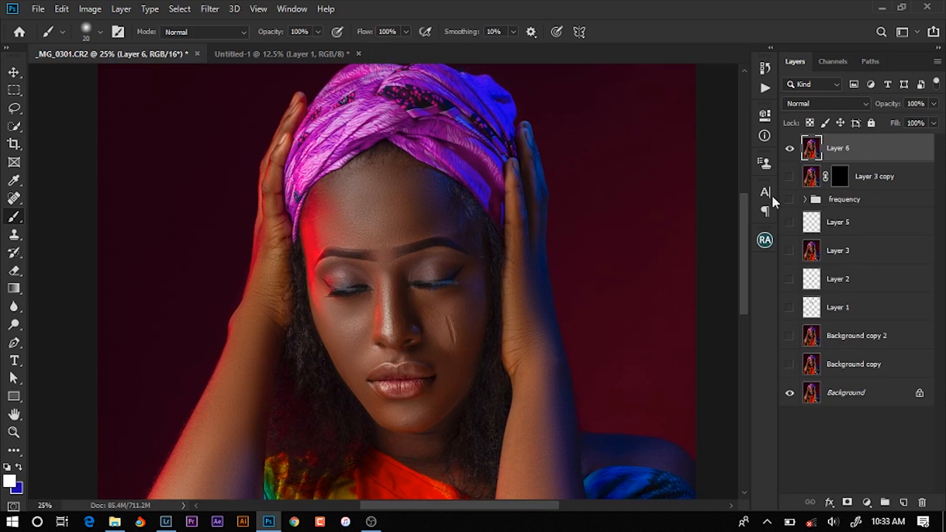
left_click(867, 502)
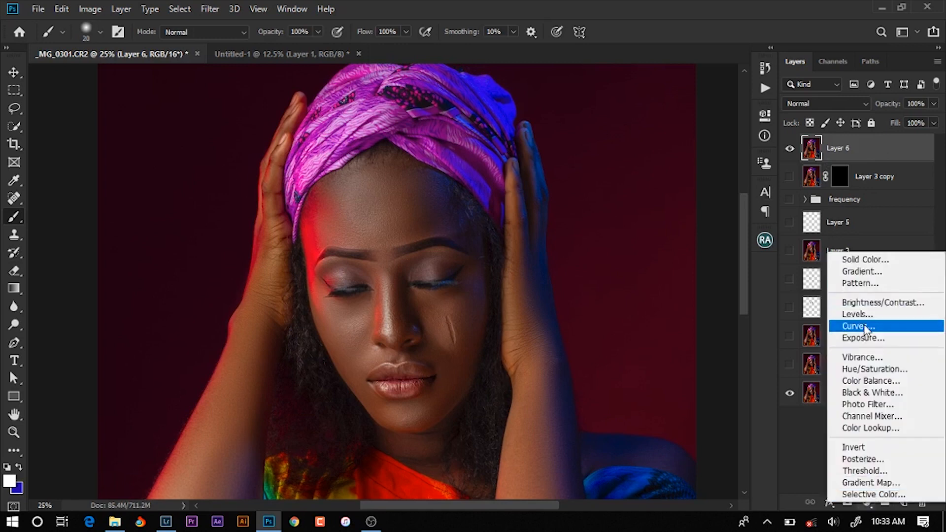
left_click(845, 323)
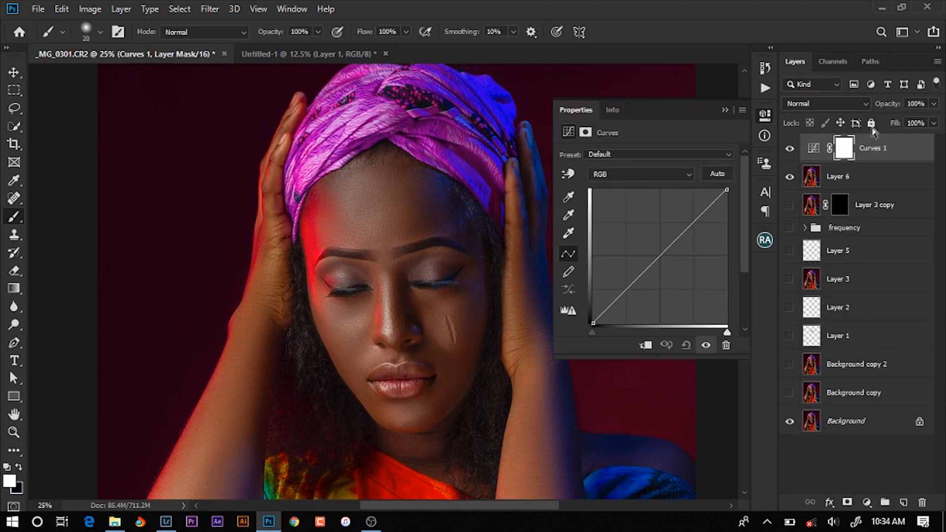
double_click(871, 148)
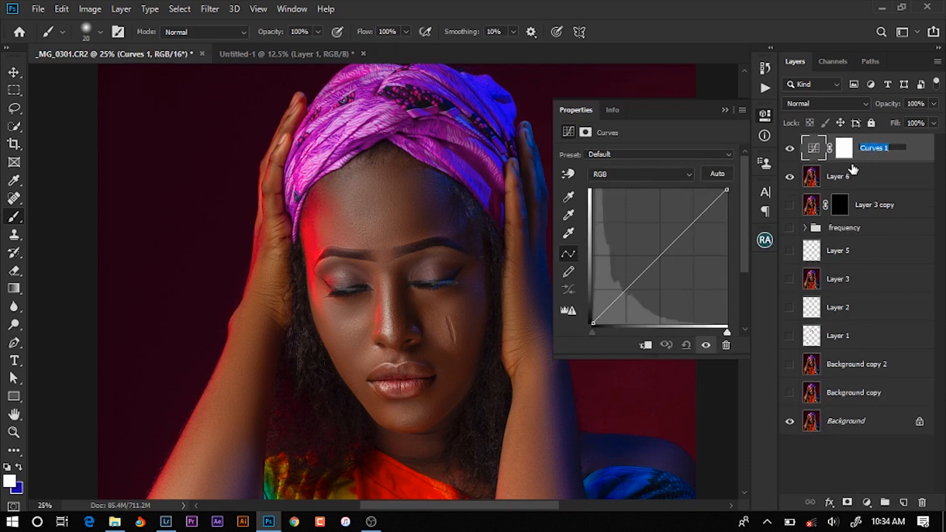
type("burn")
key("Return")
left_click_drag(660, 263, 669, 275)
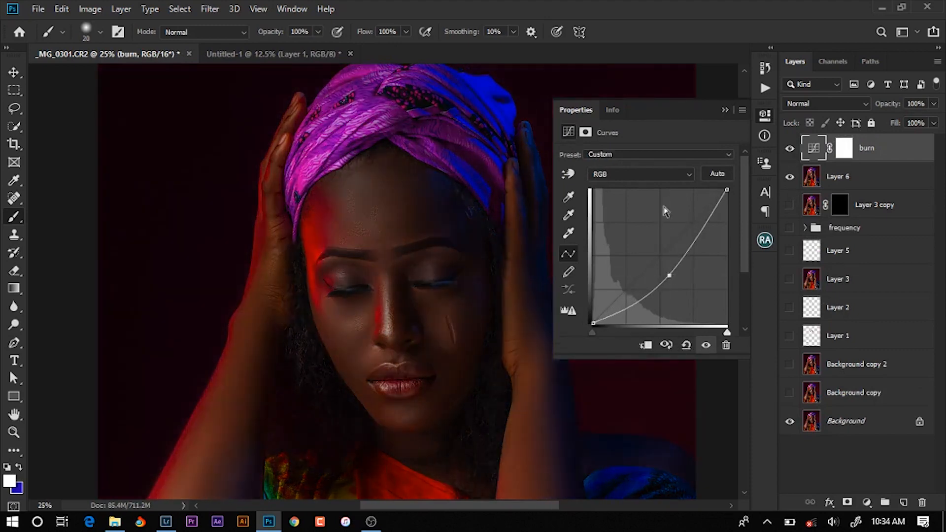
Nudge the midpoints of the burn layer's Red and Blue curves and compare the image with the layer off and on
left_click(660, 176)
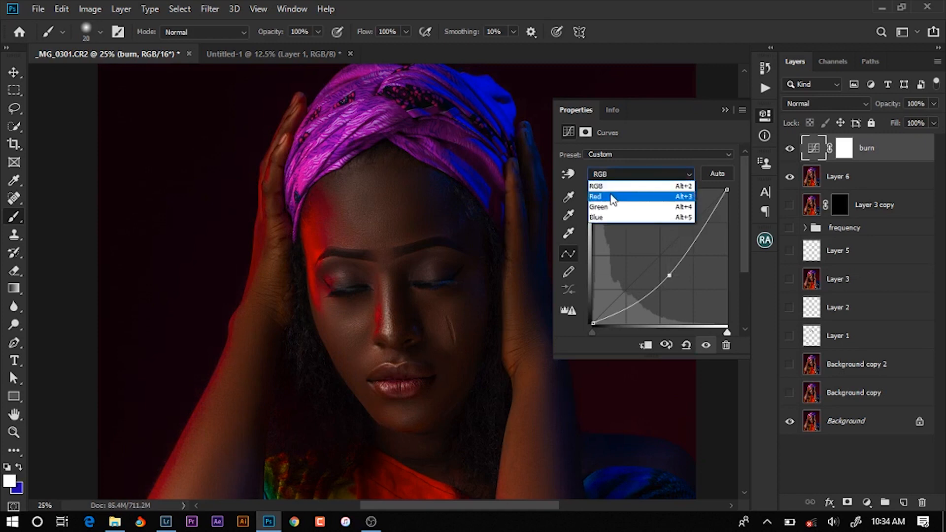
left_click(612, 198)
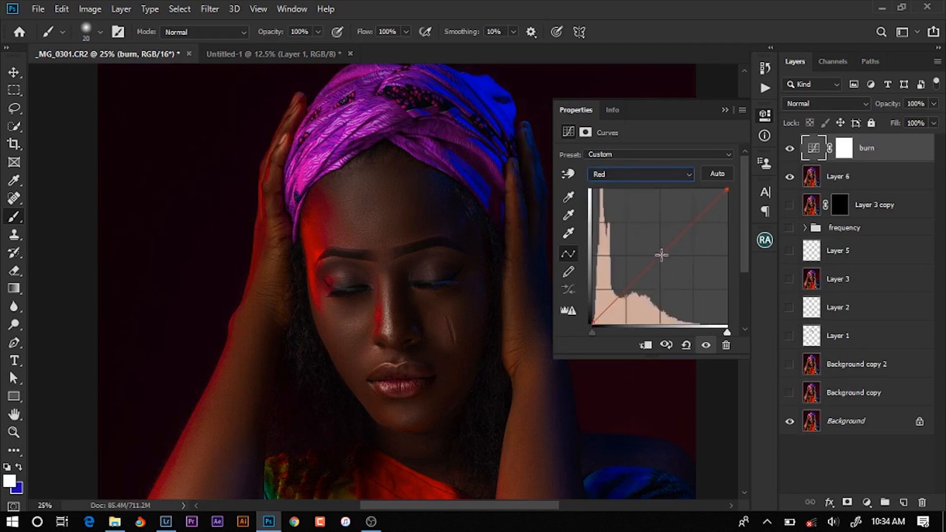
left_click_drag(661, 255, 659, 254)
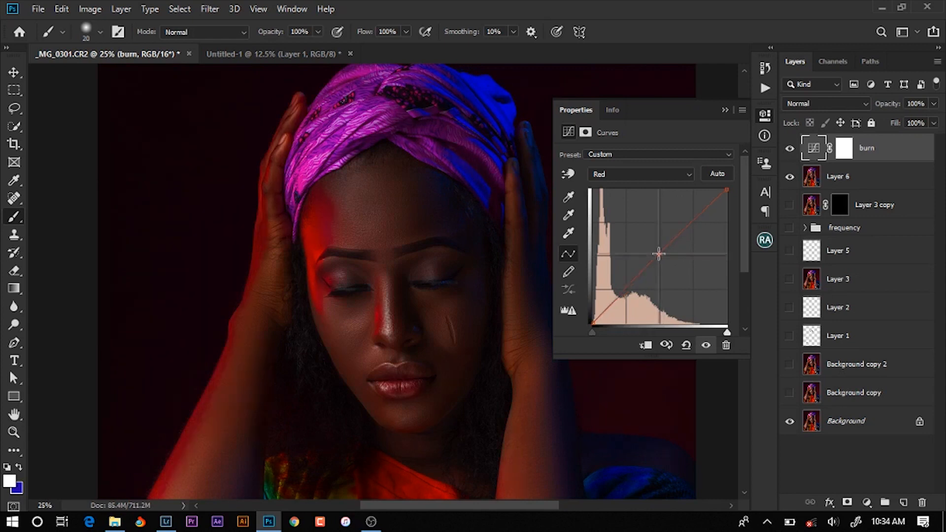
left_click(659, 175)
left_click(626, 217)
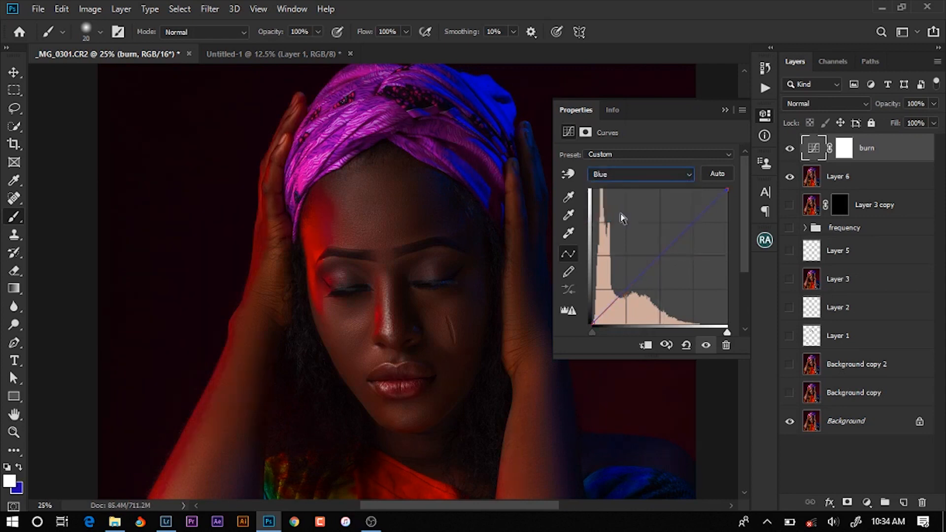
left_click_drag(662, 258, 659, 256)
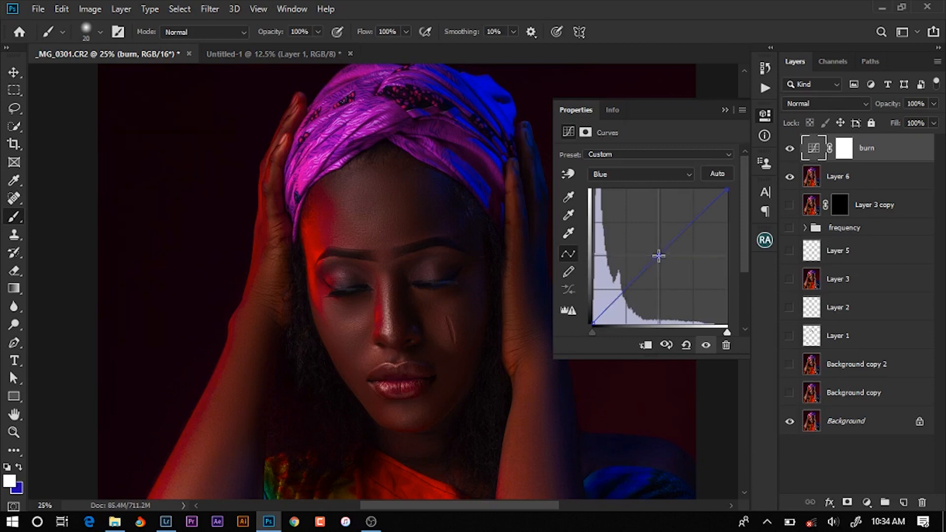
left_click(791, 148)
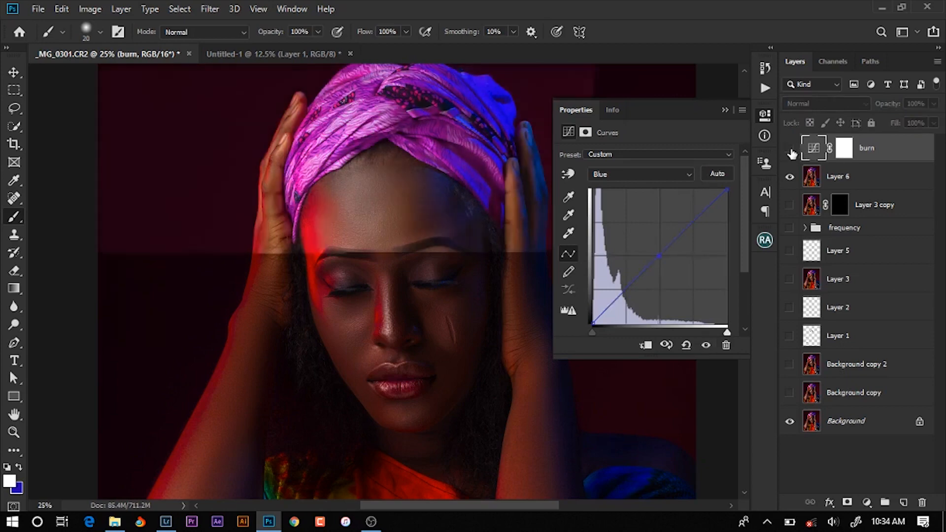
left_click(791, 149)
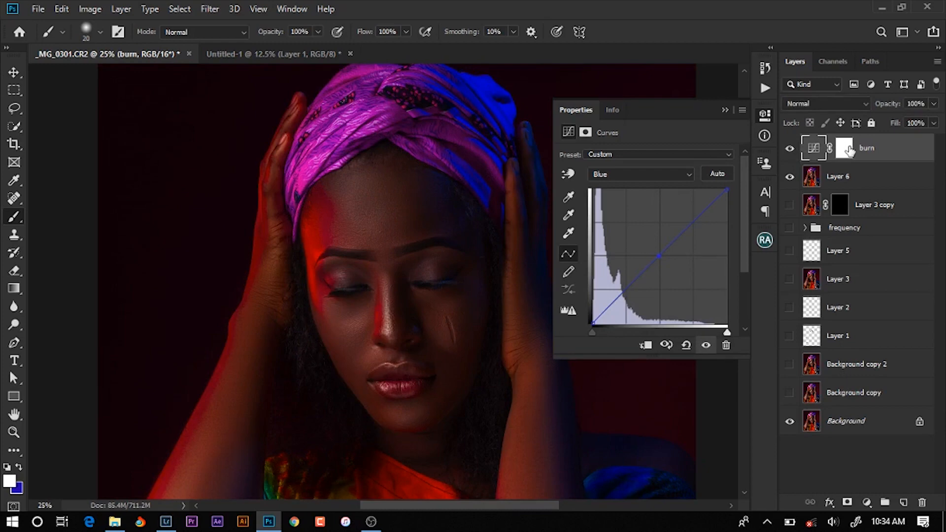
Hide the burn layer and add a second Curves adjustment above it, raising the RGB curve at the midtones to brighten the image
left_click(845, 149)
left_click(790, 149)
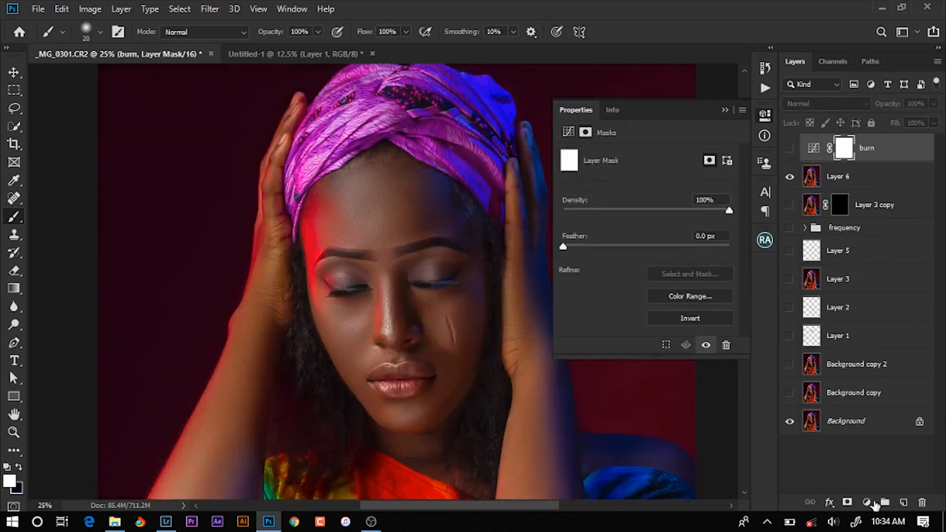
left_click(868, 503)
left_click(879, 324)
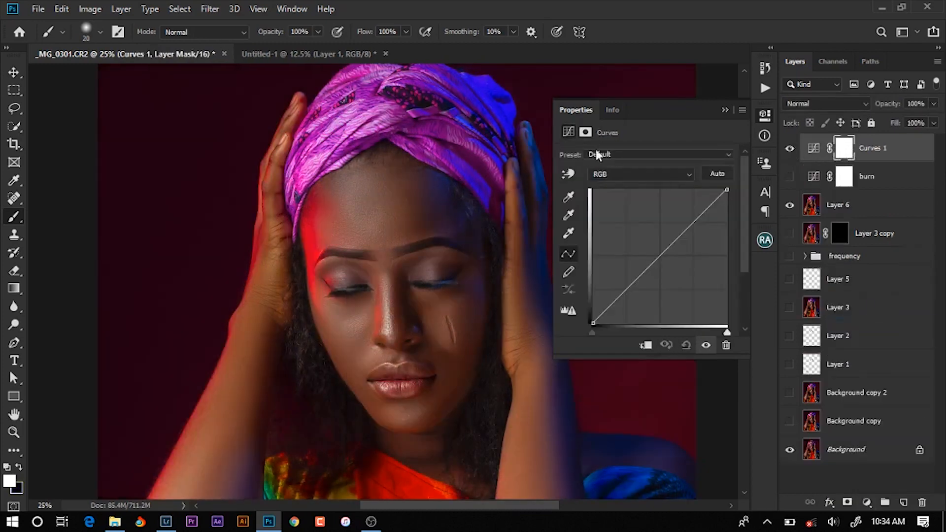
left_click_drag(660, 260, 651, 248)
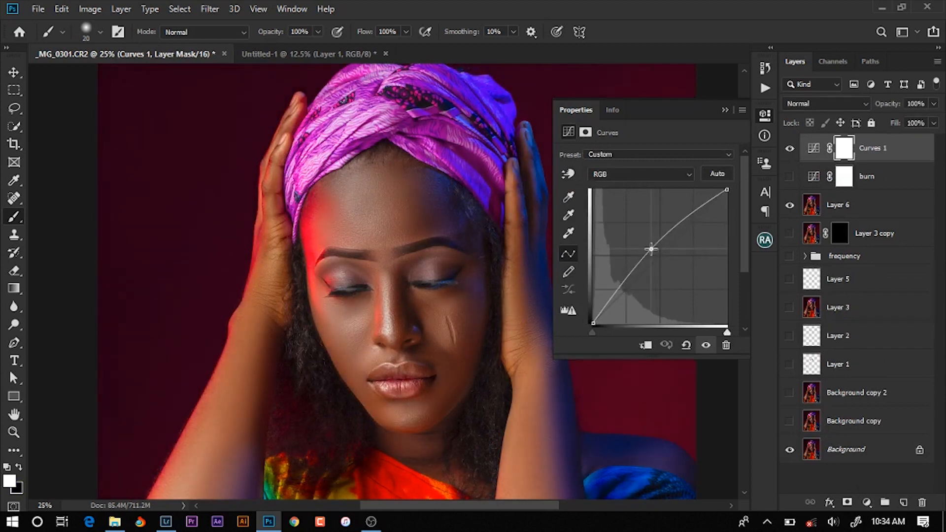
Place a point at the middle of the Red curve on the brightening Curves layer
left_click(661, 174)
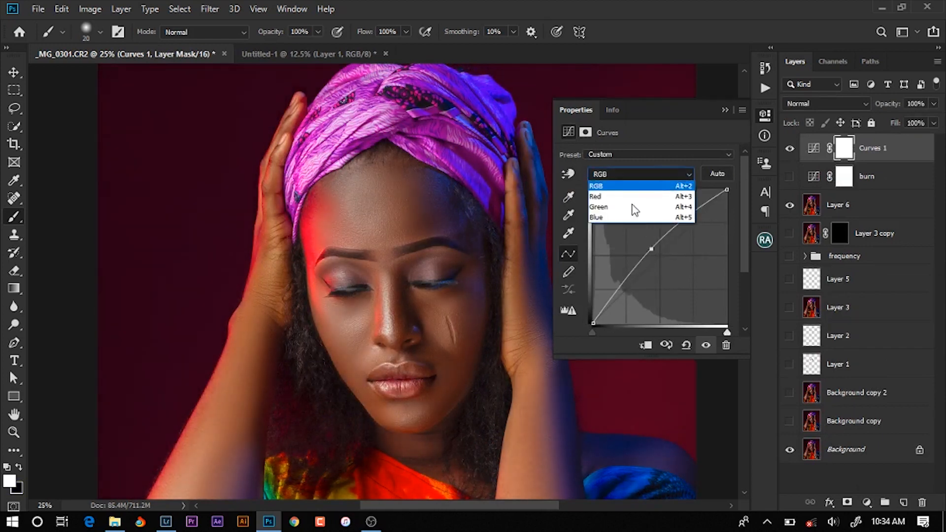
left_click(611, 197)
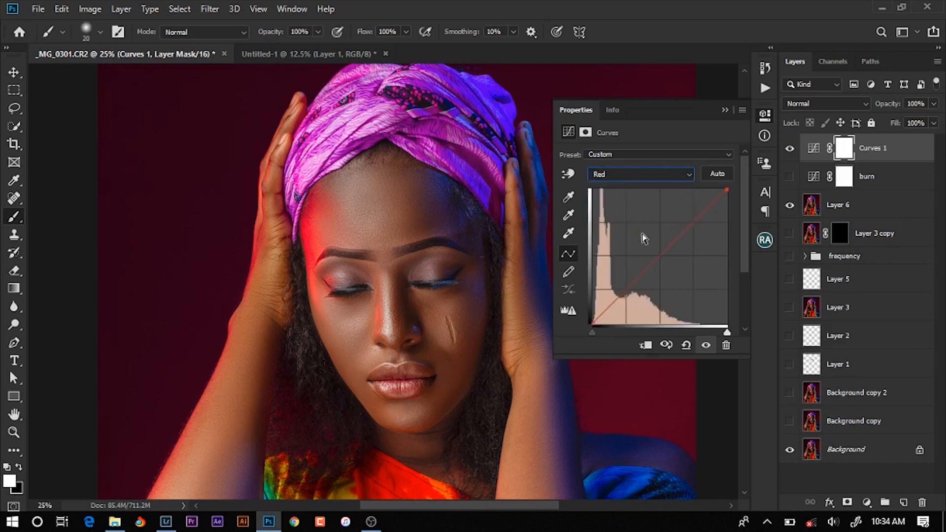
left_click_drag(653, 258, 659, 257)
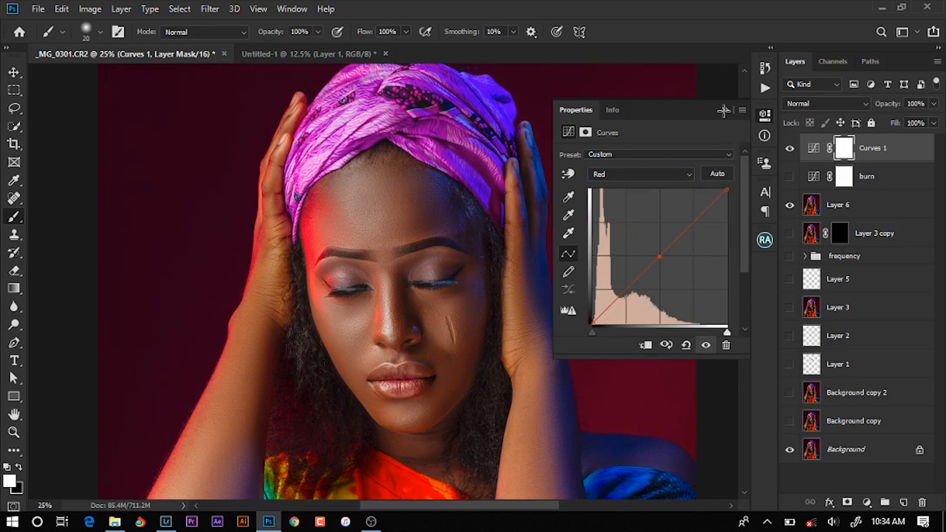
left_click(724, 110)
Show the burn layer again and rename the brightening Curves layer as dudge
left_click(791, 176)
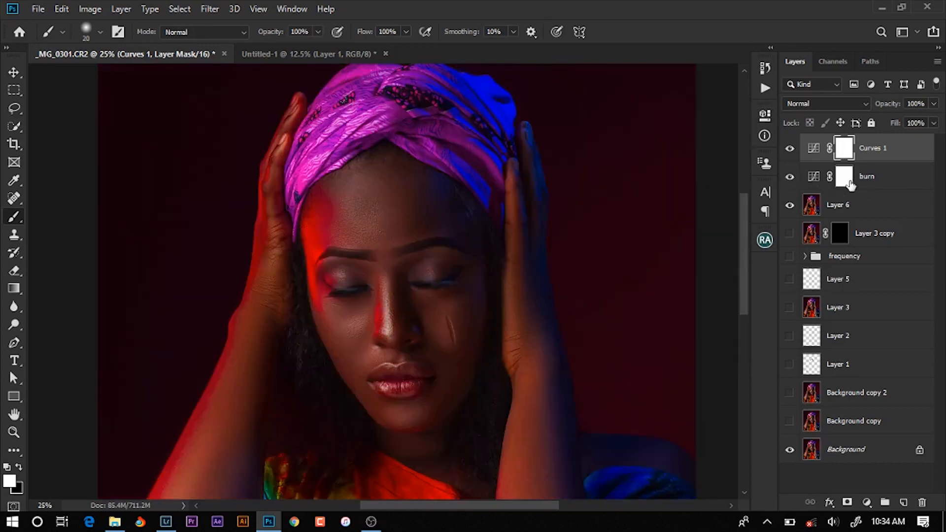
left_click(881, 176)
double_click(876, 149)
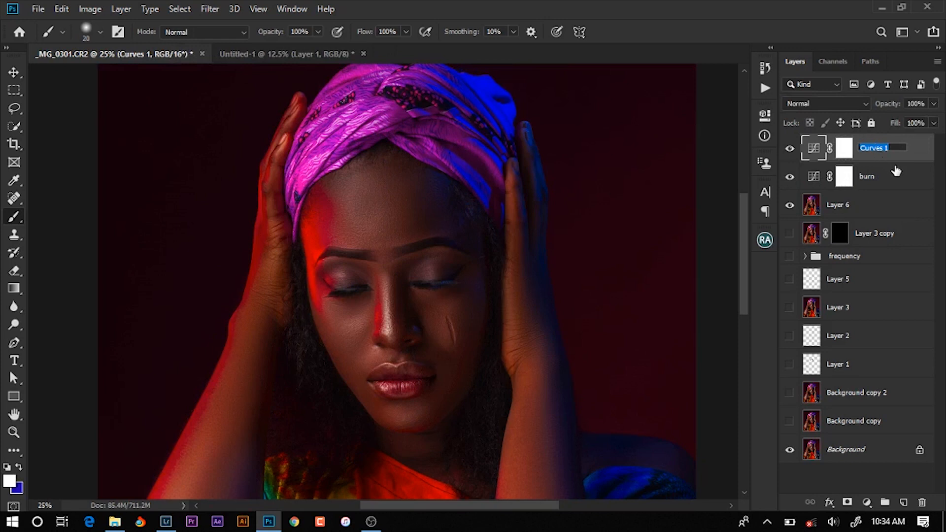
type("d")
key("BackSpace")
key("Return")
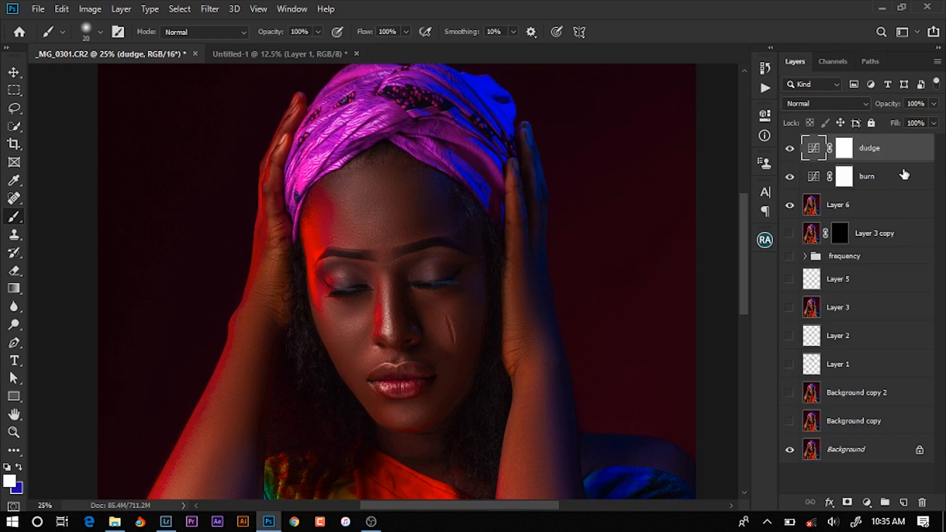
Group the dudge and burn layers and name the group "d and g"
left_click(877, 180, "shift")
key("ctrl+g")
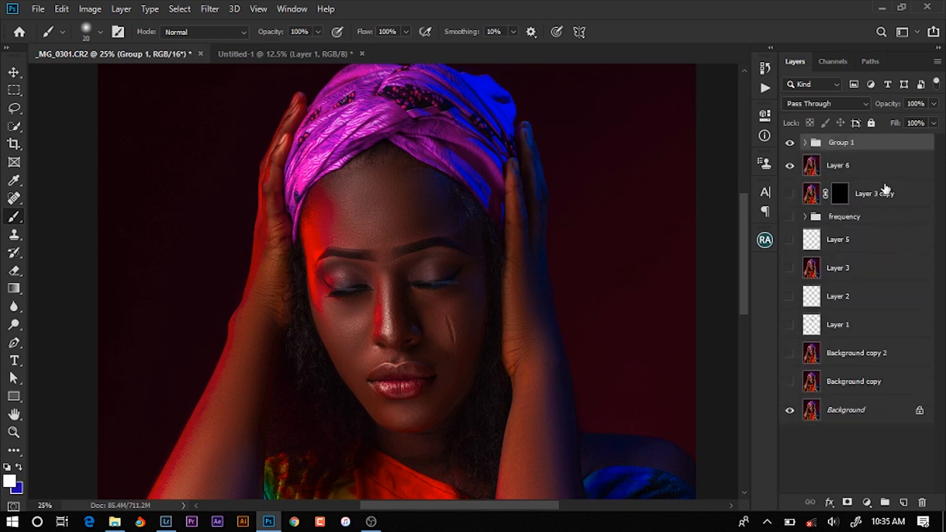
double_click(847, 144)
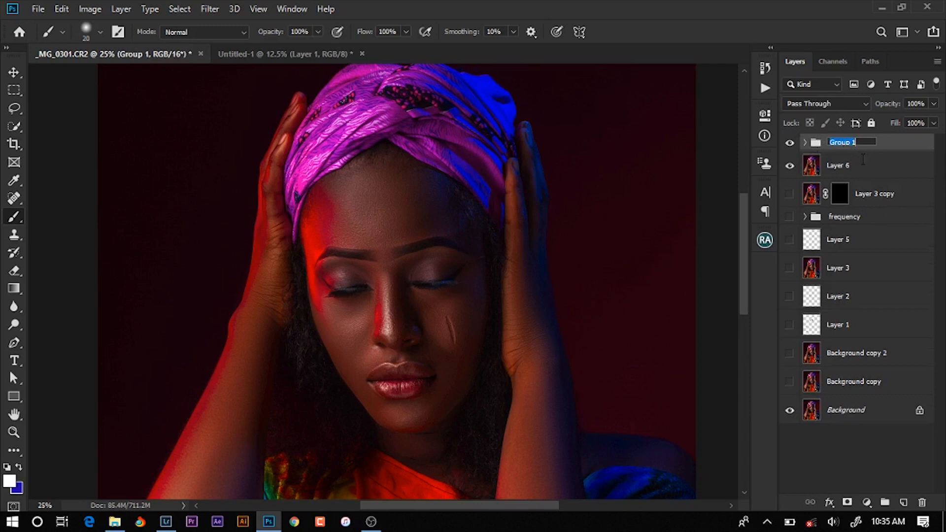
type("d and o")
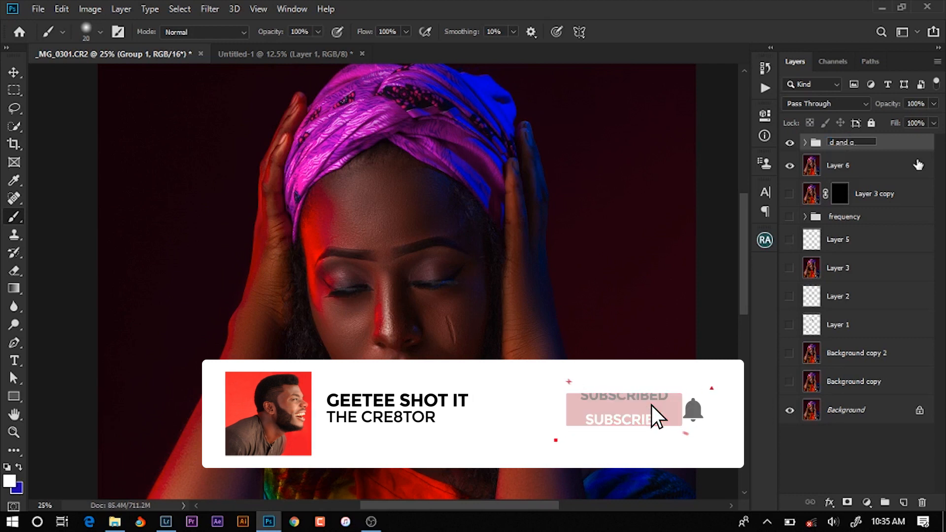
key("Return")
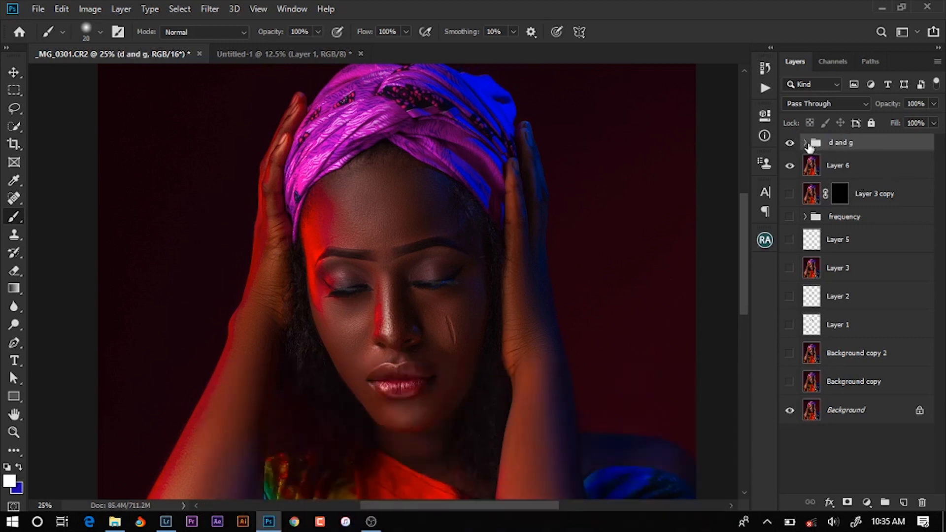
Expand the "d and g" group and invert the dudge and burn layer masks to black
left_click(806, 143)
left_click(855, 166)
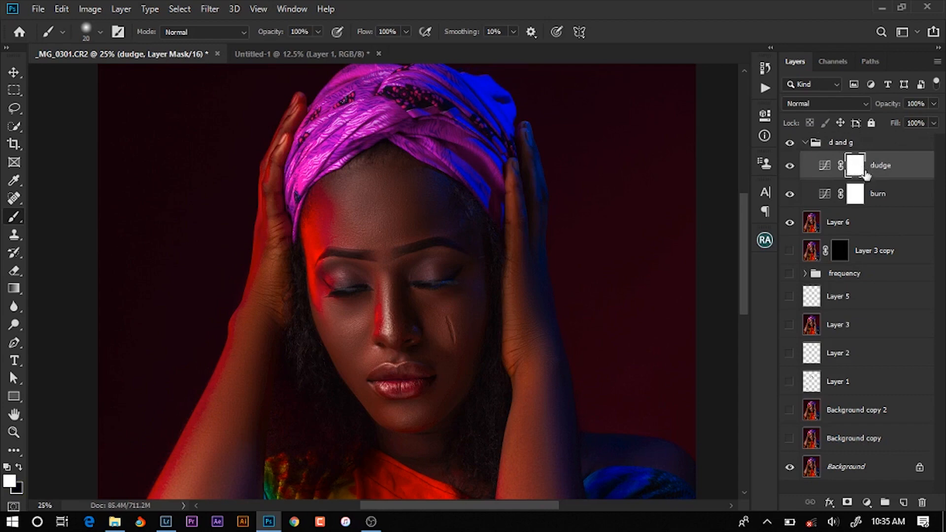
key("ctrl+i")
left_click(856, 195)
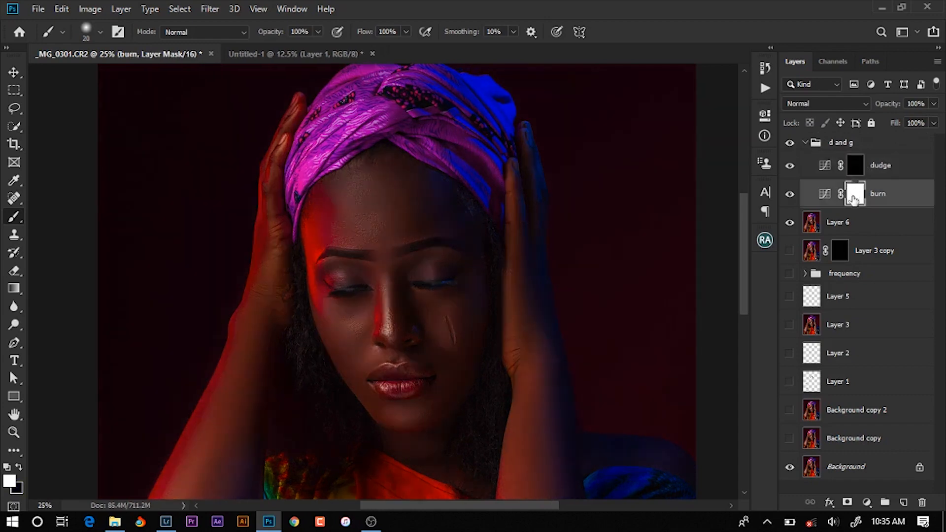
key("ctrl+i")
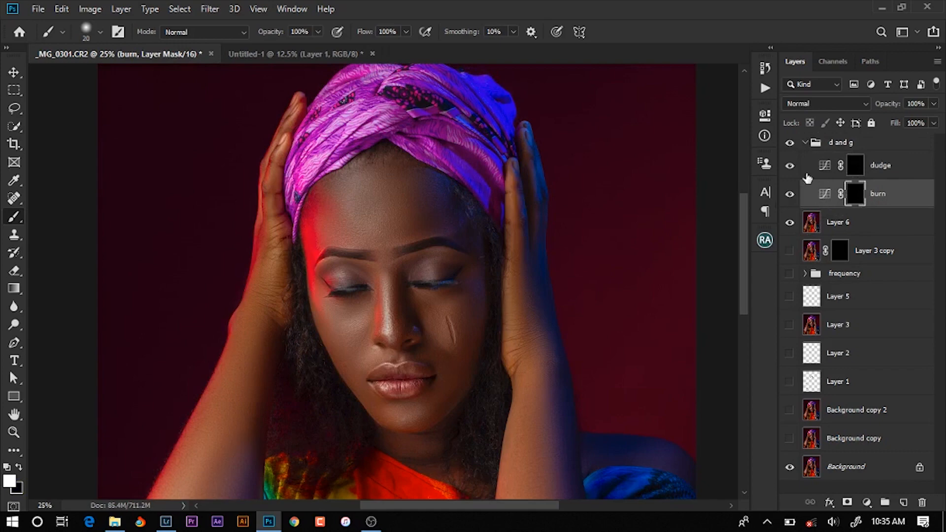
Add a Hue/Saturation adjustment above the dudge layer and set its saturation to -100
key("ctrl+plus")
key("ctrl+plus")
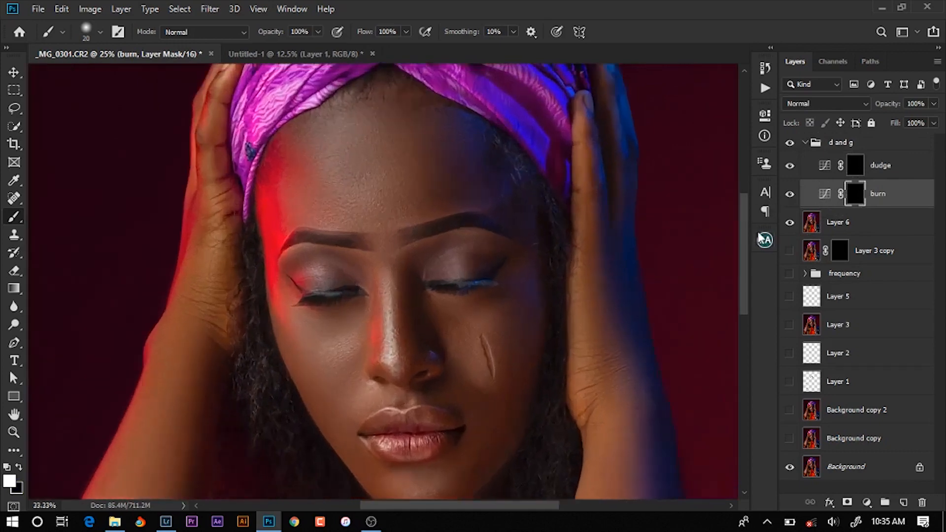
left_click(857, 163)
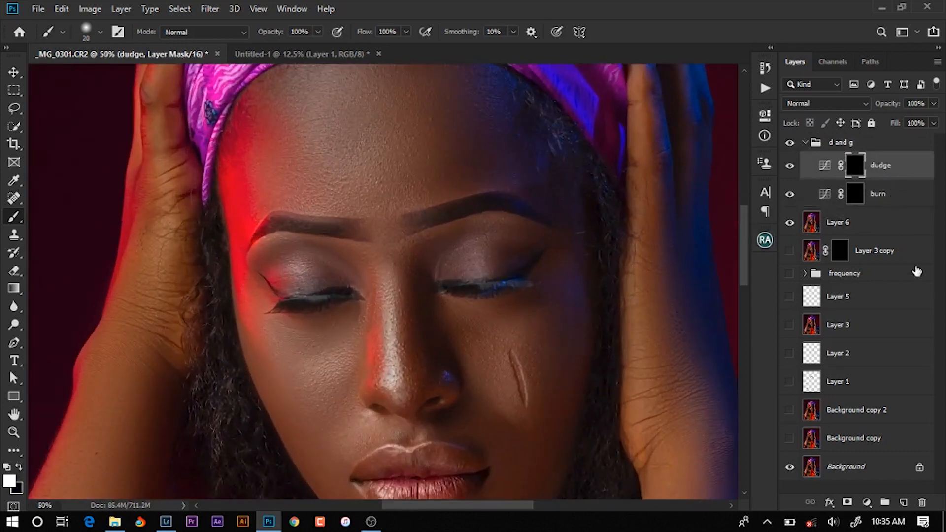
left_click(867, 502)
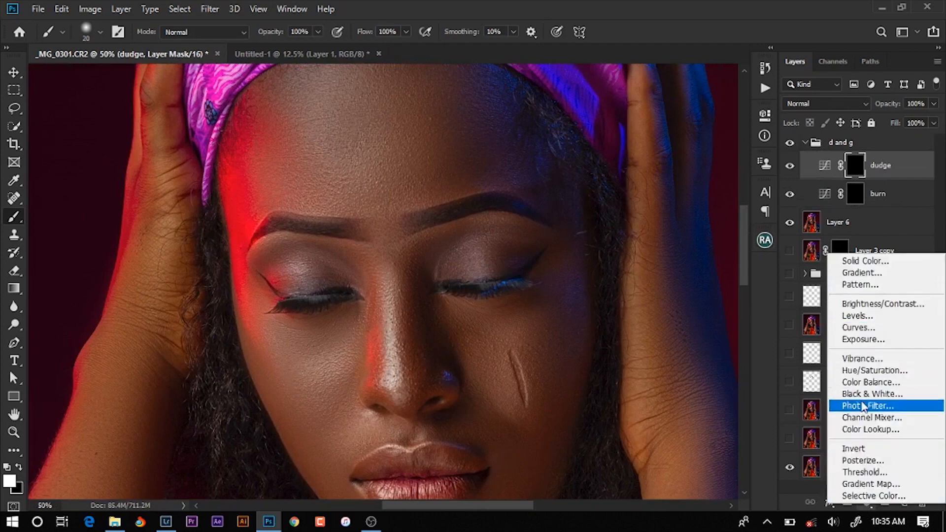
left_click(869, 372)
left_click_drag(647, 237, 563, 238)
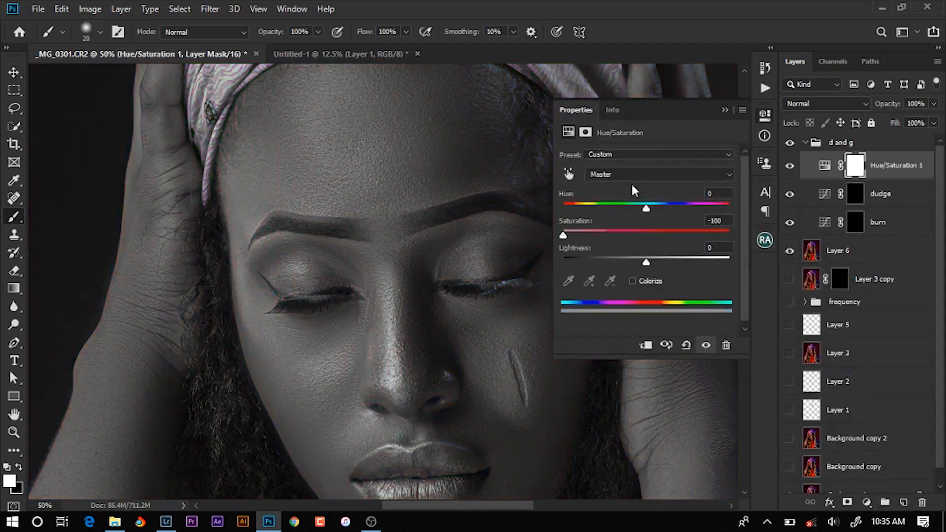
left_click(725, 110)
double_click(825, 166)
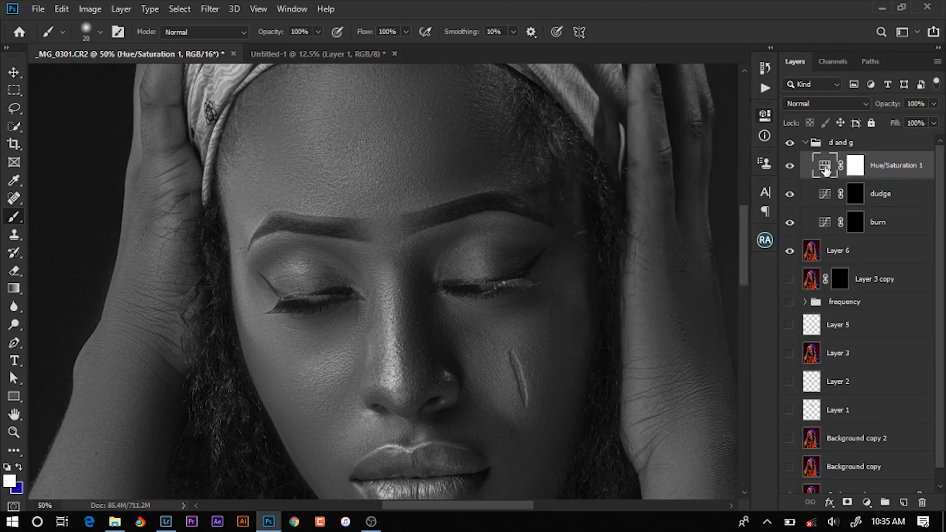
left_click(725, 110)
Add a Black & White adjustment at the top of the group and delete the Hue/Saturation layer
left_click(867, 502)
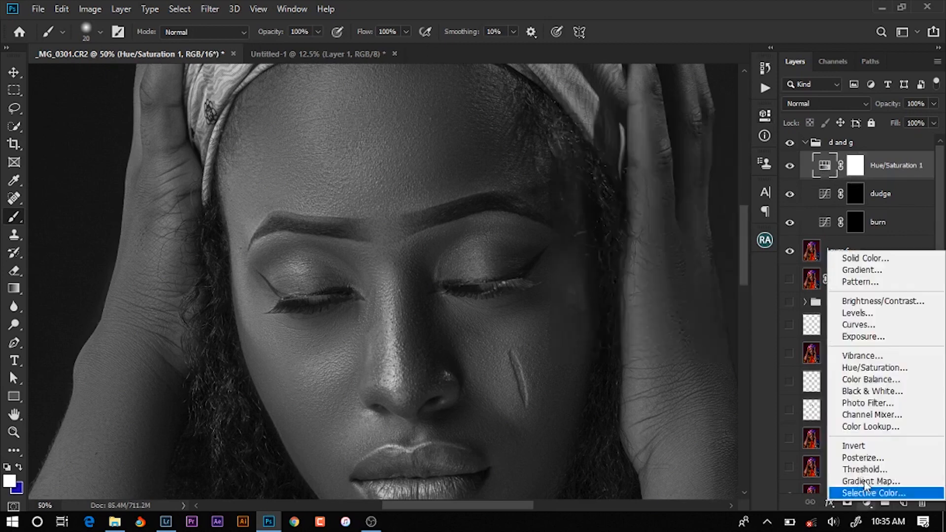
left_click(873, 391)
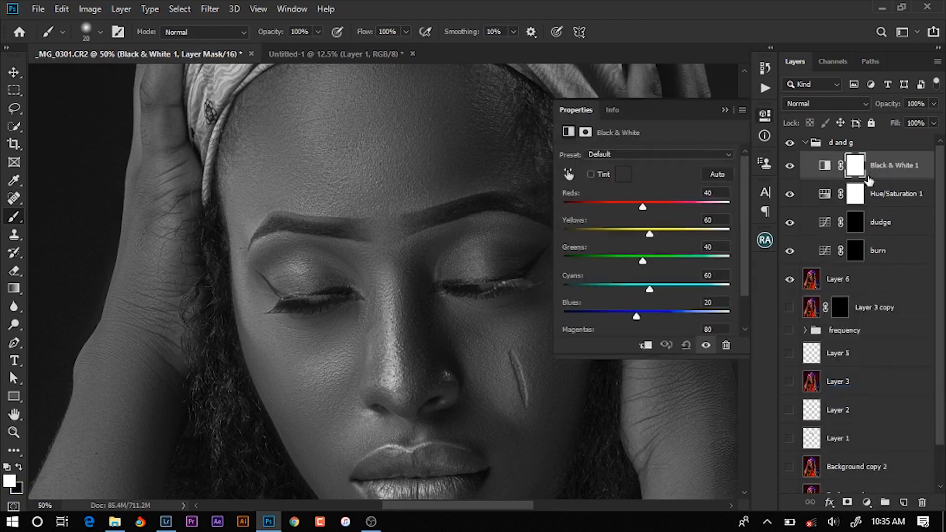
left_click(889, 194)
key("Delete")
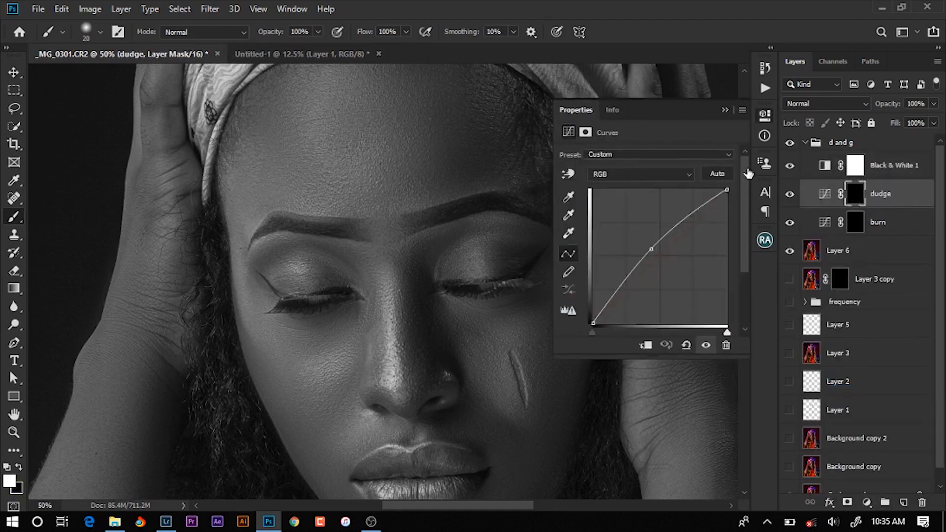
Set the Black & White adjustment's Reds to -131, Yellows to 10 and Greens to 96
left_click(826, 166)
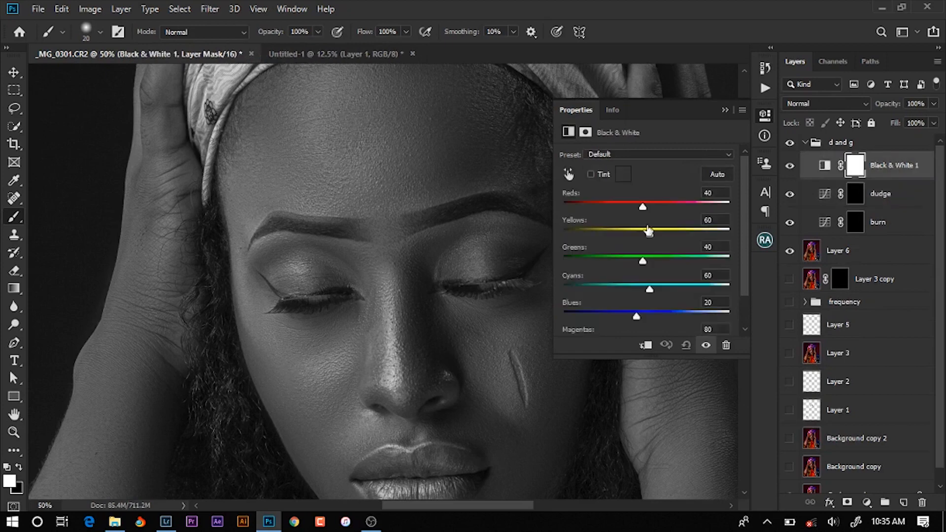
left_click_drag(643, 206, 586, 207)
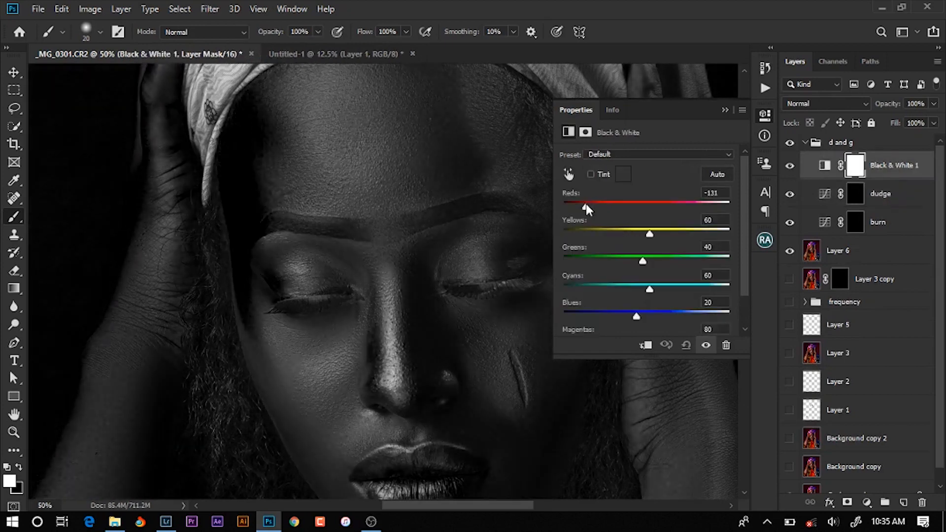
left_click_drag(642, 258, 607, 259)
left_click_drag(674, 261, 622, 235)
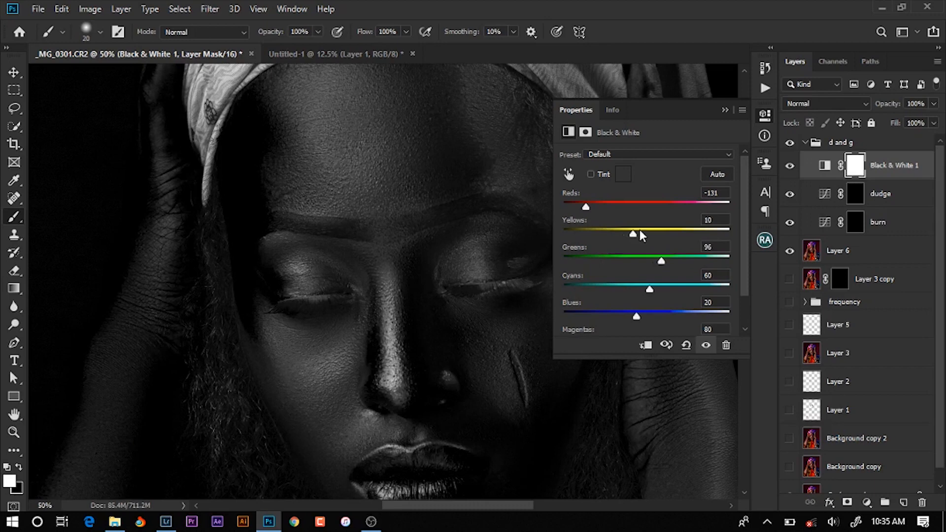
key("ctrl+minus")
key("ctrl+minus")
key("ctrl+minus")
key("ctrl+minus")
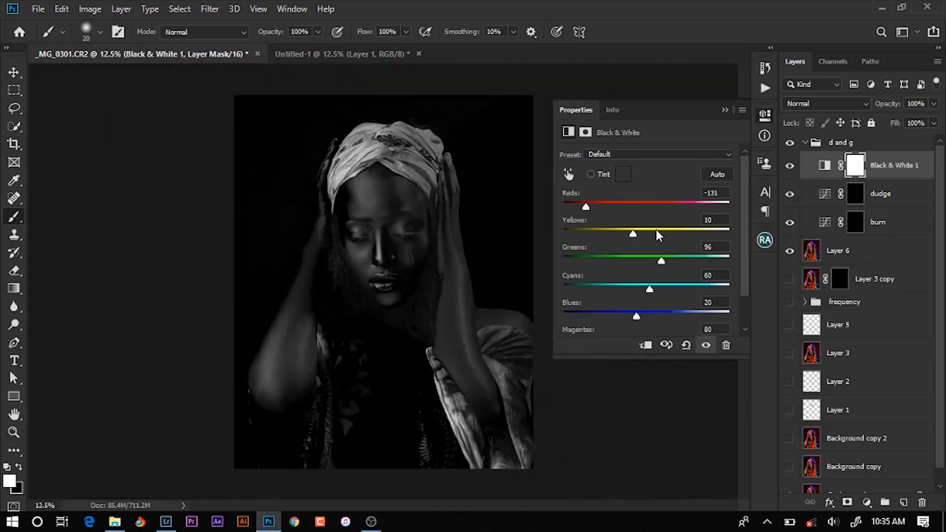
Darken the shadows on both cheeks by painting white on the burn mask with a soft brush at 10% opacity
key("ctrl+plus")
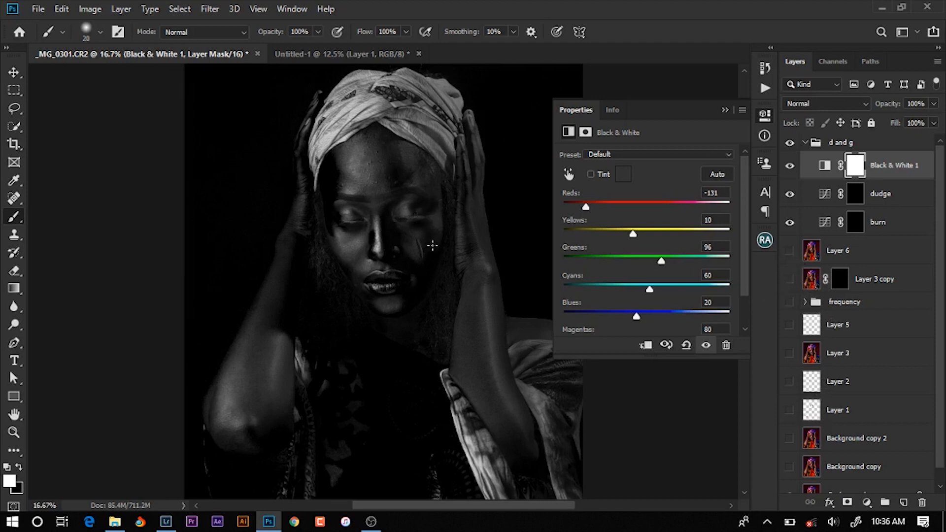
key("ctrl+plus")
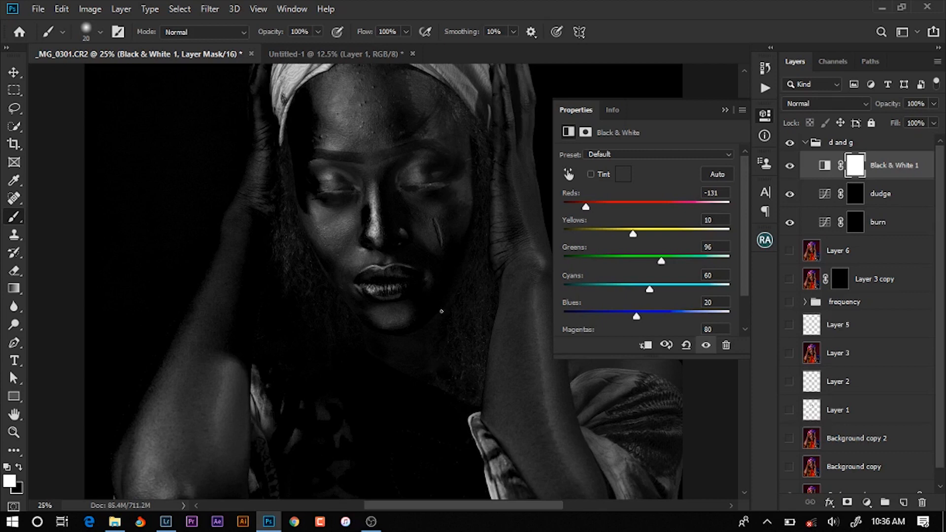
left_click_drag(453, 318, 448, 281)
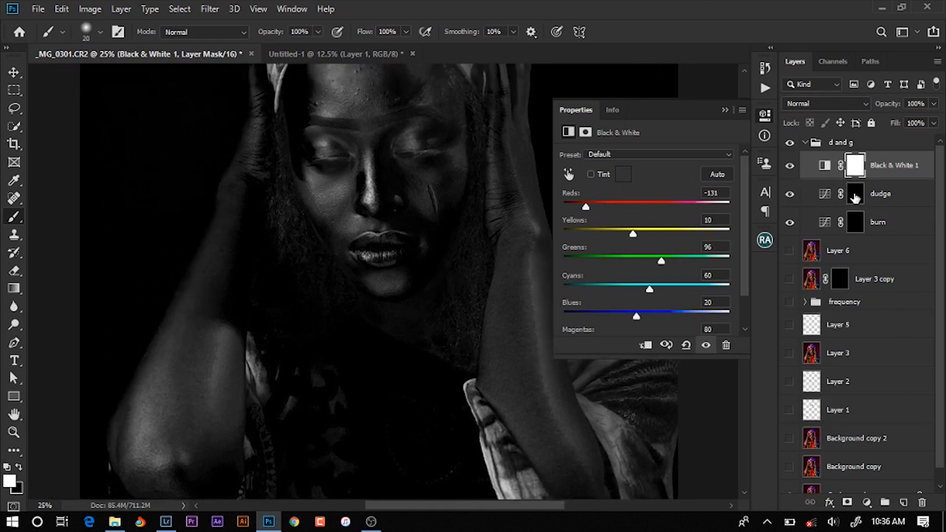
left_click(857, 222)
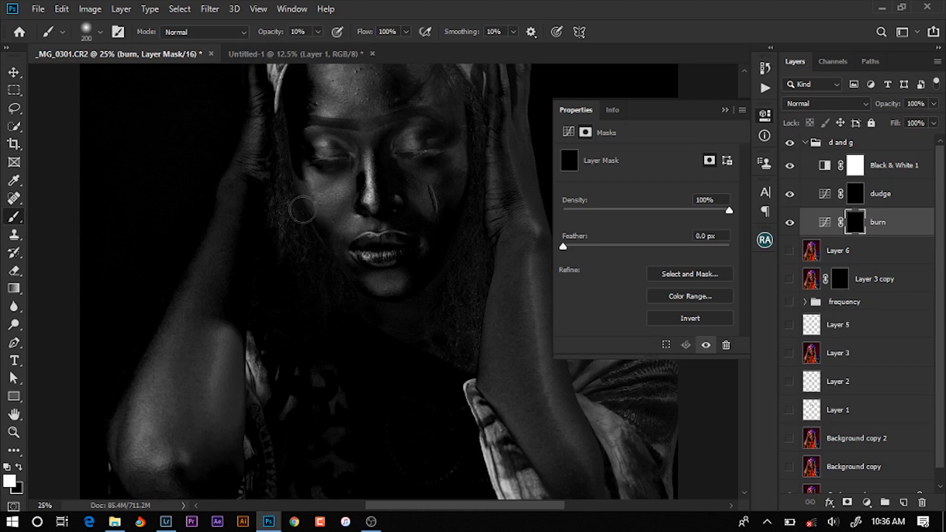
mouse_move(303, 210)
left_mouse_down()
mouse_move(328, 241)
mouse_move(307, 200)
mouse_move(338, 270)
mouse_move(303, 211)
mouse_move(332, 272)
left_mouse_up()
mouse_move(459, 209)
left_mouse_down()
mouse_move(446, 244)
mouse_move(463, 181)
mouse_move(436, 263)
mouse_move(424, 207)
mouse_move(428, 228)
mouse_move(420, 223)
mouse_move(451, 212)
mouse_move(449, 195)
mouse_move(418, 204)
mouse_move(399, 159)
left_mouse_up()
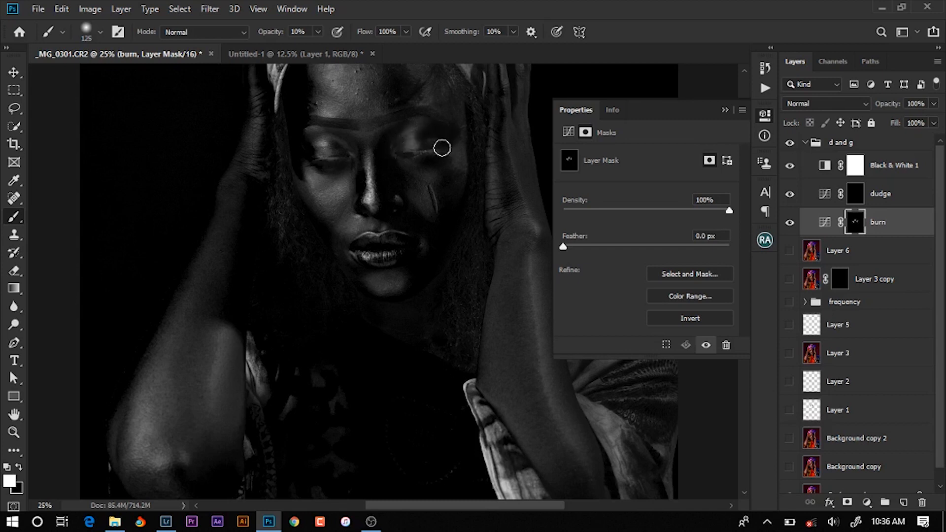
Paint the forehead shadows on the burn mask with a larger brush at 10% opacity
left_click_drag(298, 156, 318, 218)
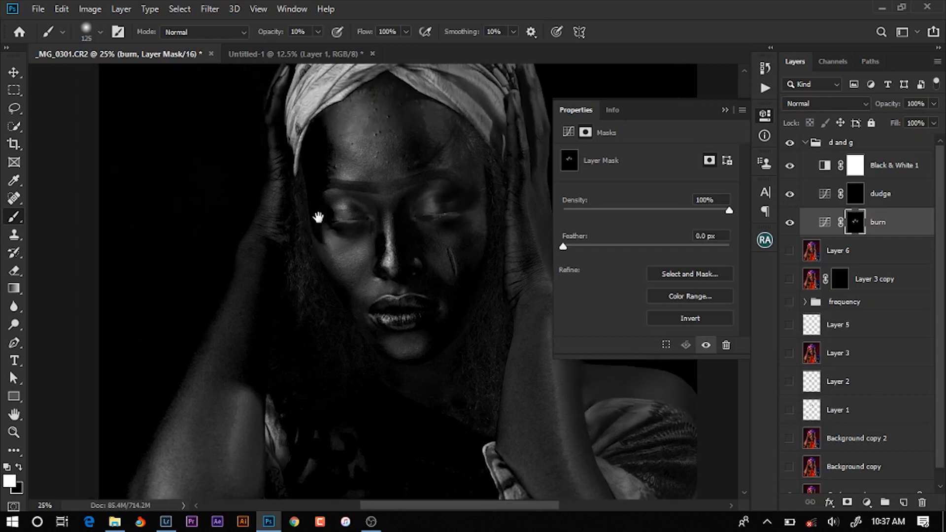
key("bracketright")
key("bracketright")
mouse_move(330, 131)
left_mouse_down()
mouse_move(332, 166)
mouse_move(321, 169)
mouse_move(325, 154)
mouse_move(318, 160)
mouse_move(340, 160)
mouse_move(321, 171)
mouse_move(350, 115)
mouse_move(336, 149)
mouse_move(346, 170)
mouse_move(355, 166)
mouse_move(325, 163)
left_mouse_up()
left_click_drag(396, 147, 355, 174)
key("bracketright")
mouse_move(355, 140)
left_mouse_down()
mouse_move(364, 187)
mouse_move(350, 198)
mouse_move(345, 129)
mouse_move(337, 184)
mouse_move(347, 194)
mouse_move(386, 172)
mouse_move(434, 173)
mouse_move(419, 165)
mouse_move(419, 174)
mouse_move(416, 152)
mouse_move(433, 222)
mouse_move(440, 210)
mouse_move(428, 164)
mouse_move(434, 248)
mouse_move(424, 268)
mouse_move(381, 258)
mouse_move(427, 257)
mouse_move(406, 259)
mouse_move(450, 222)
left_mouse_up()
key("bracketleft")
Paint the shaded areas of the red-lit forearm and elbow on the burn mask, varying the brush size
mouse_move(286, 274)
left_mouse_down()
mouse_move(304, 334)
mouse_move(349, 334)
mouse_move(242, 91)
mouse_move(322, 199)
left_mouse_up()
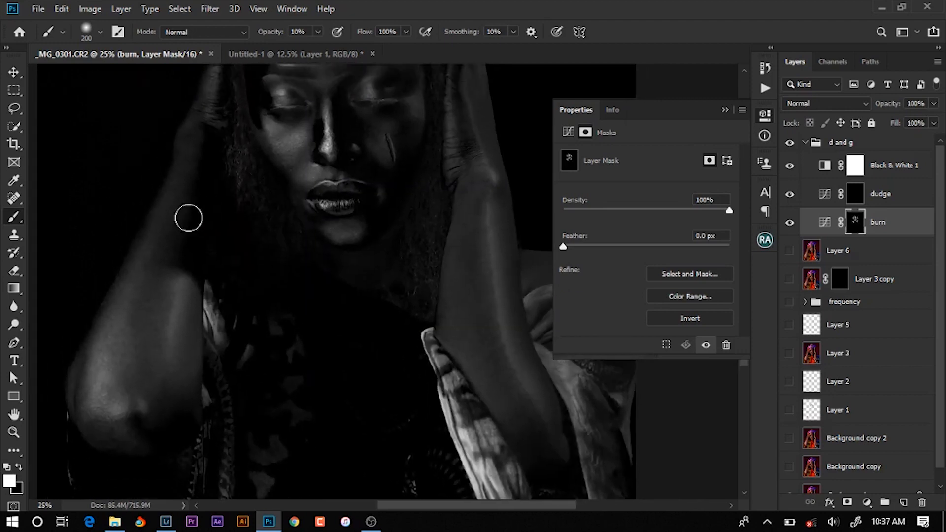
left_click_drag(159, 323, 173, 333)
key("]")
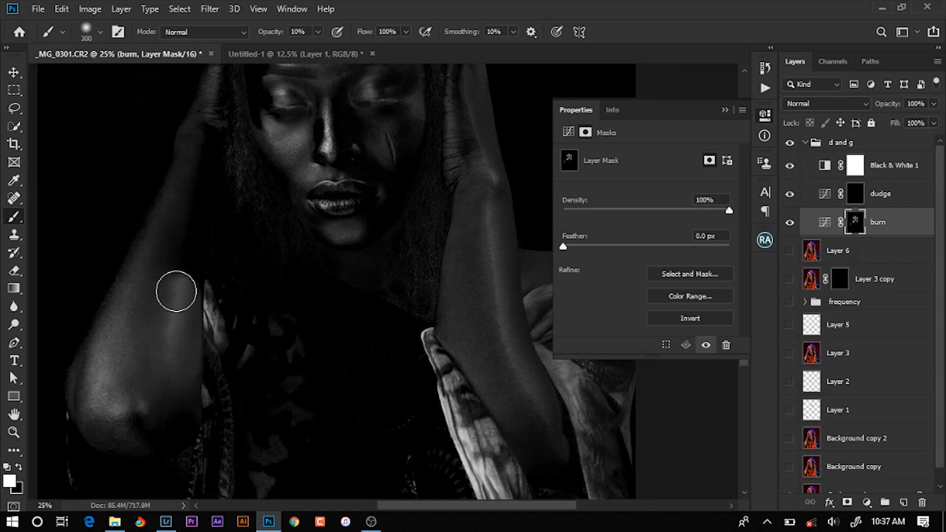
key("]")
mouse_move(170, 247)
left_mouse_down()
mouse_move(150, 359)
mouse_move(146, 318)
mouse_move(154, 282)
mouse_move(146, 412)
left_mouse_up()
key("[")
key("[")
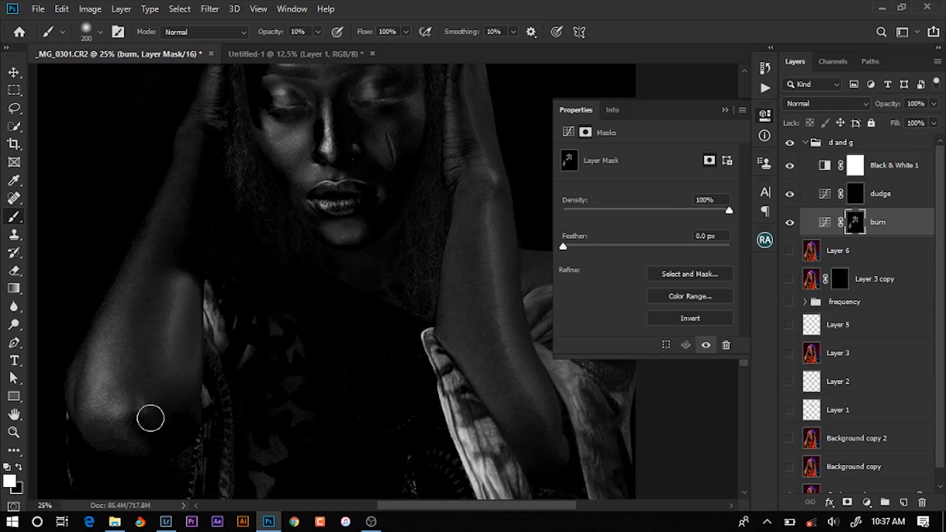
Burn the shaded areas of the blue-lit forearm and elbow, varying the brush size between 400 and 175
key("]")
key("]")
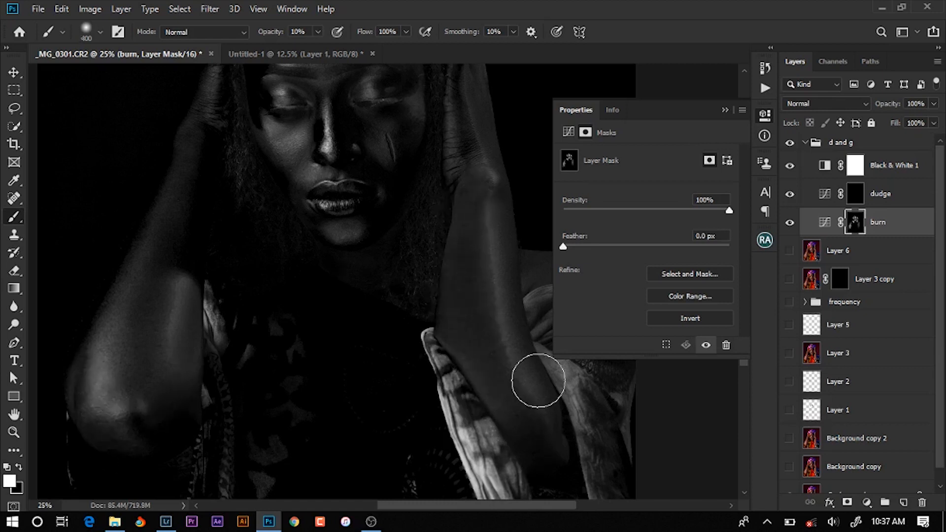
key("[")
key("[")
key("[")
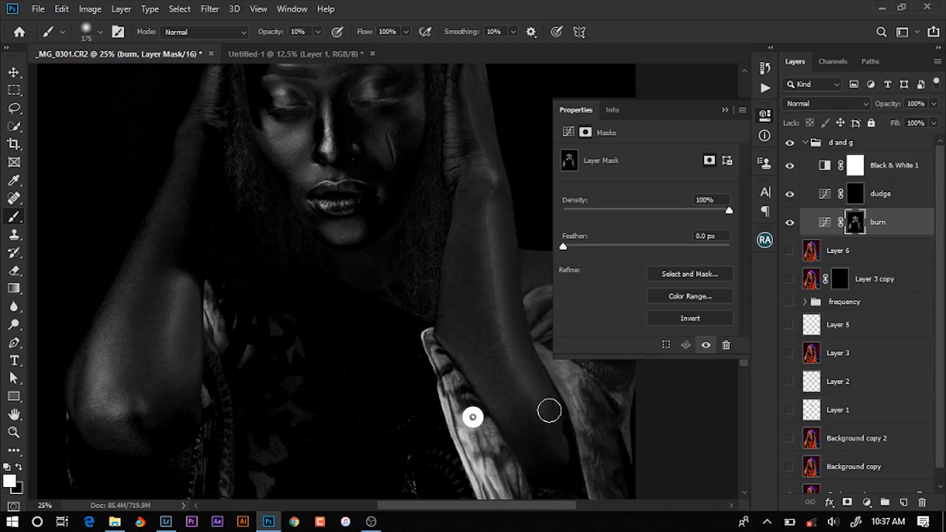
Paint along the chin and jaw on the burn mask, and compare the burn effect by toggling the layer's visibility
left_click_drag(485, 134, 514, 229)
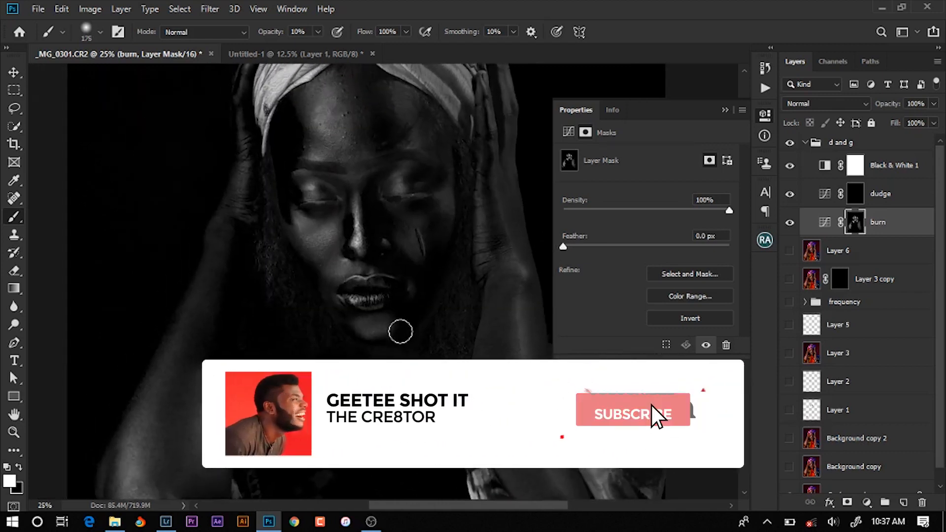
left_click_drag(401, 332, 448, 342)
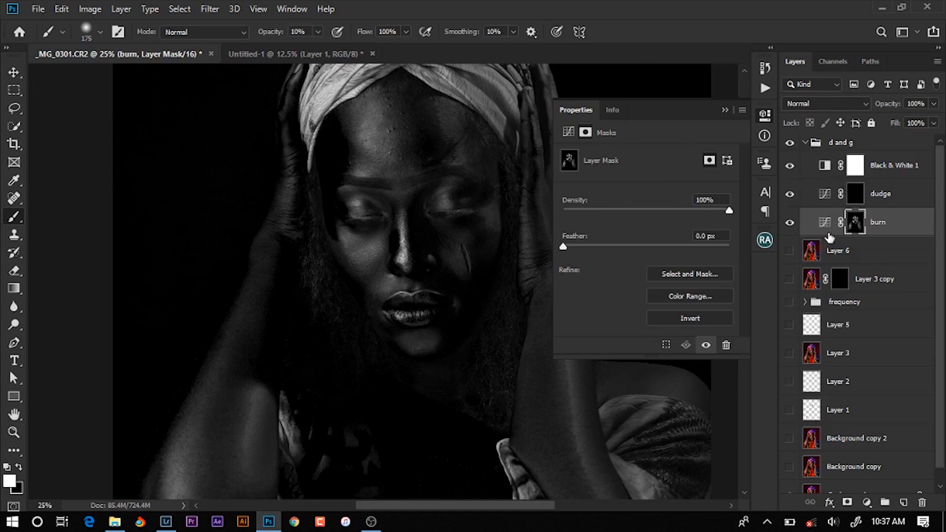
left_click(791, 224)
left_click(791, 223)
left_click(790, 224)
left_click(790, 224)
Brighten the forehead highlights by painting white on the dudge mask with an enlarged brush at 10% opacity
left_click(862, 196)
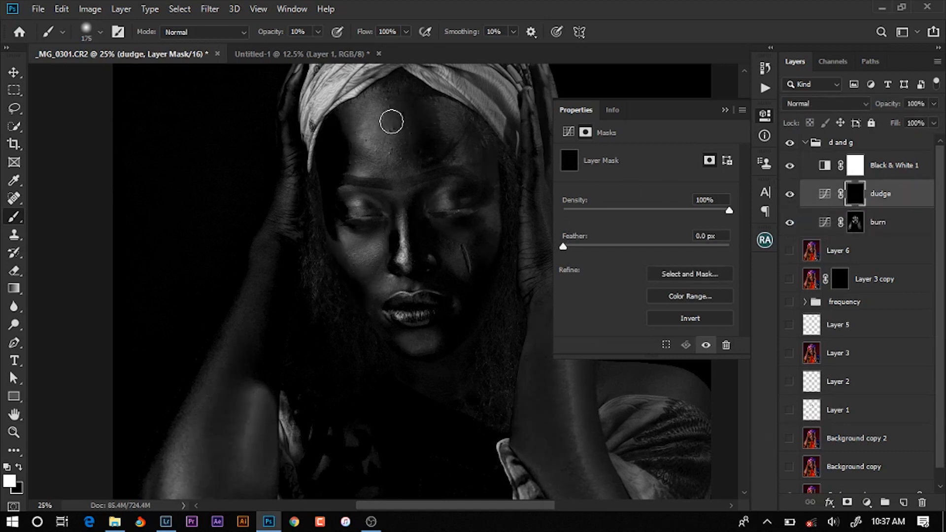
key("bracketright")
key("bracketright")
key("bracketright")
mouse_move(380, 114)
left_mouse_down()
mouse_move(367, 145)
mouse_move(369, 117)
mouse_move(376, 139)
mouse_move(365, 150)
mouse_move(388, 167)
mouse_move(392, 142)
mouse_move(371, 129)
mouse_move(390, 157)
mouse_move(390, 143)
mouse_move(376, 148)
mouse_move(373, 109)
mouse_move(367, 145)
mouse_move(377, 163)
mouse_move(396, 153)
mouse_move(381, 131)
left_mouse_up()
mouse_move(454, 133)
left_mouse_down()
mouse_move(450, 111)
mouse_move(466, 161)
mouse_move(464, 133)
mouse_move(456, 117)
mouse_move(457, 156)
mouse_move(448, 114)
mouse_move(460, 163)
mouse_move(453, 113)
mouse_move(457, 165)
left_mouse_up()
Paint the highlights of the nose bridge and both cheeks on the dudge mask with a brush sized 150 to 200
key("bracketleft")
key("bracketleft")
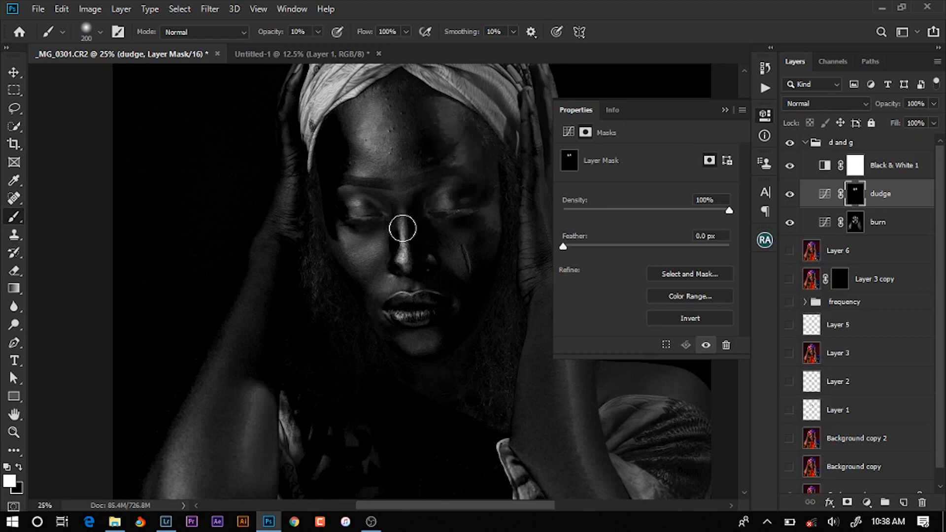
key("bracketleft")
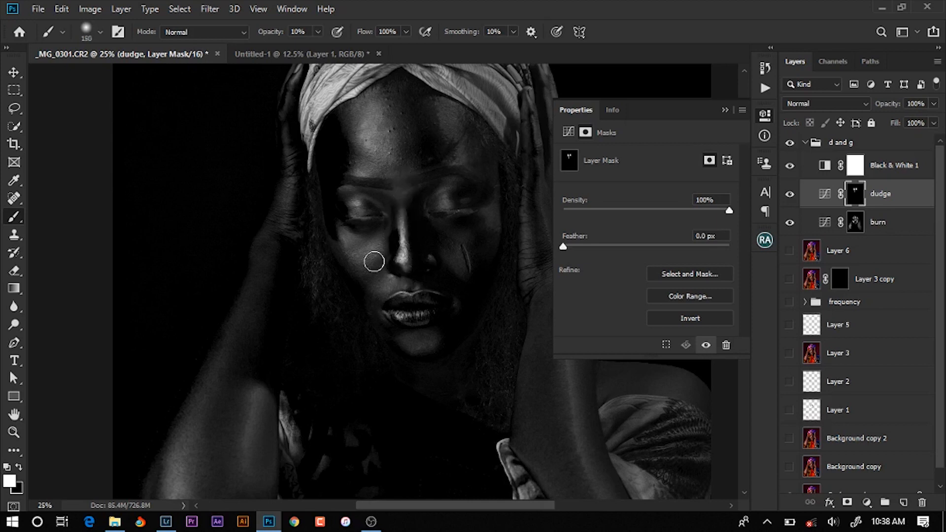
key("bracketright")
key("bracketright")
left_click_drag(374, 261, 375, 246)
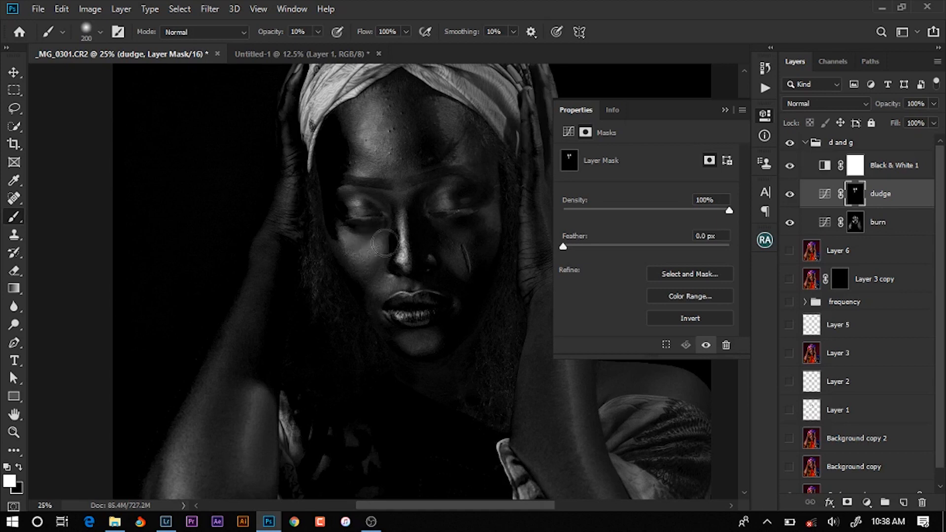
mouse_move(380, 282)
left_mouse_down()
mouse_move(352, 233)
mouse_move(382, 287)
mouse_move(360, 244)
mouse_move(377, 274)
mouse_move(346, 258)
mouse_move(374, 271)
left_mouse_up()
left_click_drag(492, 222, 496, 206)
mouse_move(467, 260)
left_mouse_down()
mouse_move(466, 239)
mouse_move(445, 233)
mouse_move(466, 245)
mouse_move(465, 264)
left_mouse_up()
Brighten the highlights of the red-lit forearm on the dudge mask with a 300-size brush
mouse_move(427, 341)
left_mouse_down()
mouse_move(404, 334)
mouse_move(433, 342)
mouse_move(435, 186)
mouse_move(412, 193)
left_mouse_up()
key("space")
key("bracketright")
key("bracketright")
mouse_move(319, 269)
left_mouse_down()
mouse_move(316, 233)
mouse_move(303, 286)
mouse_move(314, 222)
mouse_move(303, 308)
mouse_move(315, 236)
mouse_move(317, 304)
mouse_move(298, 291)
mouse_move(301, 302)
mouse_move(323, 210)
mouse_move(324, 324)
mouse_move(301, 258)
mouse_move(298, 342)
mouse_move(259, 312)
mouse_move(242, 347)
mouse_move(227, 317)
mouse_move(232, 309)
mouse_move(232, 334)
mouse_move(262, 354)
mouse_move(255, 346)
mouse_move(275, 321)
left_mouse_up()
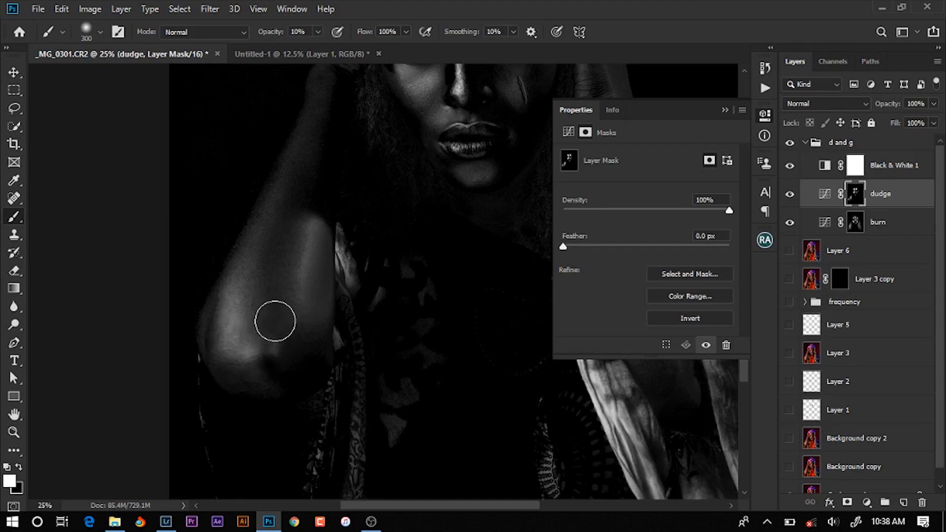
Brighten the highlight along the blue-lit forearm on the dudge mask with a 175-size brush
key("space")
left_click_drag(351, 234, 69, 248)
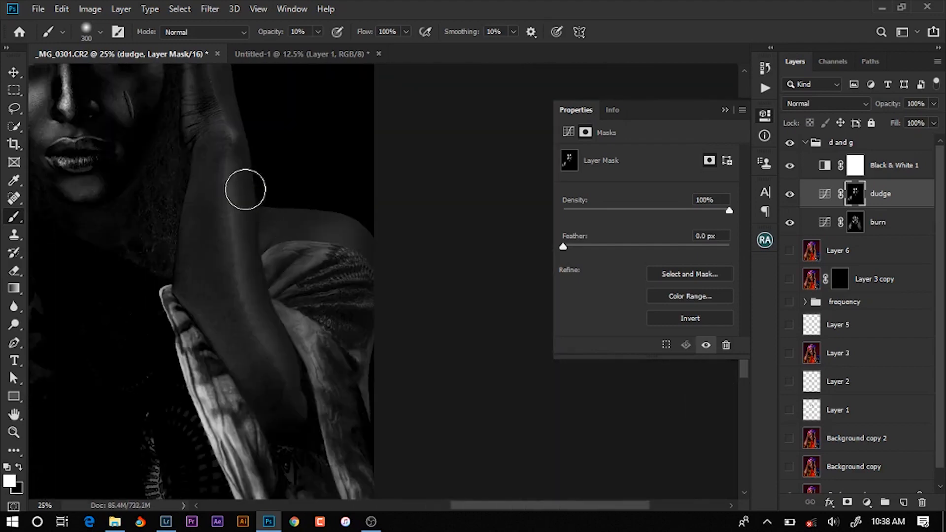
key("bracketleft")
key("bracketleft")
key("bracketleft")
mouse_move(236, 212)
left_mouse_down()
mouse_move(278, 366)
mouse_move(251, 300)
mouse_move(282, 374)
mouse_move(230, 256)
mouse_move(249, 276)
left_mouse_up()
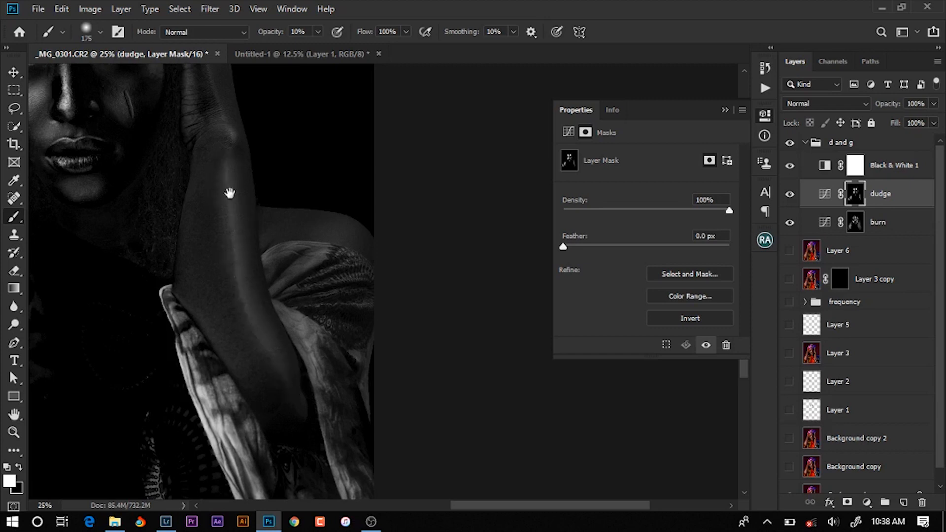
Make Layer 6 visible and hide the Black & White 1 layer to view the dodged and burned portrait in colour
key("space")
left_click_drag(230, 188, 252, 305)
left_click_drag(252, 267, 258, 289)
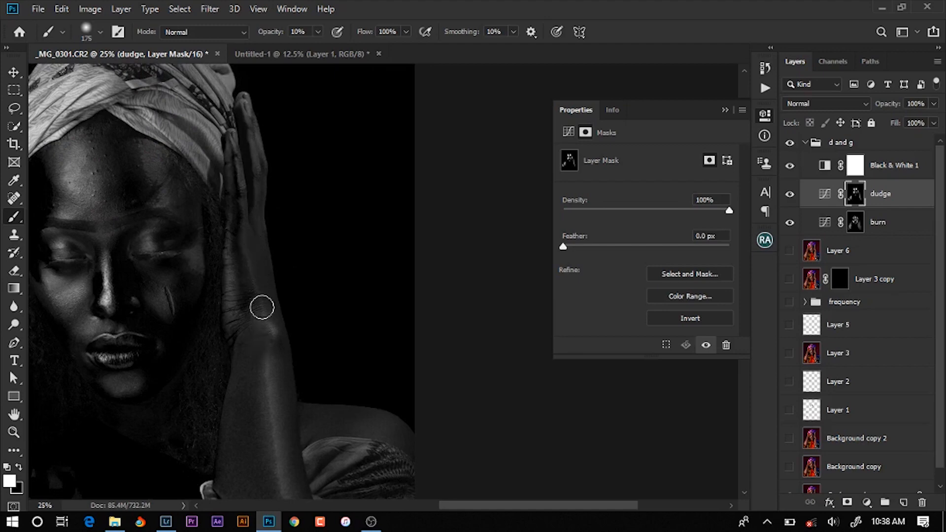
key("space")
left_click_drag(220, 238, 363, 242)
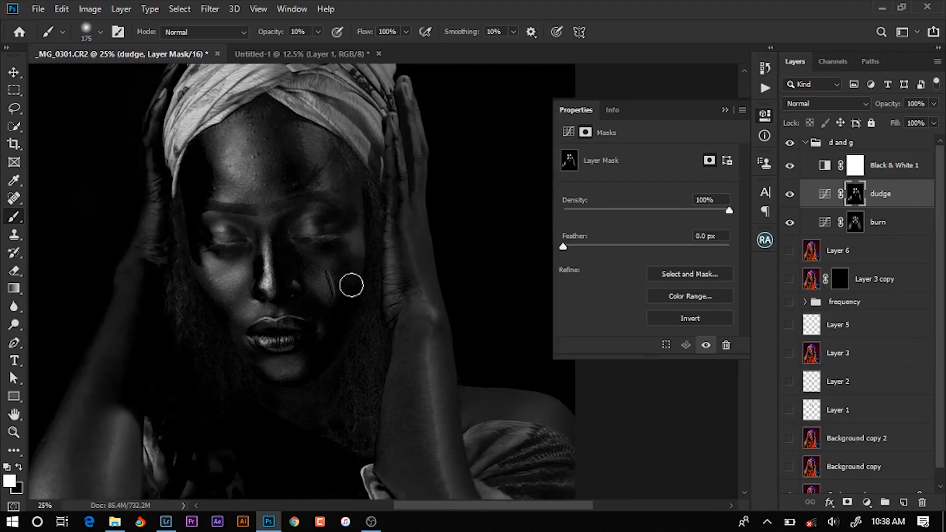
left_click_drag(320, 346, 347, 230)
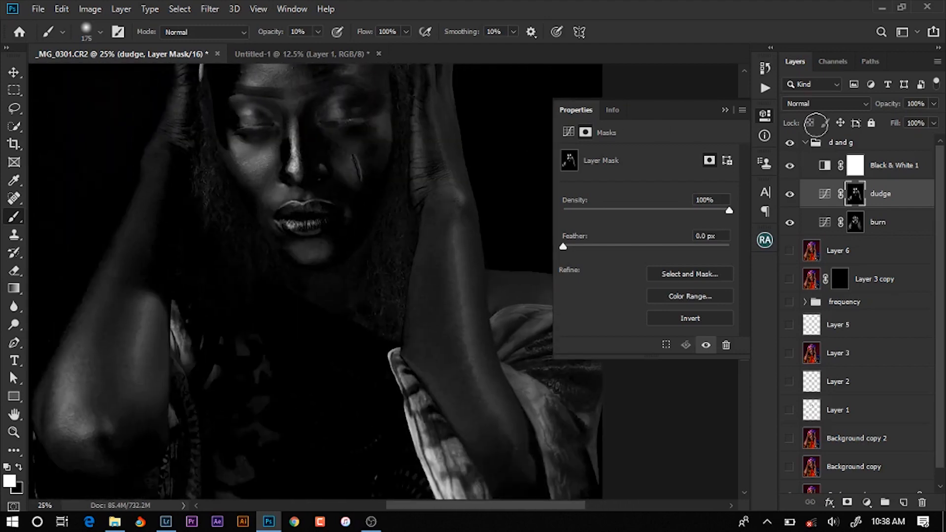
left_click(789, 252)
left_click(841, 143)
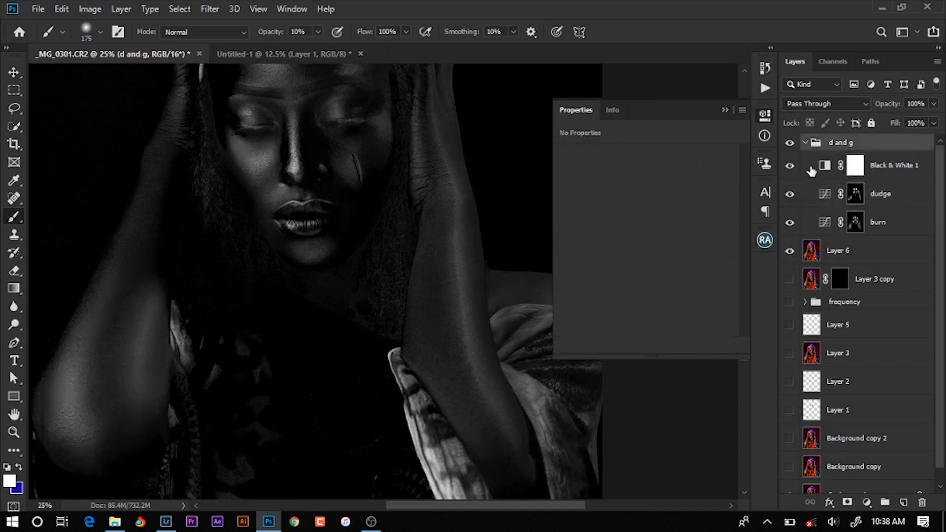
left_click(790, 166)
left_click_drag(398, 220, 409, 300)
key("ctrl+minus")
key("ctrl+minus")
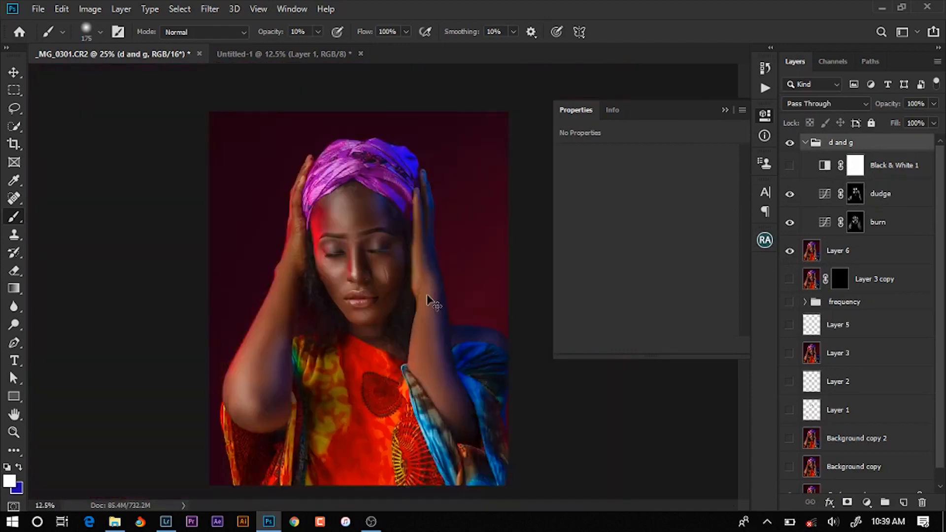
key("ctrl+plus")
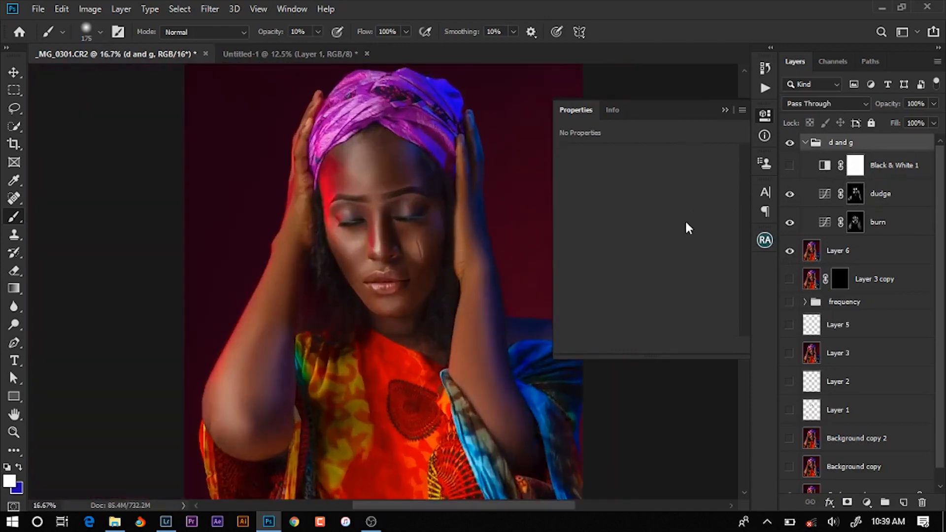
Recheck the shading with Black & White 1 temporarily shown, and select the burn layer's mask
left_click(790, 167)
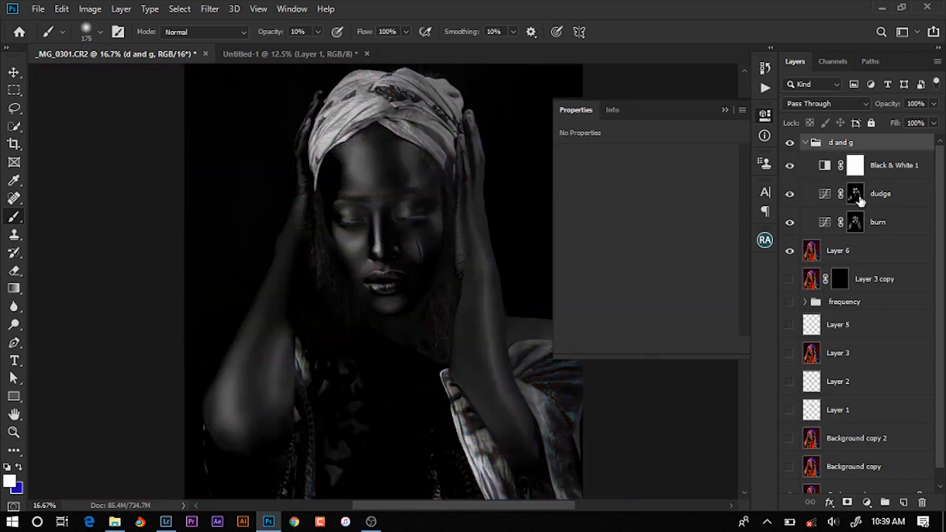
left_click(856, 223)
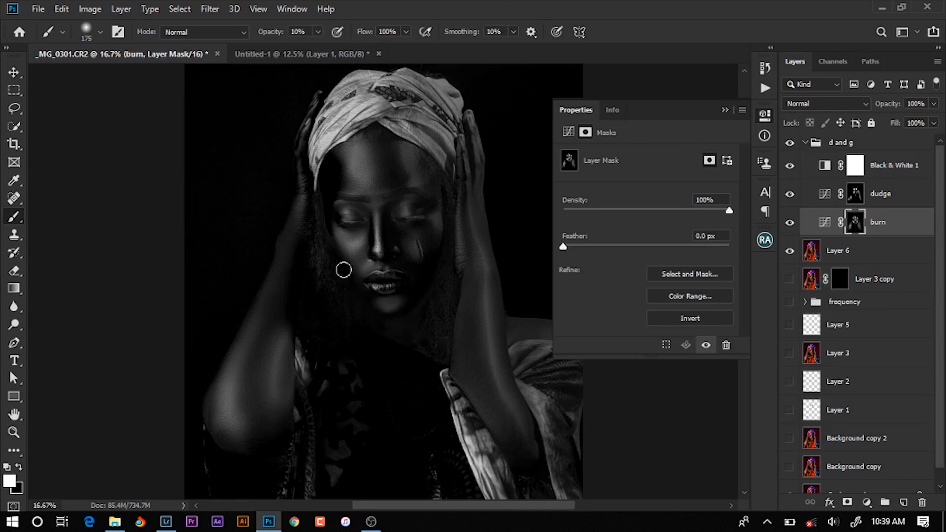
left_click(790, 166)
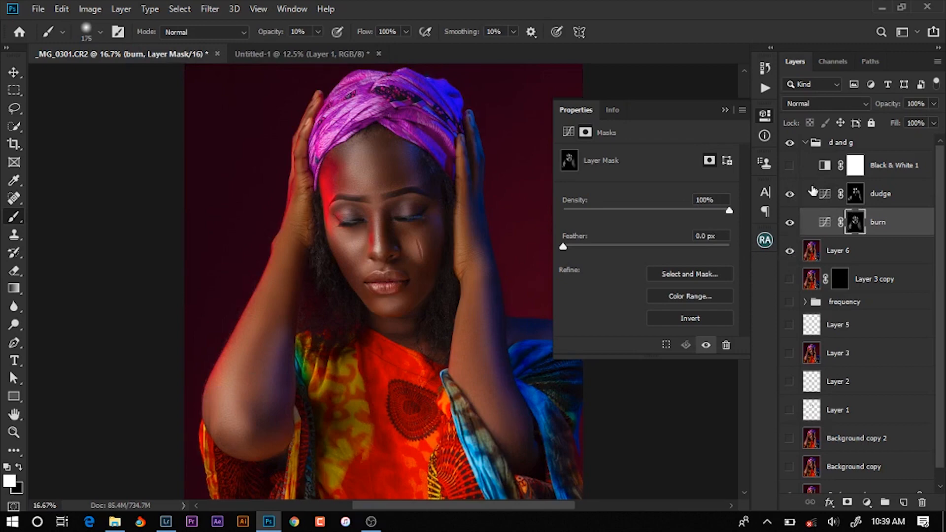
Compare the portrait with and without the d and g group
key("ctrl+minus")
key("ctrl+minus")
key("ctrl+minus")
key("ctrl+minus")
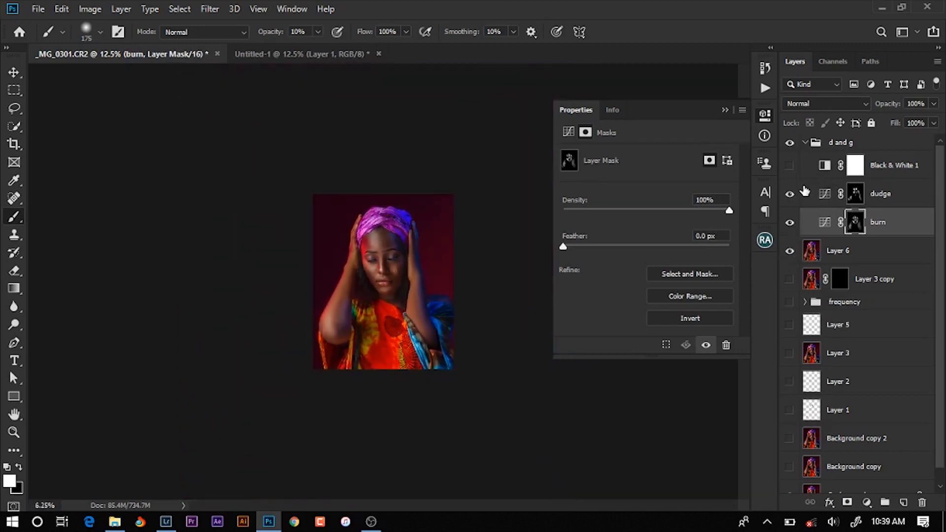
key("ctrl+plus")
key("ctrl+plus")
key("ctrl+plus")
key("ctrl+plus")
key("ctrl+plus")
key("ctrl+plus")
left_click(790, 143)
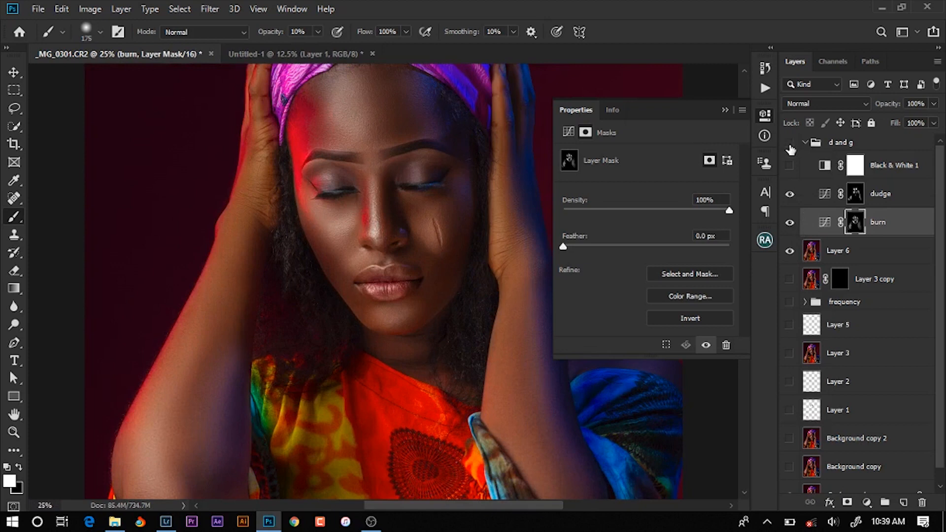
left_click(790, 142)
key("bracketleft")
key("bracketleft")
key("bracketleft")
key("bracketleft")
key("bracketright")
key("bracketright")
key("bracketright")
key("bracketright")
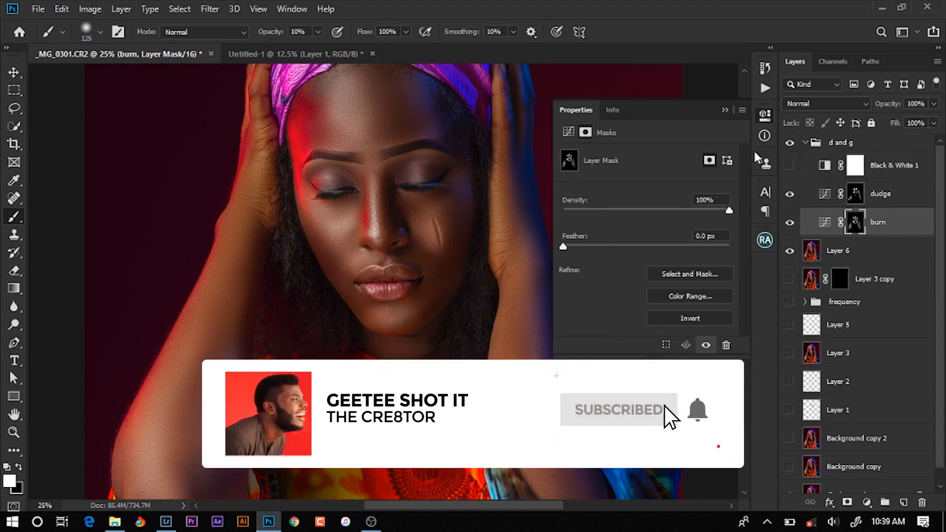
Reduce the opacity of the d and g group to 75%
key("ctrl+minus")
key("ctrl+minus")
key("ctrl+minus")
key("ctrl+minus")
key("ctrl+plus")
key("ctrl+plus")
key("ctrl+plus")
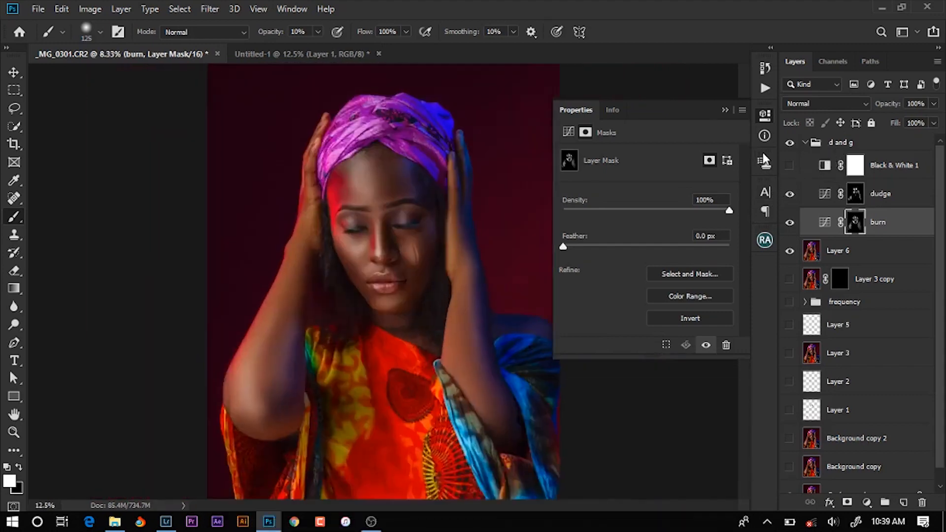
key("ctrl+plus")
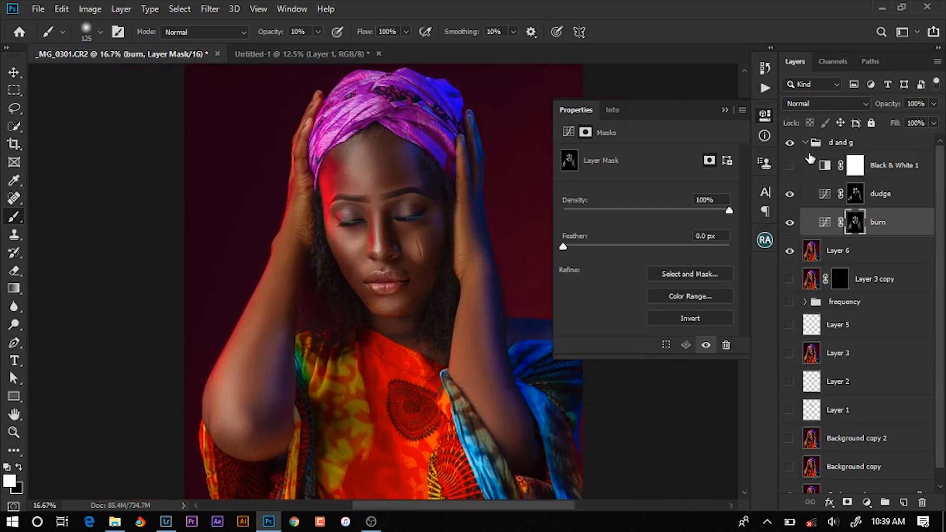
left_click(867, 142)
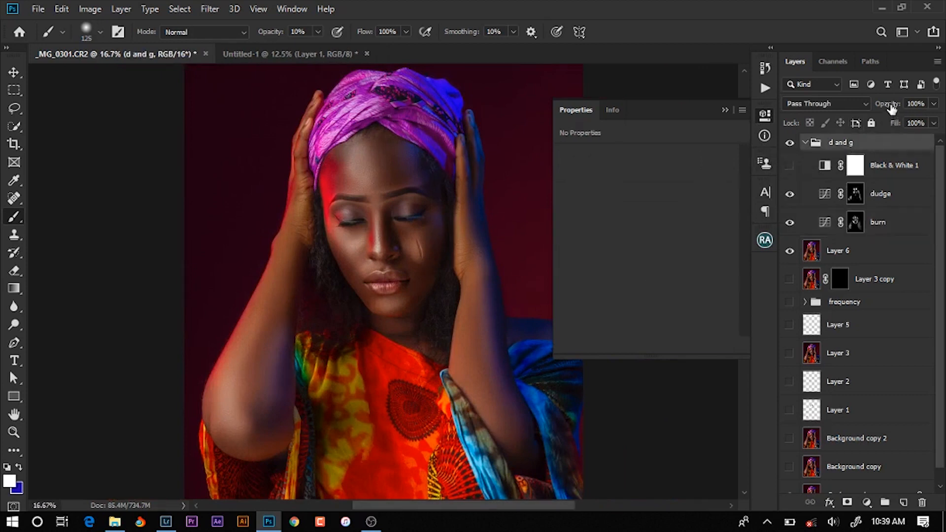
left_click_drag(892, 108, 875, 110)
Examine the reduced dodge and burn effect on the face and arms, both close up and across the whole portrait
key("ctrl+minus")
key("ctrl+minus")
key("ctrl+minus")
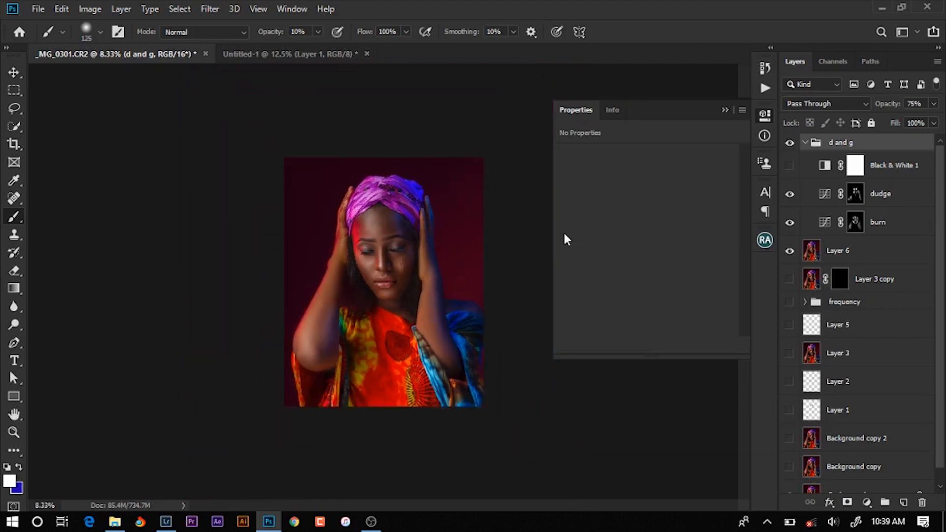
key("ctrl+plus")
key("ctrl+plus")
key("ctrl+plus")
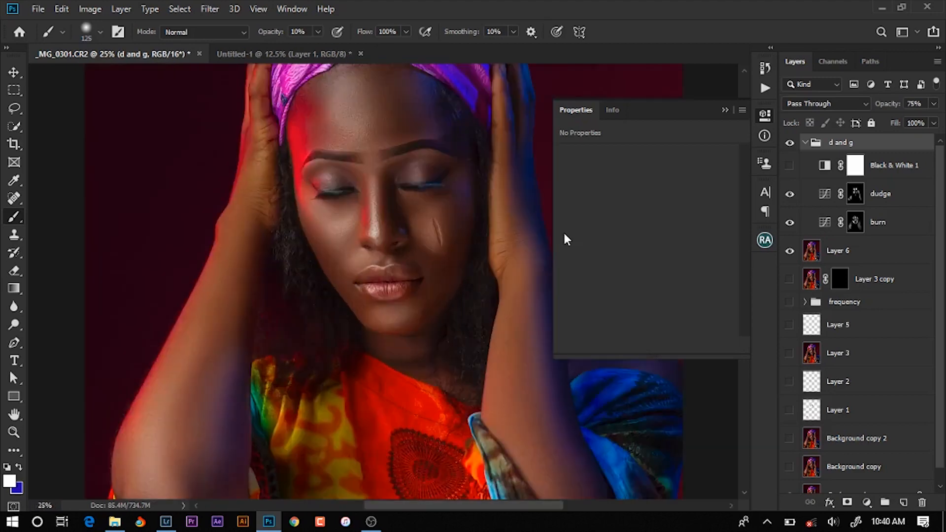
key("ctrl+minus")
key("ctrl+plus")
key("ctrl+minus")
key("ctrl+minus")
key("ctrl+plus")
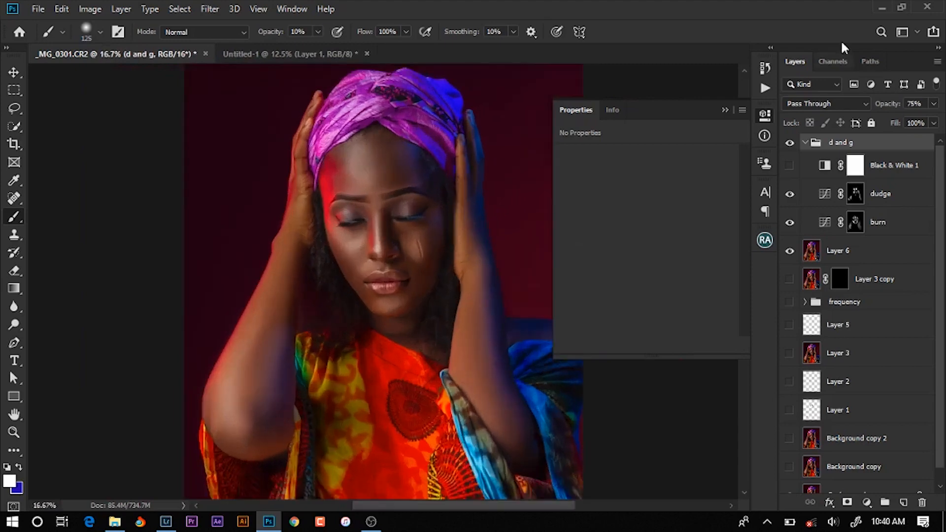
Delete the Black & White 1 helper layer from the d and g group
left_click(725, 110)
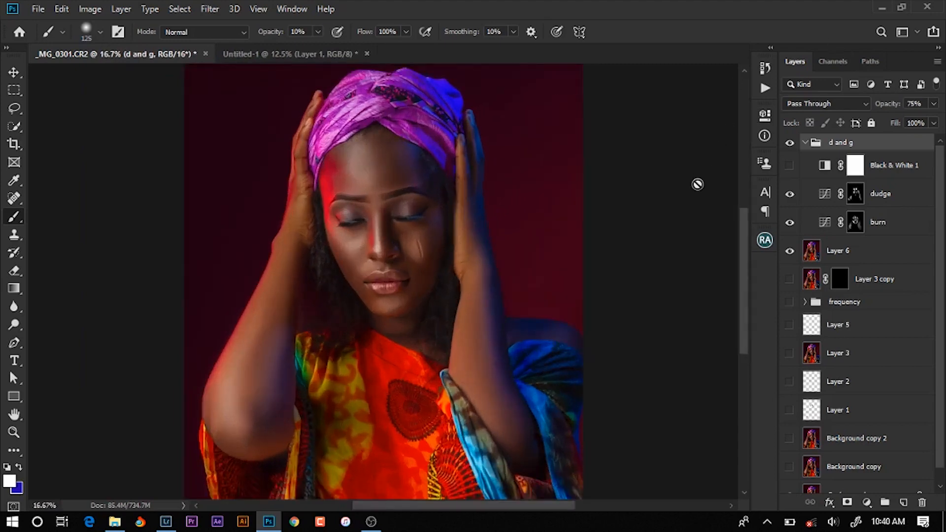
key("ctrl+minus")
key("ctrl+minus")
key("ctrl+plus")
key("ctrl+plus")
key("ctrl+minus")
key("ctrl+minus")
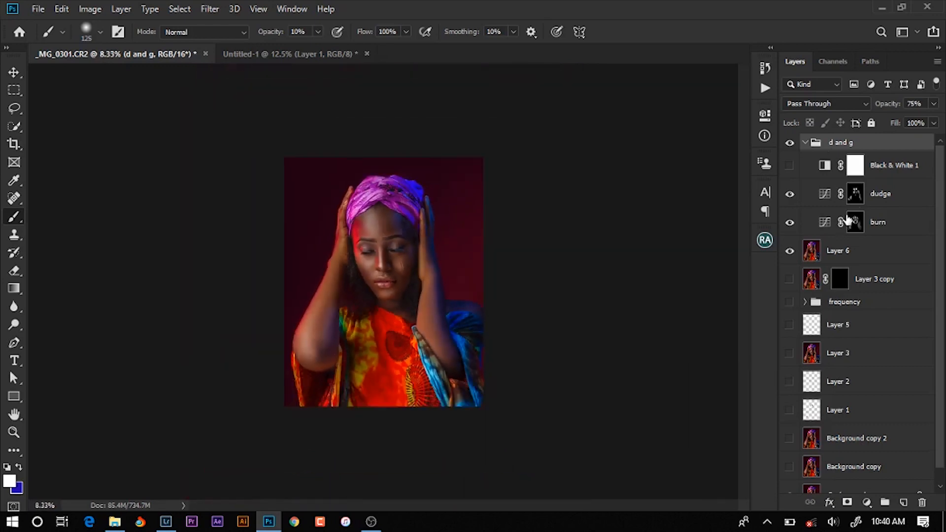
left_click(887, 176)
key("Delete")
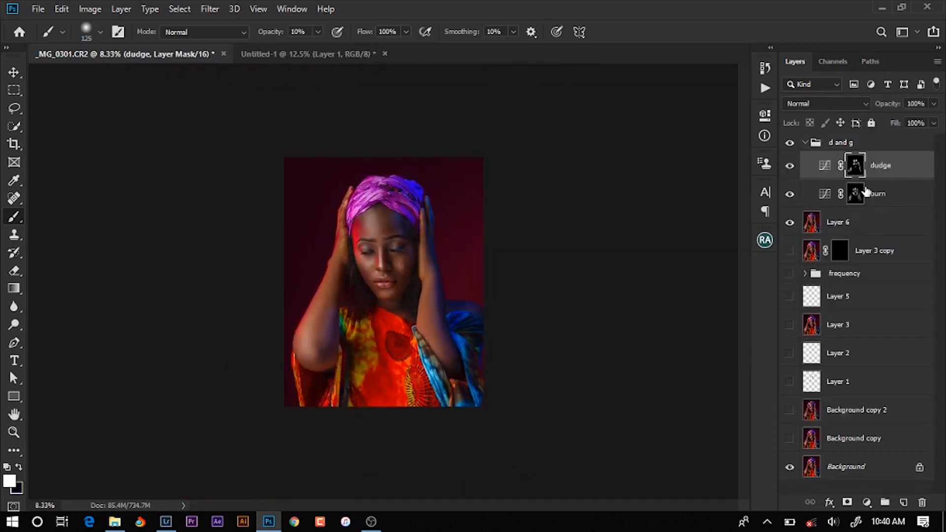
Compare the original Background alone with the fully retouched portrait on the face and arms
left_click(789, 468, "alt")
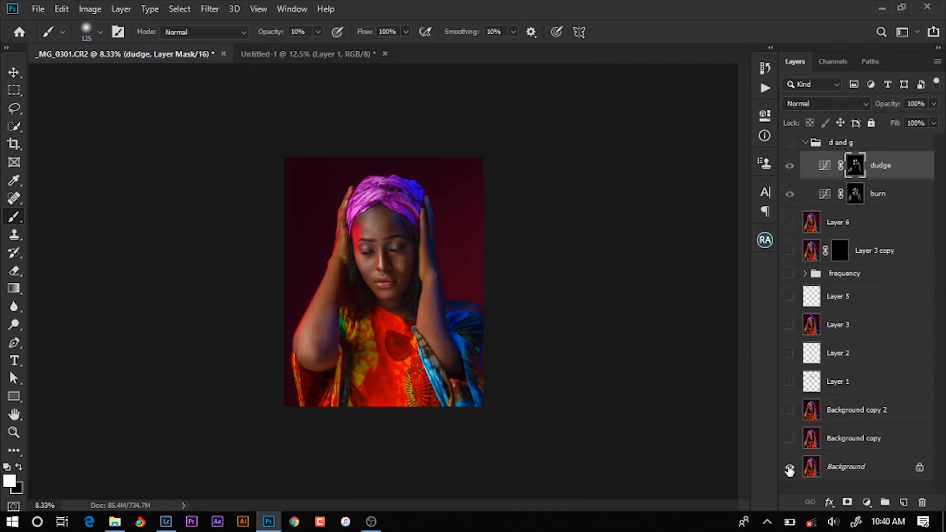
key("ctrl+minus")
key("ctrl+minus")
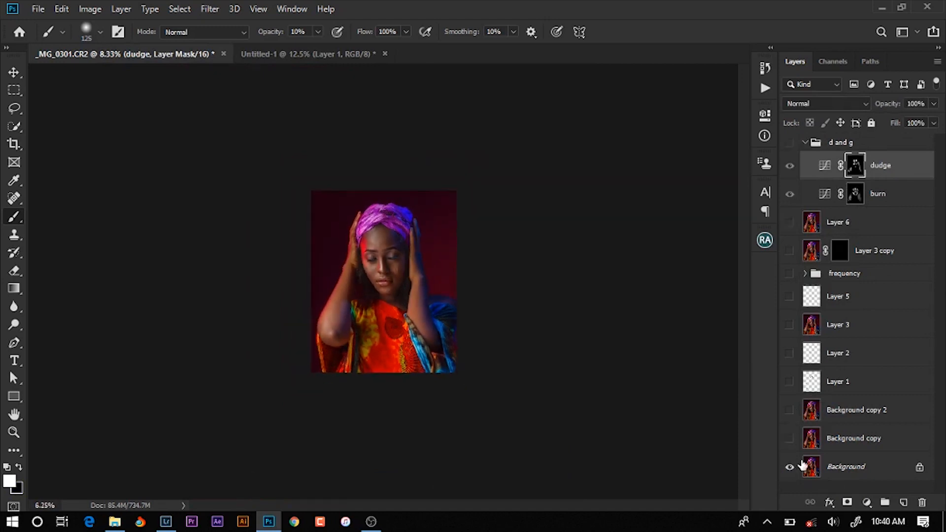
key("ctrl+plus")
key("ctrl+plus")
key("ctrl+plus")
key("ctrl+plus")
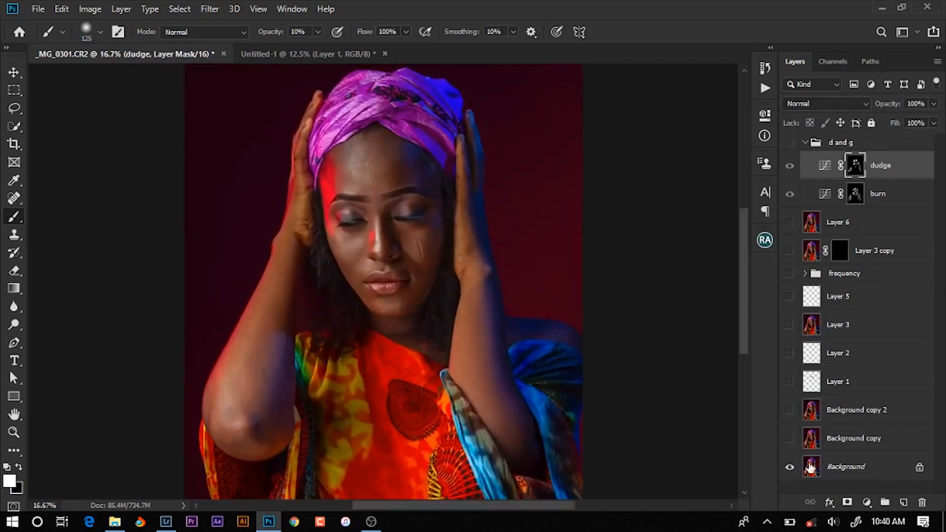
left_click(789, 468, "alt")
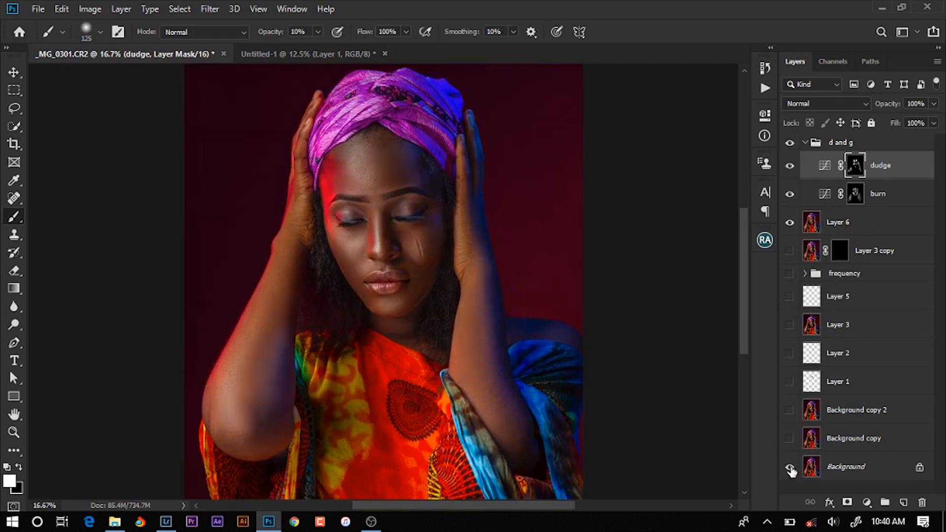
left_click(790, 468, "alt")
left_click(790, 468, "alt")
Collapse the d and g group and add a Selective Color adjustment layer above it
left_click(804, 149)
left_click(806, 143)
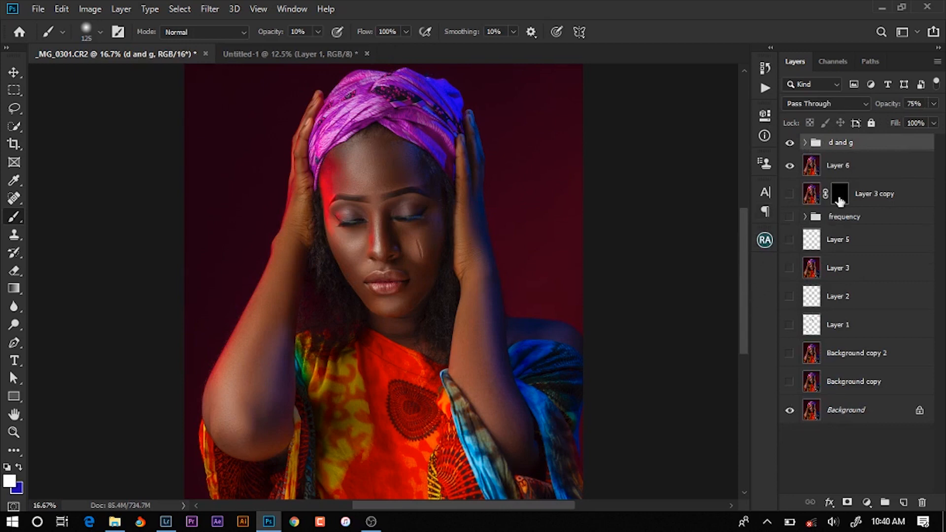
left_click(867, 503)
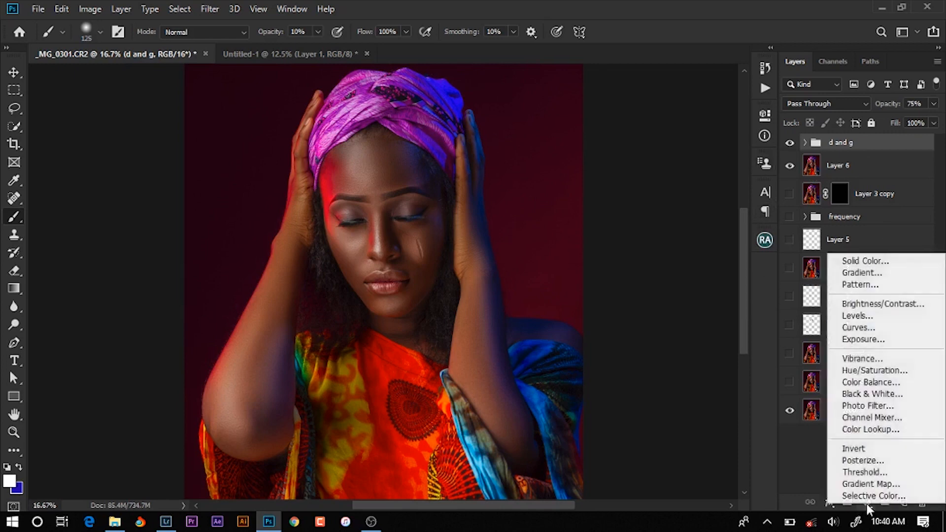
left_click(873, 496)
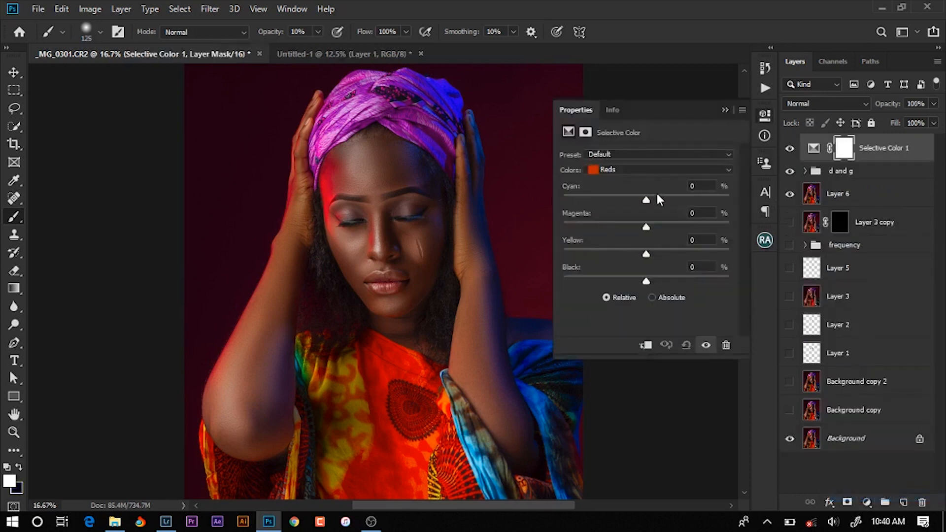
Adjust the Yellows of the Selective Color layer with Cyan +4, Magenta +3 and a reduced Yellow amount
left_click(650, 170)
left_click(616, 192)
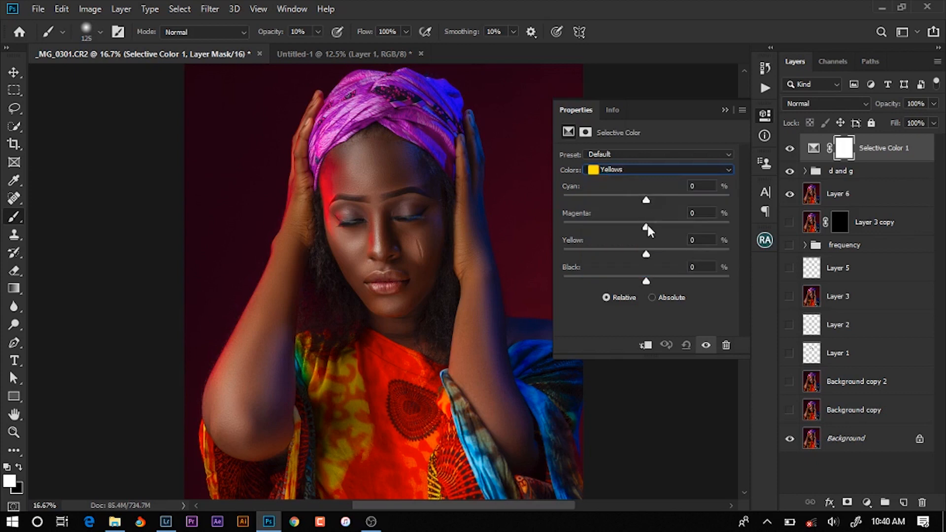
left_click_drag(646, 226, 655, 202)
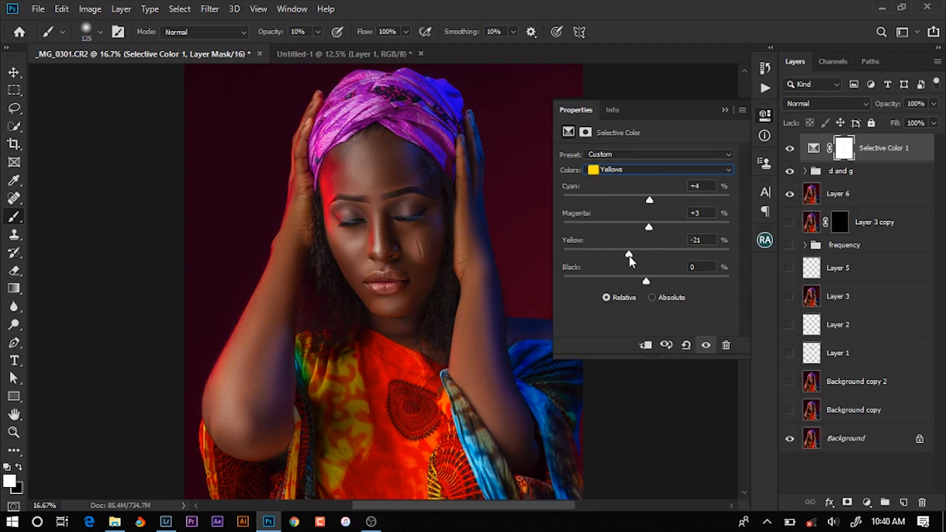
left_click_drag(629, 256, 651, 267)
Set the Reds of the Selective Color layer to Cyan +6, Magenta +2, Yellow -7 and Black +6
left_click(642, 169)
left_click(636, 182)
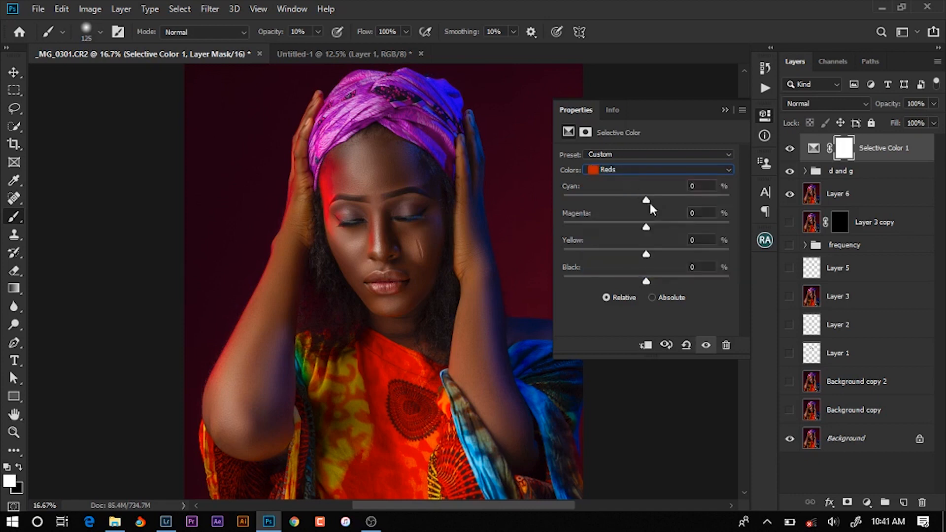
left_click_drag(644, 203, 635, 204)
left_click_drag(654, 203, 656, 283)
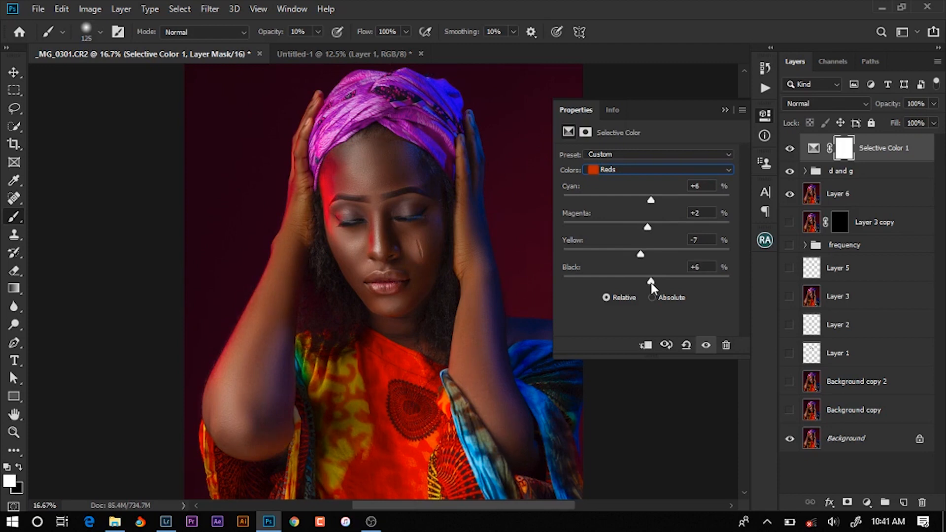
Set the Black amount of the Selective Color layer's Blacks to +3%
left_click(658, 172)
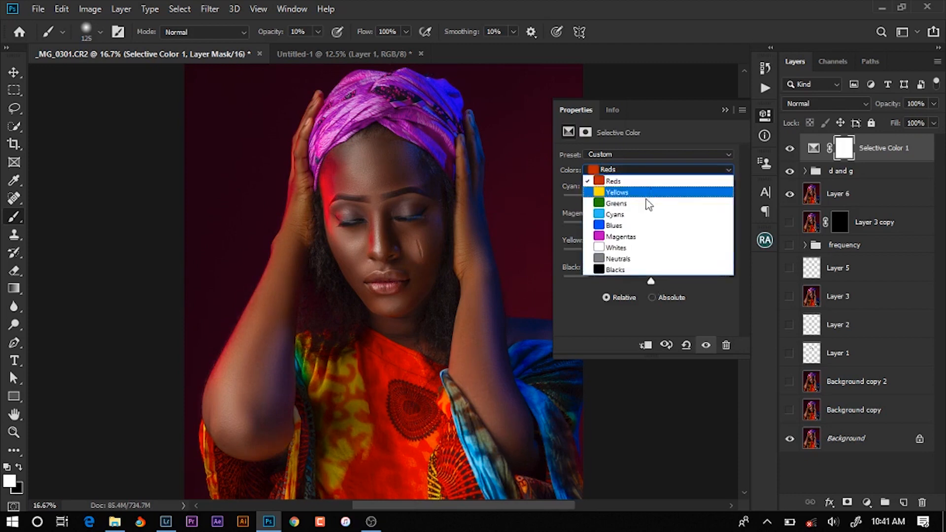
left_click(622, 271)
left_click_drag(647, 282, 645, 285)
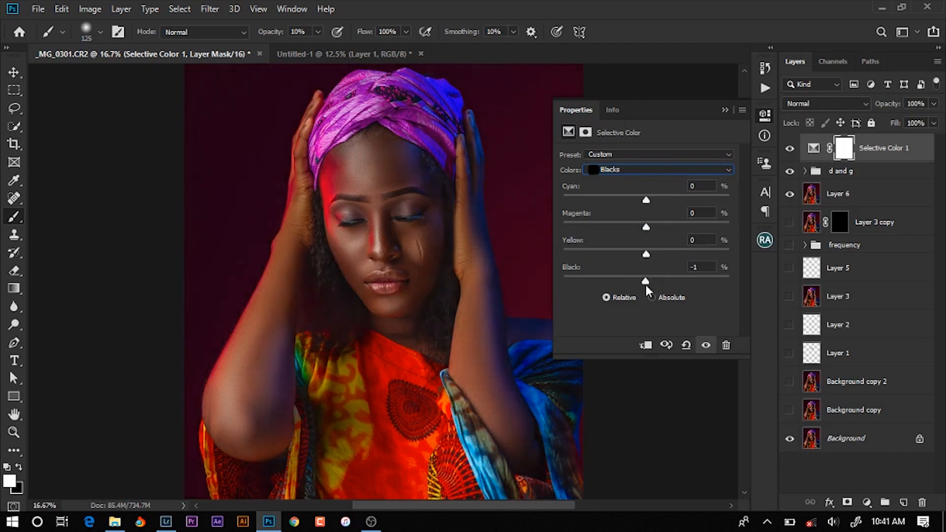
left_click_drag(645, 285, 648, 288)
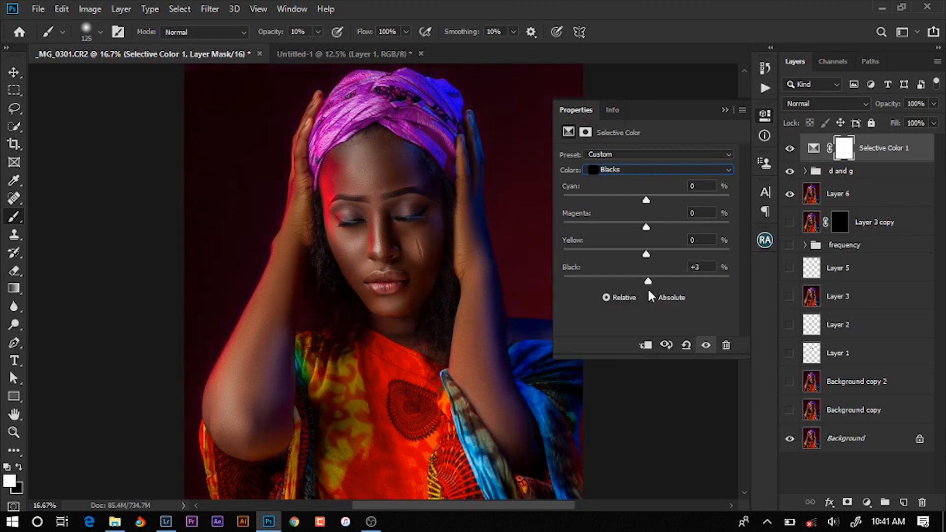
Set the Black amount of the Selective Color layer's Blacks to +1% and compare the image with the layer off and on
left_click(706, 265)
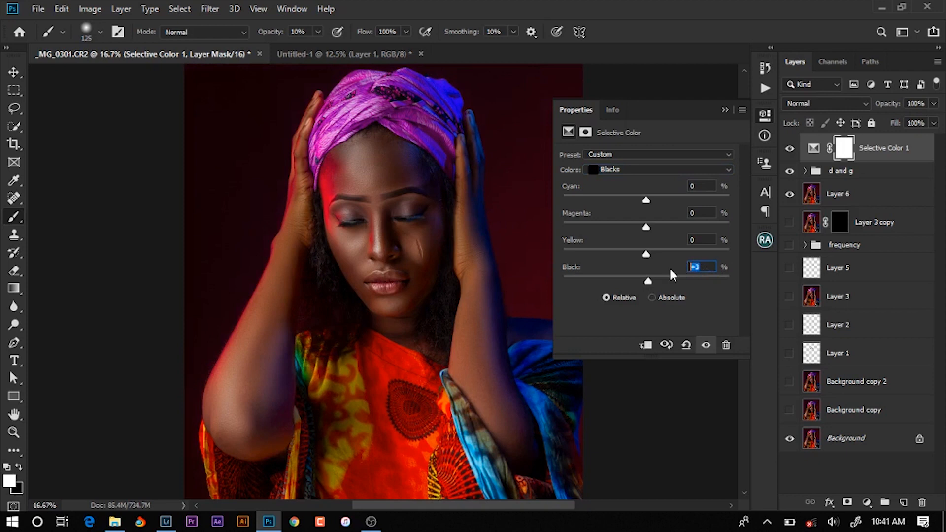
type("1")
key("Return")
left_click(791, 152)
left_click(790, 154)
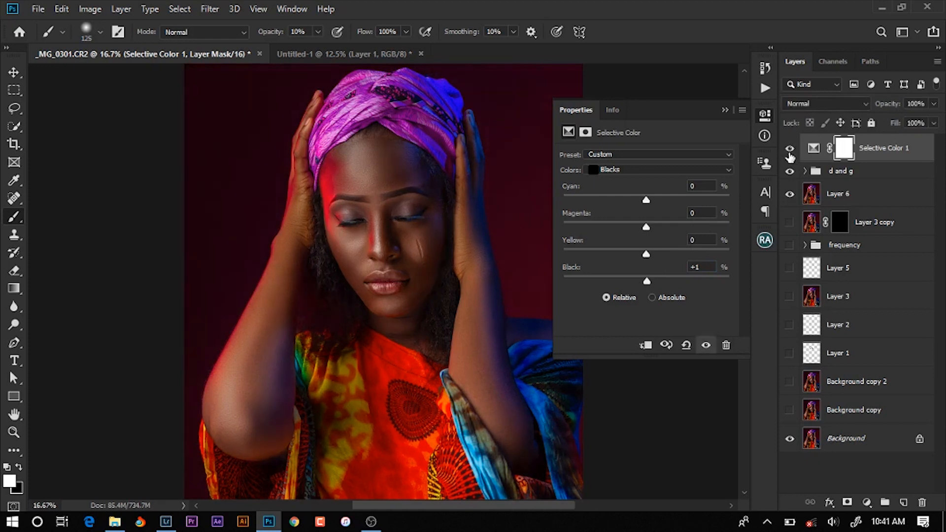
Add a Curves adjustment layer above the Selective Color layer and place a point near the middle of its Red curve
left_click(867, 502)
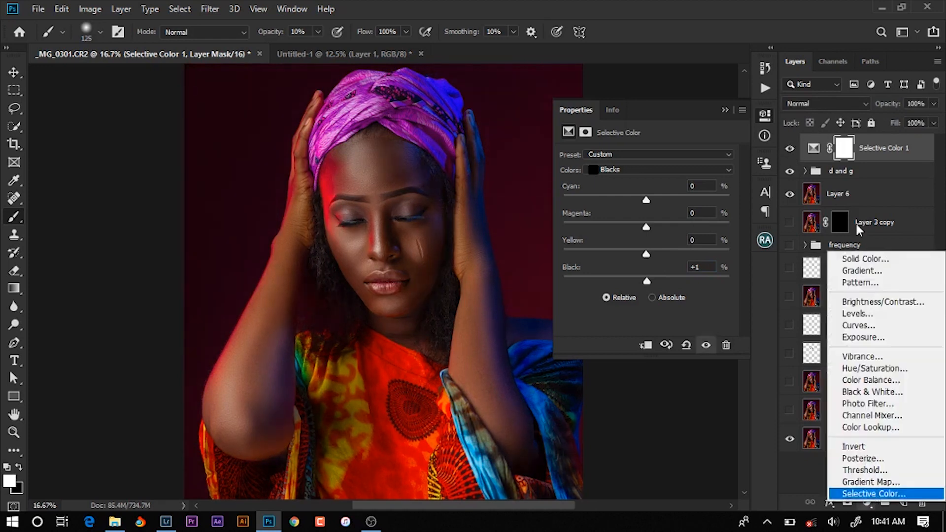
left_click(859, 326)
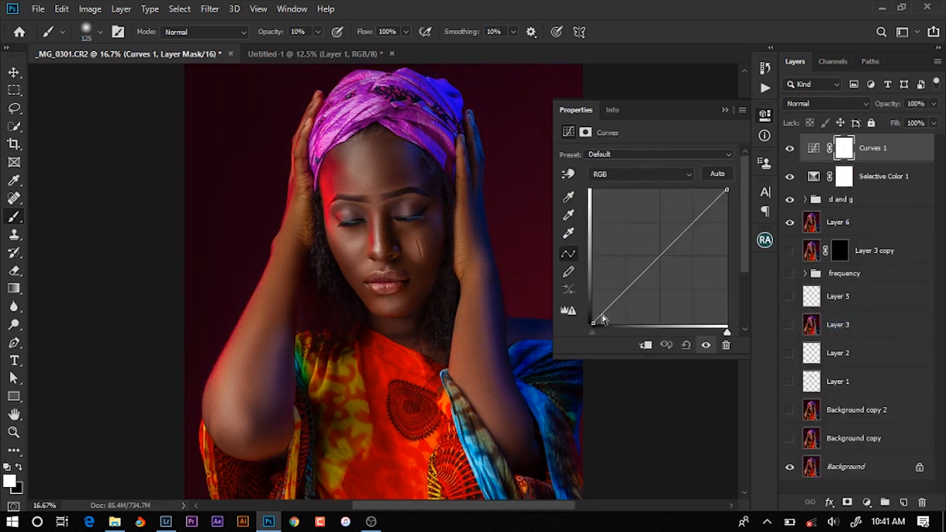
mouse_move(593, 324)
left_mouse_down()
mouse_move(657, 325)
mouse_move(594, 330)
left_mouse_up()
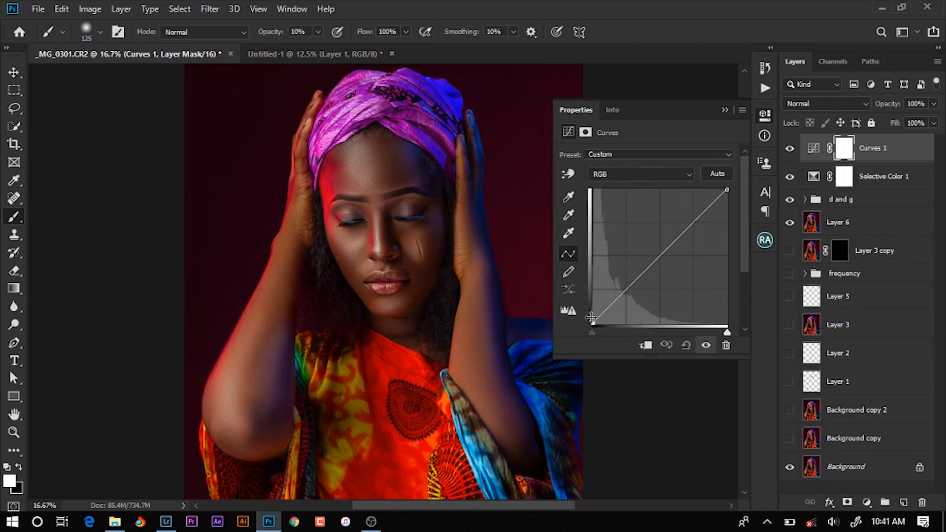
left_click(666, 176)
left_click(619, 204)
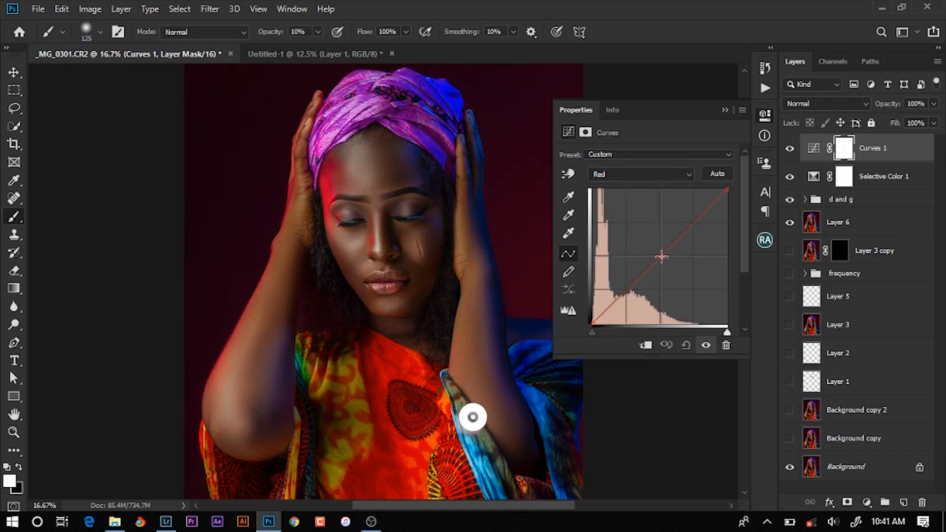
left_click(655, 260)
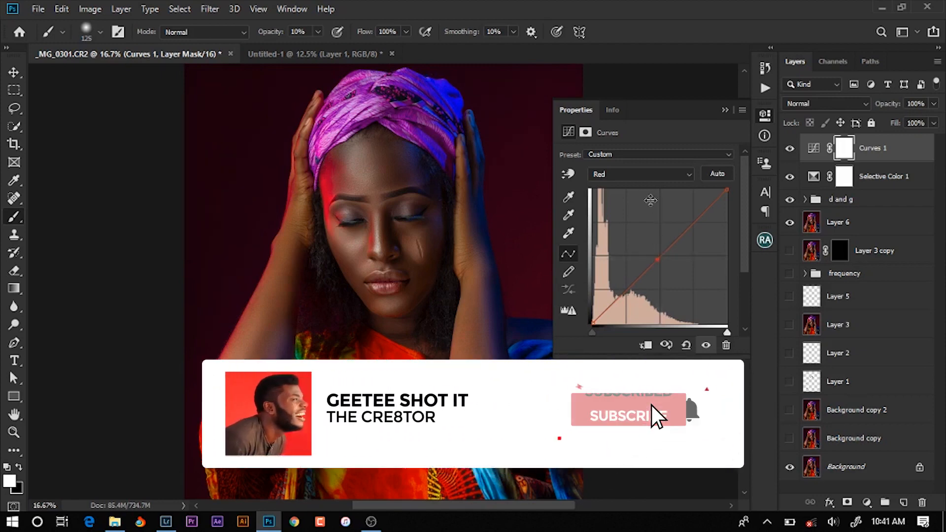
Shape a slight S-curve on the new Curves layer's RGB channel, lowering the shadows and lifting the highlights a little
left_click(683, 176)
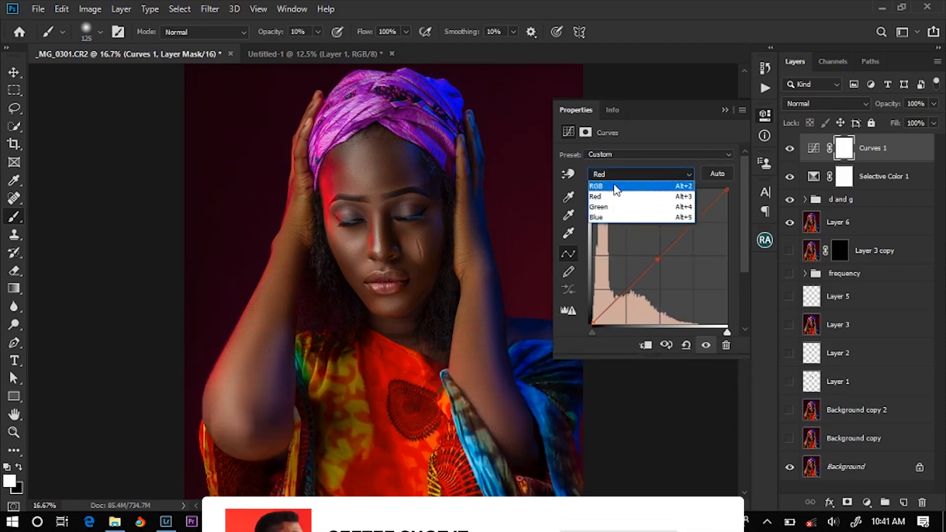
left_click(651, 187)
left_click_drag(627, 290, 628, 292)
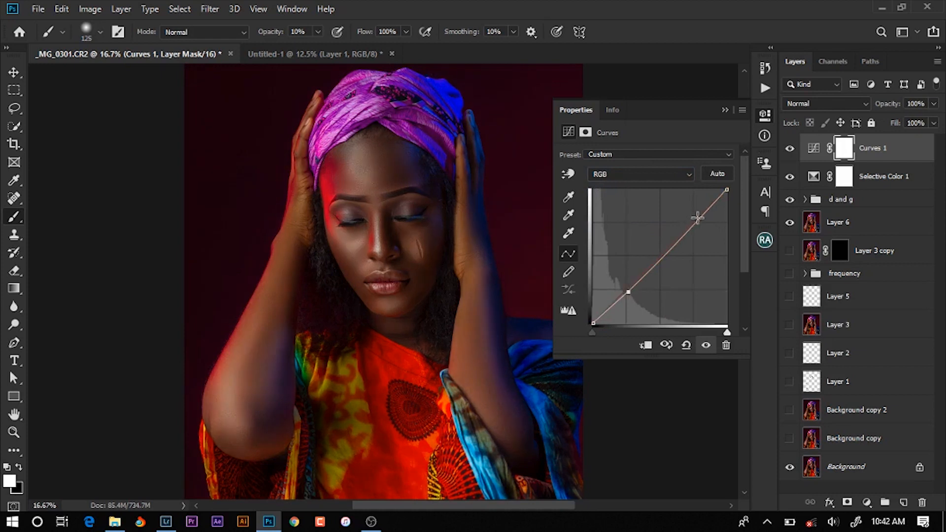
left_click_drag(696, 219, 695, 220)
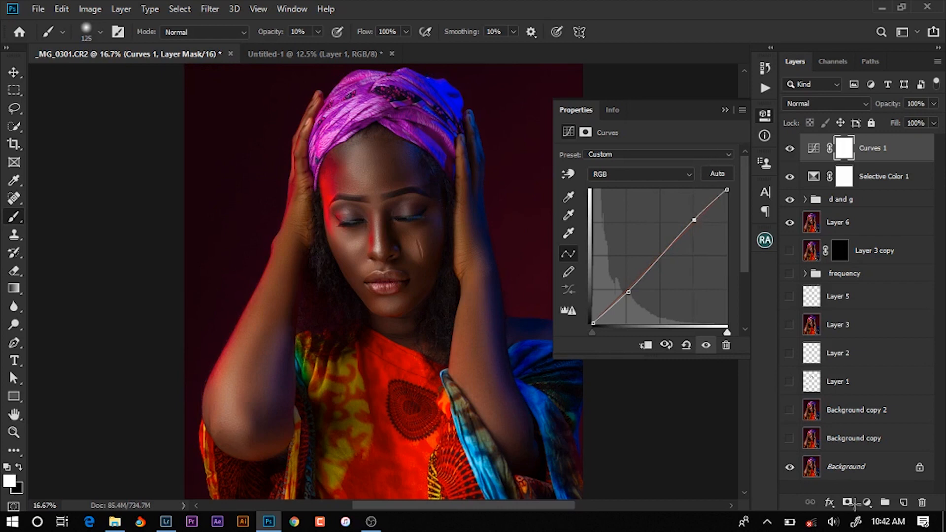
Add a second Curves adjustment layer and raise the midtones of its RGB curve slightly
left_click(866, 502)
left_click(868, 326)
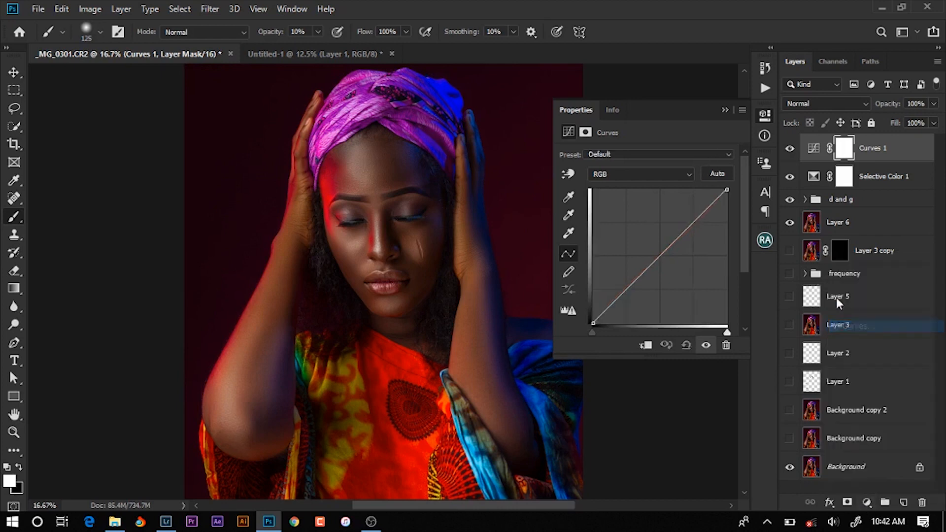
left_click(659, 255)
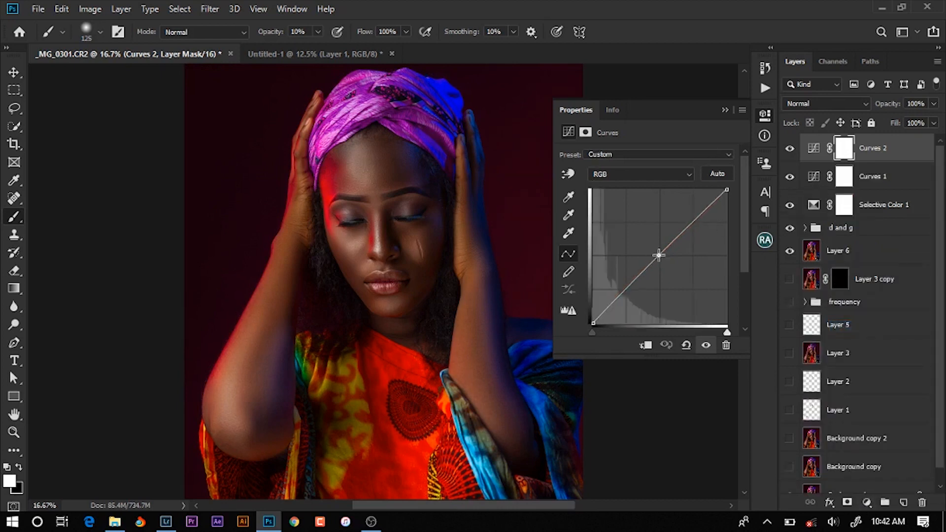
left_click_drag(659, 255, 640, 221)
left_click_drag(636, 216, 657, 251)
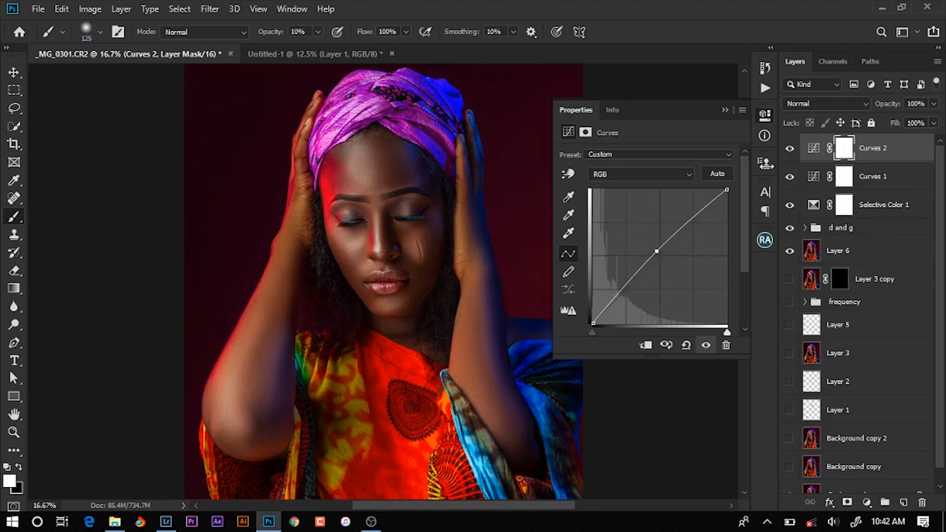
Compare the portrait with and without the second Curves layer and examine the whole image and the face at different magnifications
left_click(790, 148)
left_click(790, 148)
key("ctrl+minus")
key("ctrl+minus")
key("ctrl+minus")
key("ctrl+minus")
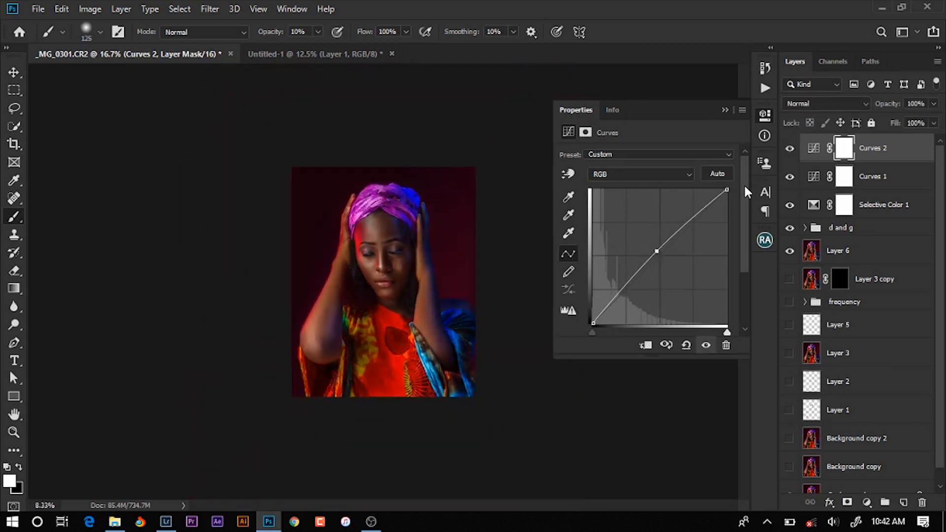
key("ctrl+plus")
key("ctrl+plus")
key("ctrl+plus")
key("ctrl+plus")
key("ctrl+plus")
key("ctrl+plus")
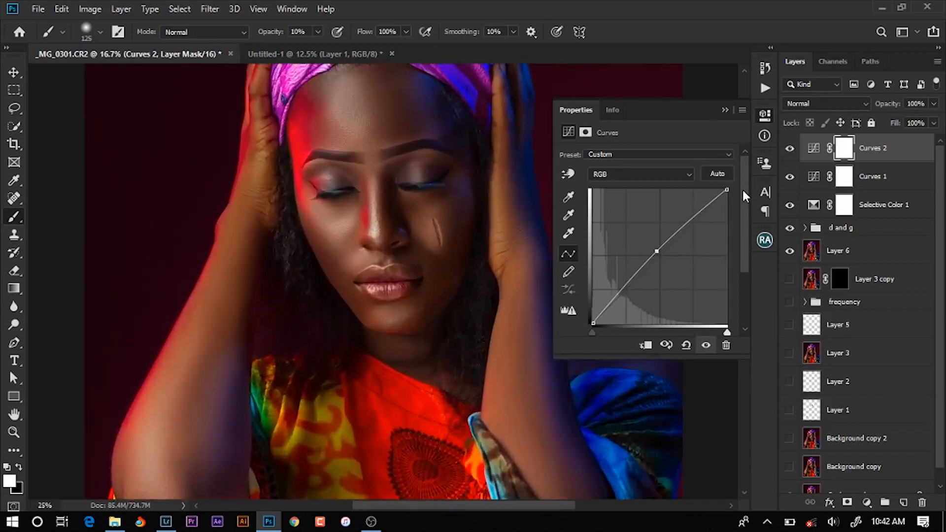
key("ctrl+plus")
key("ctrl+minus")
key("ctrl+minus")
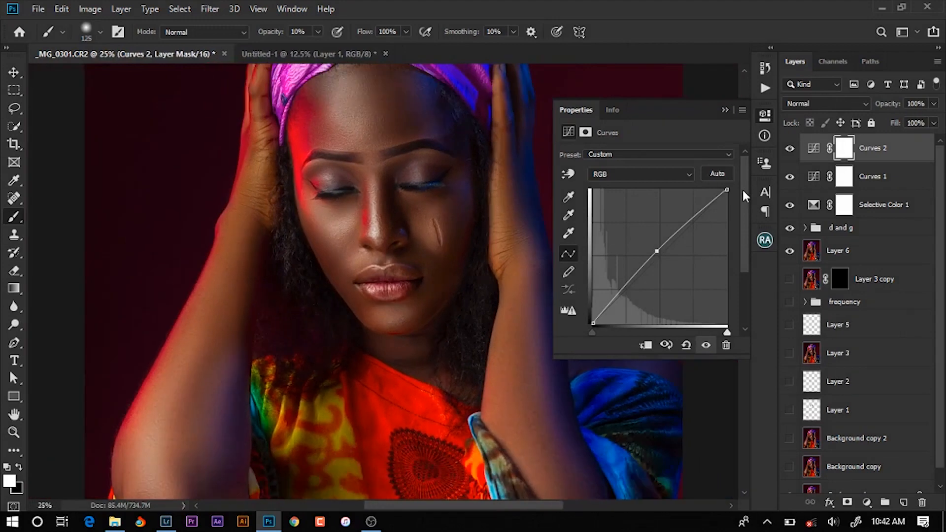
key("ctrl+plus")
Stamp all visible layers into a new layer and open it in the Camera Raw filter with the forehead magnified
key("ctrl+shift+alt+e")
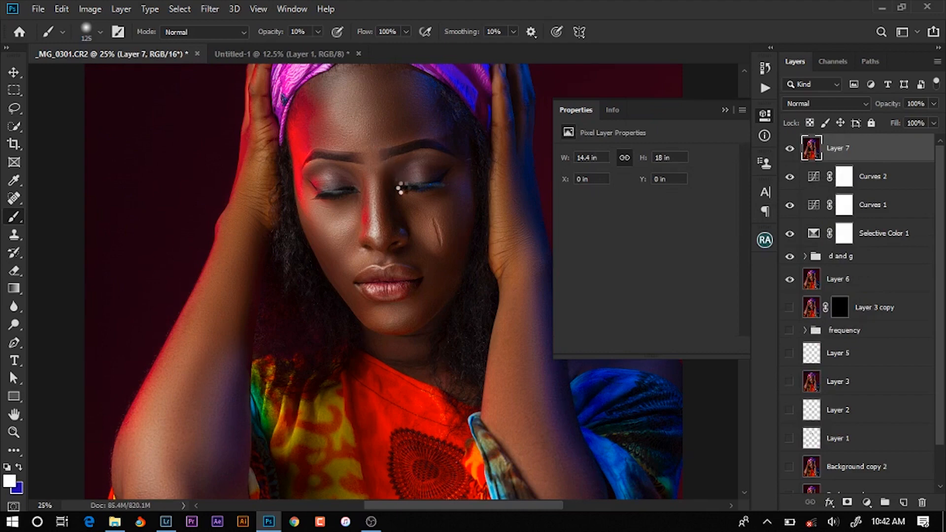
key("ctrl+shift+a")
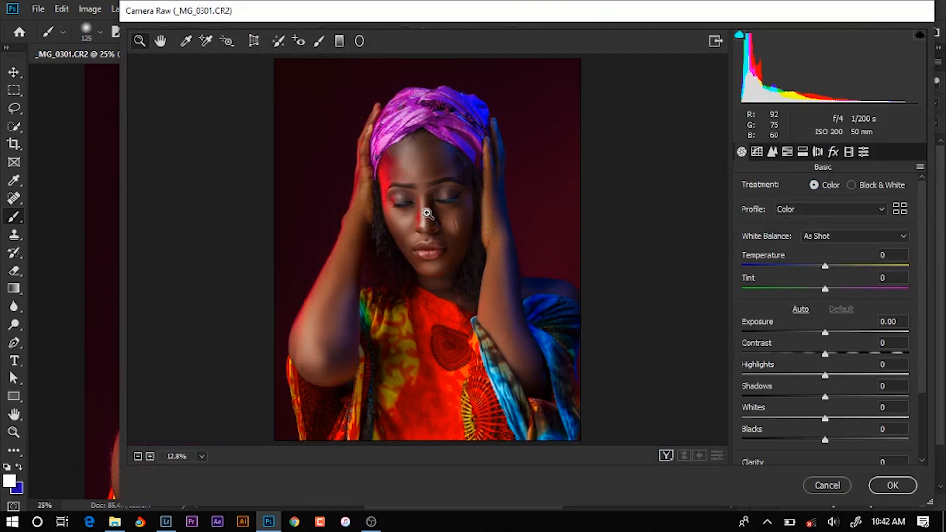
left_click(427, 213)
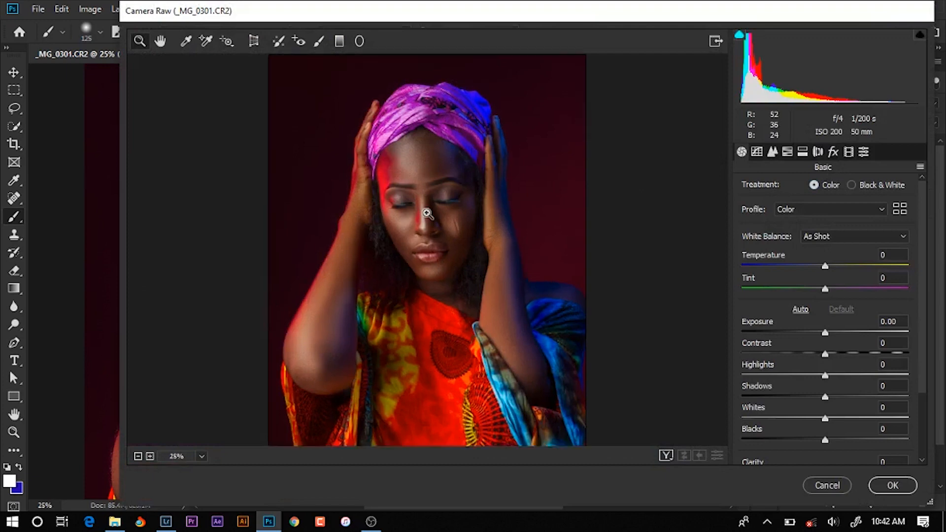
left_click(427, 213)
left_click(428, 213)
left_click(430, 212)
left_click(430, 213)
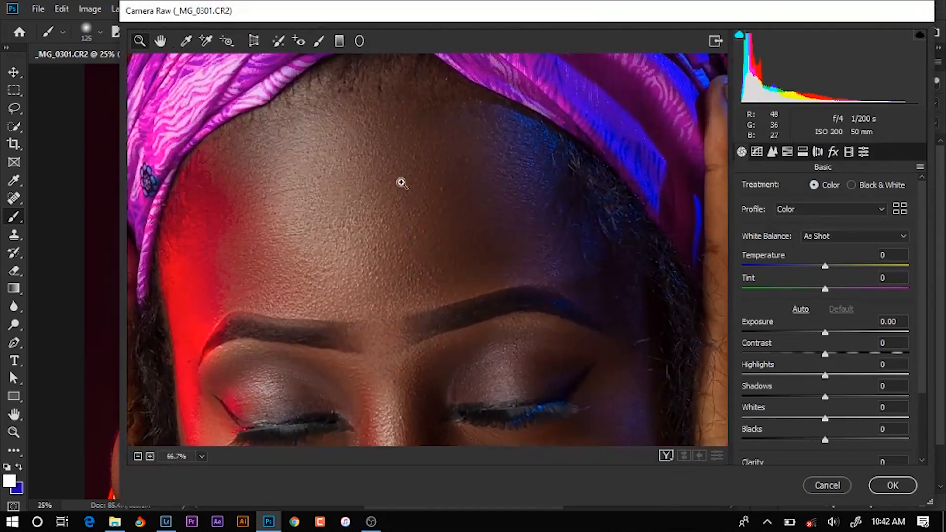
Sharpen the merged layer in Camera Raw with Amount 88, Radius 2.2, Detail 64 and Masking 68, and apply the filter
left_click(769, 152)
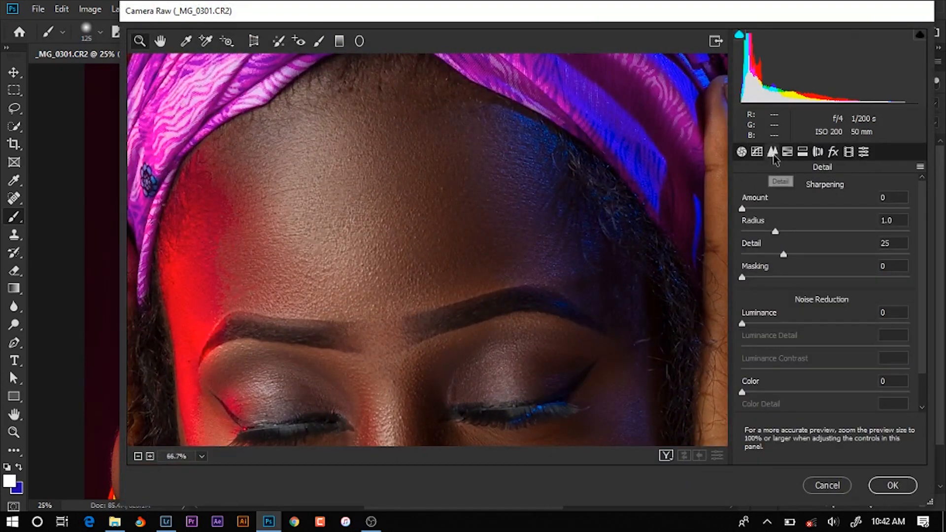
left_click(743, 207, "alt")
left_click_drag(745, 210, 842, 224)
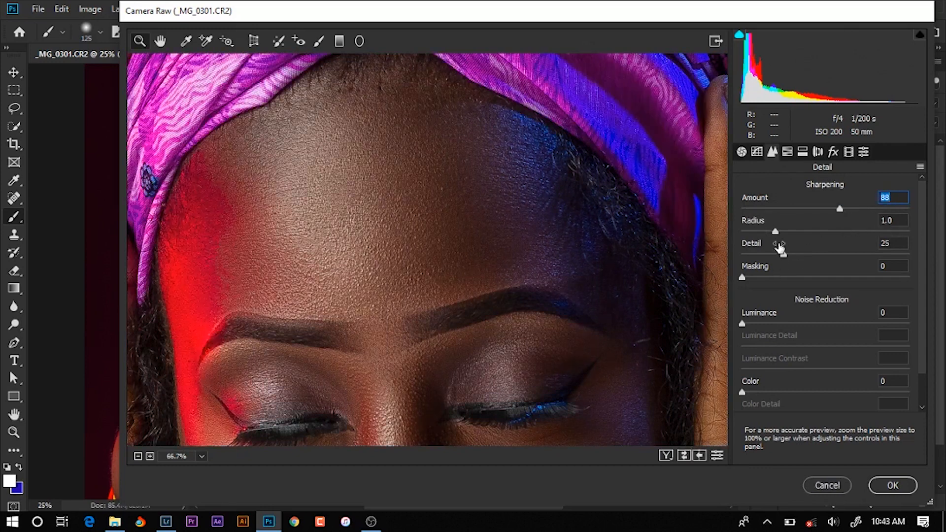
left_click_drag(775, 231, 852, 234)
left_click_drag(783, 253, 885, 261)
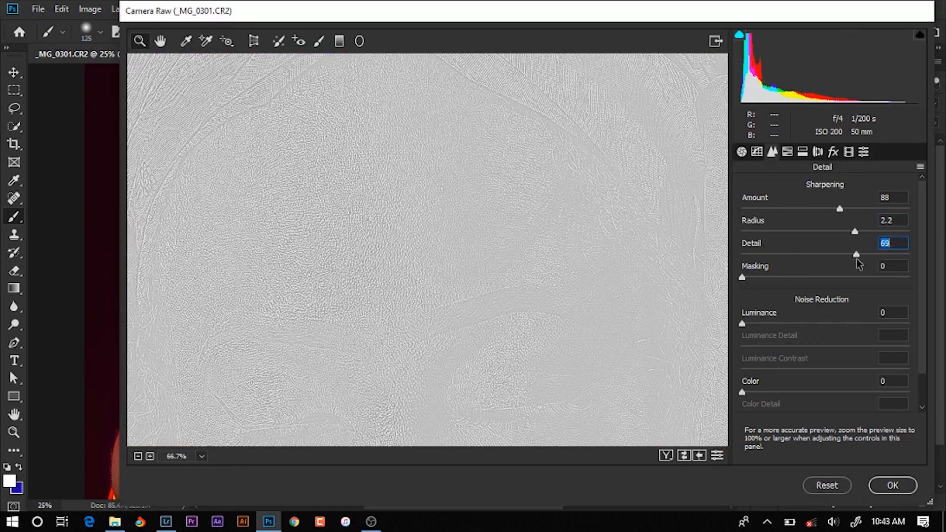
left_click_drag(859, 264, 848, 266)
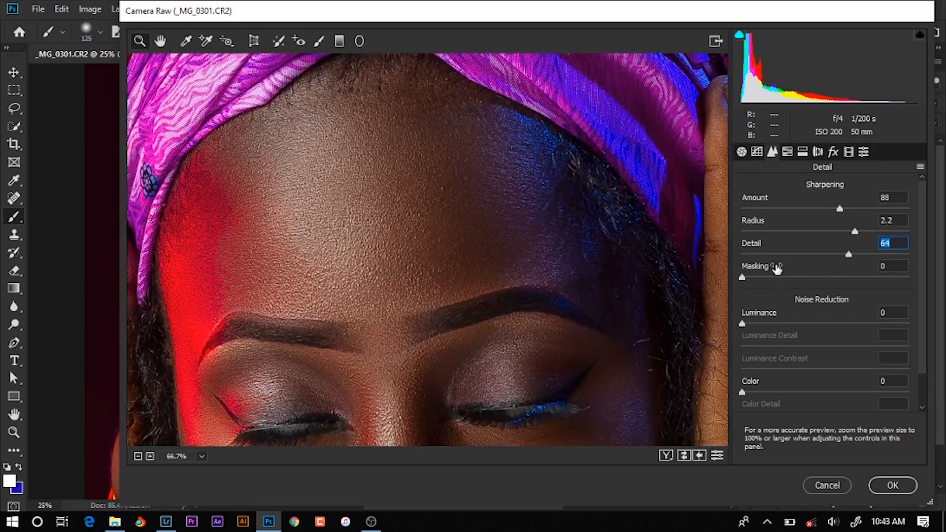
left_click_drag(742, 277, 857, 288)
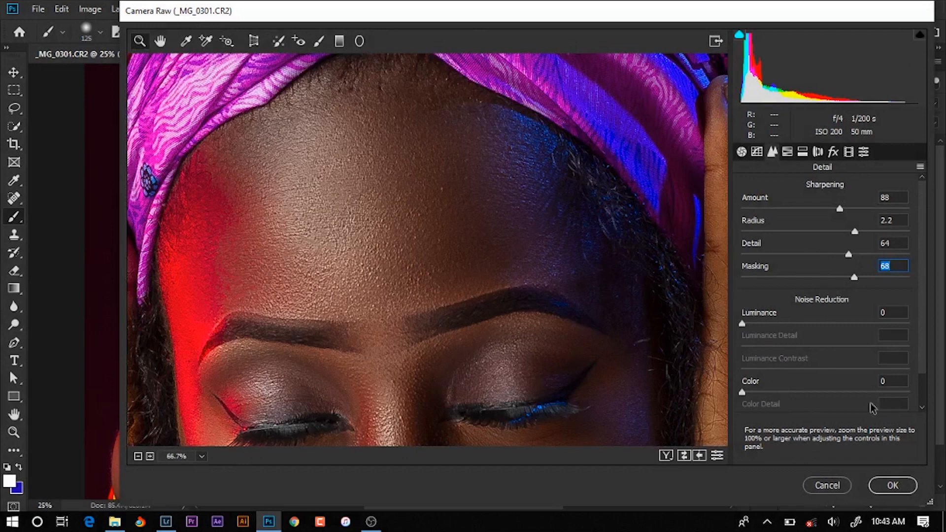
left_click(894, 484)
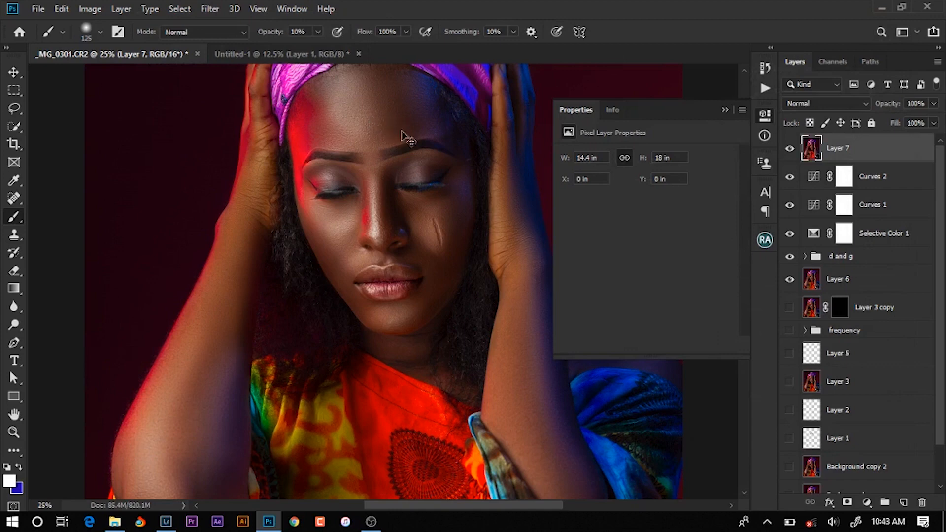
Compare the skin texture on the face and the raised arm with the sharpened layer off and on
key("ctrl+plus")
key("ctrl+plus")
left_click_drag(382, 144, 173, 235)
left_click_drag(425, 259, 635, 232)
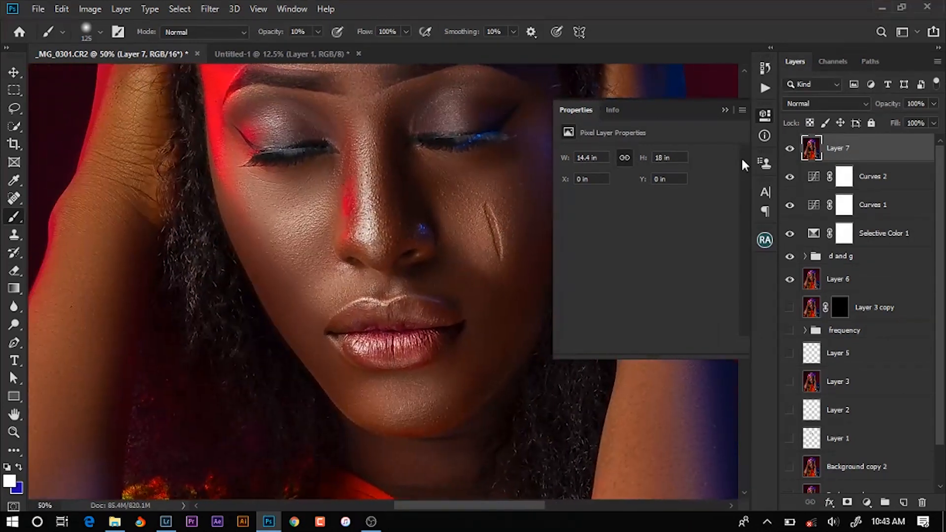
left_click(790, 148)
left_click(790, 150)
left_click(790, 149)
left_click_drag(95, 211, 420, 203)
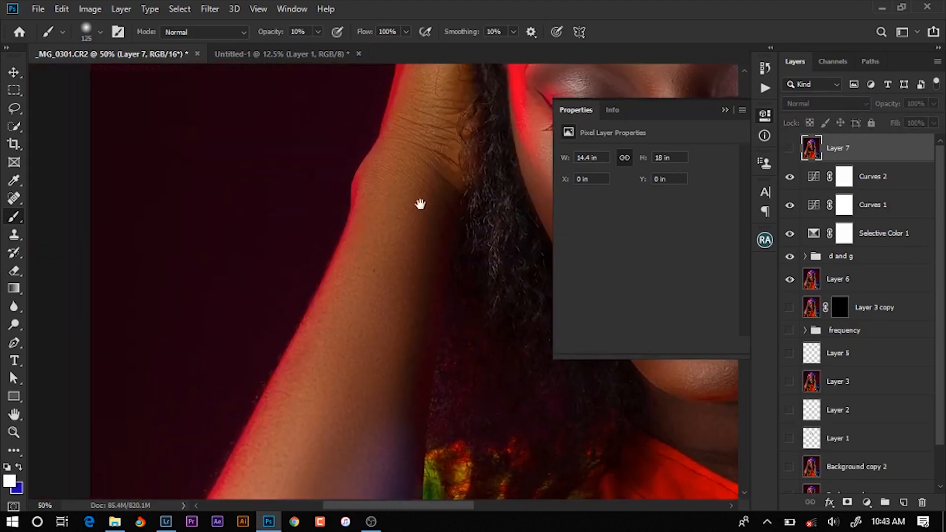
left_click(790, 148)
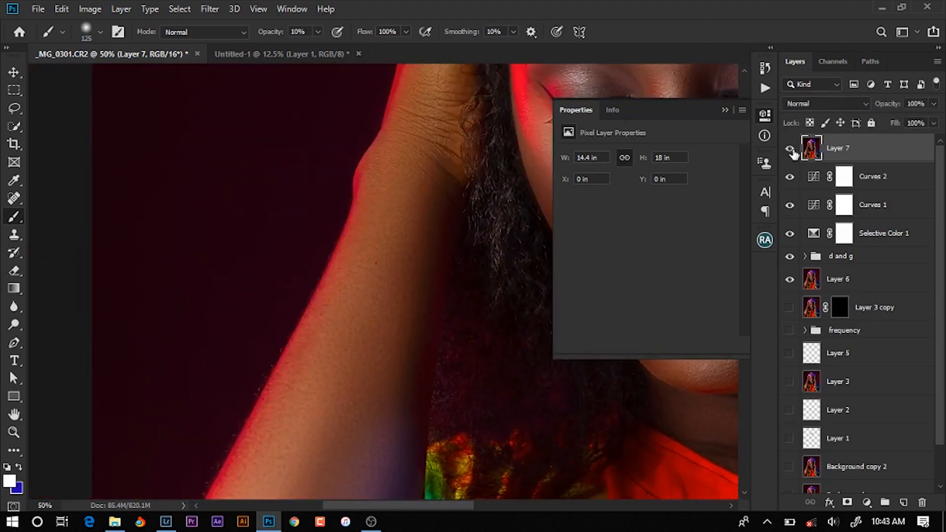
left_click(790, 149)
left_click(790, 148)
Examine the other hand and the face up close, comparing the face with and without the sharpened layer
left_click_drag(416, 191, 245, 343)
left_click_drag(292, 163, 287, 360)
left_click_drag(351, 202, 328, 232)
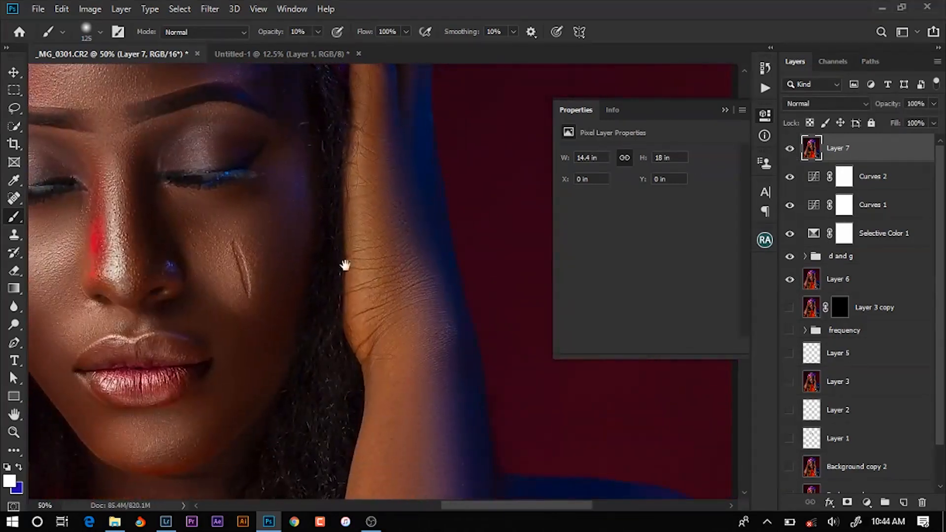
left_click_drag(344, 265, 441, 116)
left_click_drag(407, 309, 444, 483)
left_click_drag(320, 212, 384, 384)
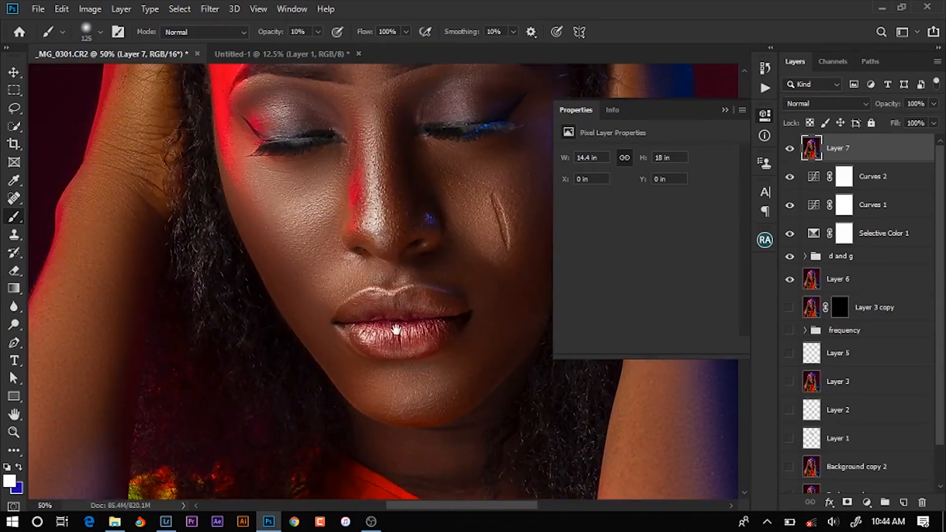
left_click(791, 149)
left_click(791, 148)
left_click(790, 149)
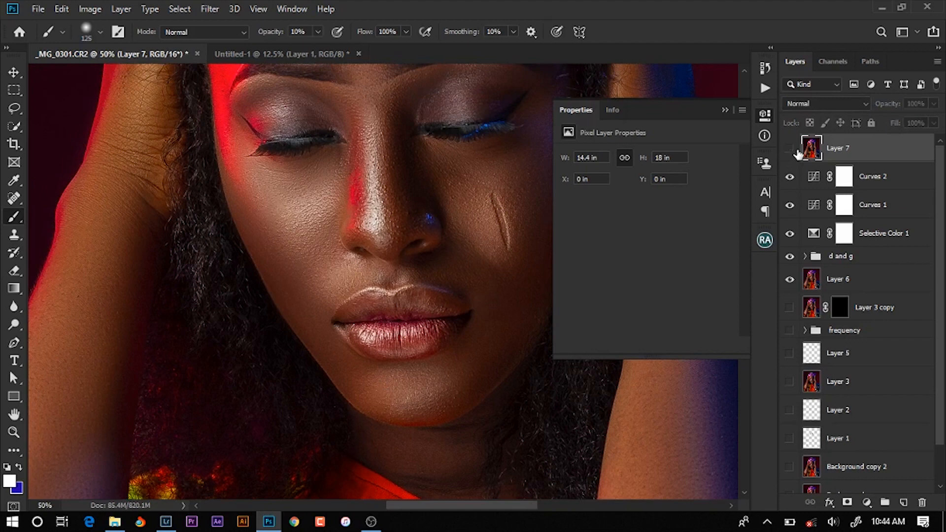
left_click(790, 149)
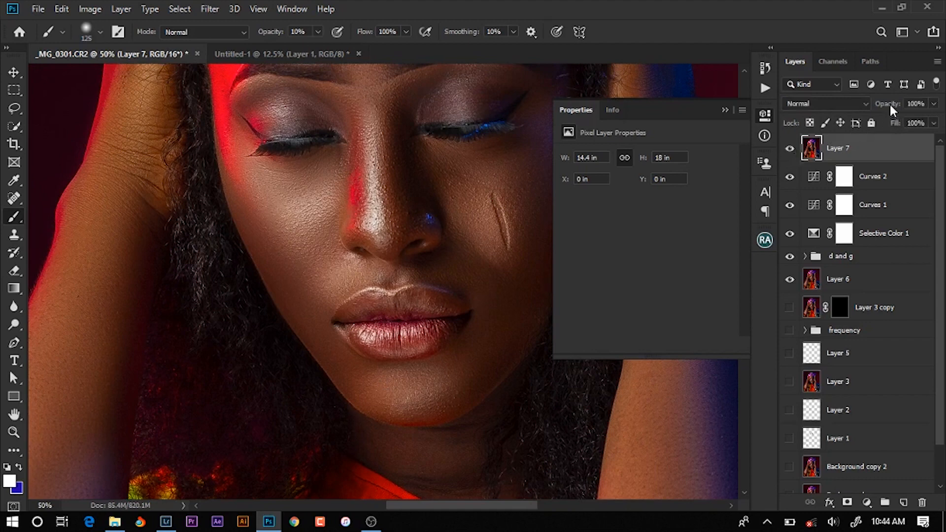
Lower the sharpened layer's opacity to 67% and duplicate it with a black layer mask on the copy
left_click_drag(890, 109, 867, 108)
key("ctrl+j")
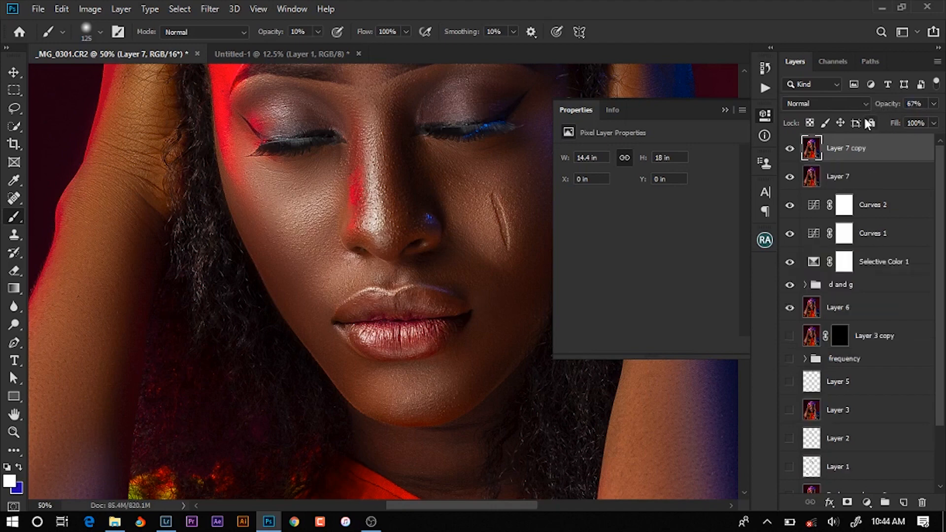
left_click(846, 503, "alt")
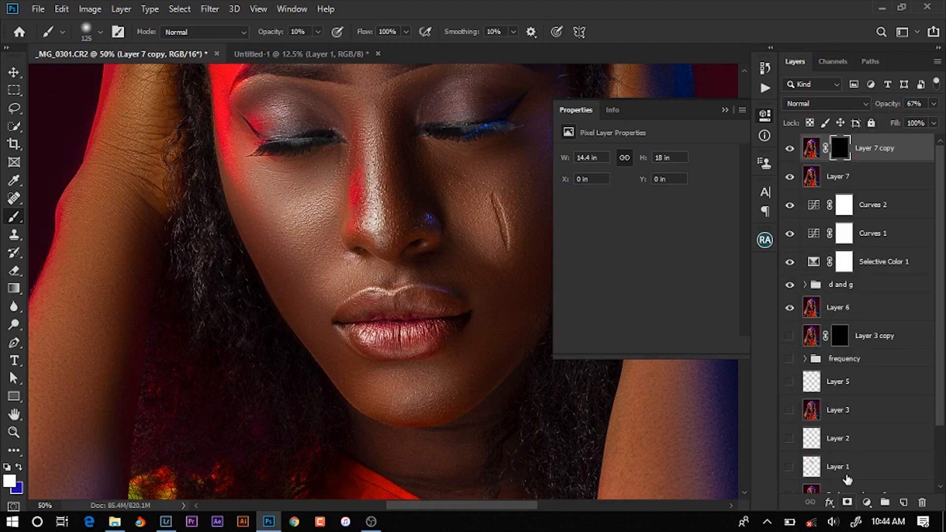
Set the brush to 100% opacity and paint white on the copy's black mask along the lash lines of both closed eyes
scroll(384, 247, "up", 5)
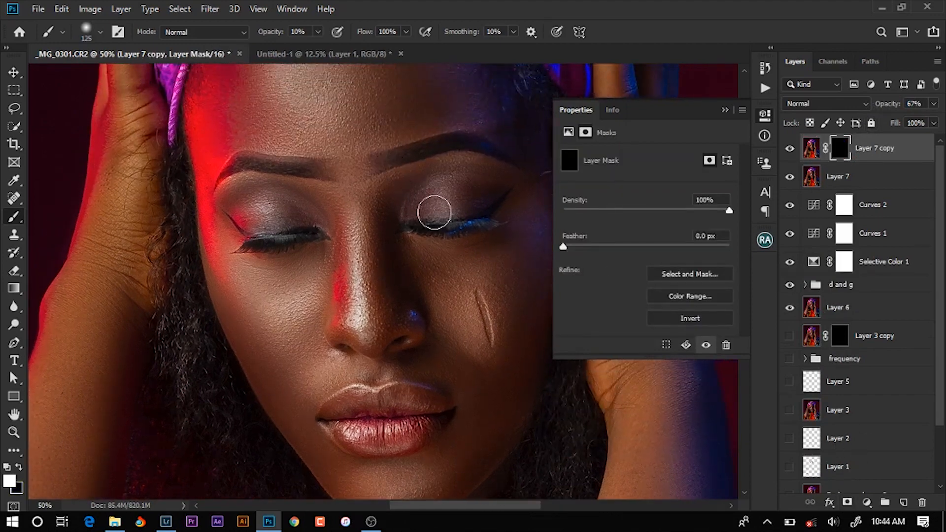
left_click_drag(273, 33, 434, 47)
mouse_move(499, 216)
left_mouse_down()
mouse_move(445, 228)
mouse_move(397, 224)
left_mouse_up()
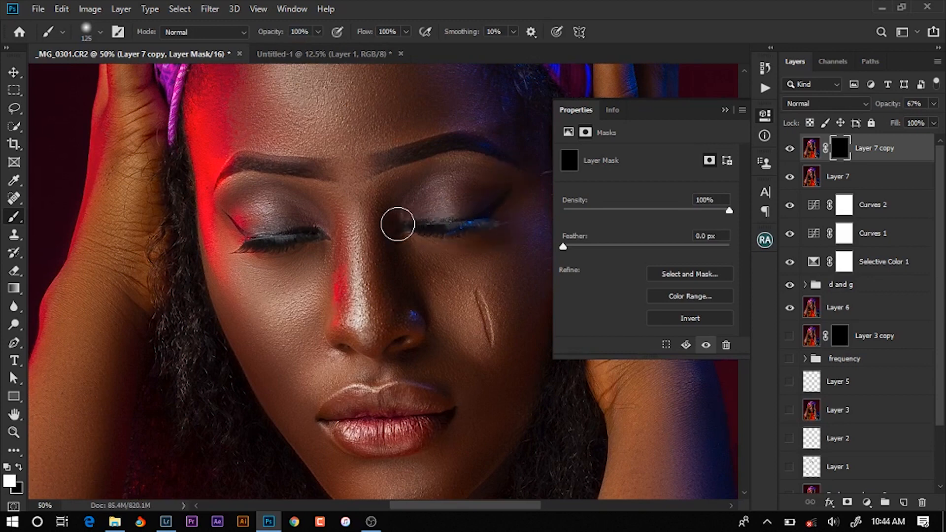
left_click_drag(301, 234, 245, 232)
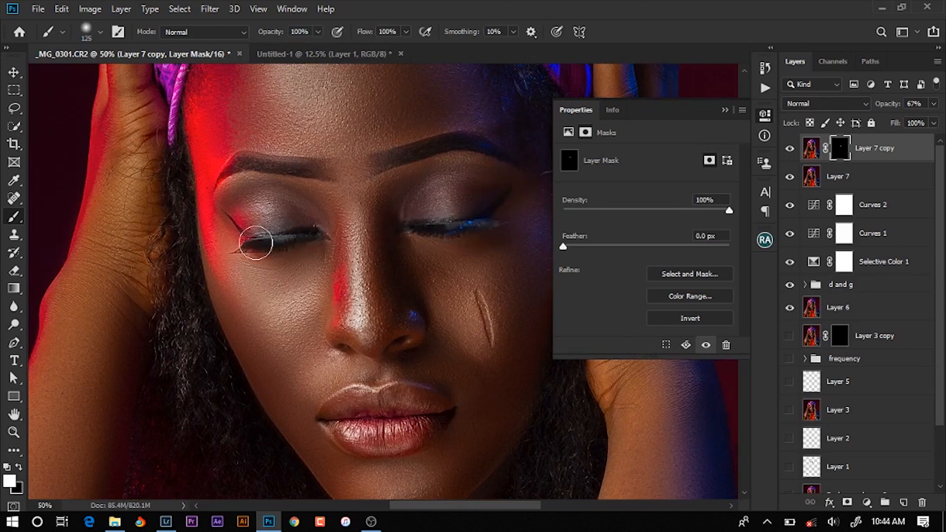
Stamp all visible layers into a new top layer and switch to the Dodge tool with Midtones range and 50% exposure
left_click_drag(417, 361, 372, 306)
left_click_drag(381, 348, 359, 262)
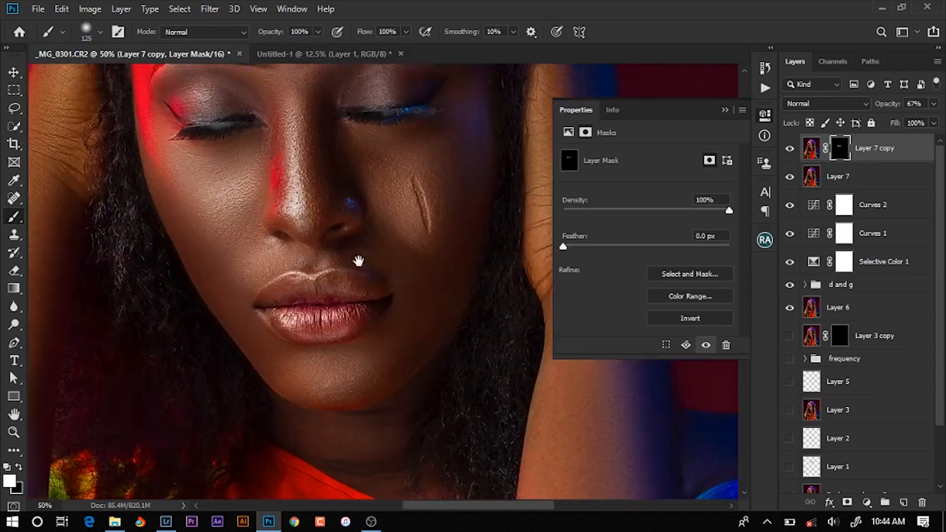
mouse_move(366, 323)
left_mouse_down()
mouse_move(382, 281)
mouse_move(374, 274)
left_mouse_up()
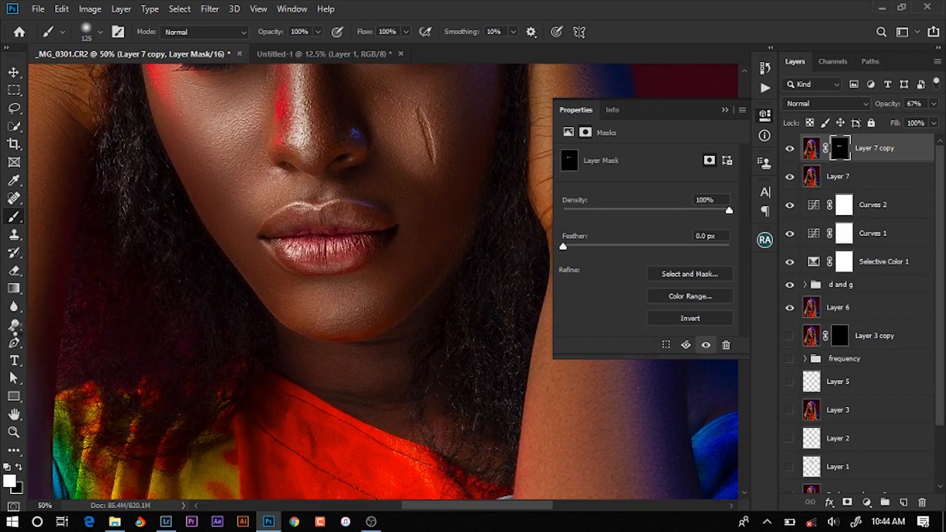
left_click(15, 325)
key("ctrl+shift+alt+e")
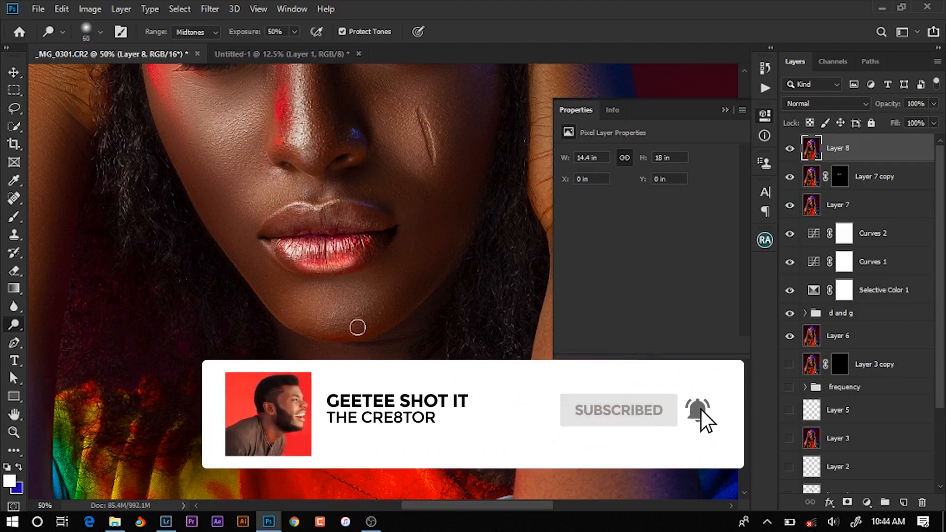
Dodge the chin just below the lower lip on the stamped layer with a 150 px brush
key("bracketright")
key("bracketright")
key("bracketright")
key("bracketright")
key("bracketright")
key("bracketright")
key("bracketright")
key("bracketright")
left_click_drag(315, 305, 372, 297)
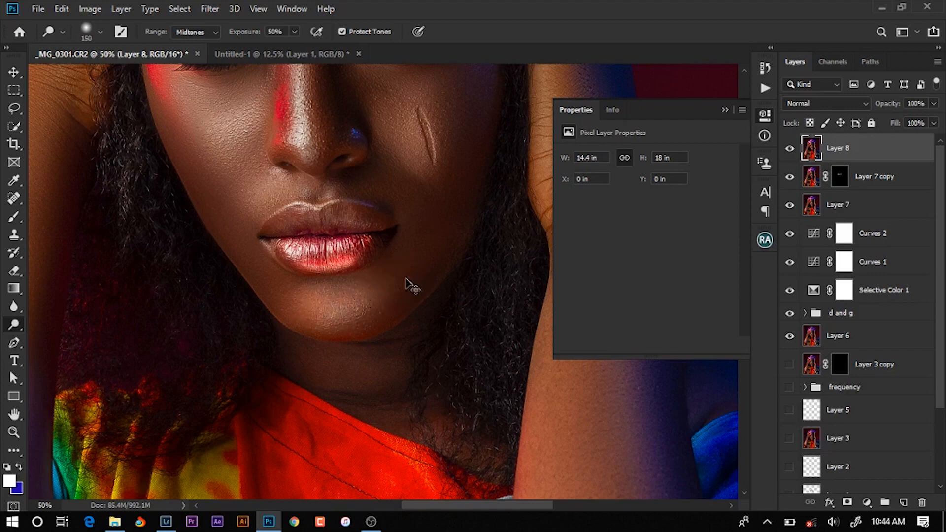
Dodge the upper lip's outline and the corner of the lower lip with a small brush of about 25 px
scroll(387, 258, "up", 1)
left_click_drag(327, 207, 344, 275)
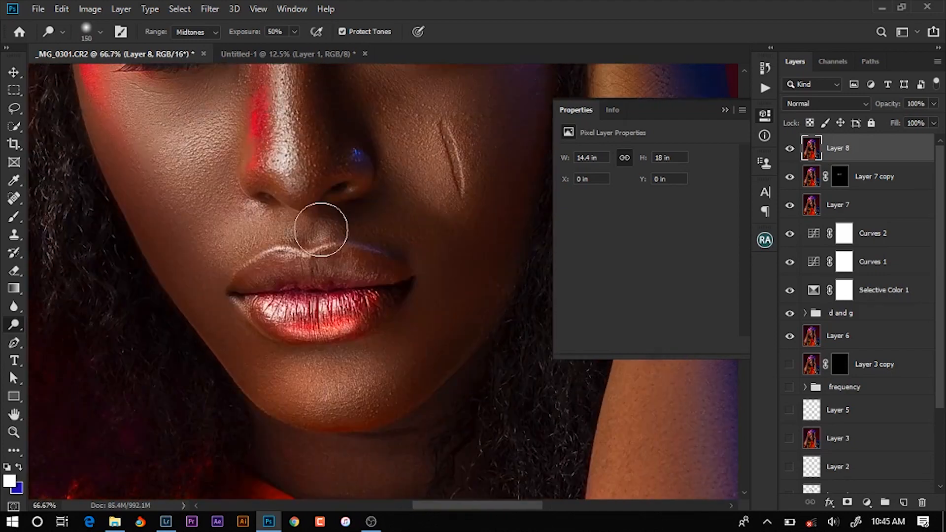
key("bracketleft")
key("bracketleft")
key("bracketleft")
key("bracketleft")
key("bracketleft")
key("bracketleft")
key("bracketleft")
key("bracketleft")
key("bracketleft")
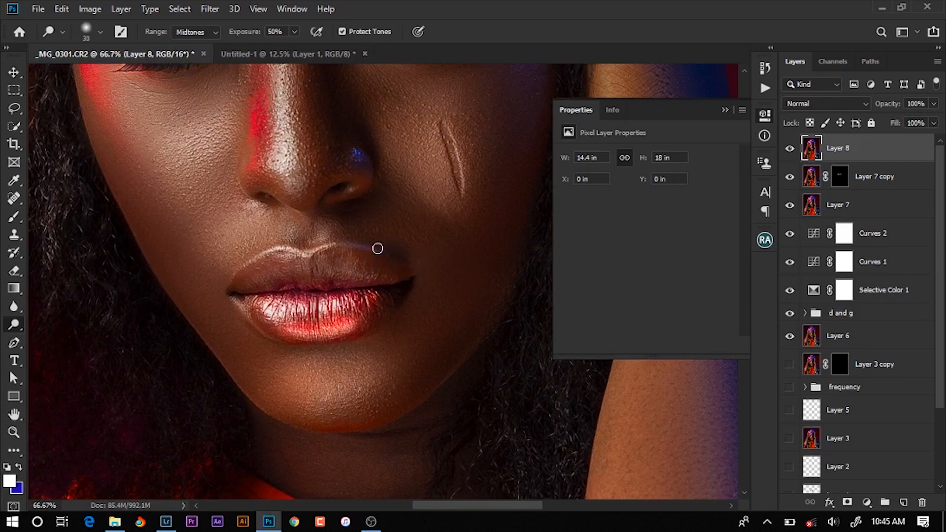
left_click_drag(358, 247, 257, 258)
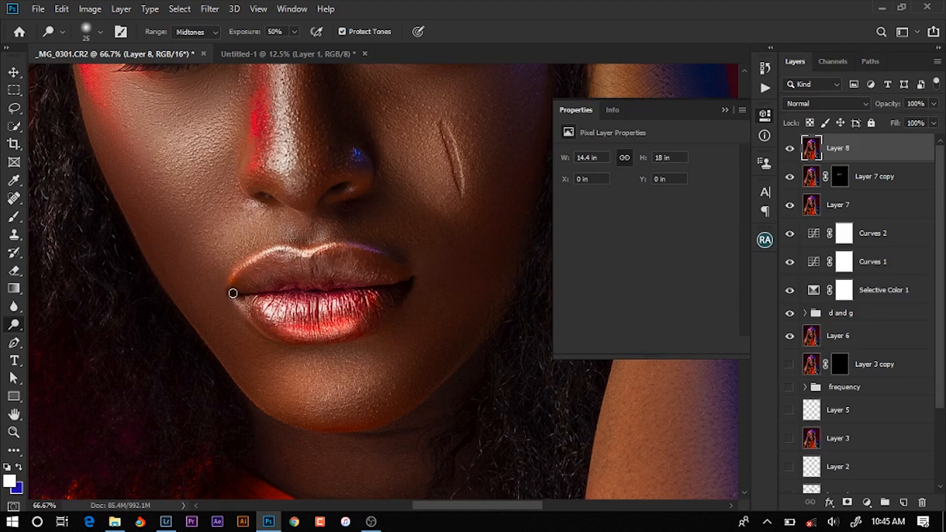
left_click_drag(233, 294, 257, 319)
Compare the dodged layer off and on, lower its opacity to 41% and give it a white layer mask
left_click(790, 148)
left_click(790, 148)
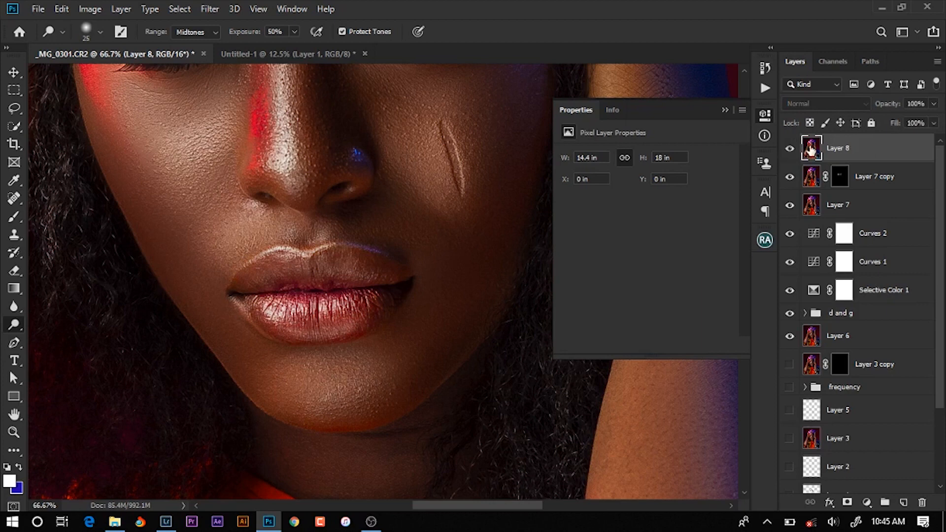
left_click_drag(887, 105, 847, 111)
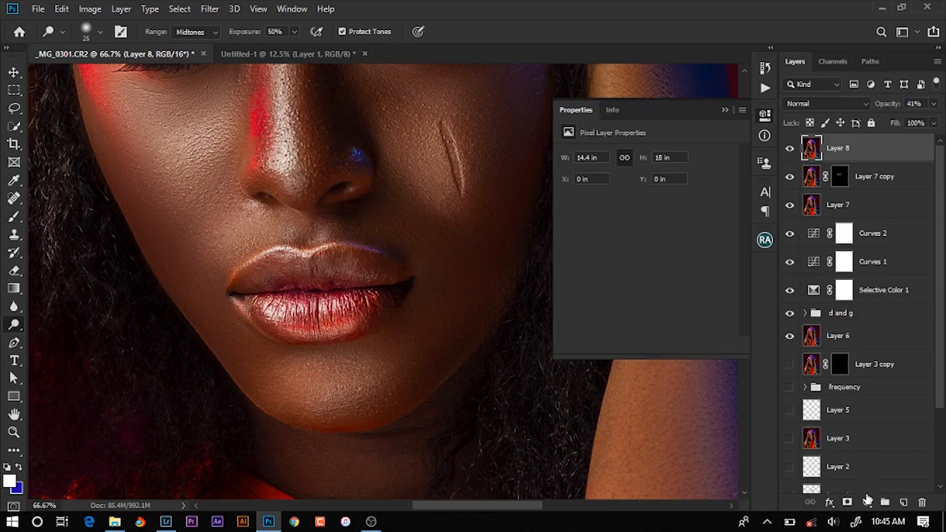
left_click(847, 502)
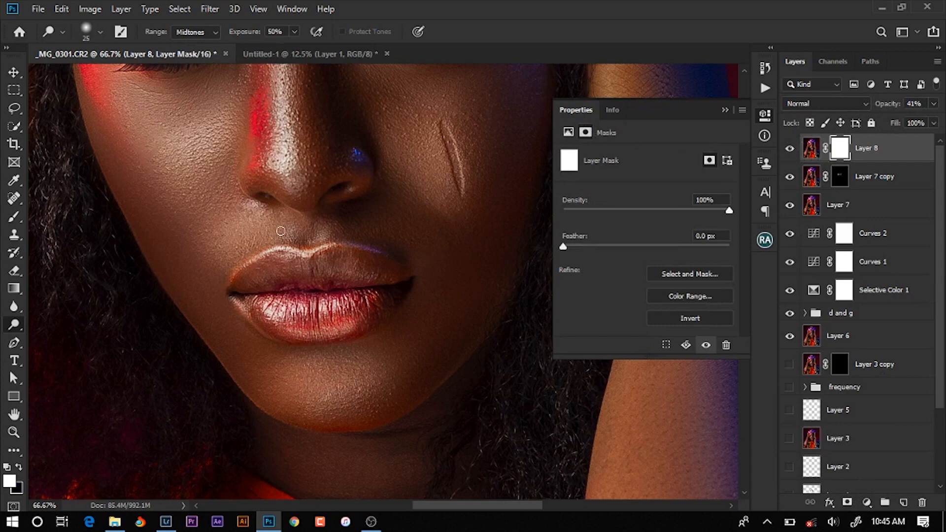
key("x")
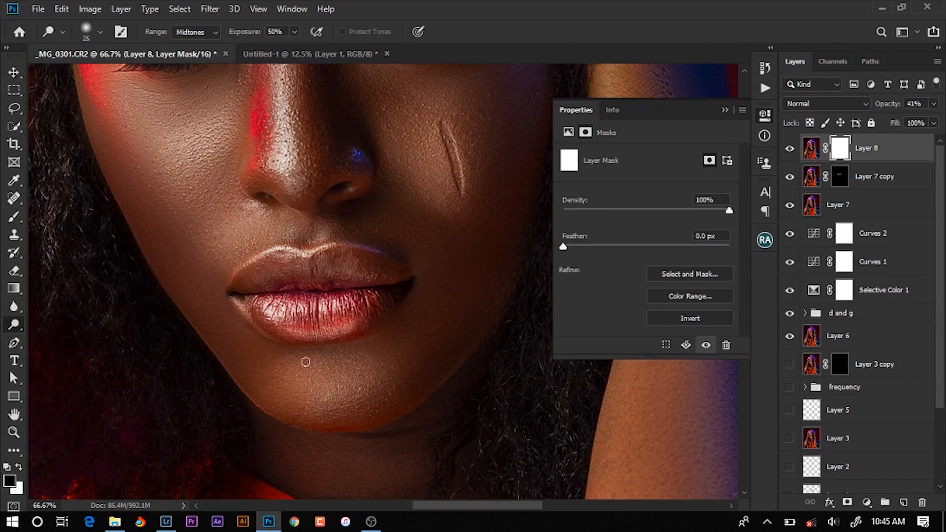
Compare the retouched portrait with the original Background layer by isolating that layer and restoring the others
key("ctrl+minus")
key("ctrl+minus")
key("ctrl+minus")
key("ctrl+minus")
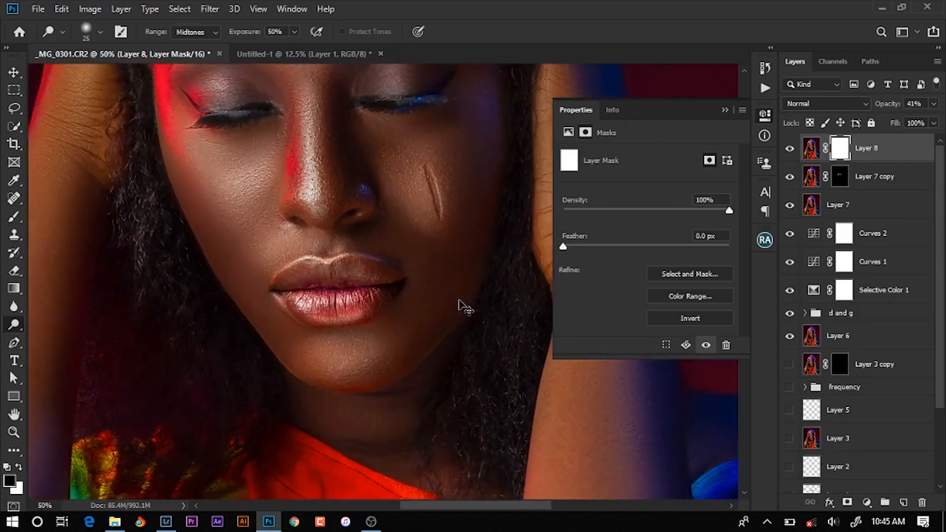
key("ctrl+plus")
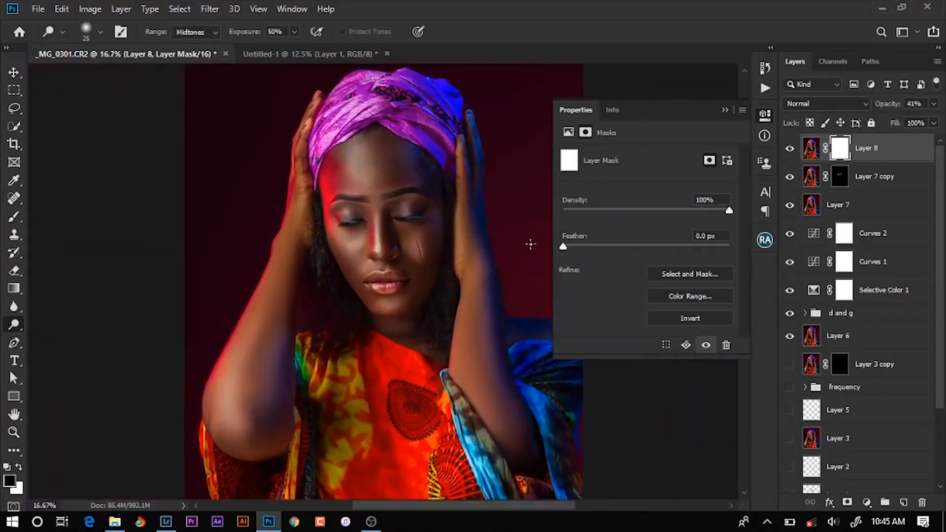
scroll(942, 274, "down", 3)
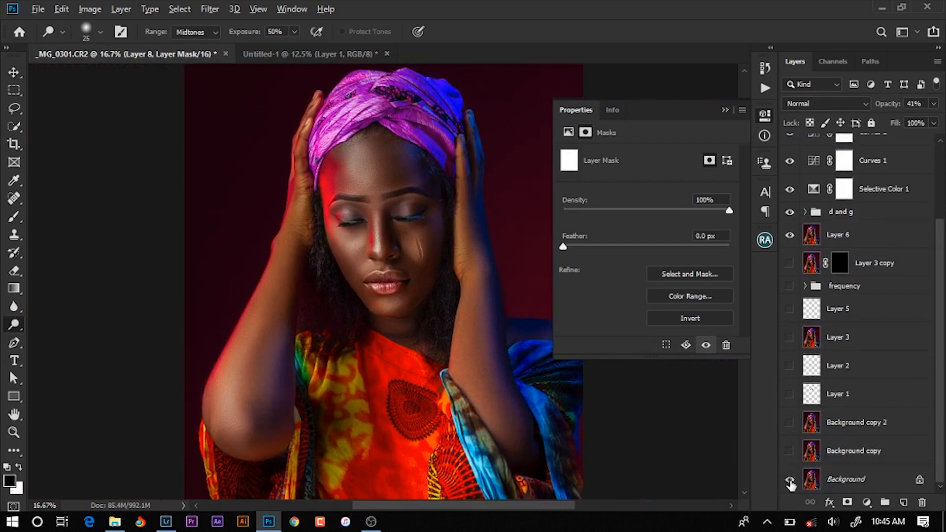
left_click(791, 480)
left_click(791, 481, "alt")
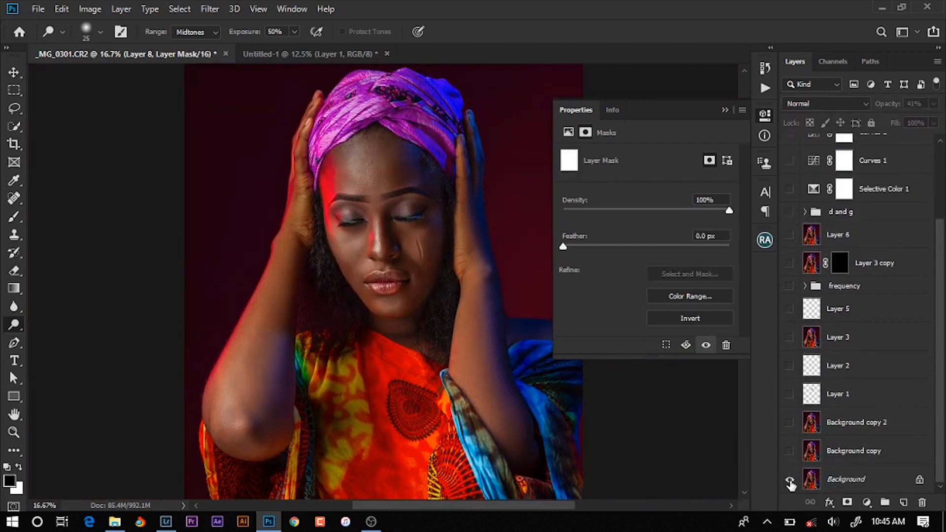
left_click(791, 482, "alt")
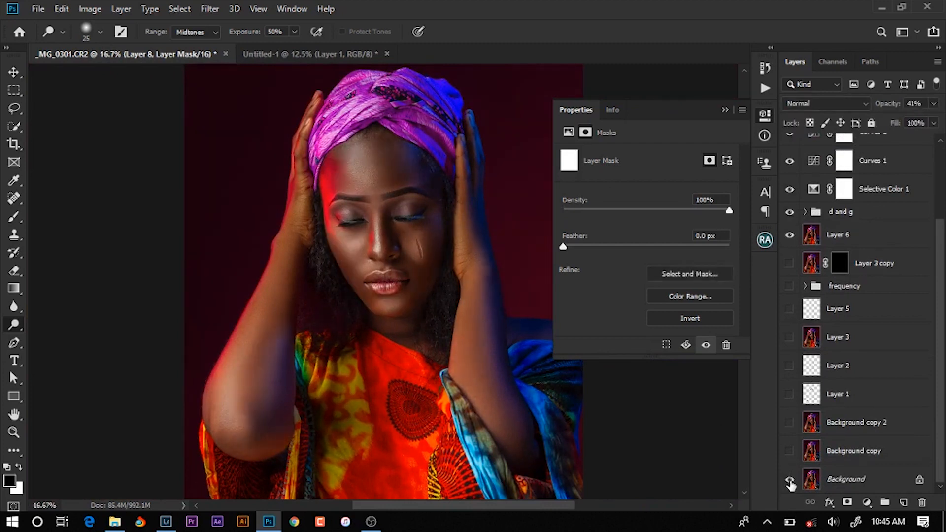
left_click(790, 482, "alt")
left_click(790, 483, "alt")
scroll(941, 241, "up", 4)
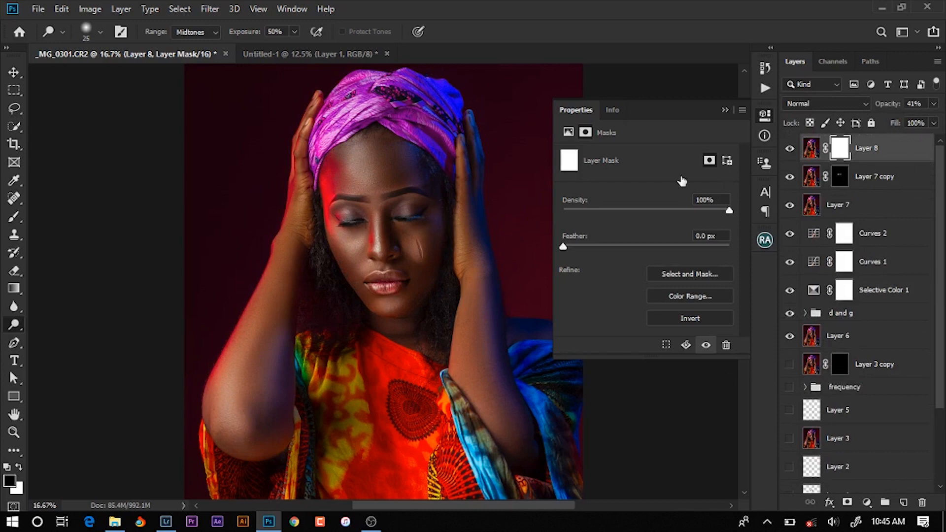
Examine the retouched portrait as a whole and closer up at several magnifications
scroll(456, 242, "down", 3)
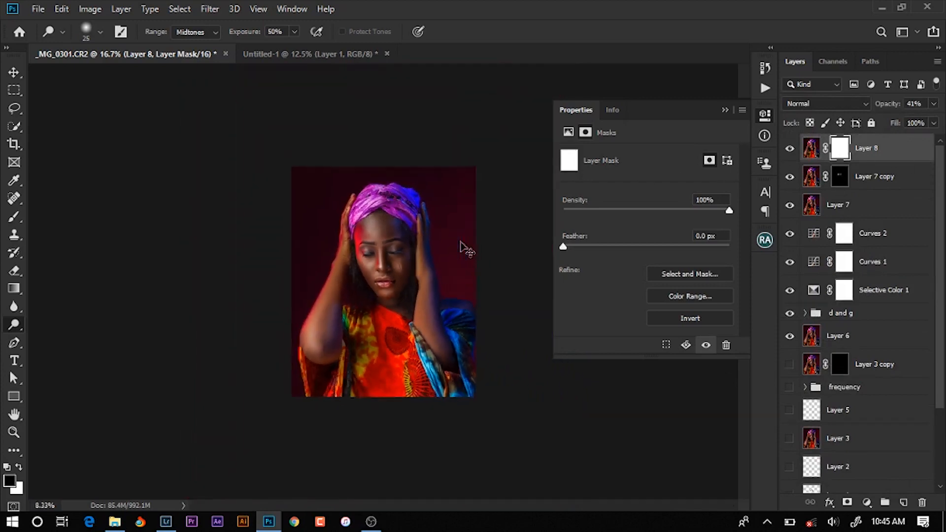
scroll(463, 247, "up", 2)
scroll(460, 242, "up", 4)
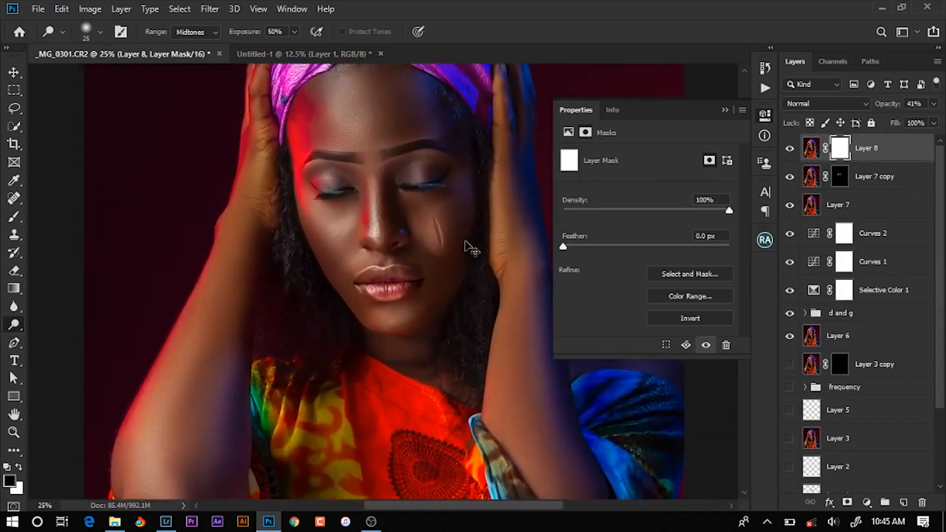
scroll(466, 243, "down", 5)
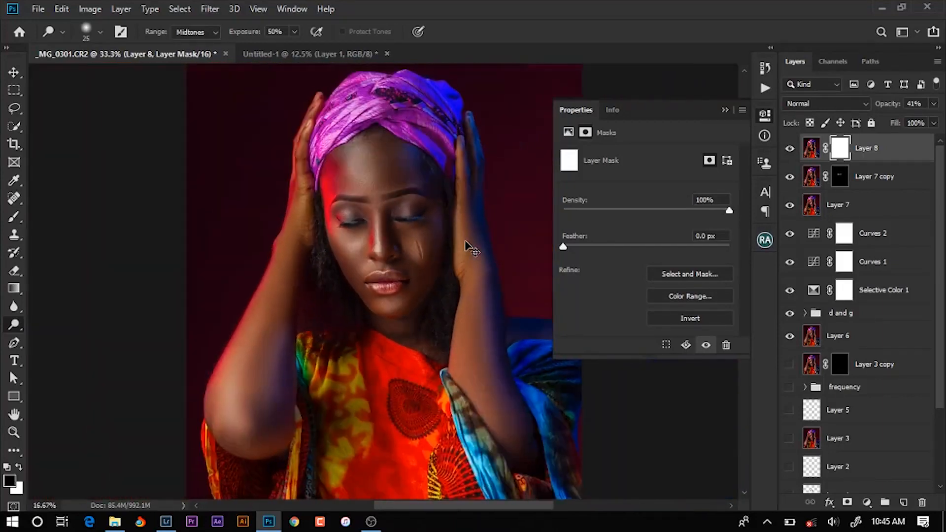
scroll(471, 247, "up", 1)
scroll(471, 247, "down", 2)
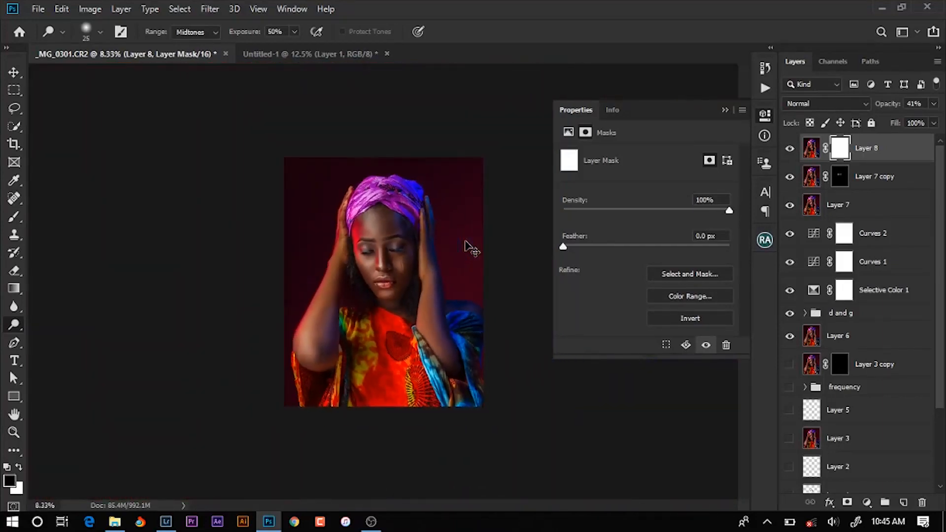
scroll(470, 247, "up", 2)
scroll(468, 246, "up", 3)
scroll(469, 247, "down", 3)
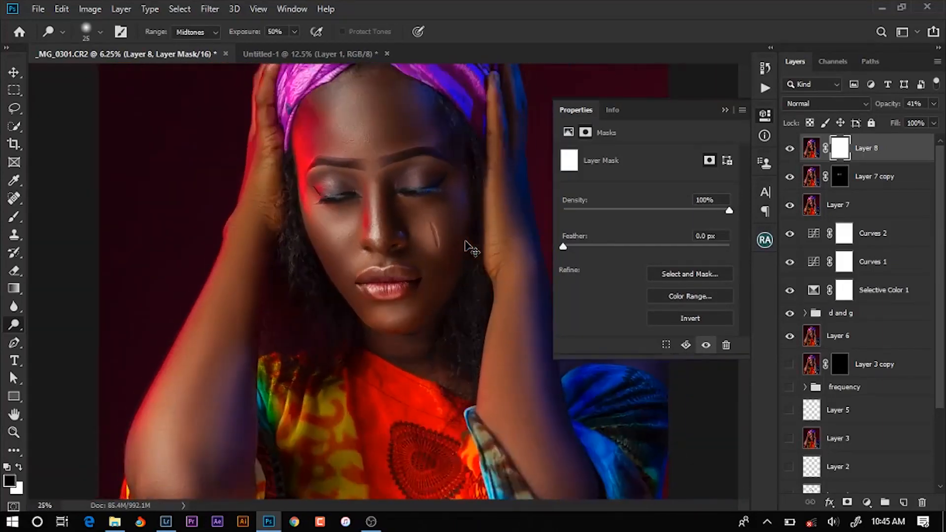
scroll(471, 246, "down", 2)
scroll(470, 246, "up", 3)
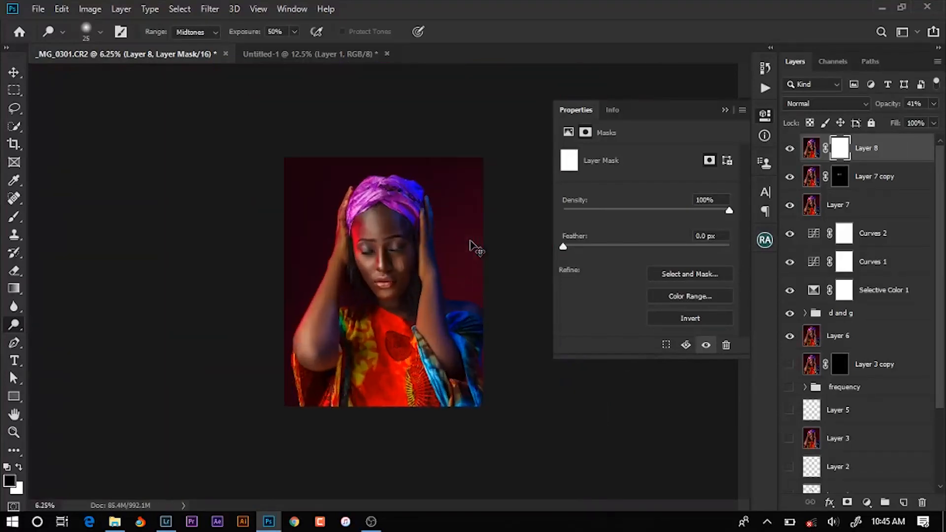
scroll(471, 246, "down", 4)
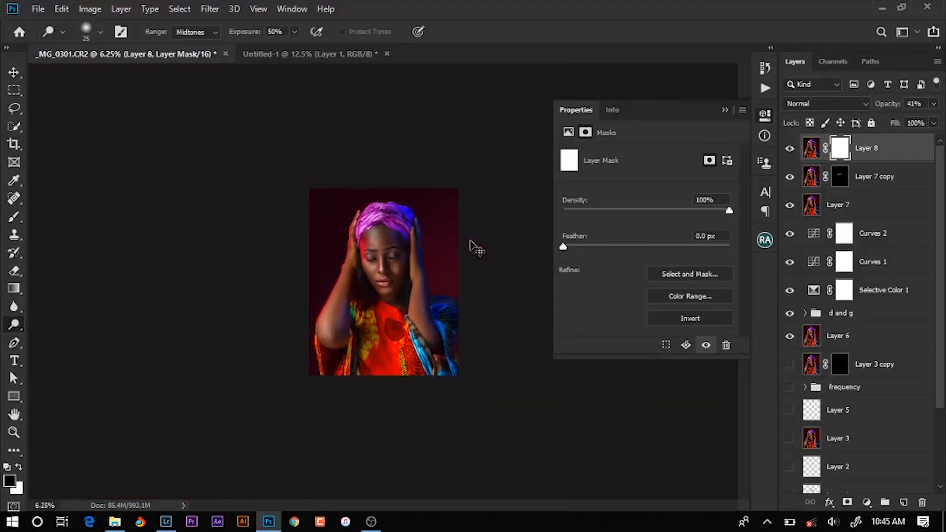
scroll(471, 246, "up", 2)
scroll(471, 244, "up", 2)
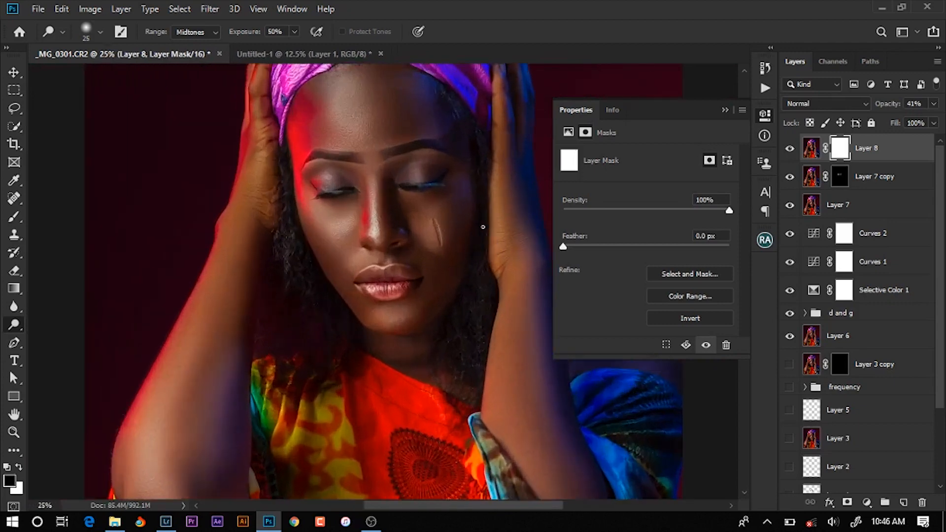
Add a Hue/Saturation adjustment layer with Saturation +42 and invert its mask to black
left_click_drag(413, 158, 415, 234)
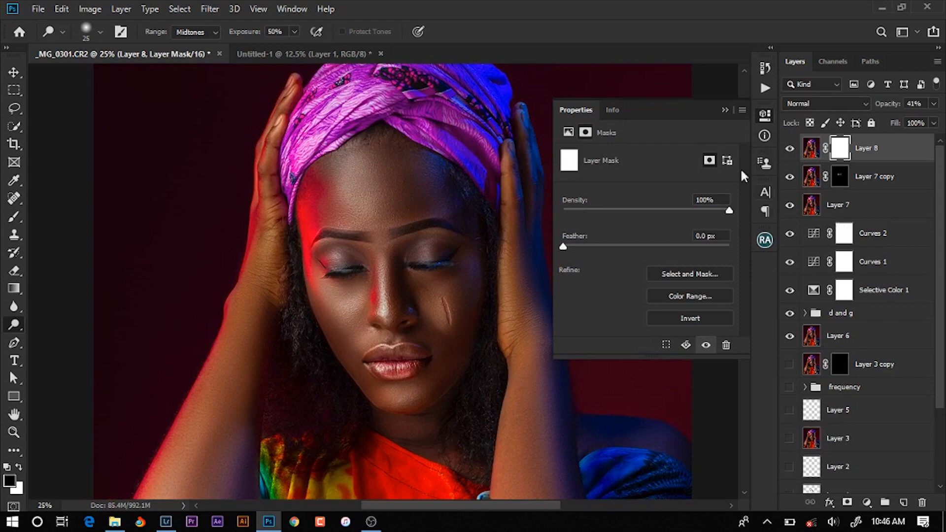
left_click(867, 502)
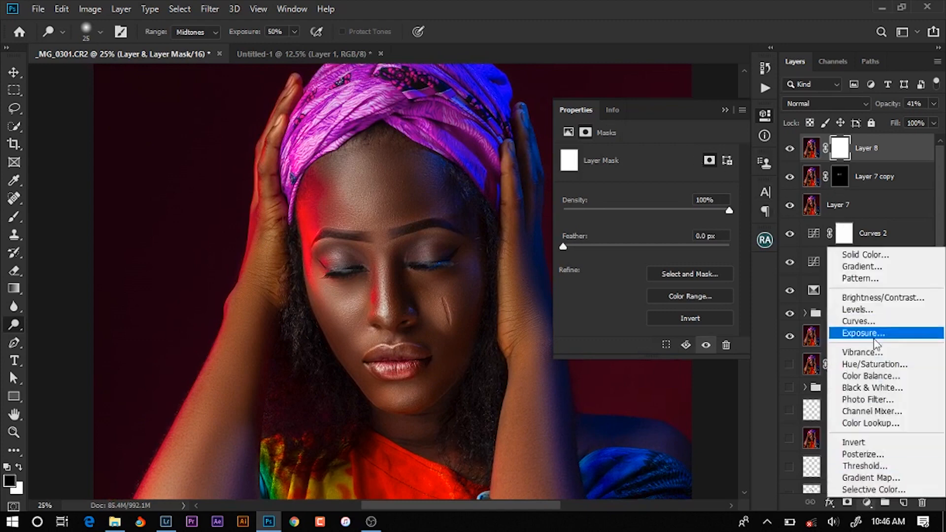
left_click(877, 365)
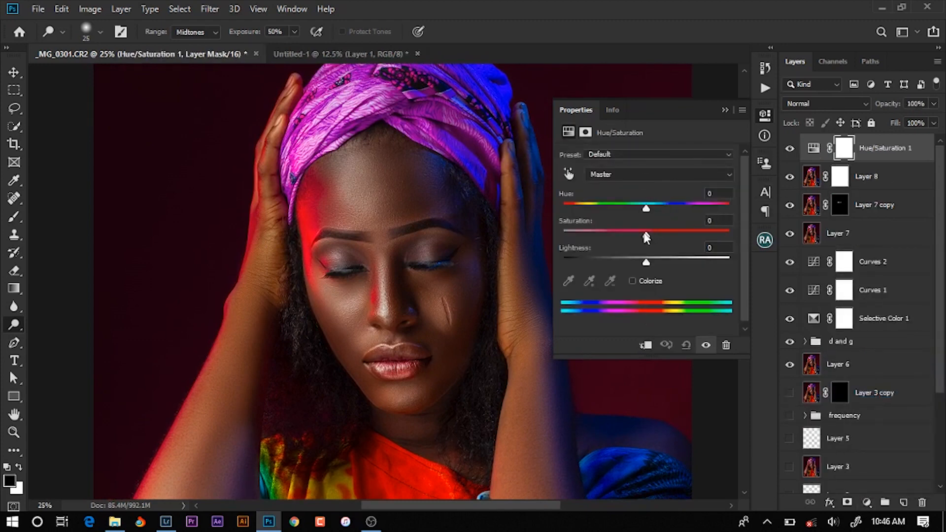
left_click_drag(646, 238, 680, 239)
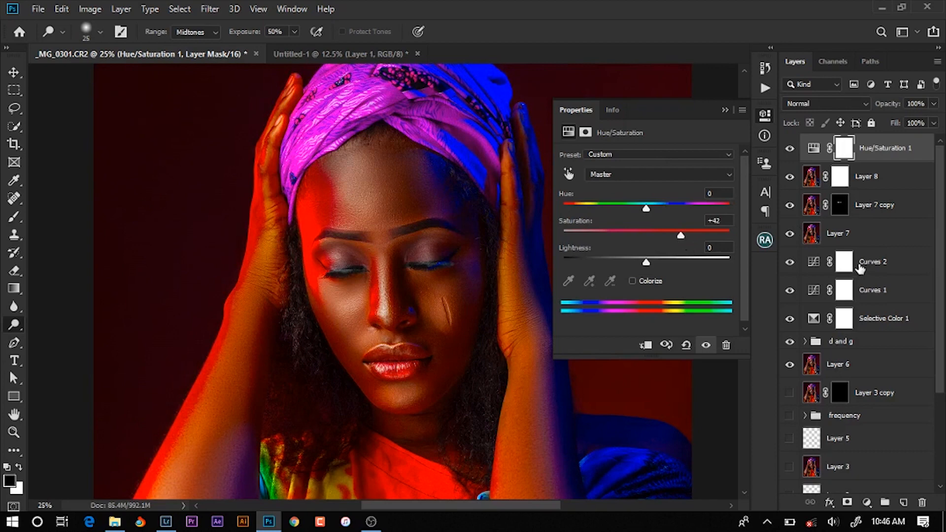
key("ctrl+i")
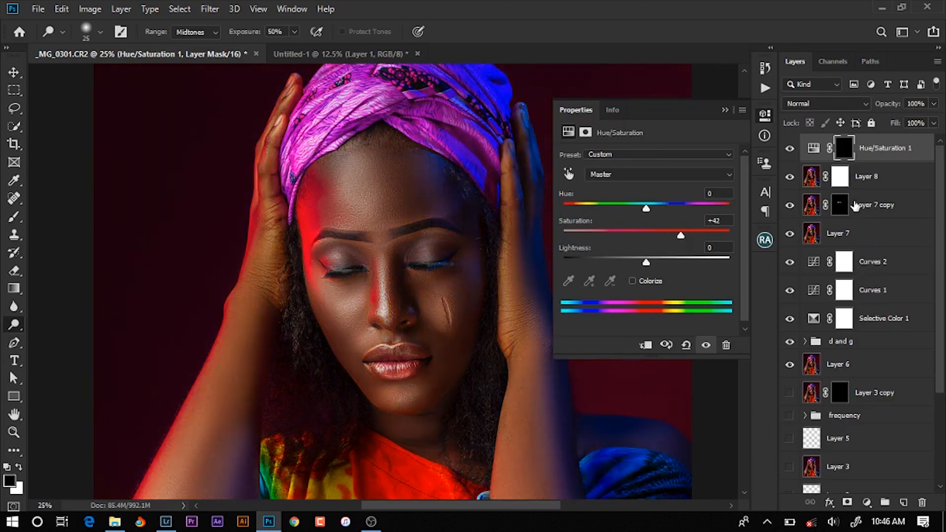
Paint white over both eyelids on the Hue/Saturation mask with the Brush tool at size 100 to reveal the saturation boost
key("ctrl+1")
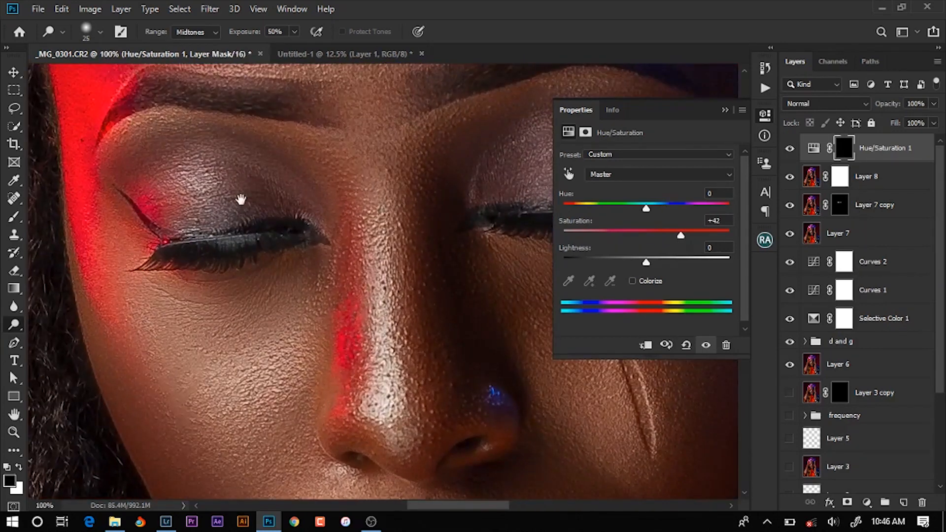
mouse_move(241, 197)
left_mouse_down()
mouse_move(252, 242)
mouse_move(237, 244)
left_mouse_up()
left_click(19, 468)
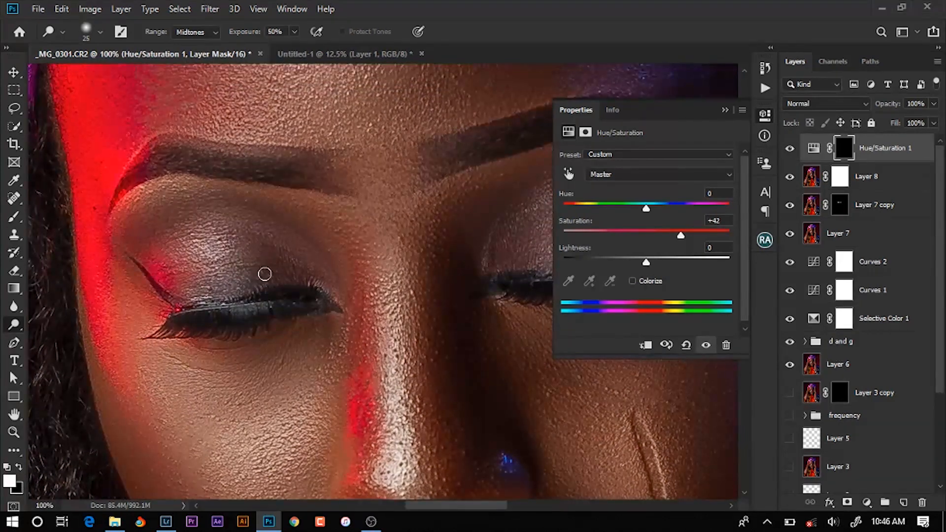
key("bracketright")
key("bracketright")
key("bracketright")
key("bracketright")
key("bracketright")
key("bracketright")
key("bracketright")
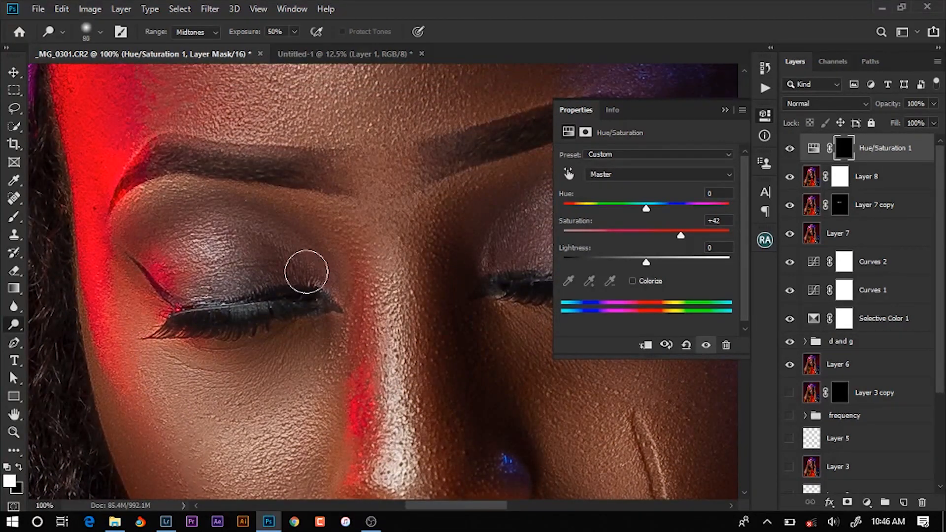
key("b")
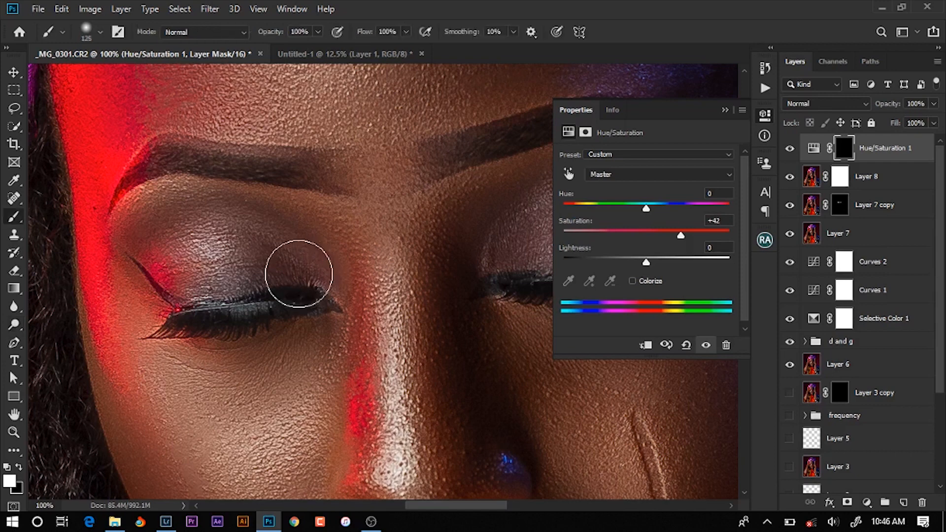
key("bracketleft")
mouse_move(290, 269)
left_mouse_down()
mouse_move(242, 246)
mouse_move(243, 275)
mouse_move(283, 281)
mouse_move(179, 250)
mouse_move(165, 261)
mouse_move(177, 291)
mouse_move(253, 290)
left_mouse_up()
left_click_drag(399, 272, 243, 281)
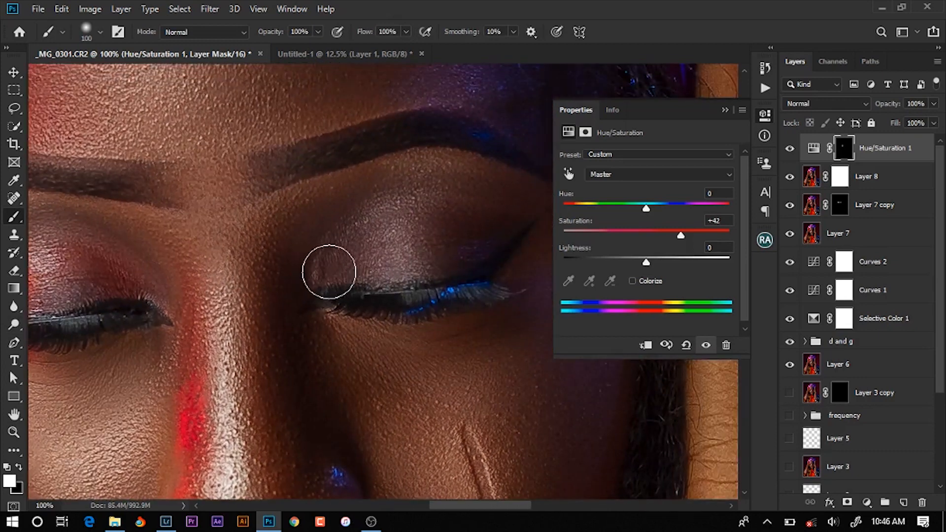
mouse_move(390, 262)
left_mouse_down()
mouse_move(351, 264)
mouse_move(395, 276)
left_mouse_up()
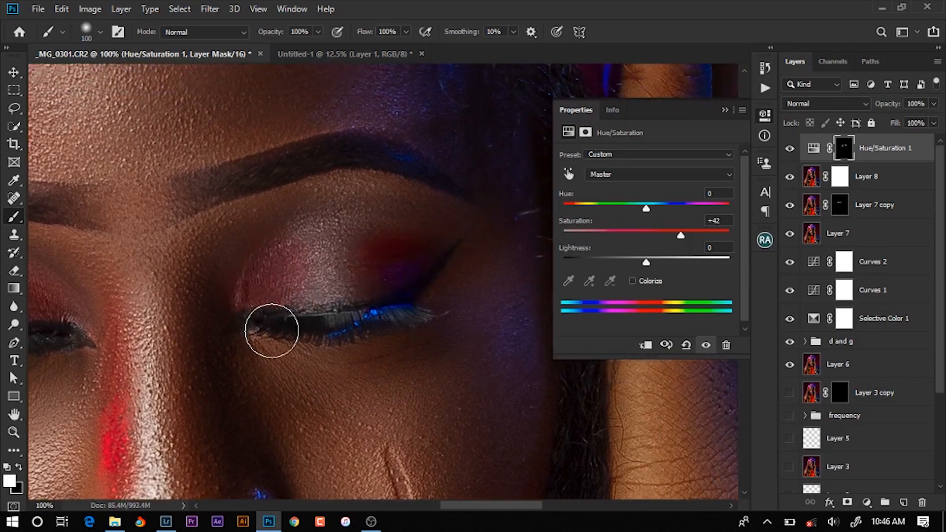
Compare the portrait with the Hue/Saturation layer off and on, and lower that layer's opacity to 41%
key("ctrl+minus")
key("ctrl+minus")
key("ctrl+minus")
key("ctrl+minus")
key("ctrl+minus")
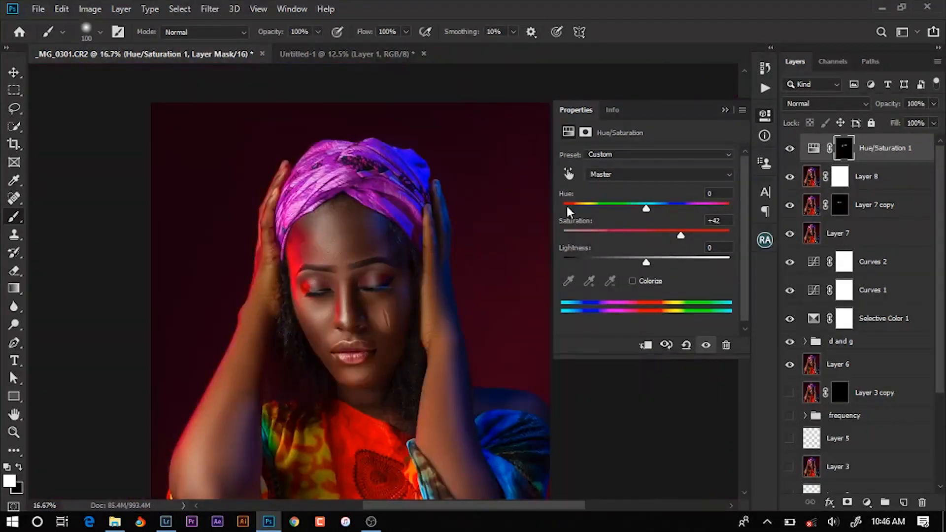
left_click(790, 149)
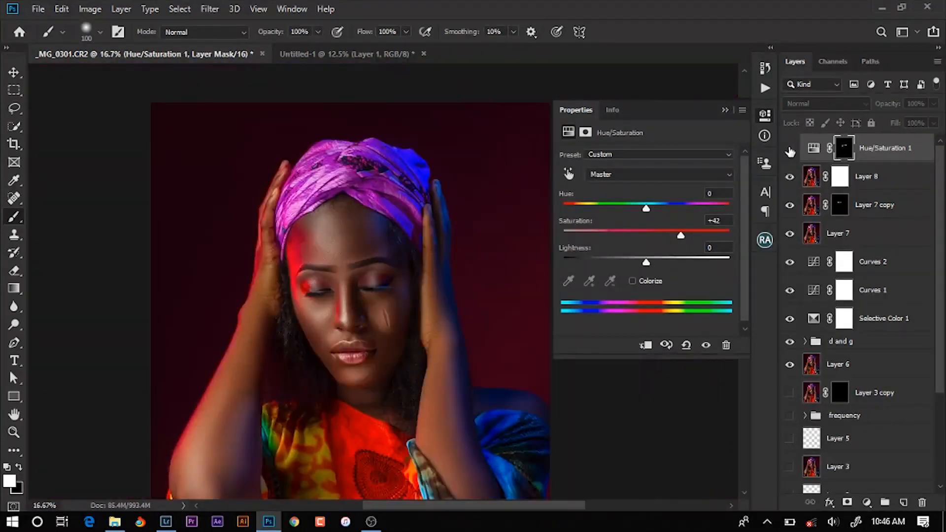
left_click(790, 148)
left_click_drag(893, 105, 856, 115)
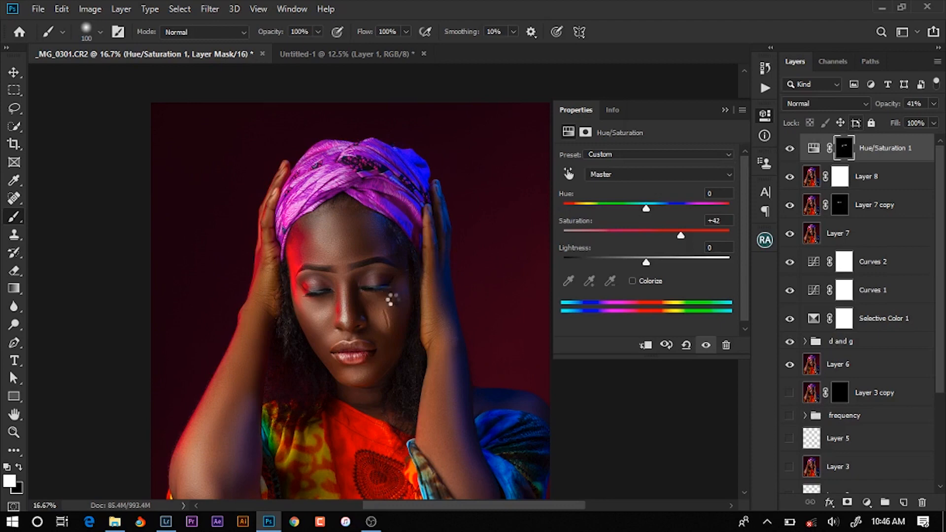
Add a new layer above the Hue/Saturation adjustment and stamp all visible layers into it
scroll(394, 298, "up", 1)
key("ctrl+shift+alt+n")
scroll(397, 299, "up", 4)
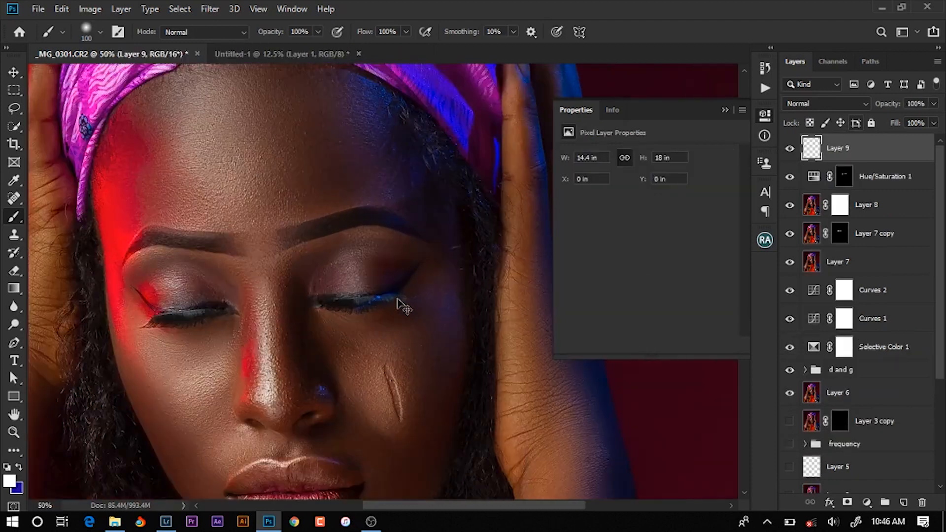
key("ctrl+shift+alt+e")
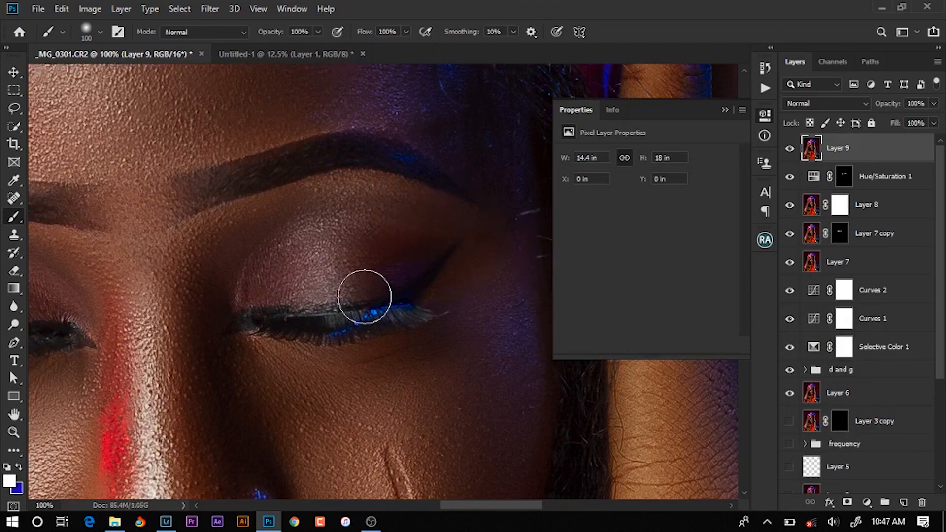
Darken the lashes of the blue-lit eye on the stamped layer using the Burn tool at brush size 40
right_click(17, 330)
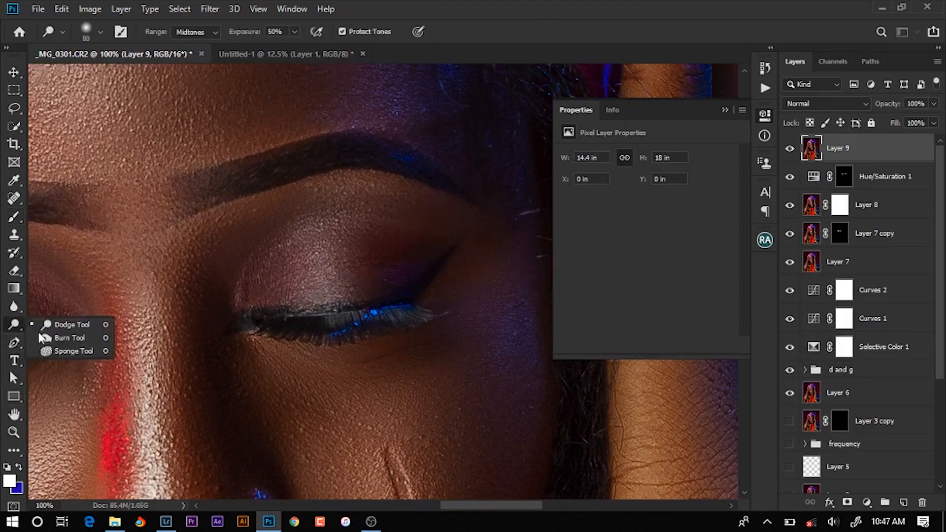
left_click(51, 340)
key("space")
left_click_drag(359, 321, 425, 322)
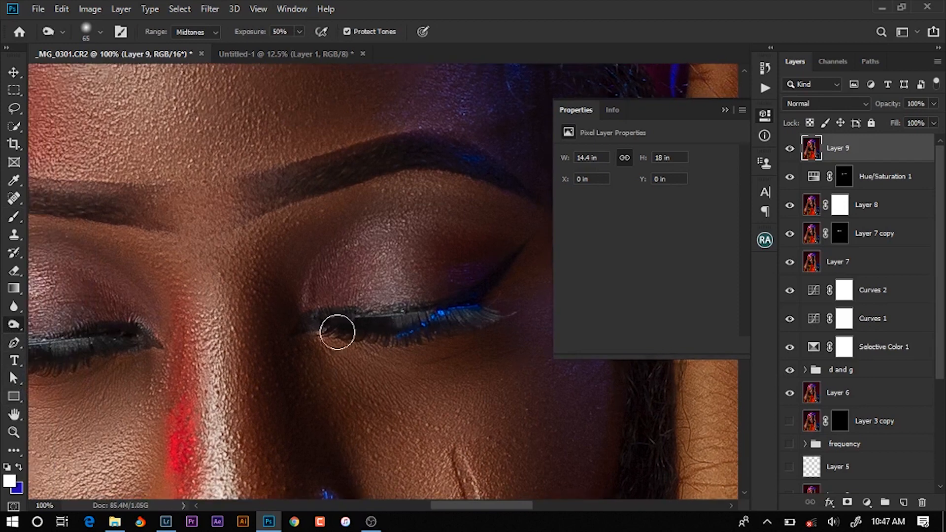
key("bracketleft")
key("bracketleft")
key("bracketleft")
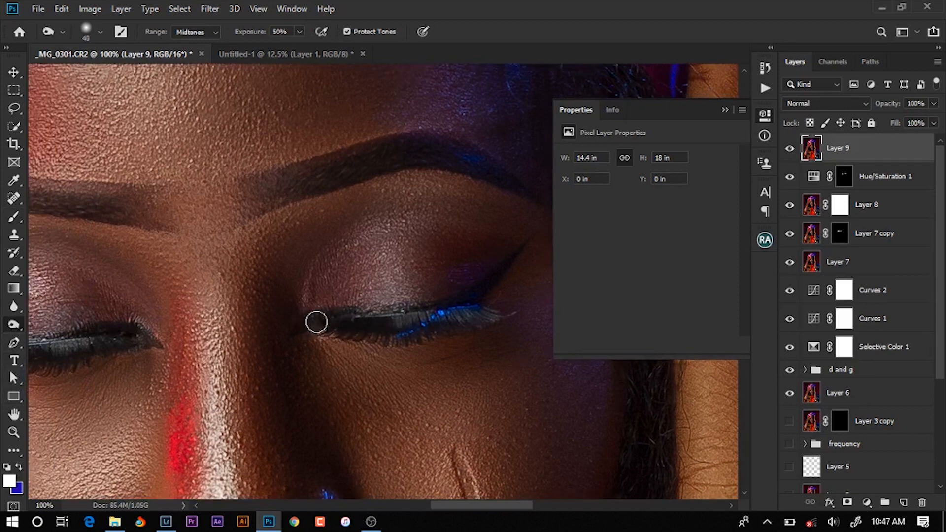
key("space")
mouse_move(466, 305)
left_mouse_down()
mouse_move(347, 342)
mouse_move(363, 351)
mouse_move(355, 349)
mouse_move(374, 343)
mouse_move(258, 348)
left_mouse_up()
Darken the lashes of the red-lit eye with the same Burn tool
key("space")
left_click_drag(165, 339, 404, 312)
mouse_move(304, 324)
left_mouse_down()
mouse_move(178, 350)
mouse_move(132, 296)
left_mouse_up()
left_click_drag(250, 346, 208, 344)
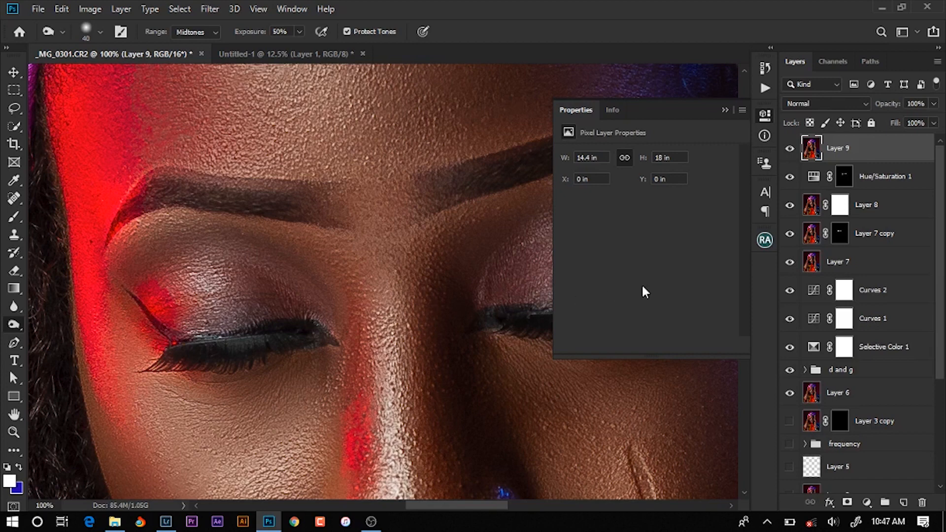
Compare the whole portrait with the burned lash layer off and on
key("ctrl+minus")
key("ctrl+minus")
key("ctrl+minus")
key("ctrl+minus")
key("ctrl+minus")
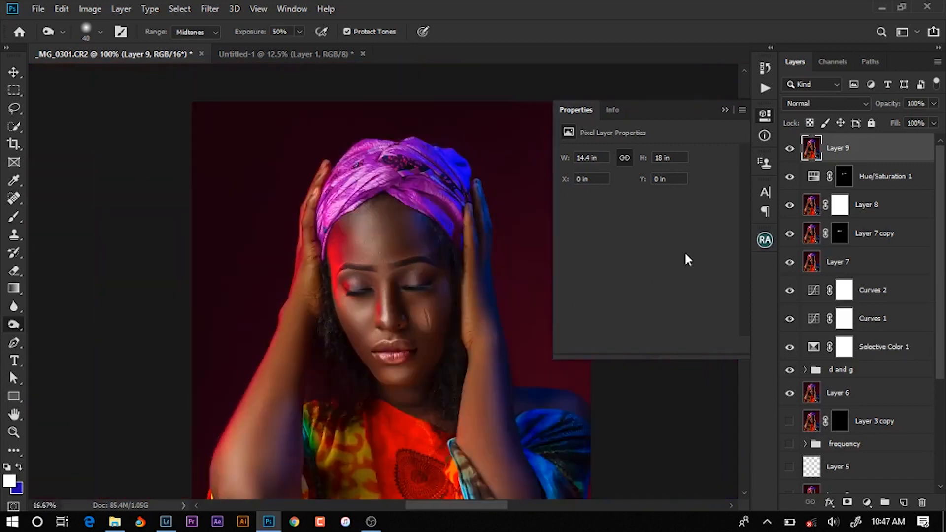
key("ctrl+plus")
left_click(790, 149)
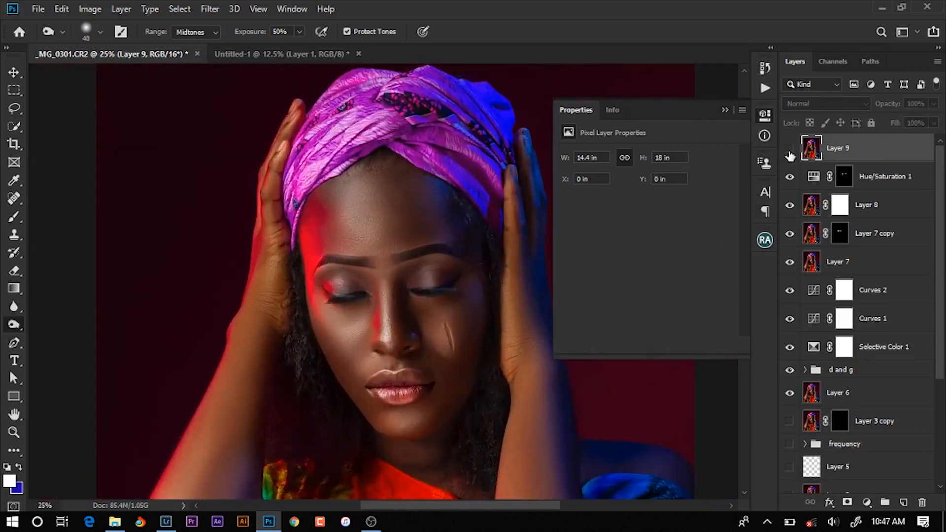
left_click(789, 151)
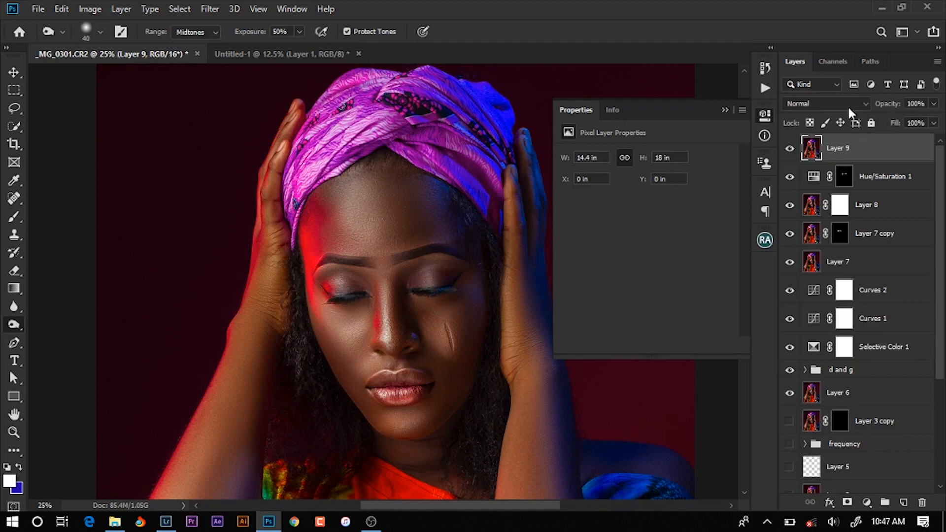
Adjust the burned layer's opacity and stamp all visible layers into another new layer on top
mouse_move(880, 104)
left_mouse_down()
mouse_move(847, 106)
mouse_move(875, 108)
left_mouse_up()
key("ctrl+alt+shift+e")
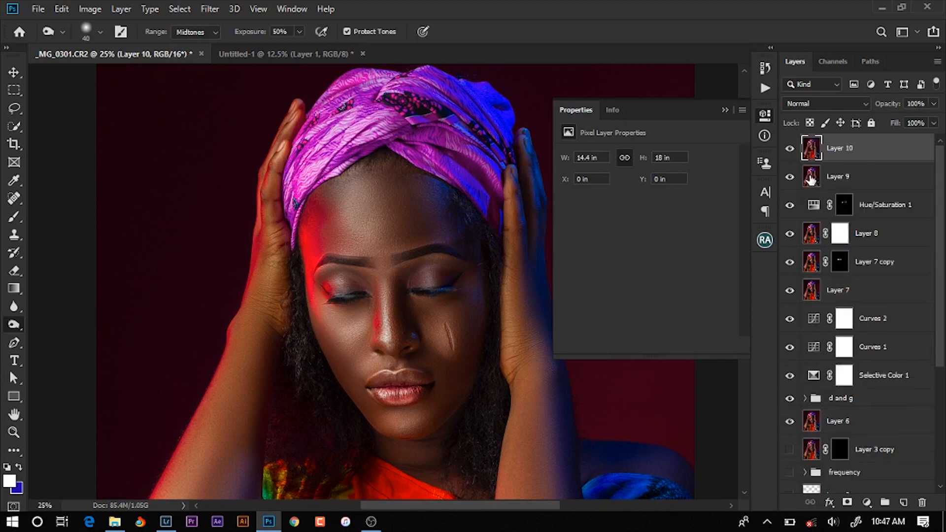